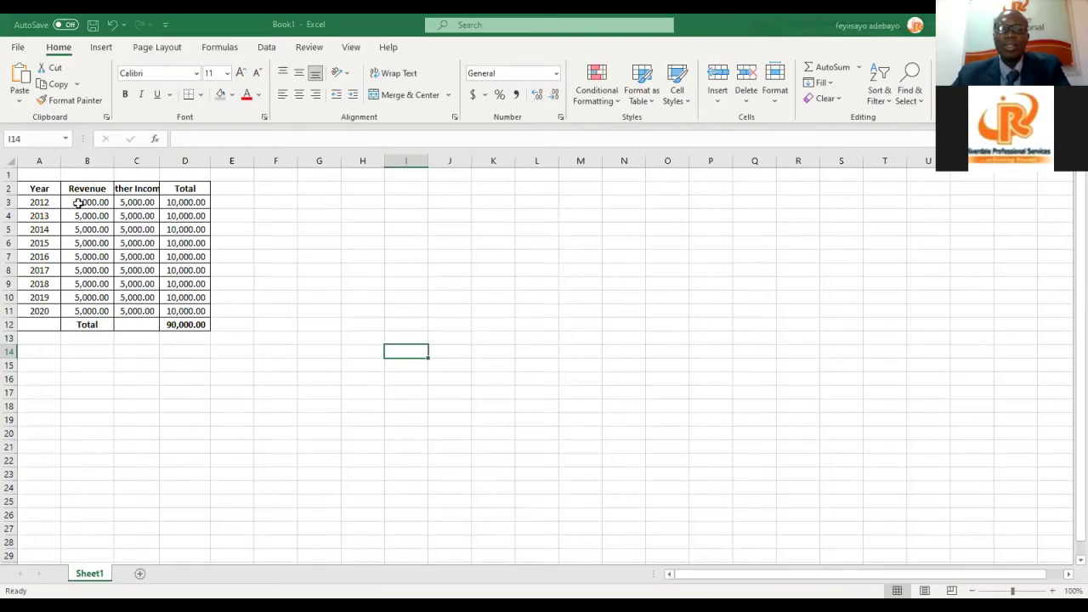
# Step: Widen the Total, Other Income and Revenue columns so the Other Income header fits in its cell
pyautogui.click(39, 188)
pyautogui.click(85, 188)
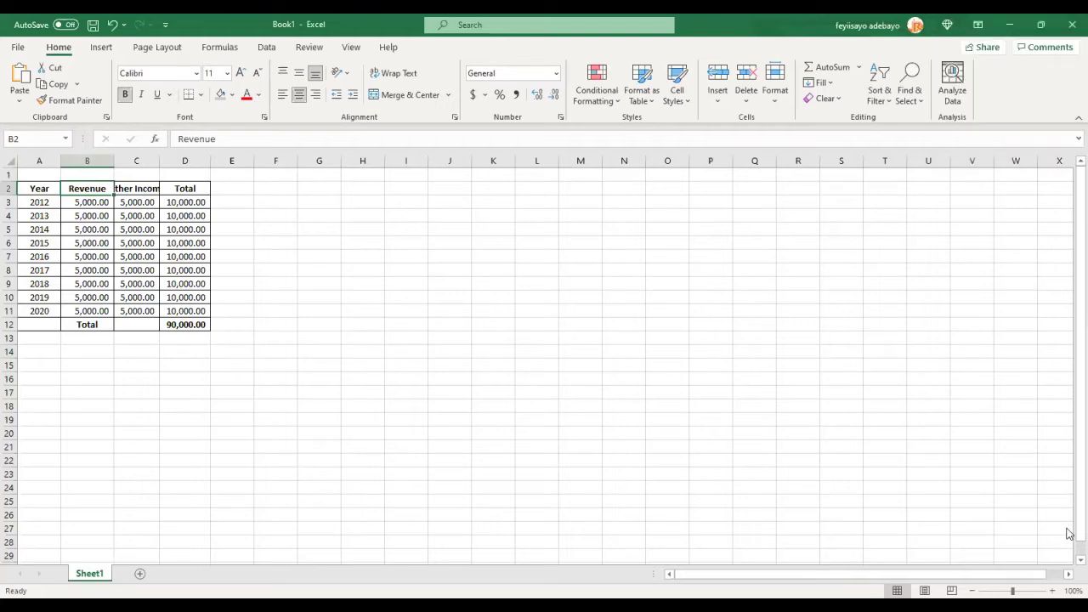
pyautogui.click(1054, 591)
pyautogui.click(1053, 592)
pyautogui.click(1053, 592)
pyautogui.click(1054, 592)
pyautogui.click(1053, 592)
pyautogui.click(1054, 593)
pyautogui.click(1053, 592)
pyautogui.click(1054, 592)
pyautogui.click(1053, 592)
pyautogui.click(1053, 592)
pyautogui.click(1053, 592)
pyautogui.click(1053, 592)
pyautogui.click(1053, 592)
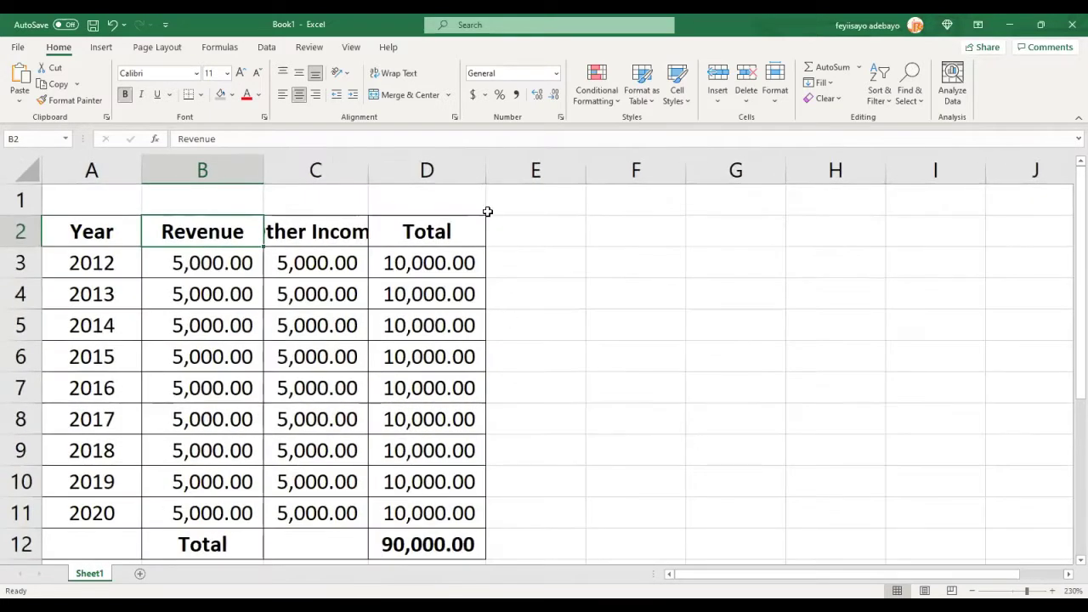
pyautogui.moveTo(485, 170); pyautogui.dragTo(498, 170)
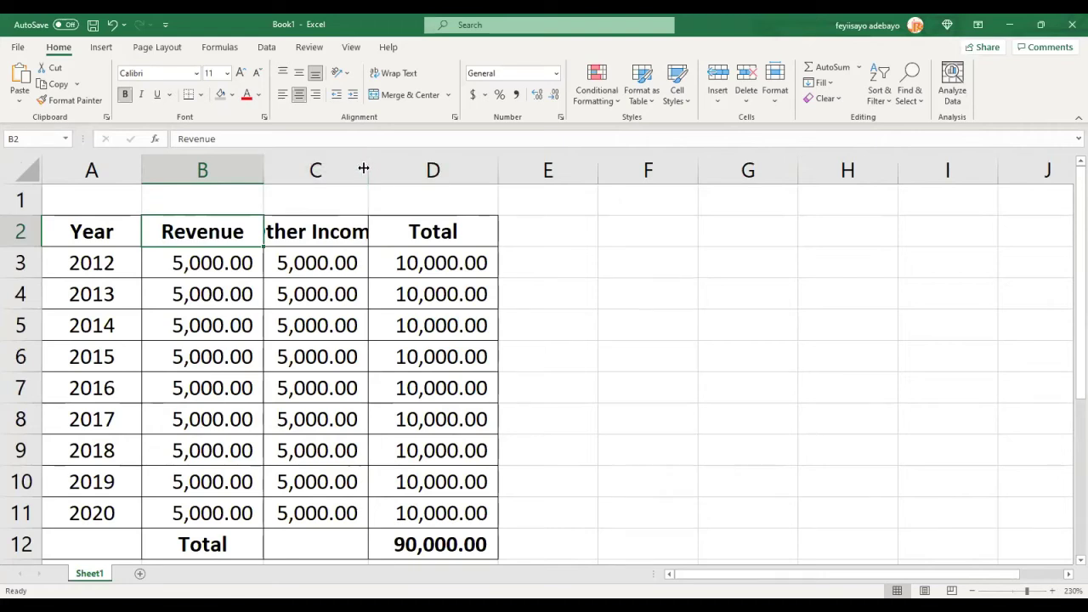
pyautogui.moveTo(363, 169); pyautogui.dragTo(399, 170)
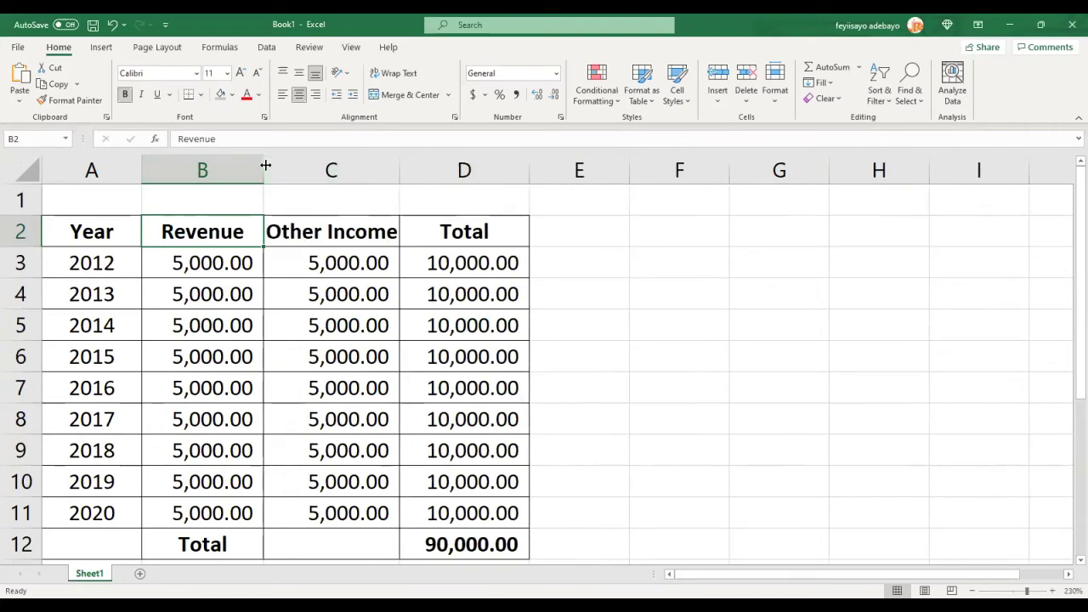
pyautogui.moveTo(265, 165); pyautogui.dragTo(269, 165)
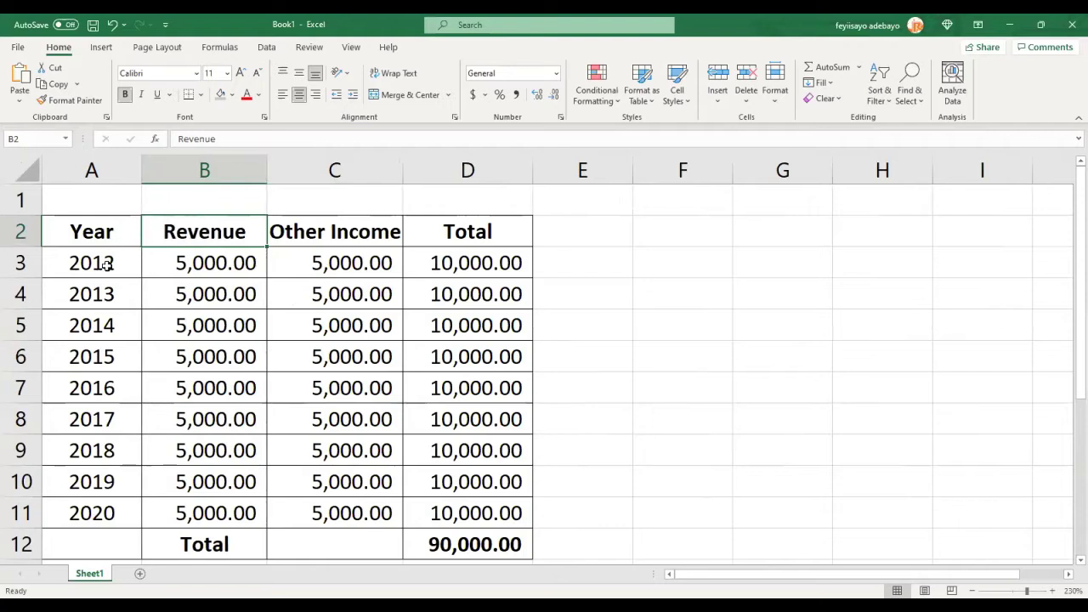
# Step: Replace the Year header in A2 with Months
pyautogui.click(108, 265)
pyautogui.click(105, 227)
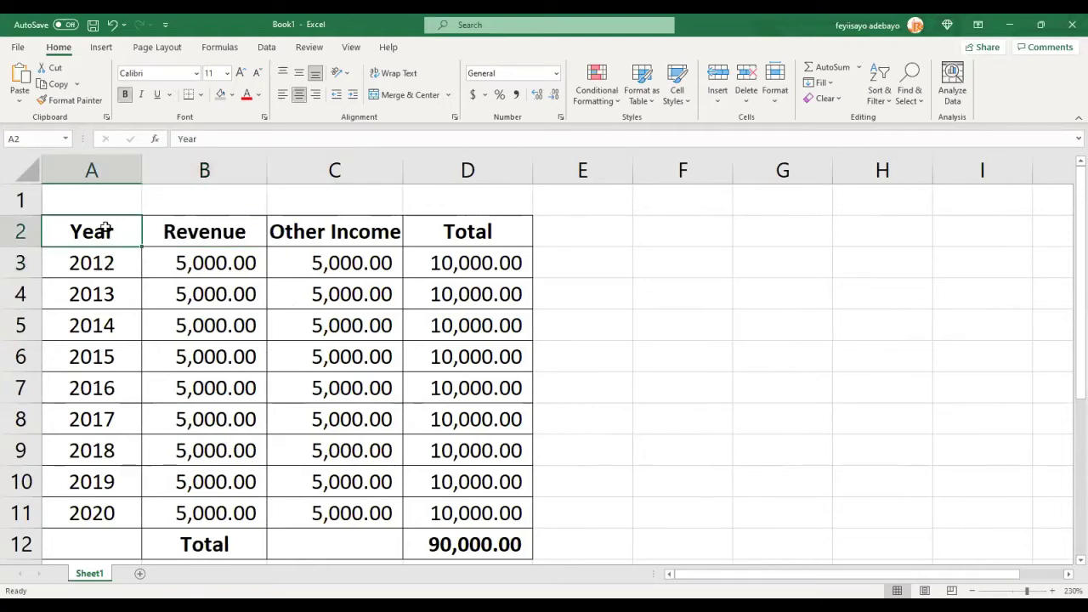
pyautogui.write('M')
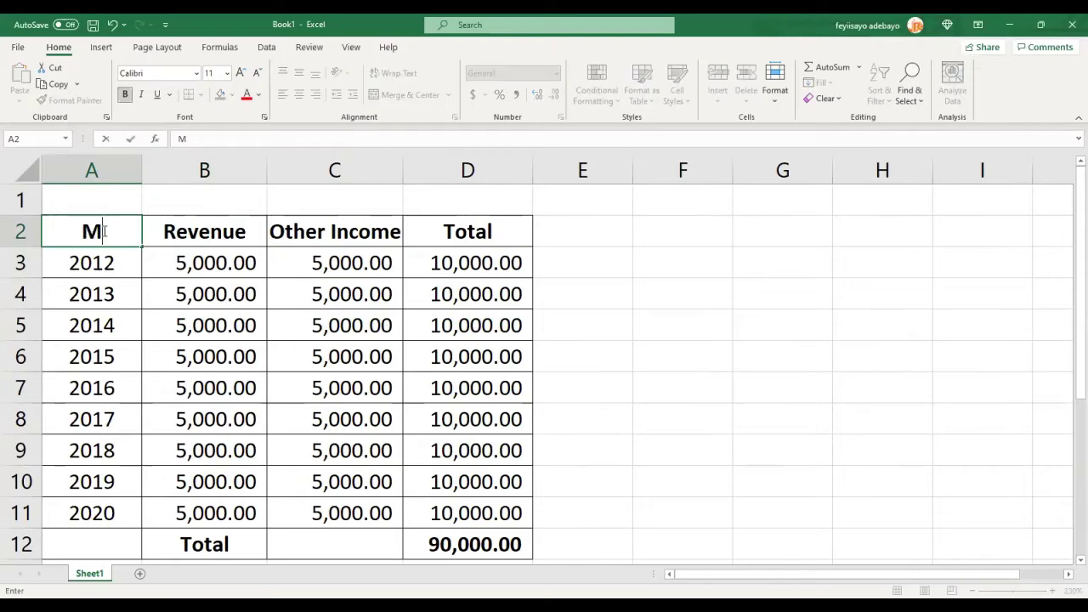
pyautogui.write('onths')
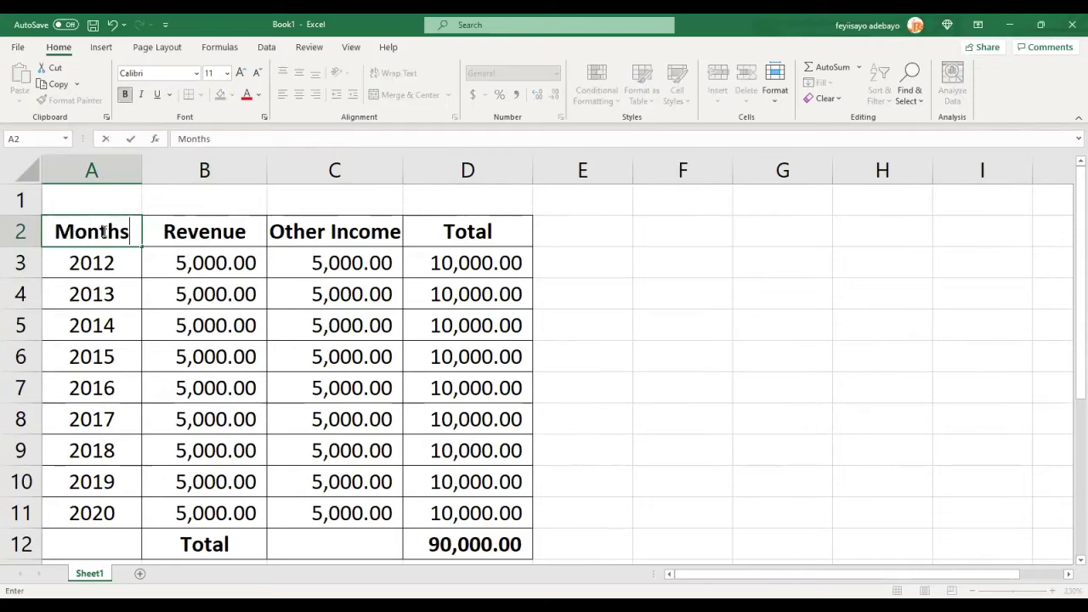
pyautogui.press('Return')
# Step: Enter Jan and Feb in A3 and A4, then extend the month series through A11
pyautogui.write('Jan')
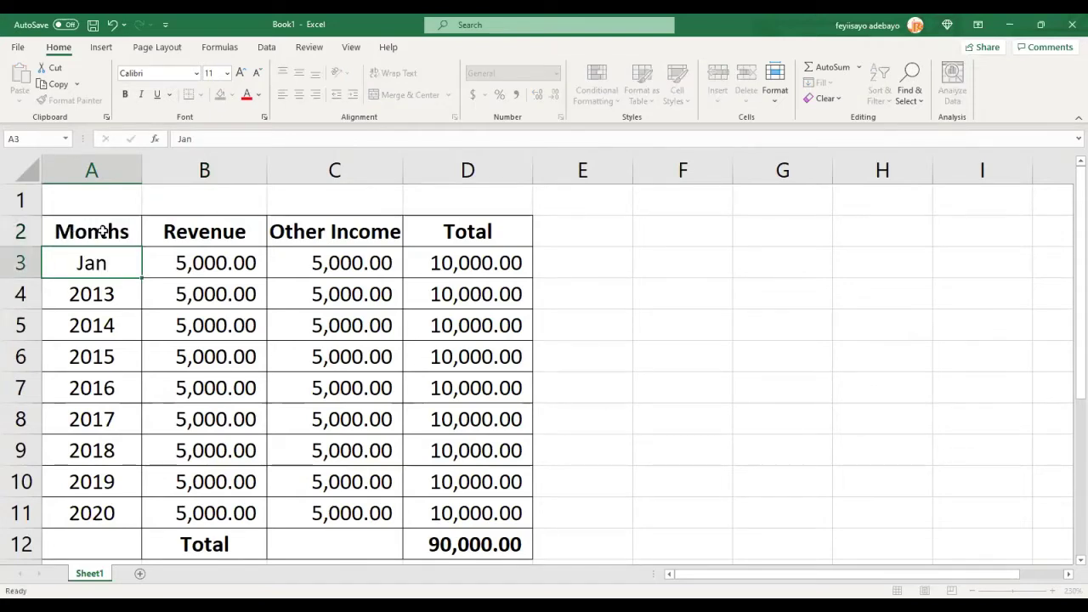
pyautogui.press('Return')
pyautogui.write('Feb')
pyautogui.press('Return')
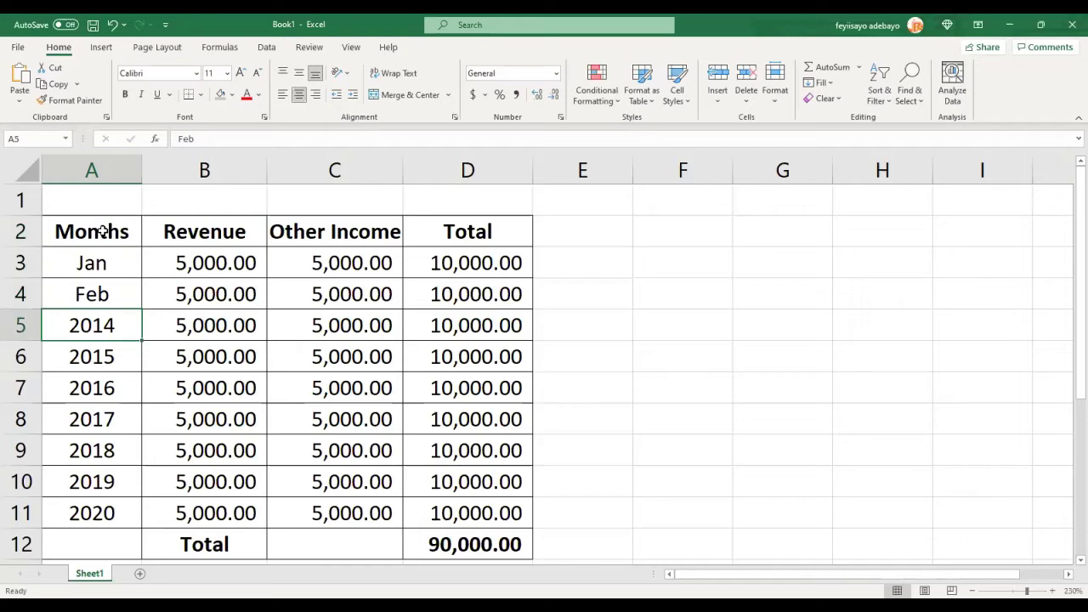
pyautogui.press('Up')
pyautogui.press('Up')
pyautogui.hotkey('shift', 'Down')
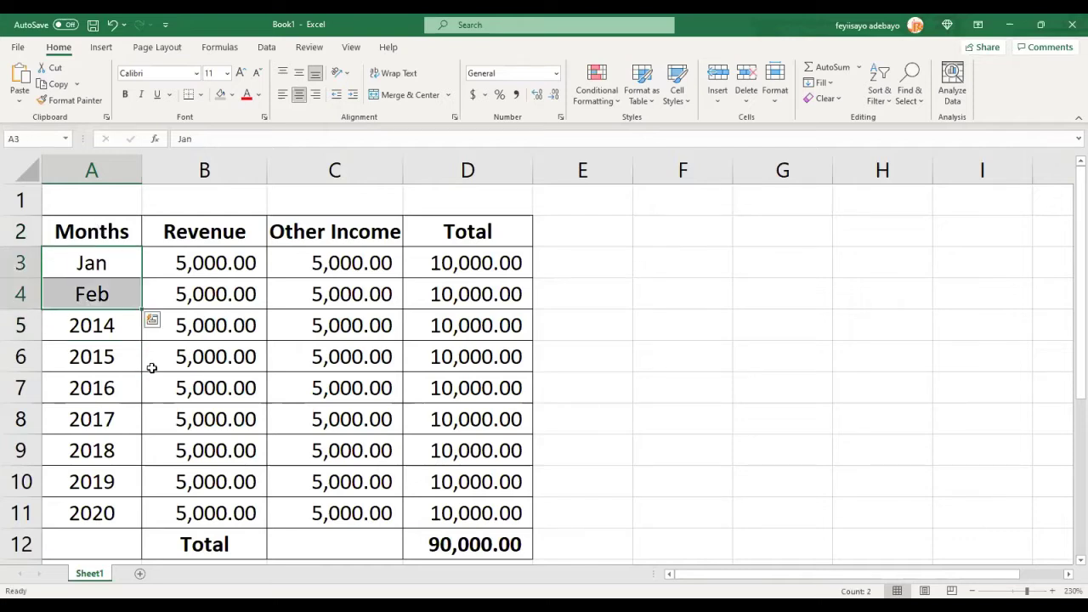
pyautogui.moveTo(142, 310); pyautogui.dragTo(142, 525)
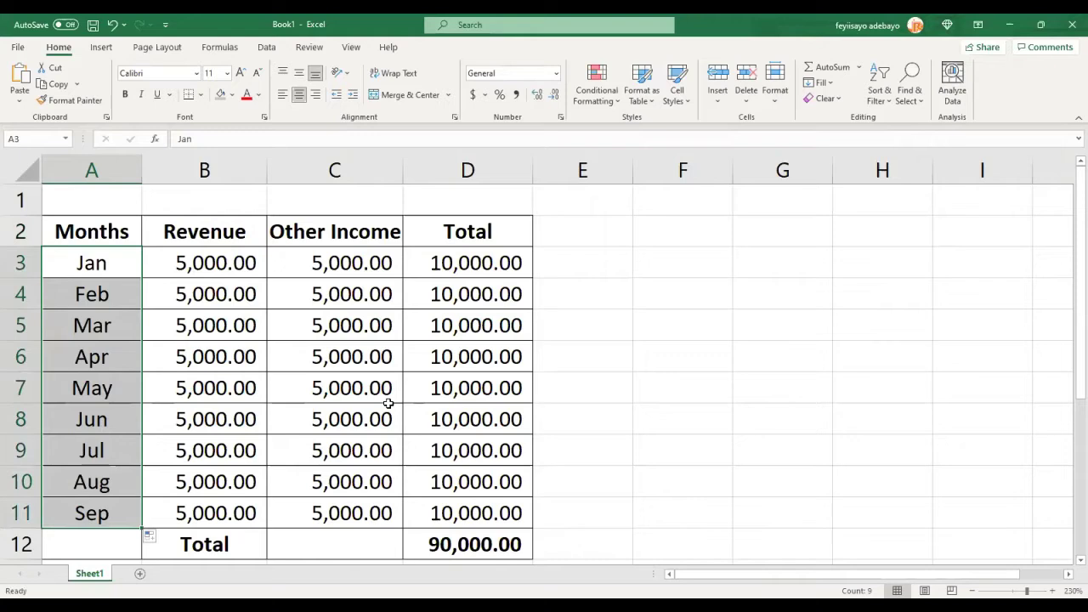
# Step: Examine the Months, Revenue, Other Income and Total headers in row 2
pyautogui.click(93, 232)
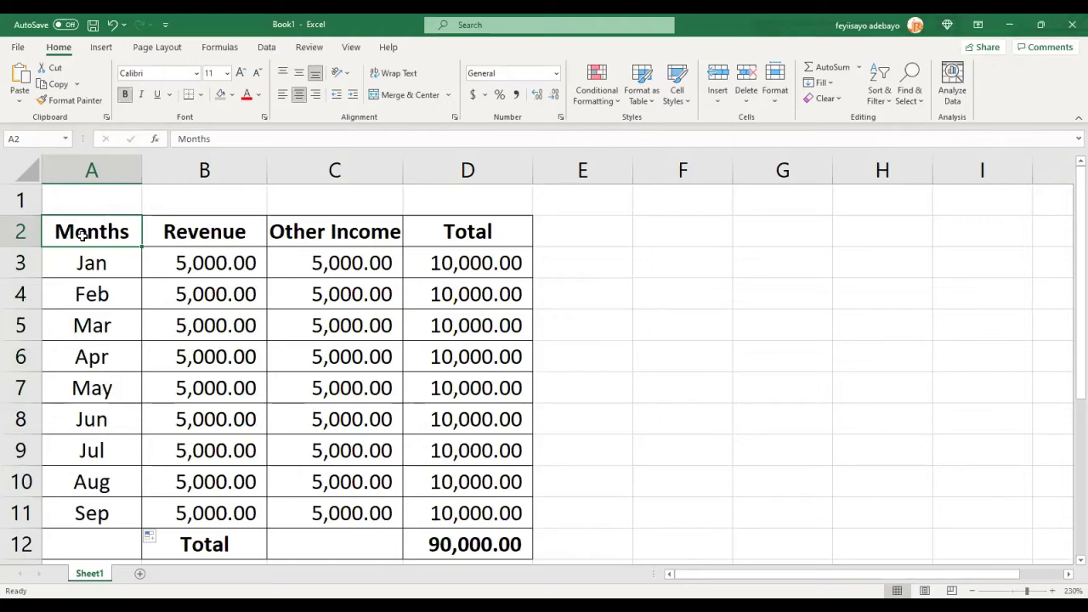
pyautogui.press('Right')
pyautogui.press('Right')
pyautogui.press('Right')
pyautogui.press('Left')
pyautogui.press('Home')
pyautogui.press('Right')
pyautogui.press('Right')
pyautogui.press('Right')
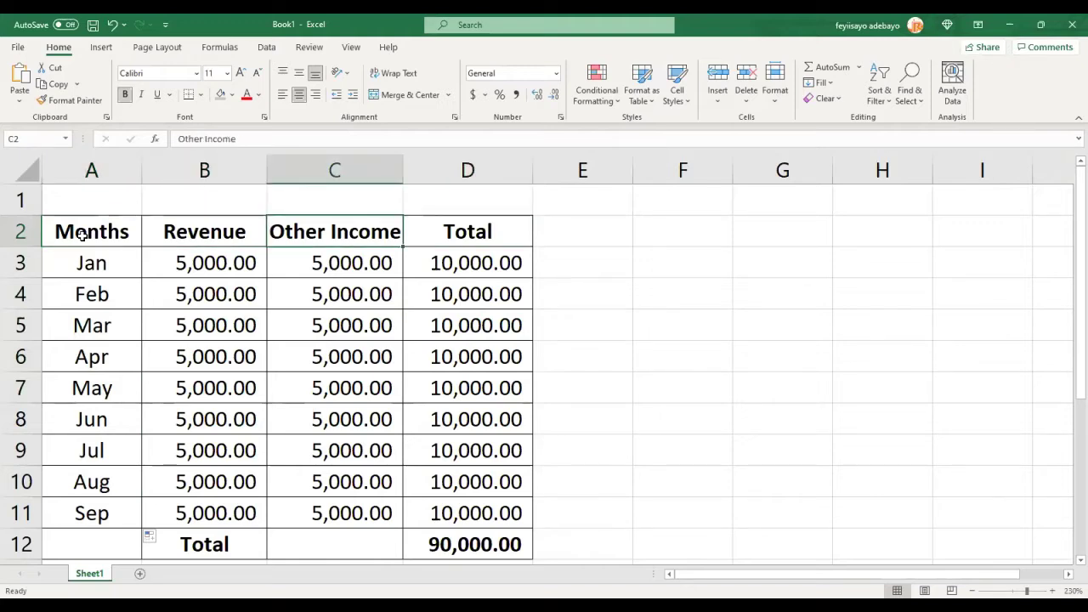
pyautogui.press('Left')
pyautogui.press('Left')
pyautogui.press('Left')
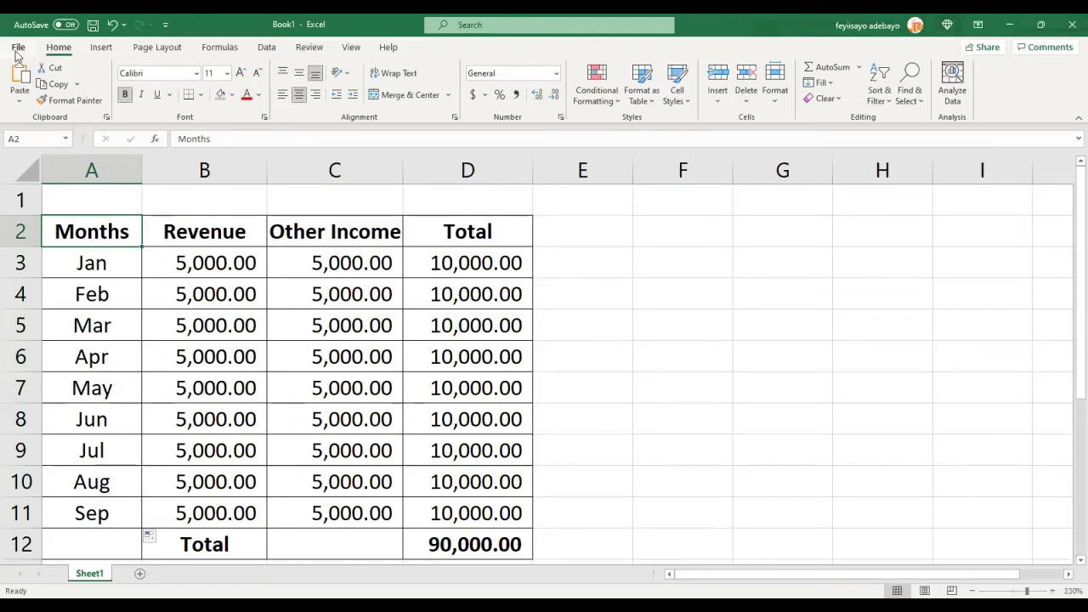
pyautogui.click(100, 49)
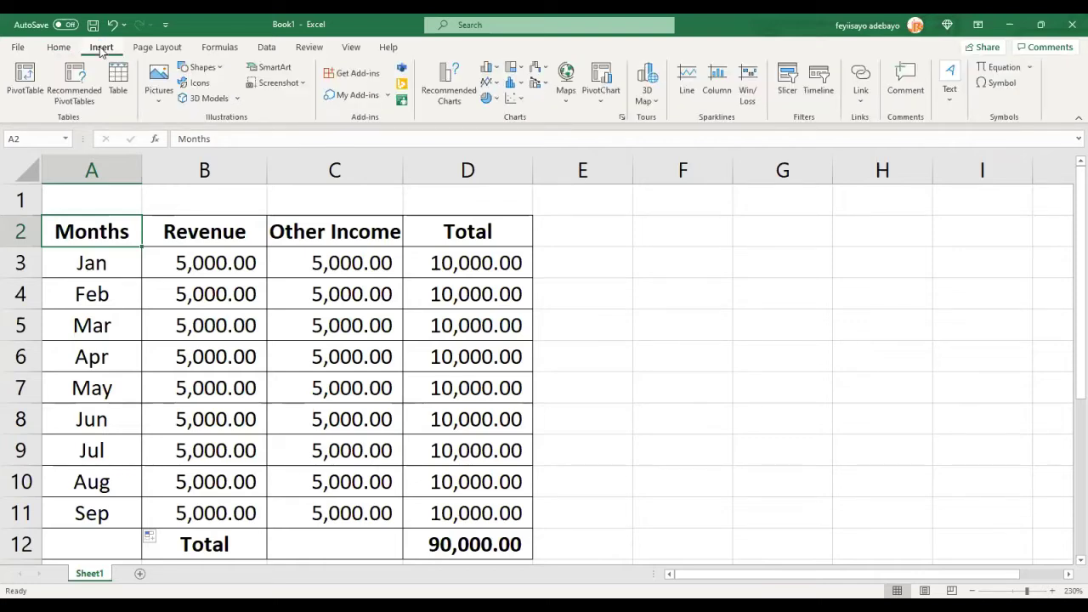
pyautogui.click(125, 85)
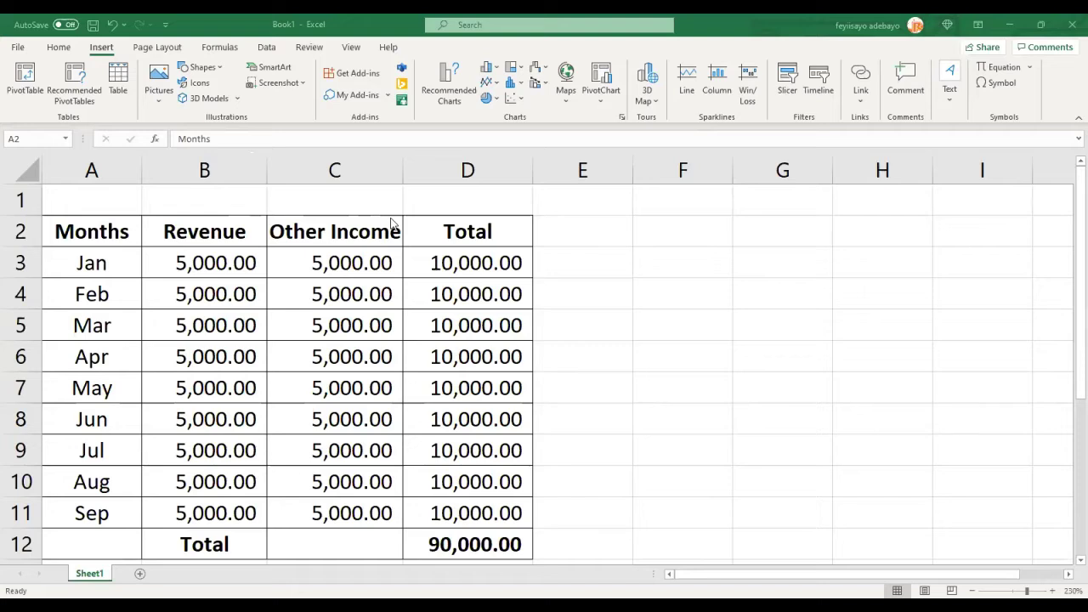
pyautogui.click(96, 234)
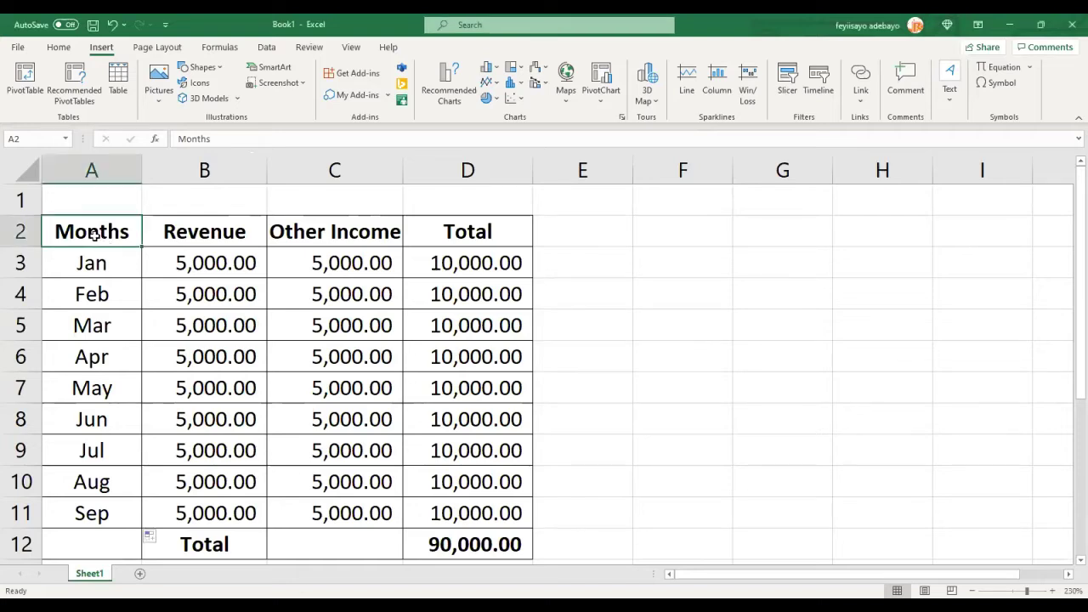
pyautogui.press('Right')
pyautogui.press('Left')
# Step: Copy the header and Jan rows (A2:D3) to B3 of a new sheet, and widen the Revenue, Other Income and Total columns there
pyautogui.moveTo(69, 235); pyautogui.dragTo(430, 264)
pyautogui.hotkey('ctrl', 'c')
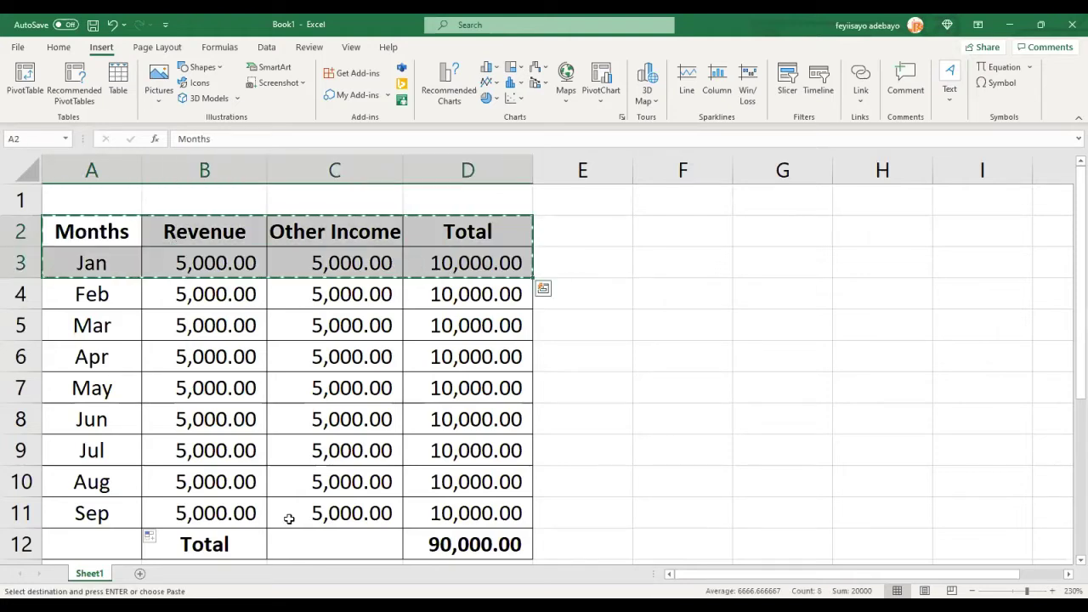
pyautogui.click(139, 575)
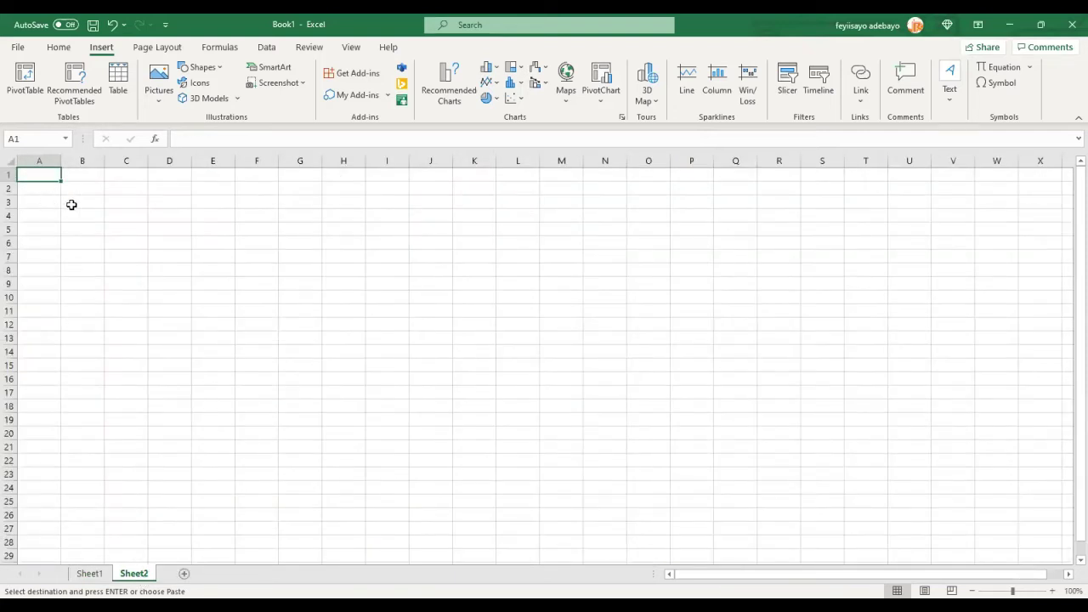
pyautogui.click(72, 205)
pyautogui.hotkey('ctrl', 'v')
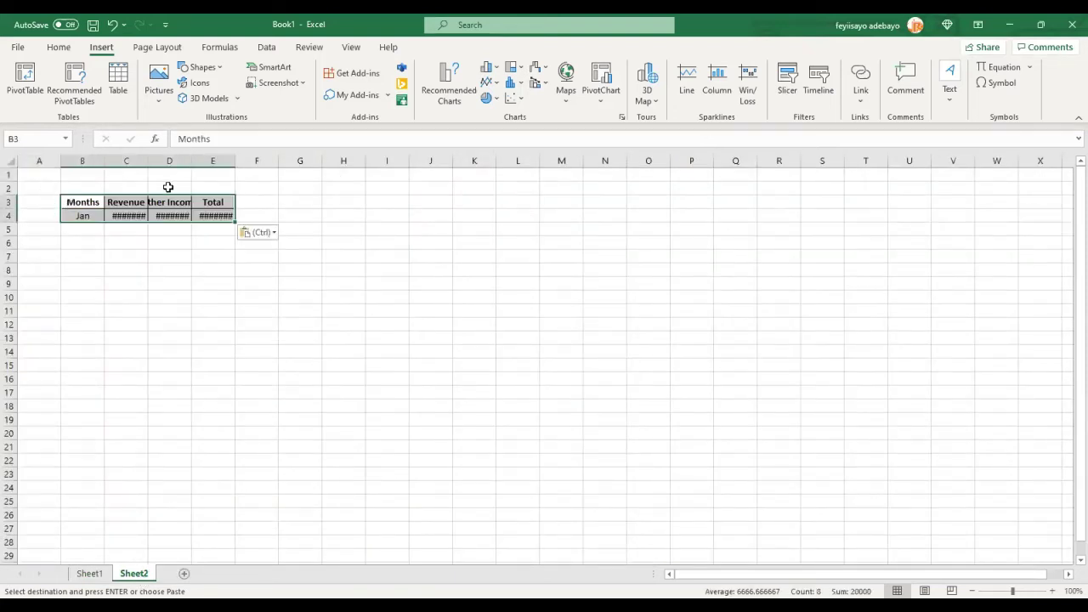
pyautogui.moveTo(174, 162); pyautogui.dragTo(299, 161)
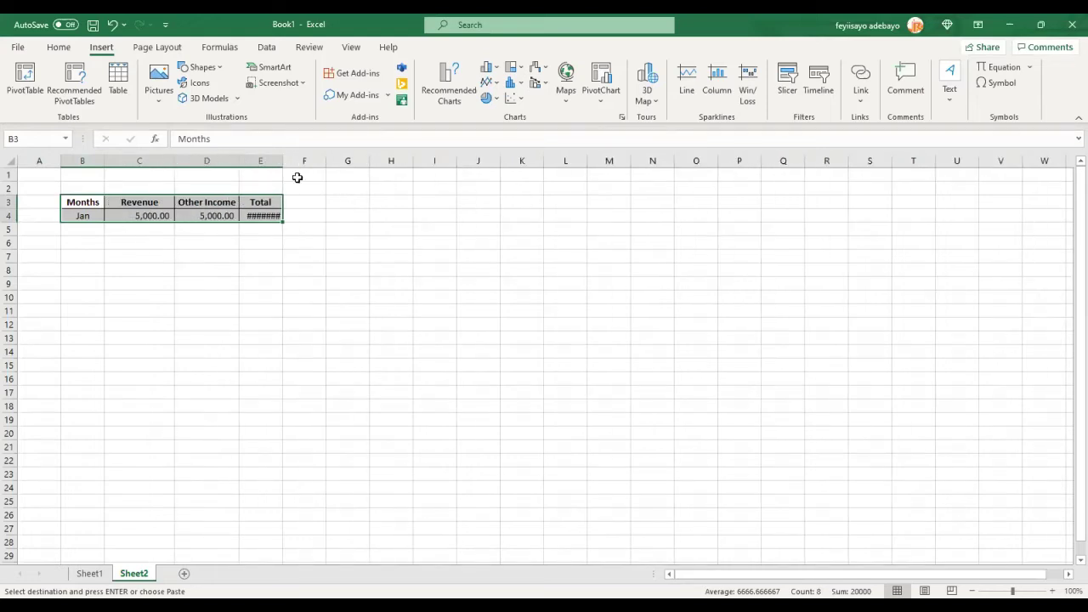
pyautogui.click(215, 251)
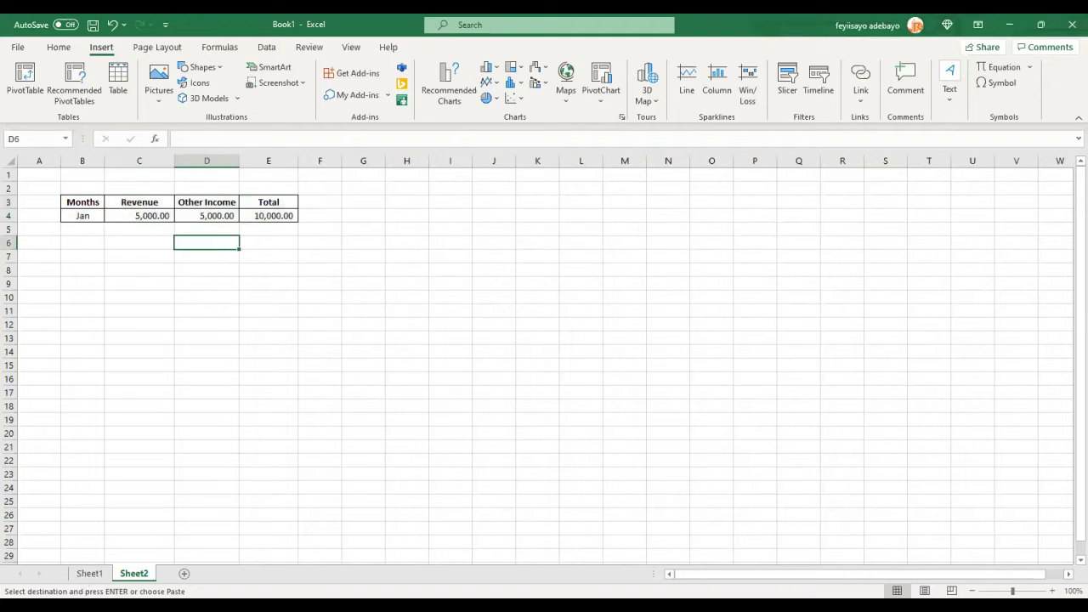
# Step: Select the copied header and Jan rows, B3:E4, on Sheet2
pyautogui.click(1052, 591)
pyautogui.click(1052, 591)
pyautogui.click(1051, 591)
pyautogui.click(1052, 590)
pyautogui.click(1052, 591)
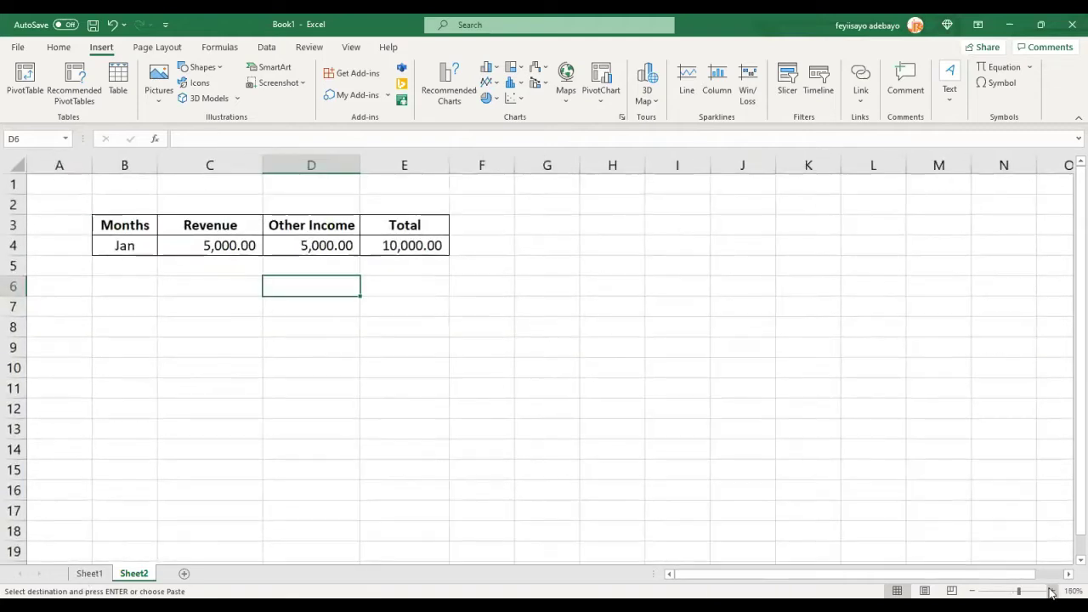
pyautogui.click(1052, 591)
pyautogui.click(1052, 590)
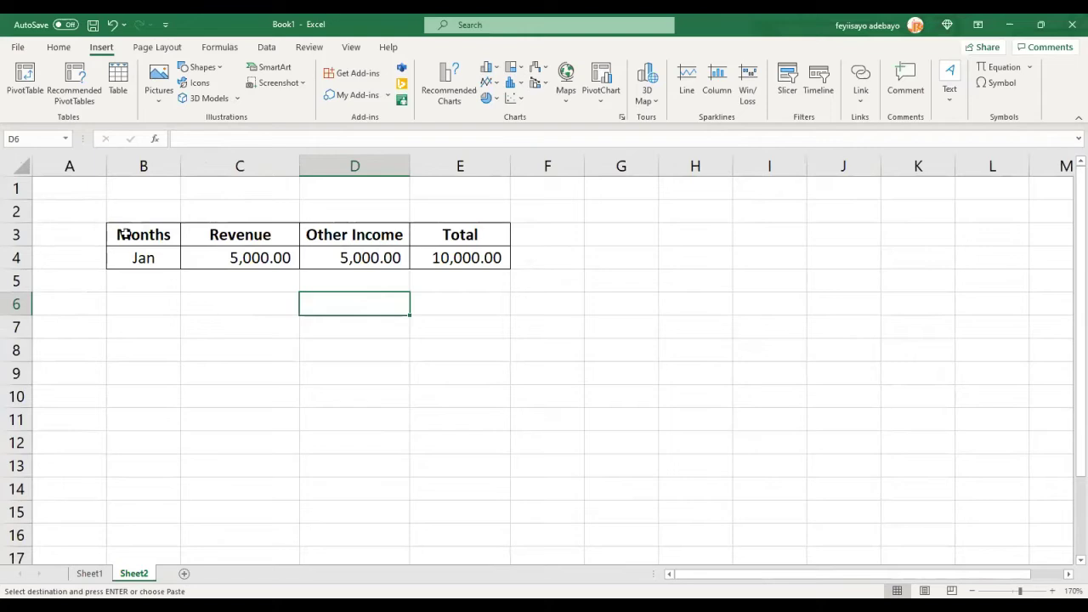
pyautogui.click(170, 238)
pyautogui.moveTo(178, 240); pyautogui.dragTo(491, 257)
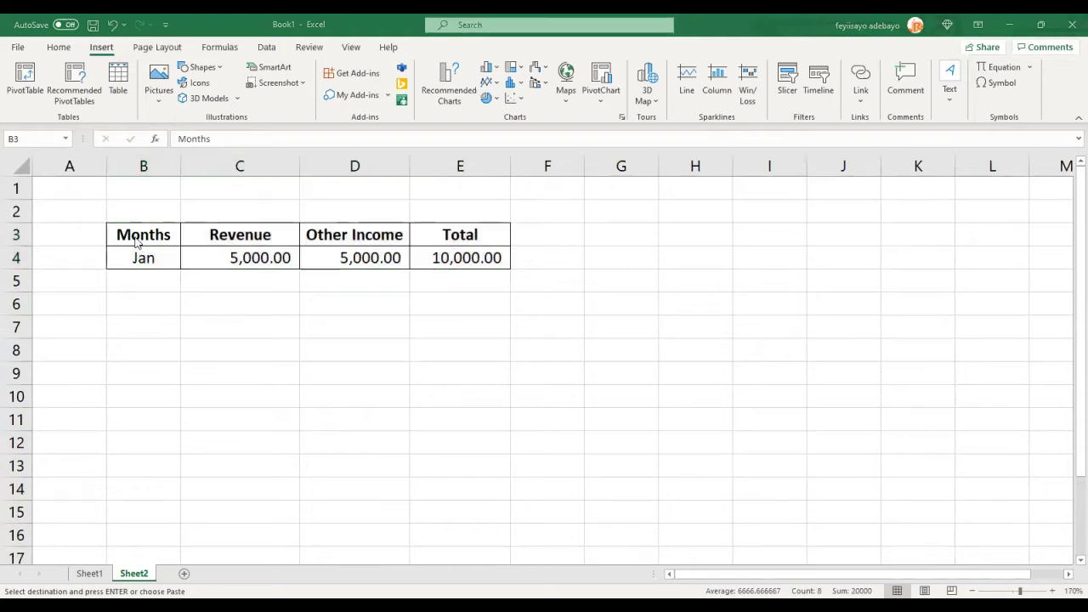
pyautogui.click(120, 78)
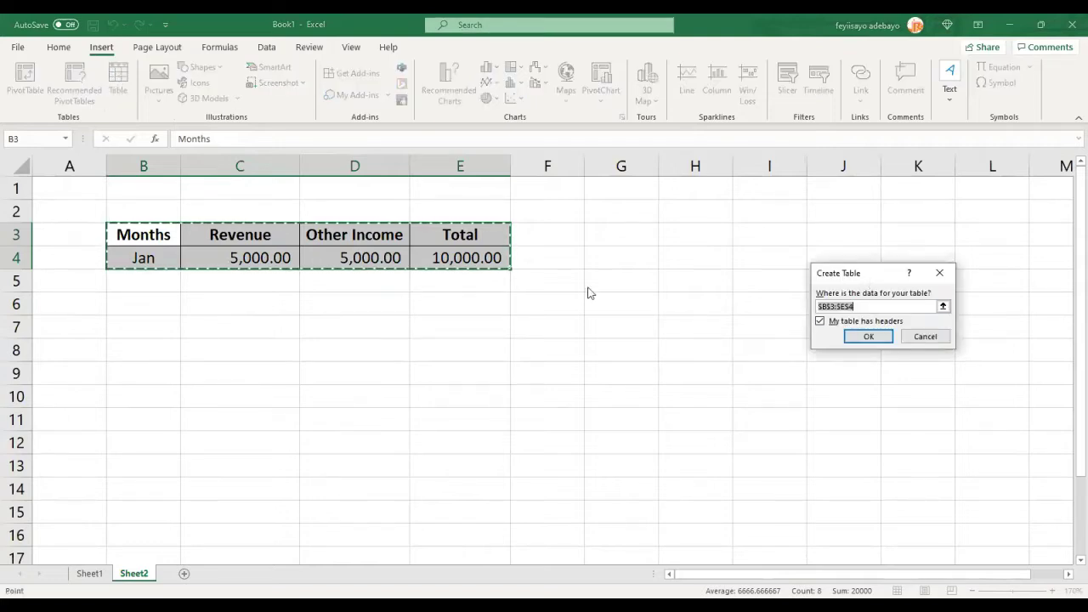
pyautogui.moveTo(843, 274); pyautogui.dragTo(380, 297)
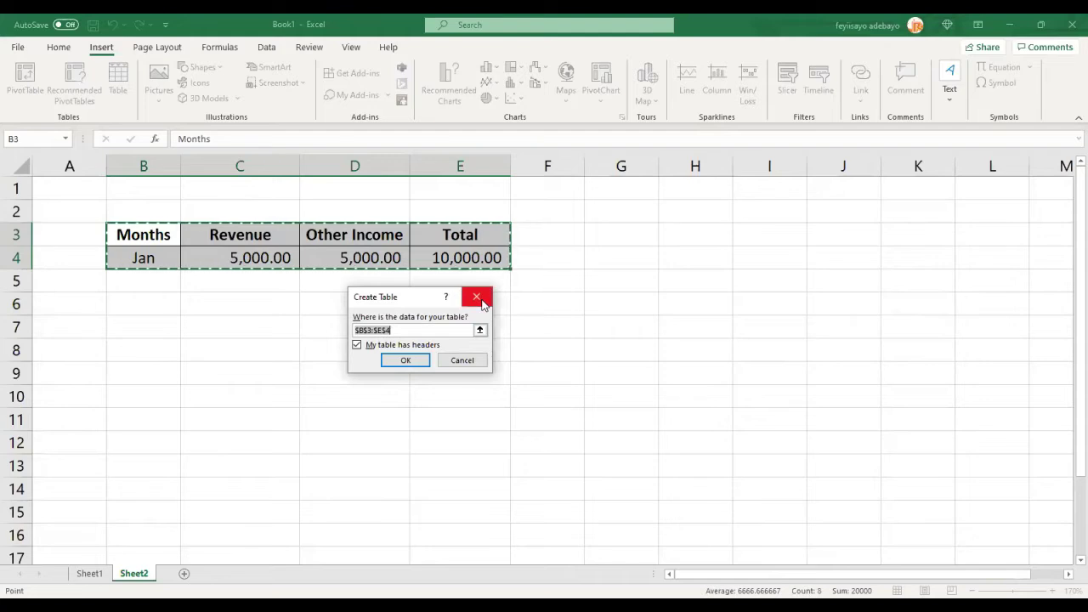
pyautogui.click(482, 303)
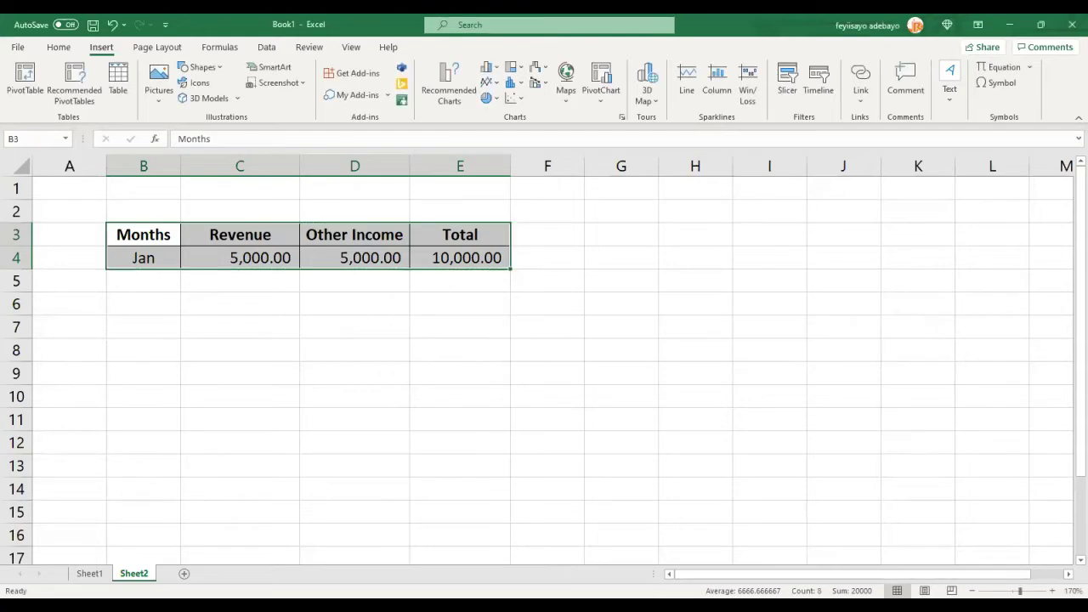
# Step: Convert the selected range B3:E4 into a table with headers
pyautogui.click(1052, 590)
pyautogui.click(1052, 591)
pyautogui.click(1053, 591)
pyautogui.click(1053, 591)
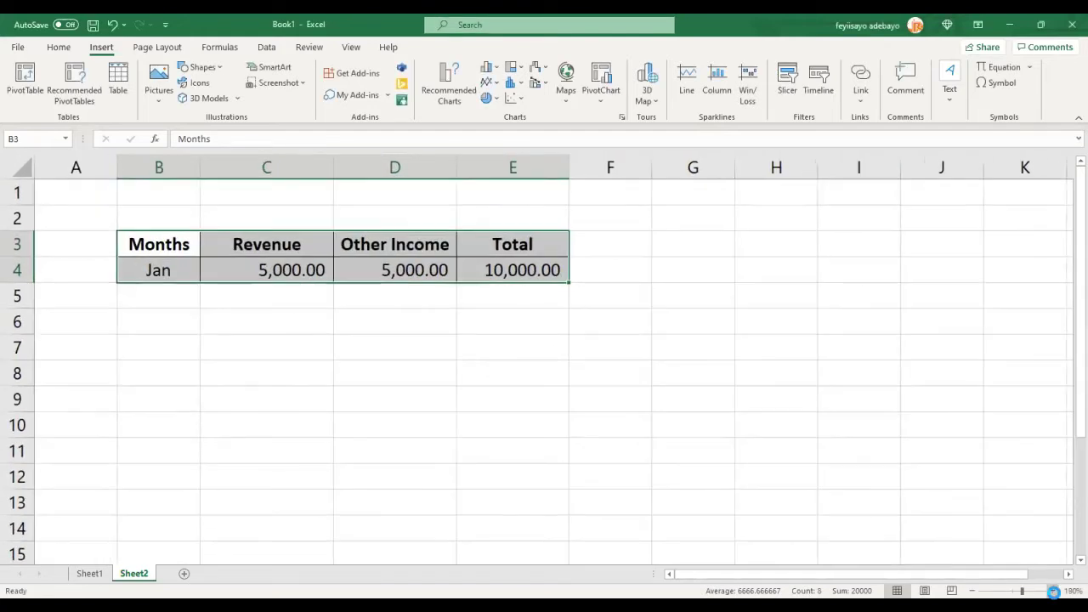
pyautogui.click(1052, 591)
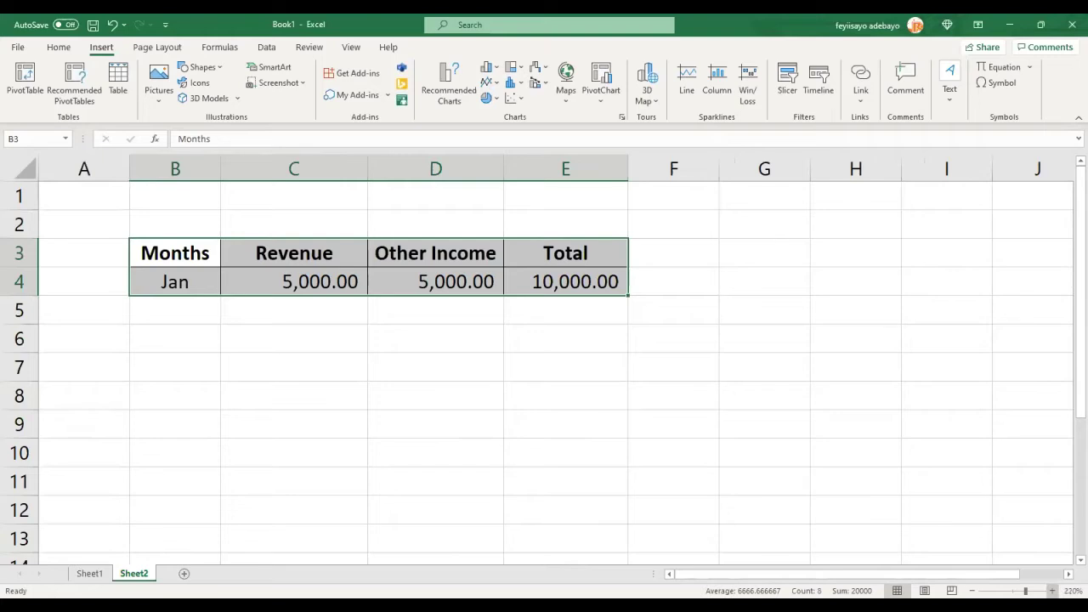
pyautogui.click(1052, 591)
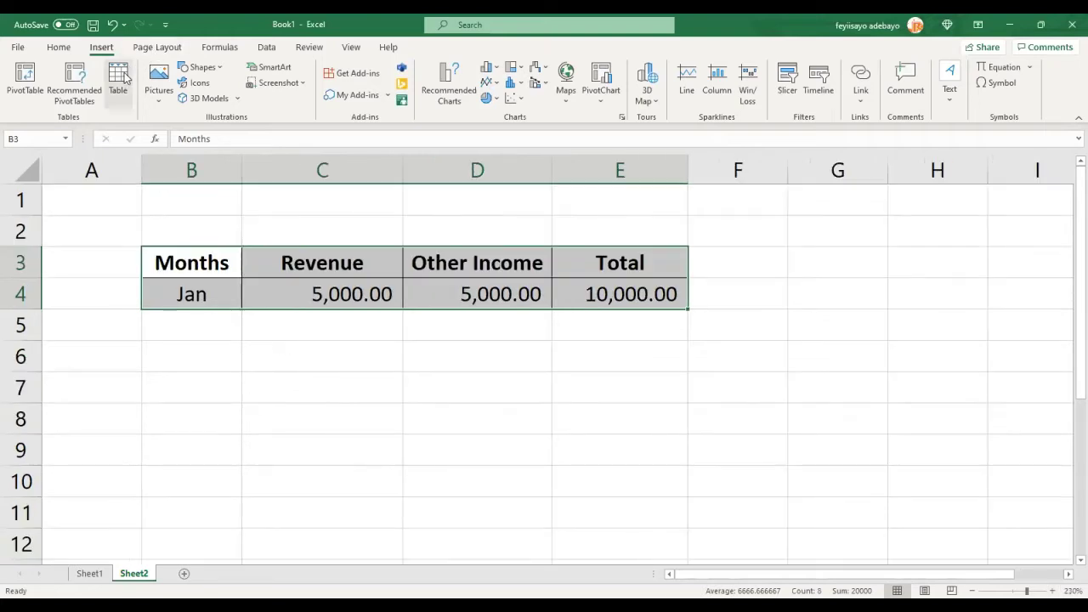
pyautogui.click(120, 78)
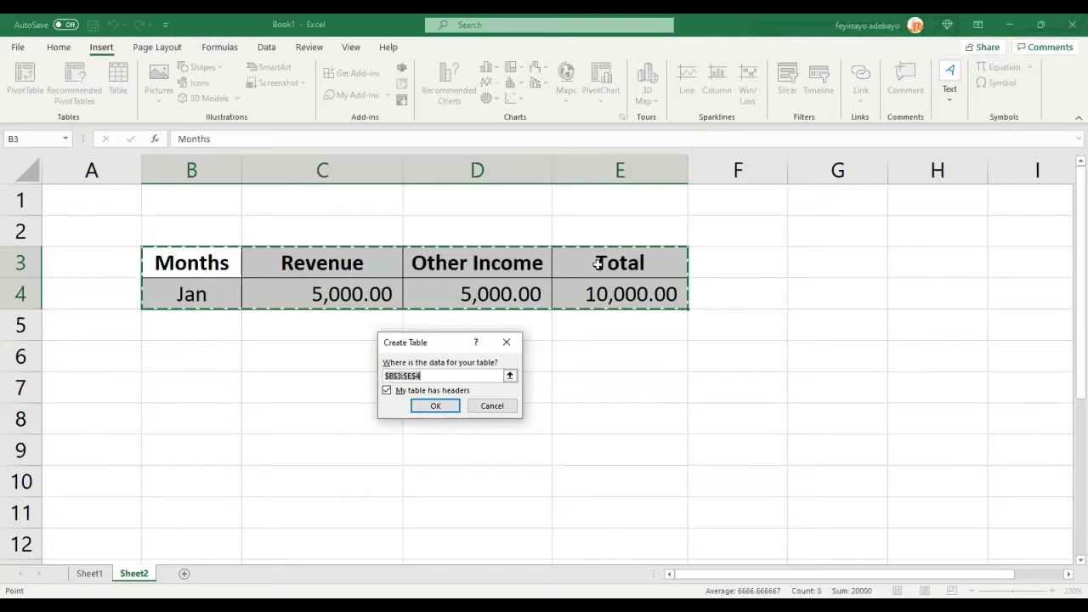
pyautogui.click(432, 407)
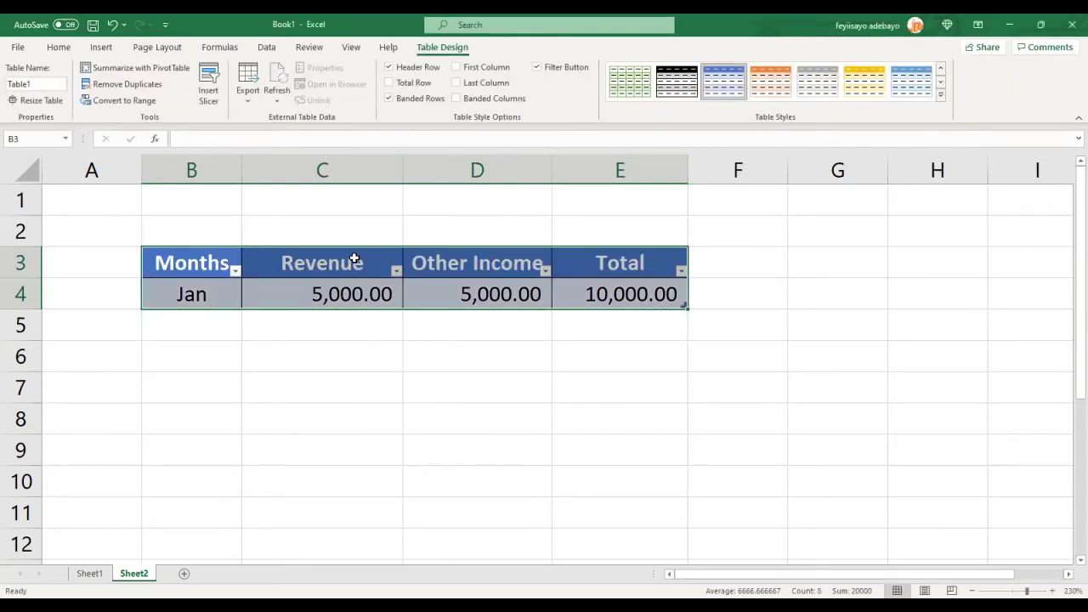
pyautogui.click(354, 259)
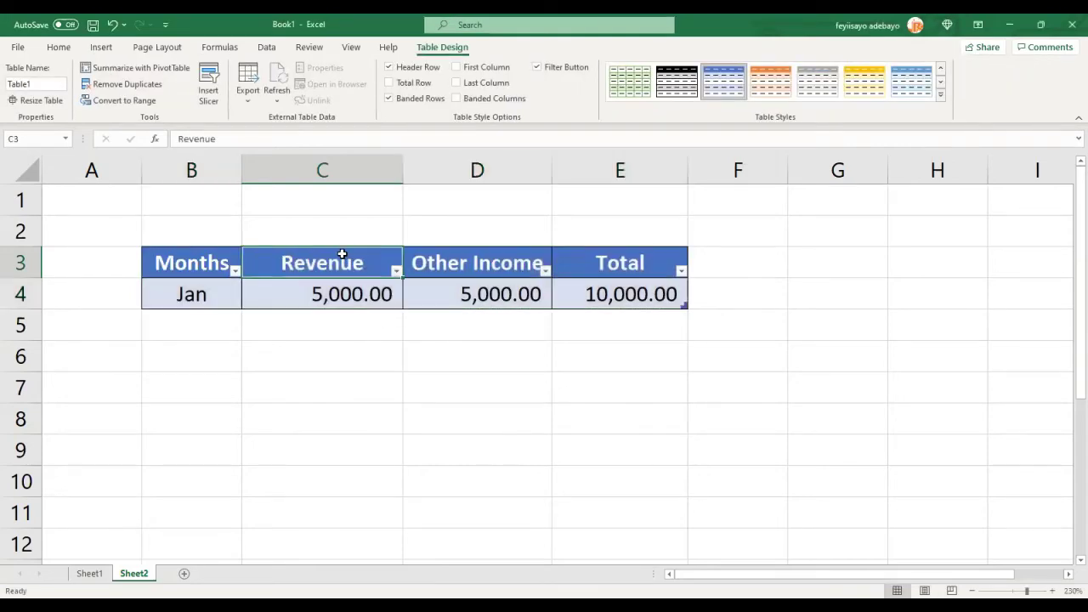
# Step: Select Table1's data range by name, and add a Feb row below Jan with Revenue 4500 and Other Income 6000
pyautogui.click(65, 139)
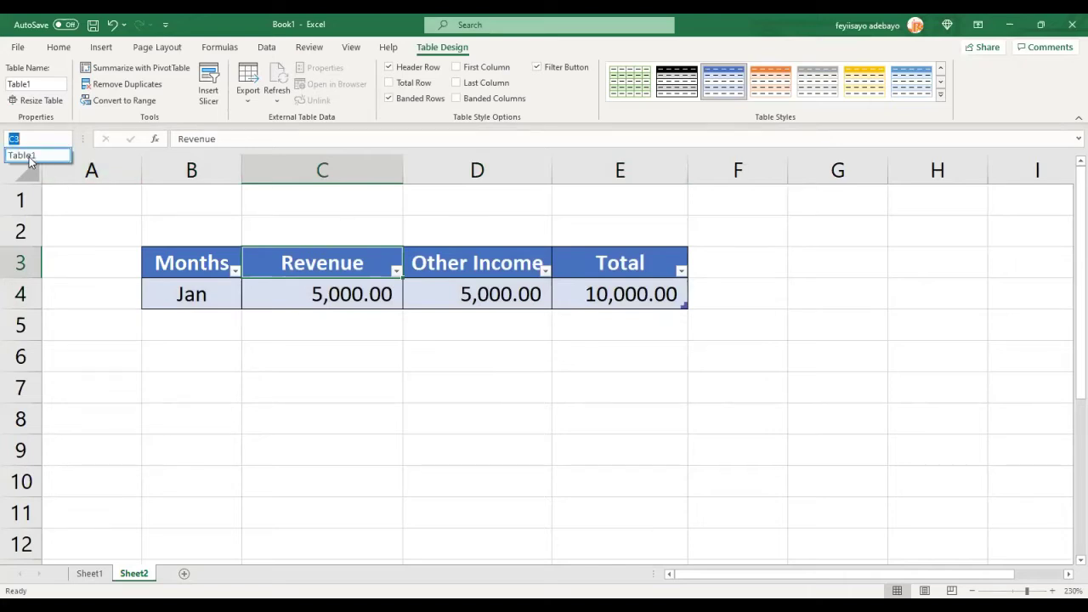
pyautogui.click(26, 157)
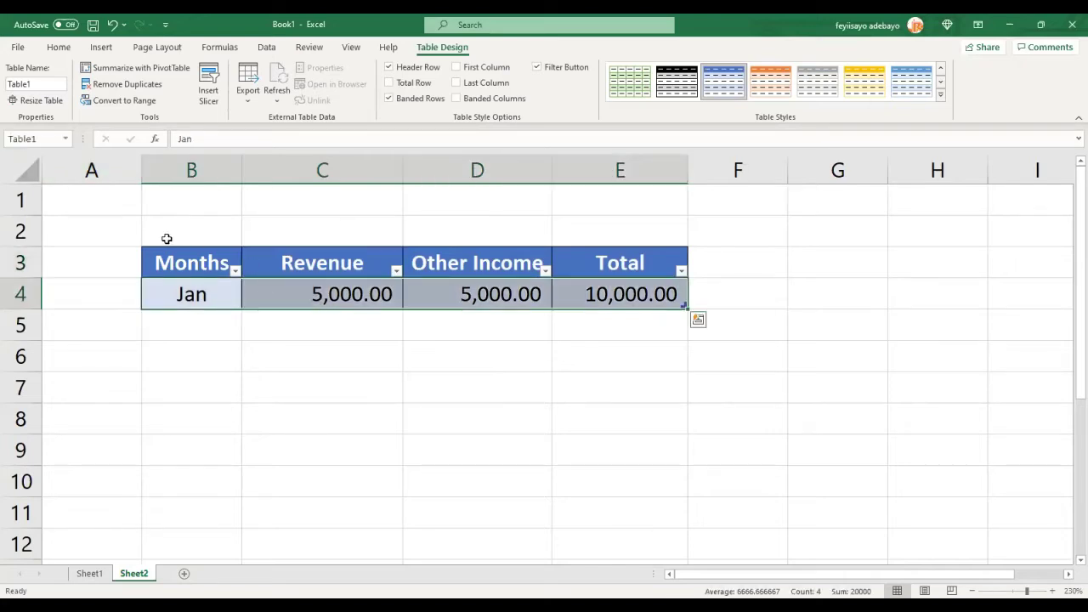
pyautogui.click(195, 325)
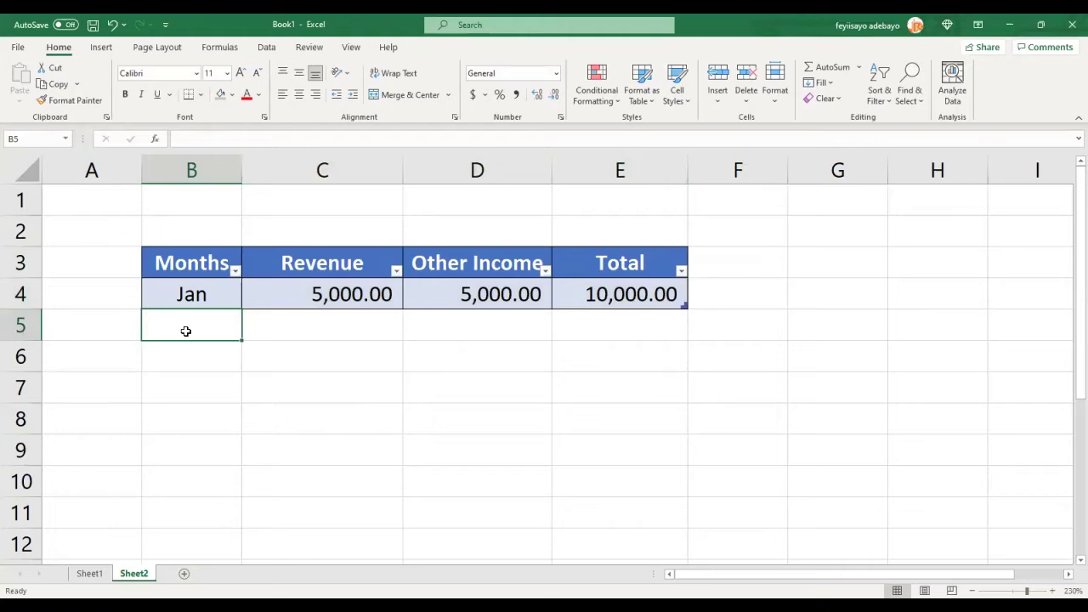
pyautogui.write('Feb')
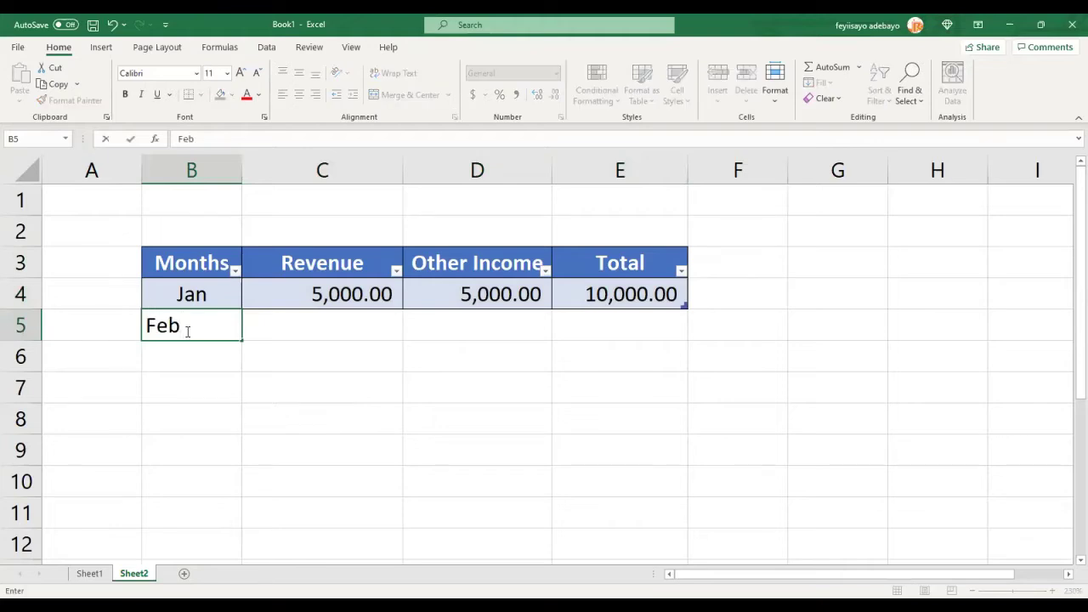
pyautogui.press('Tab')
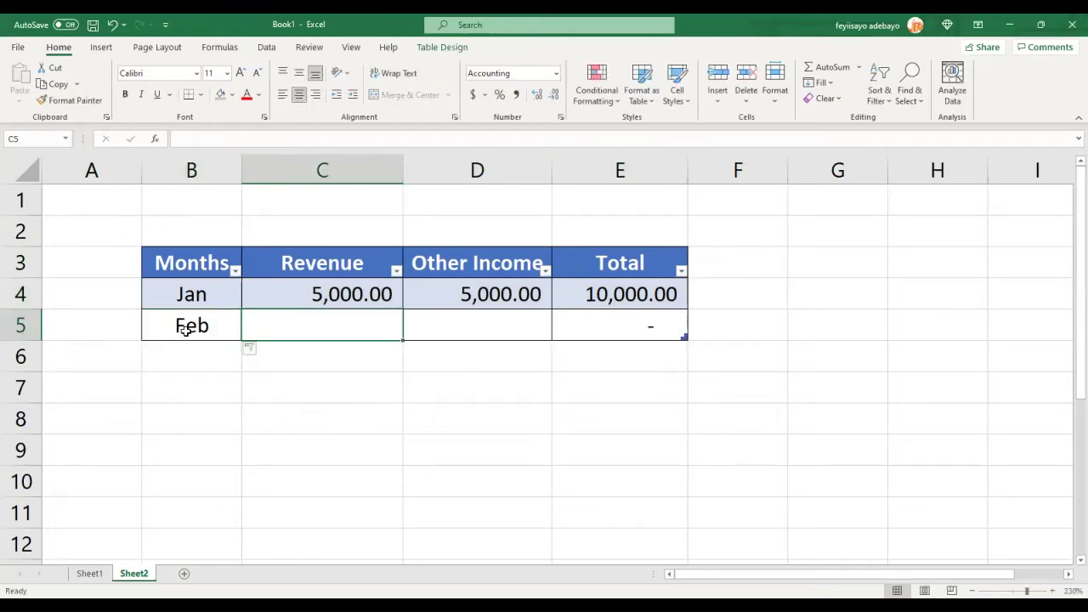
pyautogui.write('4500')
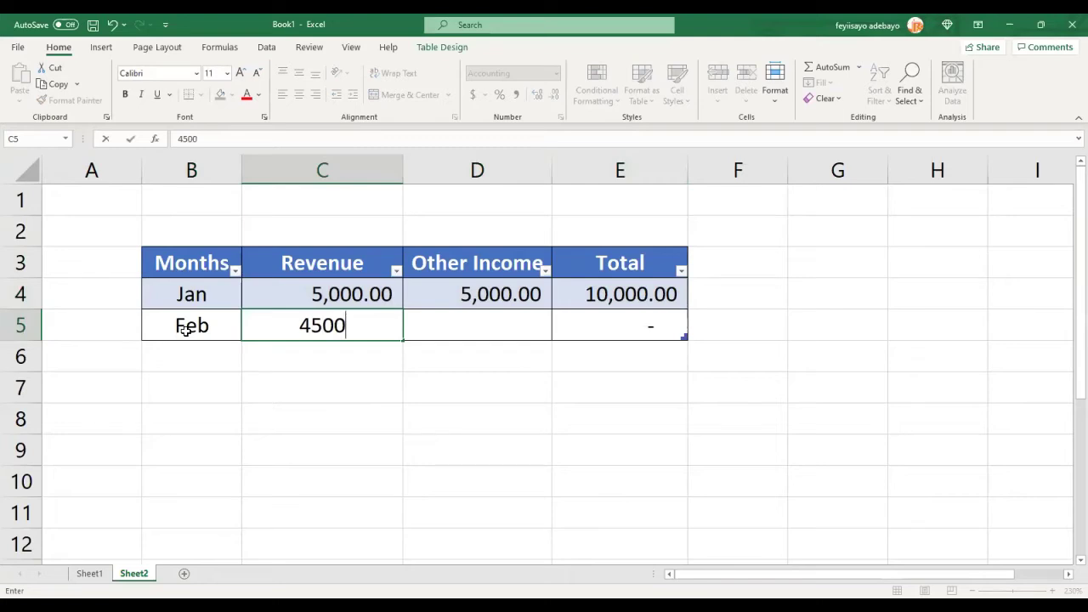
pyautogui.press('Tab')
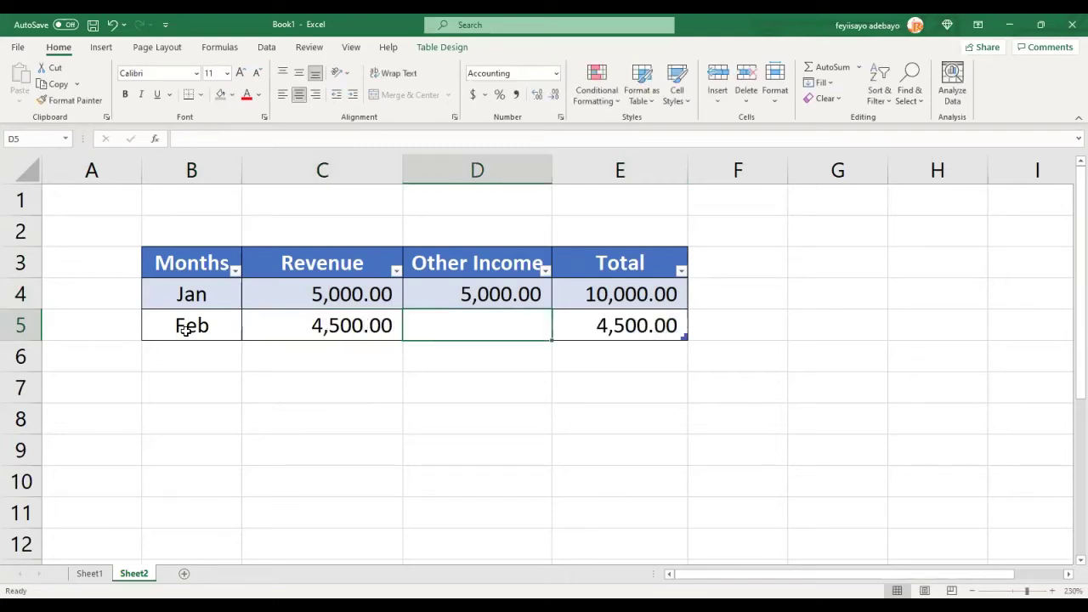
pyautogui.write('6000')
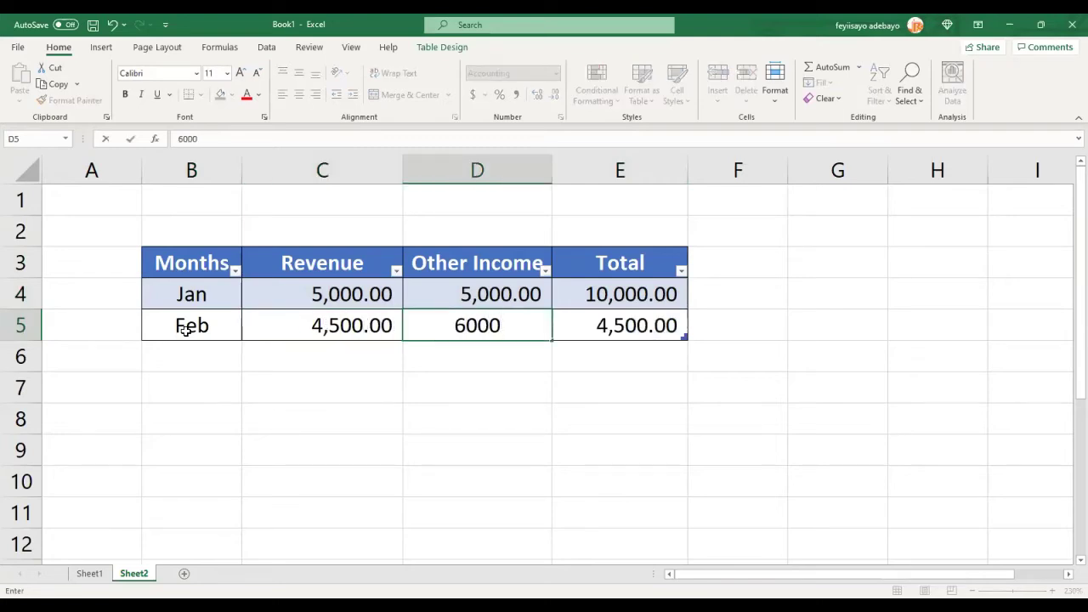
pyautogui.press('Return')
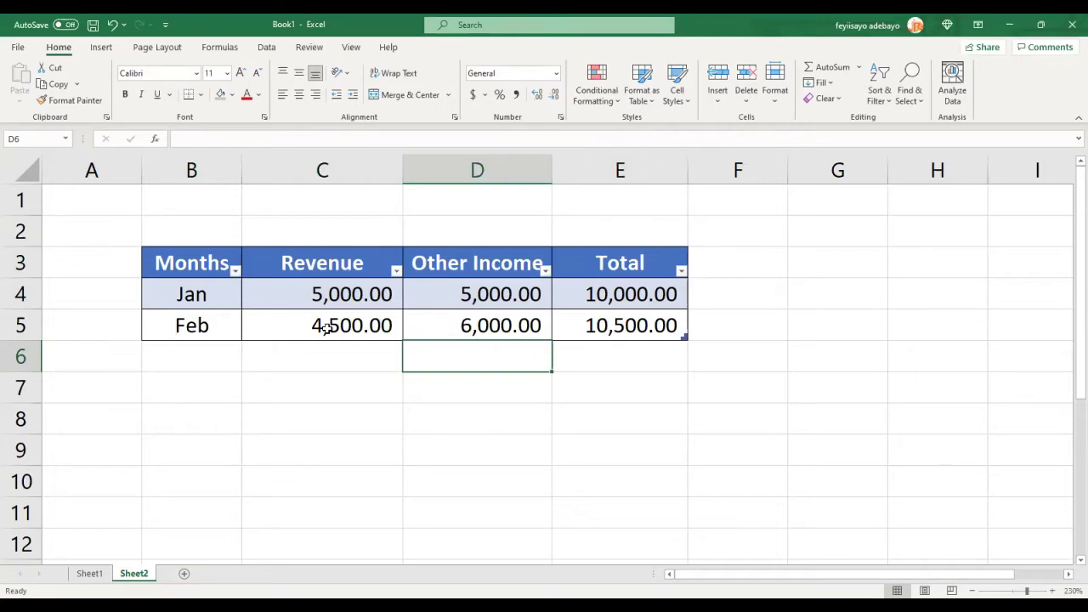
# Step: Add a Mar row directly below Feb with Revenue 6600 and Other Income 7500
pyautogui.click(191, 352)
pyautogui.write('Mar')
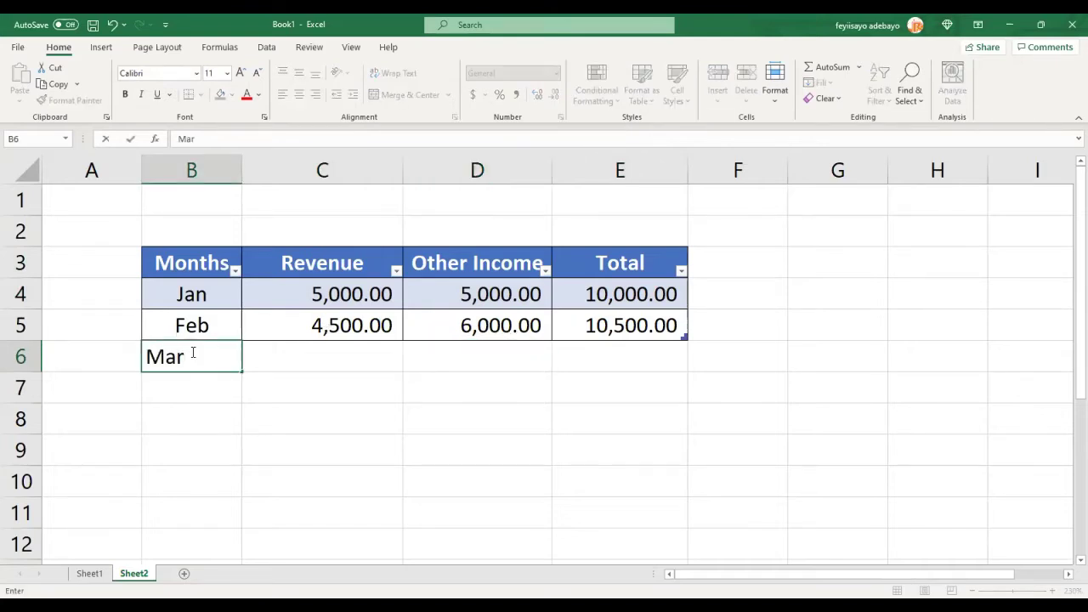
pyautogui.press('Tab')
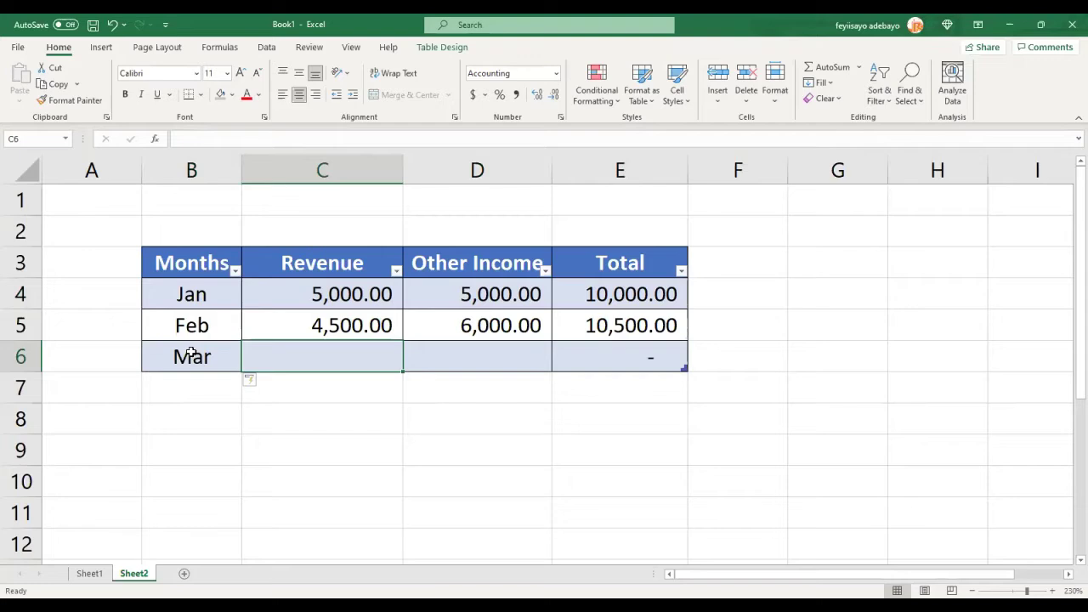
pyautogui.write('6,600')
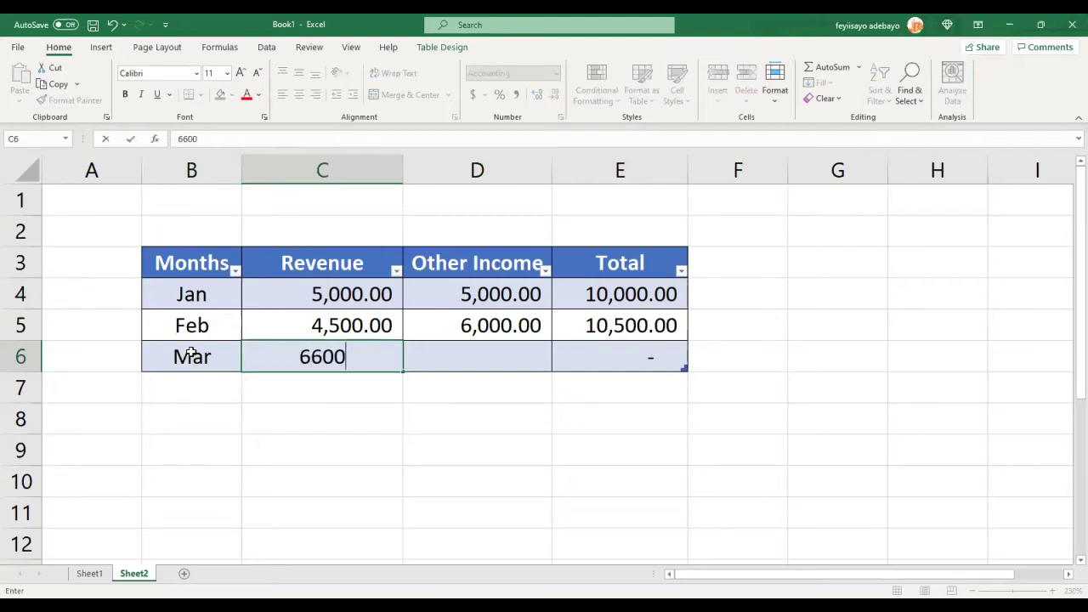
pyautogui.press('Tab')
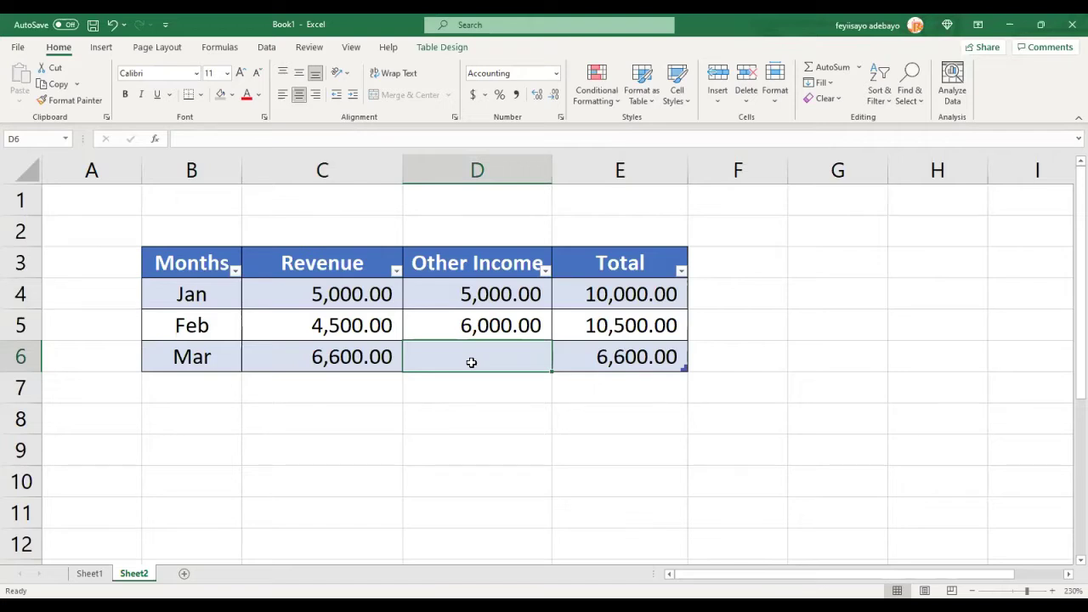
pyautogui.write('7500')
pyautogui.press('Return')
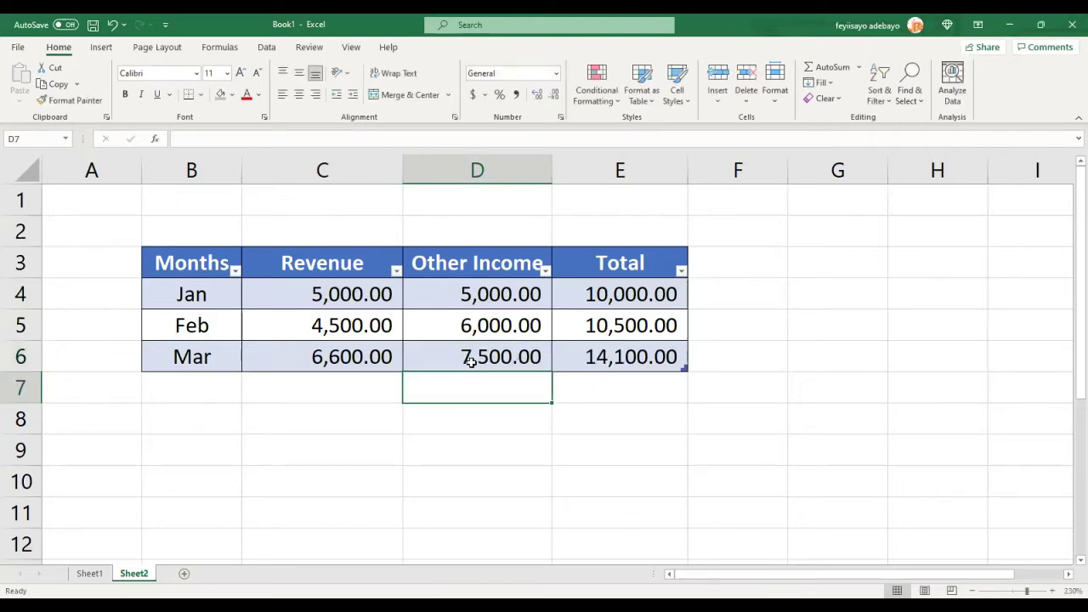
# Step: Add an Apr row directly below Mar with Revenue 4000 and Other Income 5700
pyautogui.click(183, 384)
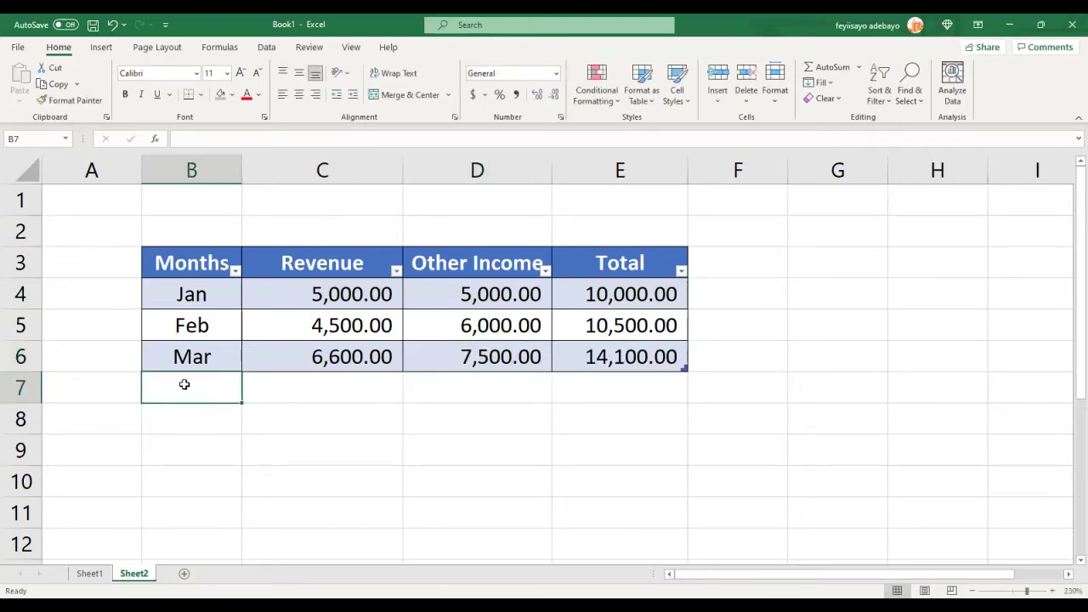
pyautogui.write('Apr')
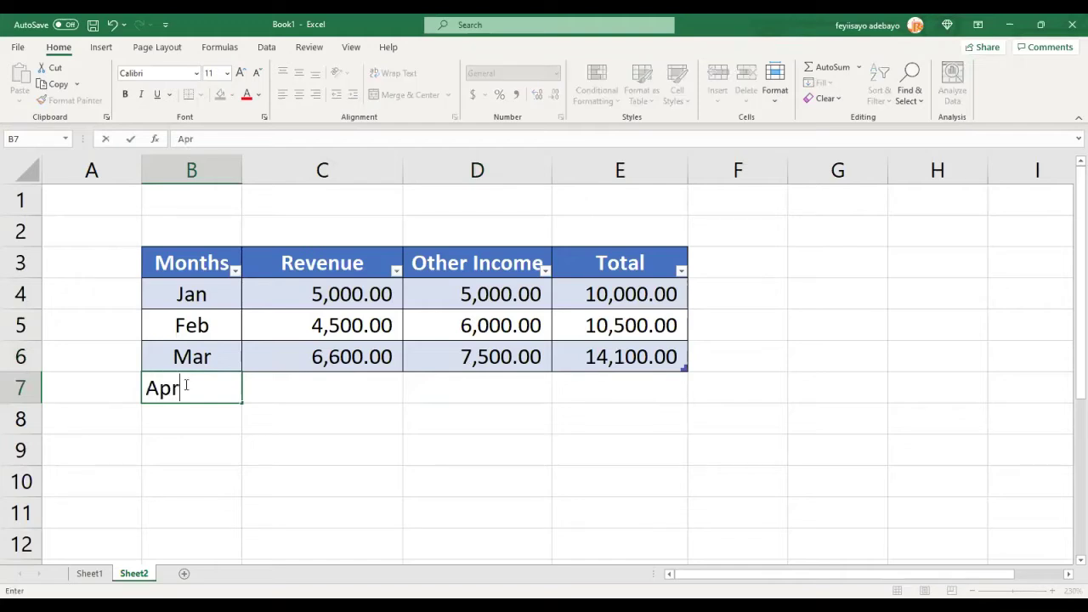
pyautogui.press('Tab')
pyautogui.write('4')
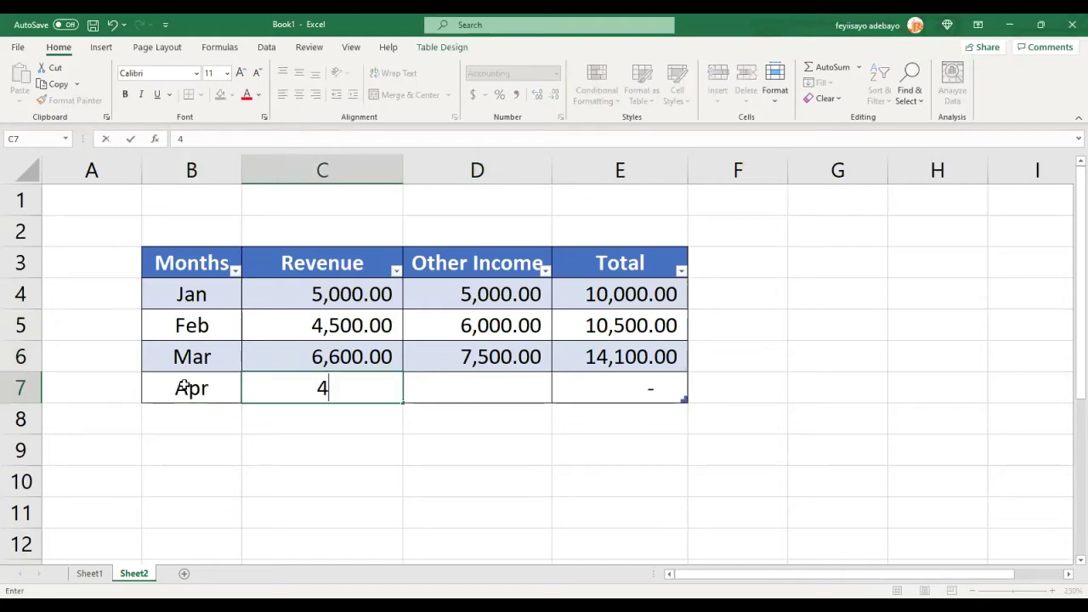
pyautogui.write(',00000')
pyautogui.press('Tab')
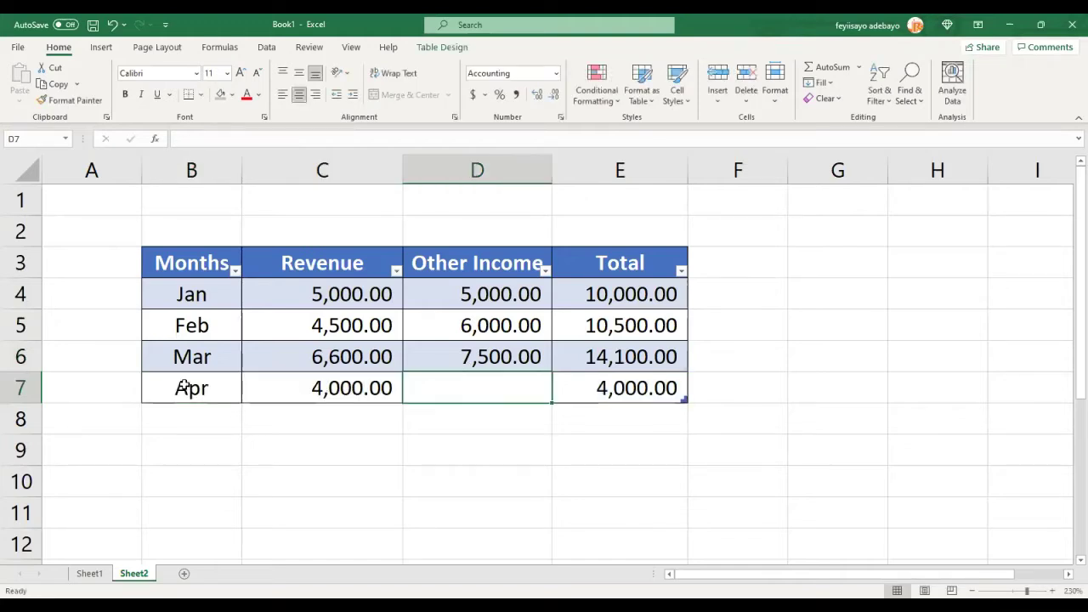
pyautogui.write('5700')
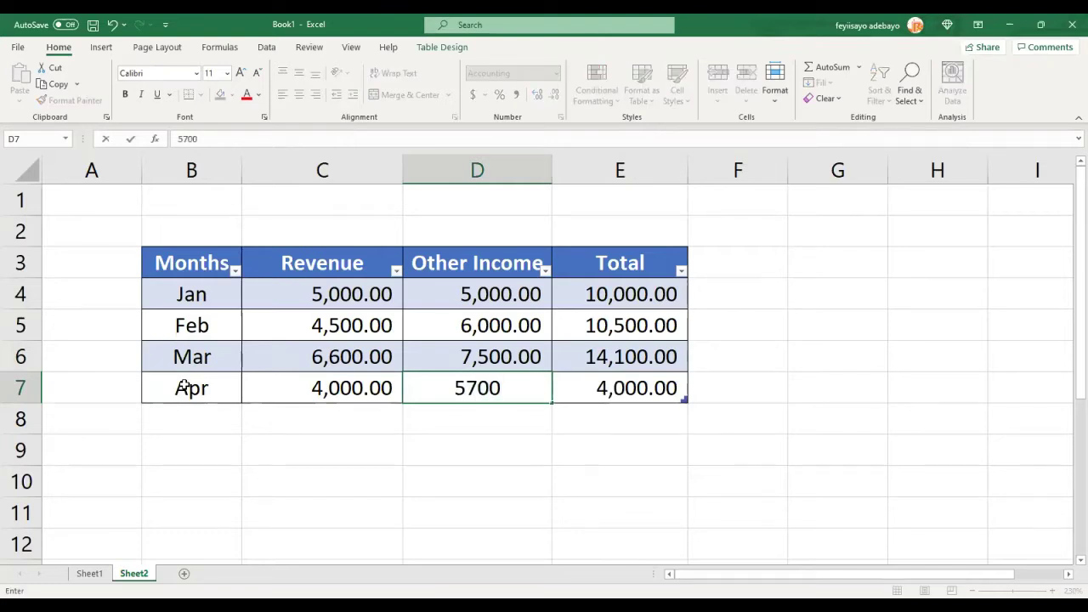
pyautogui.press('Tab')
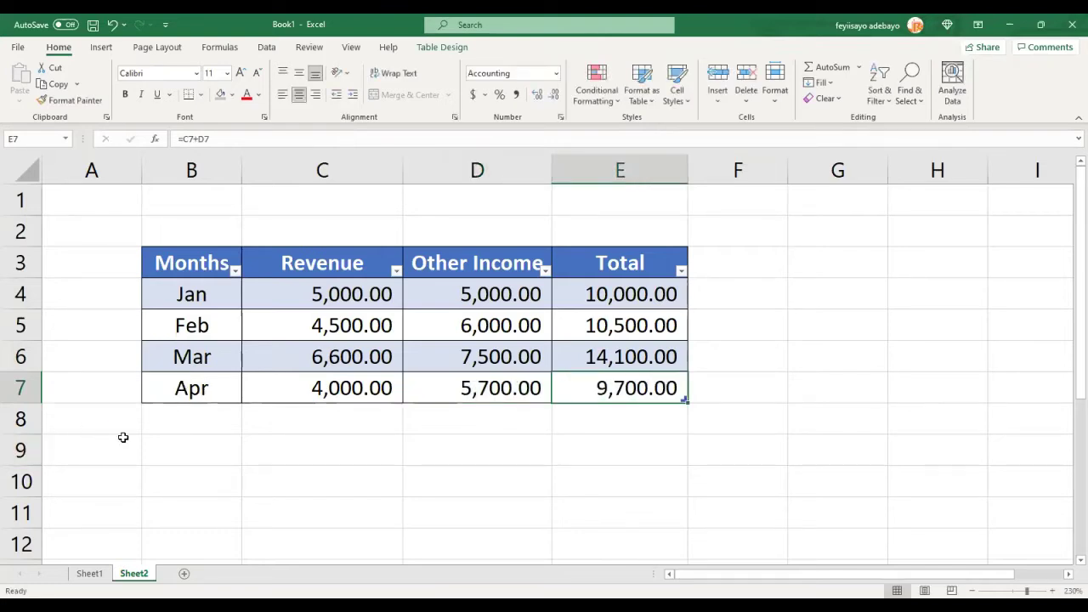
pyautogui.click(187, 418)
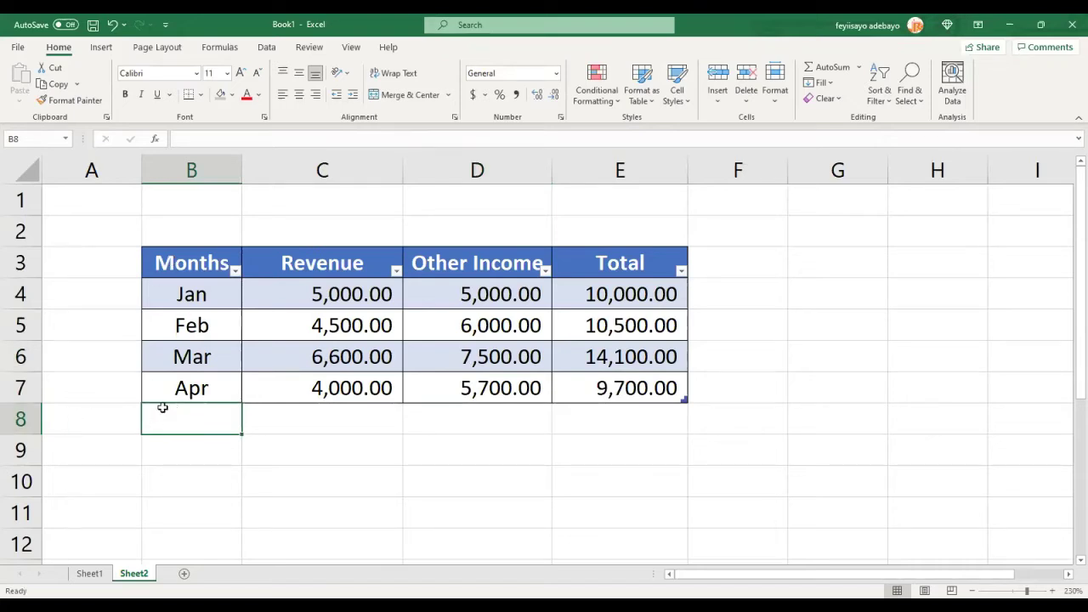
# Step: Add a "Grant Total" column header in F3 beside Total, and select Table1's data range by name
pyautogui.click(738, 258)
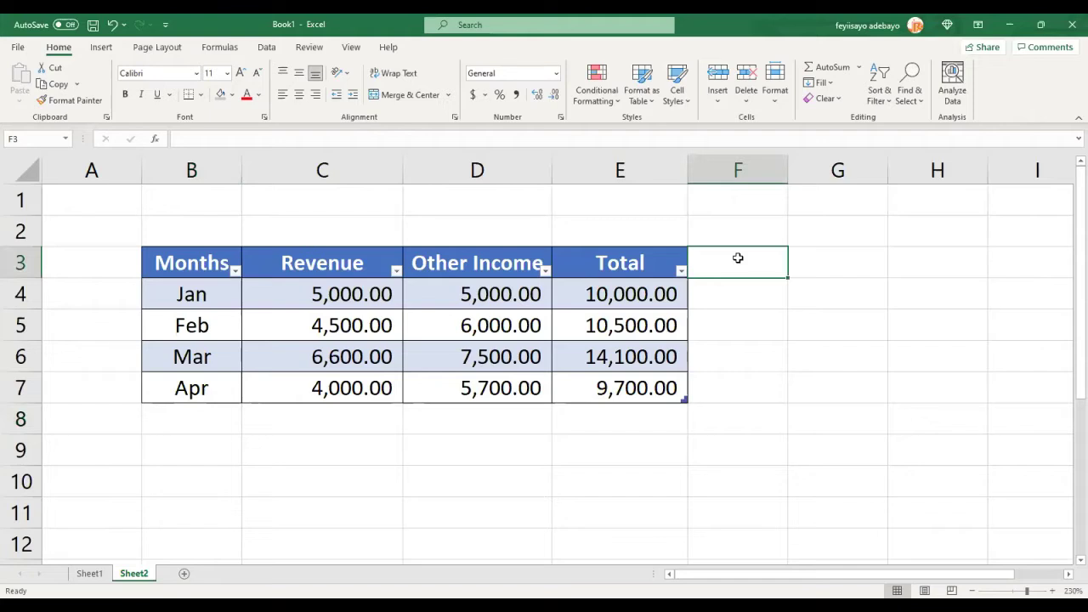
pyautogui.write('Gra')
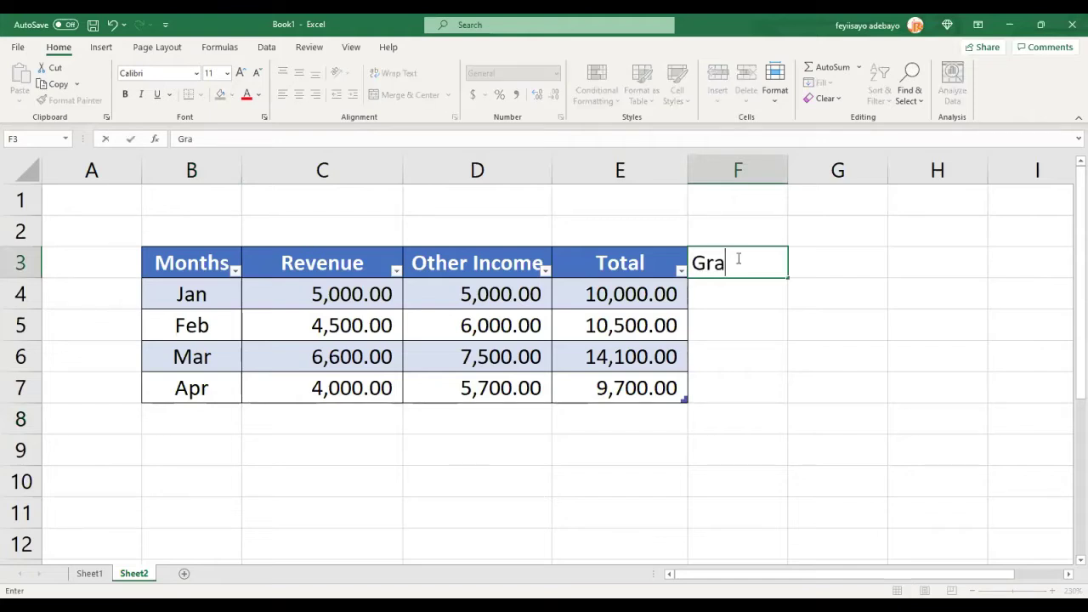
pyautogui.write('nt Total')
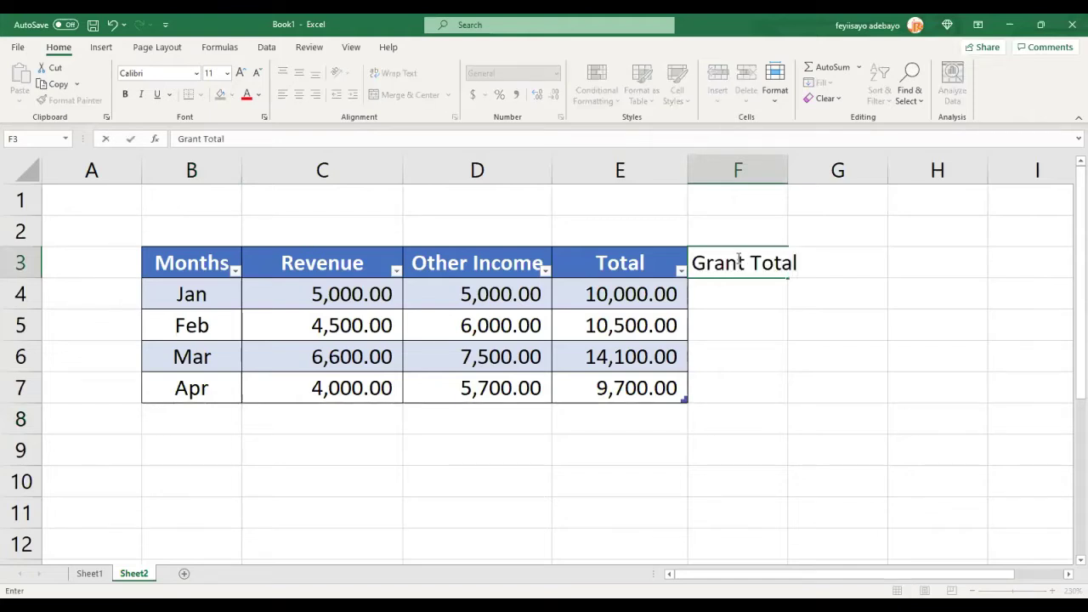
pyautogui.press('Return')
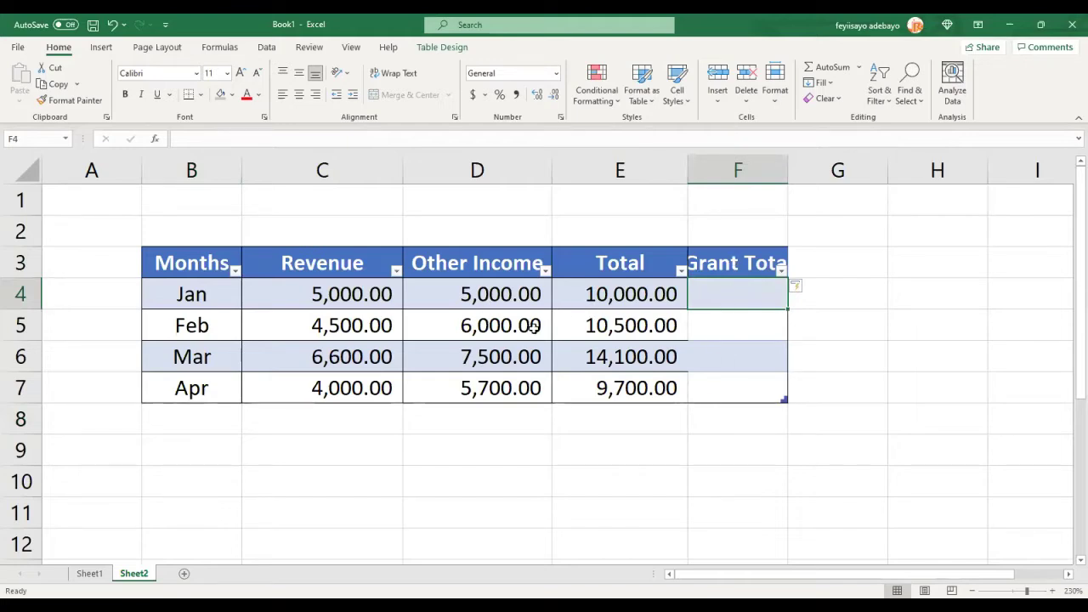
pyautogui.click(66, 142)
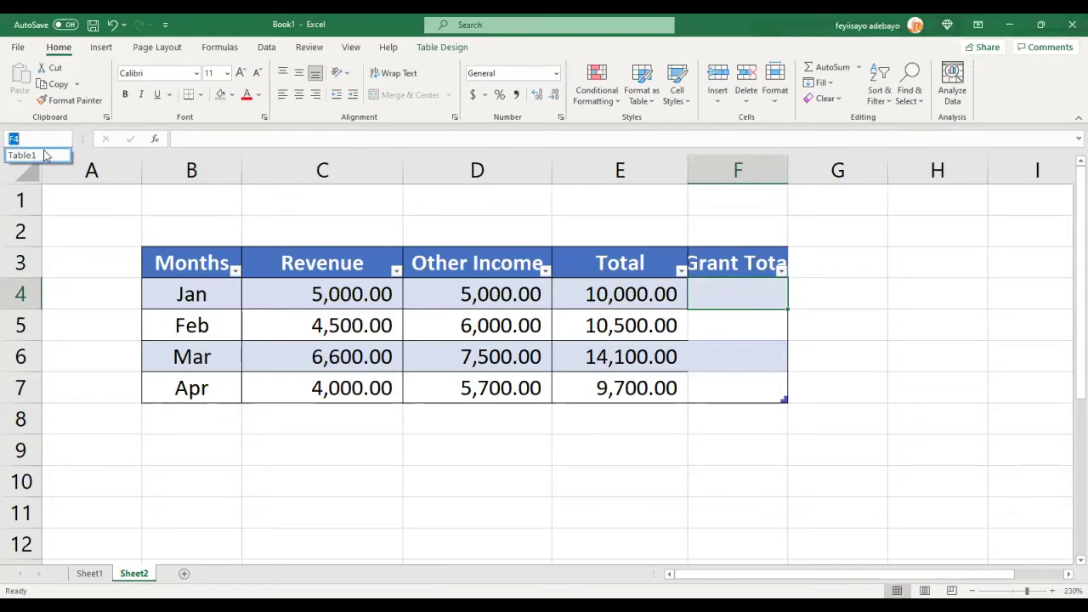
pyautogui.click(32, 161)
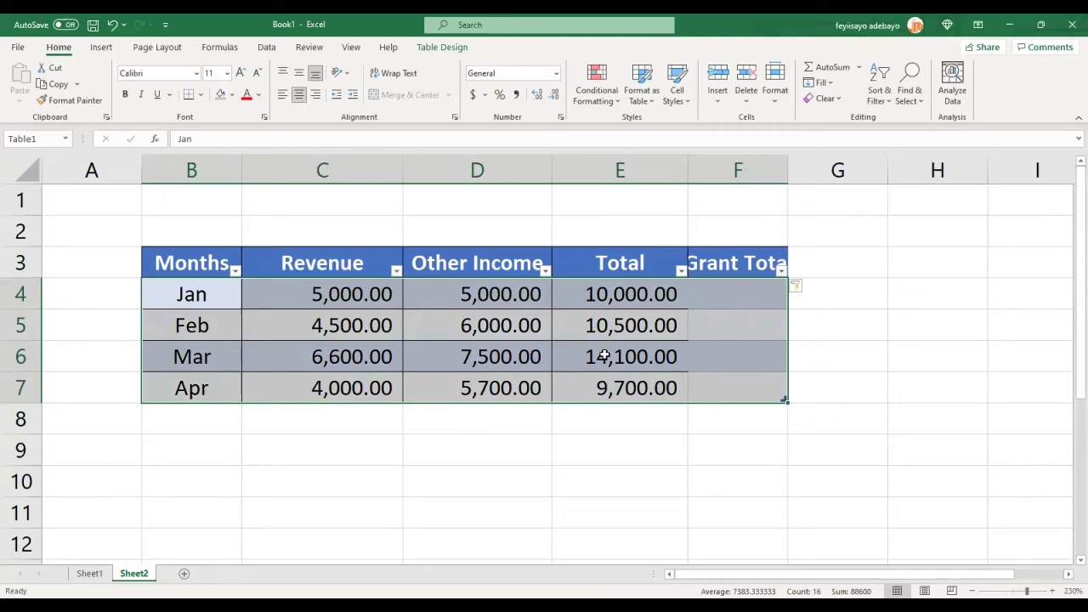
# Step: Add a May row directly below Apr with Revenue 6800 and Other Income 8800
pyautogui.click(195, 419)
pyautogui.write('May')
pyautogui.press('Tab')
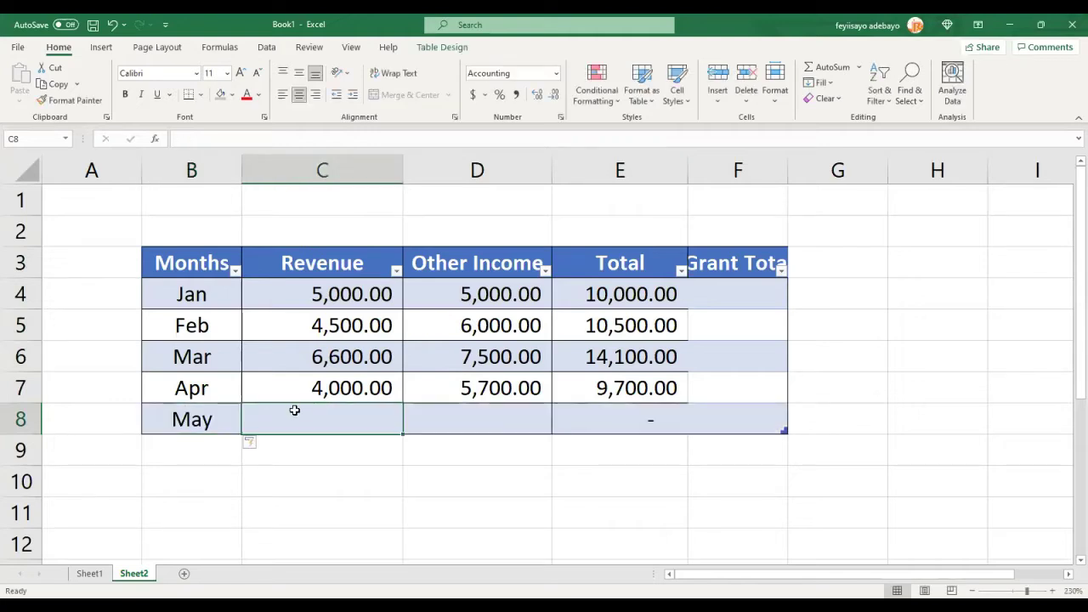
pyautogui.write('6,8')
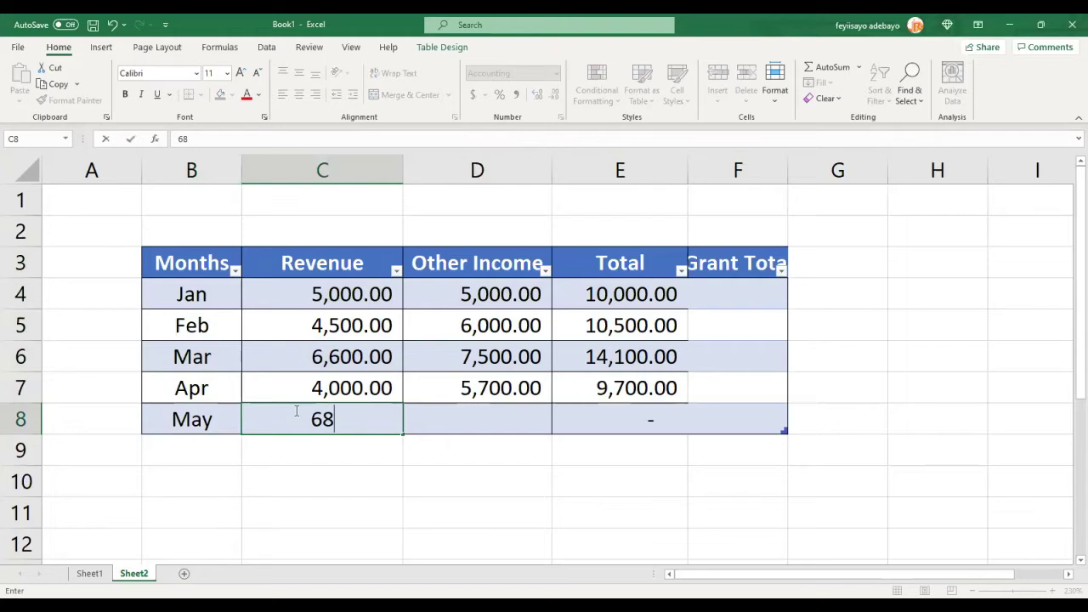
pyautogui.write('00')
pyautogui.press('Tab')
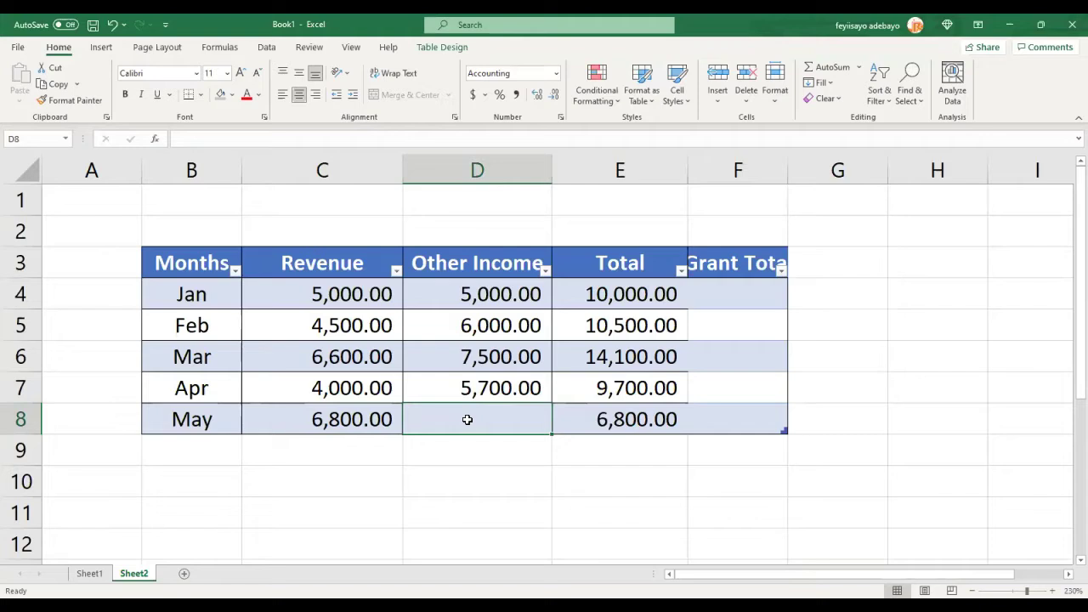
pyautogui.write('8800')
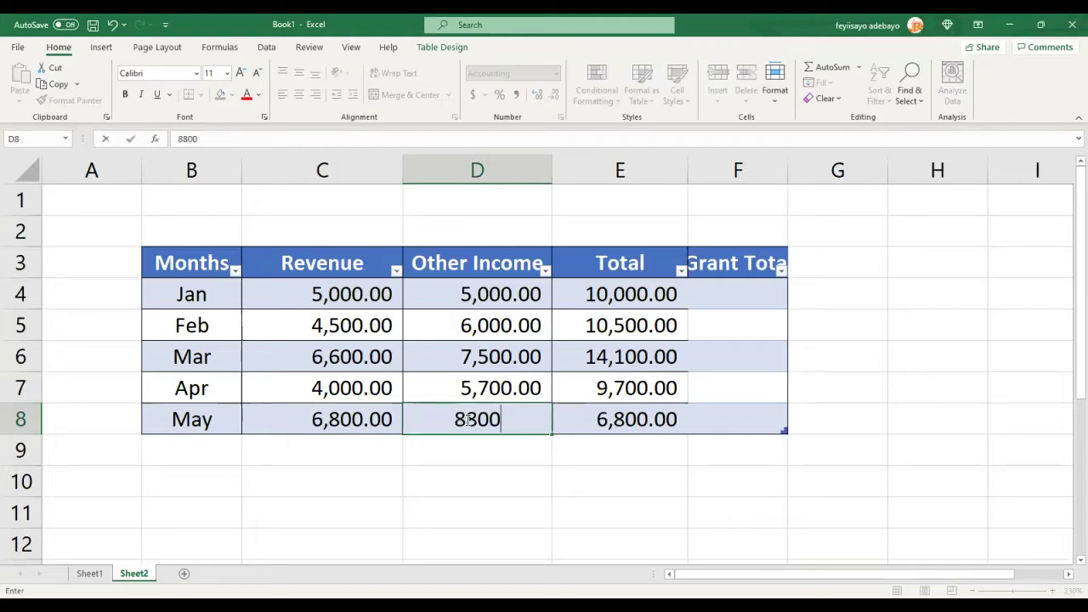
pyautogui.press('Return')
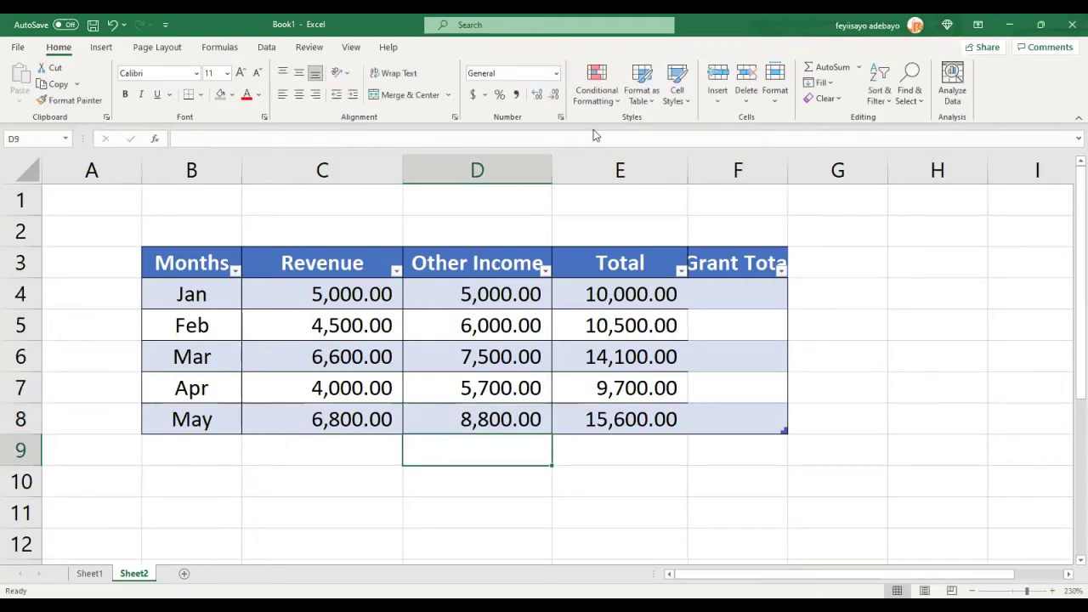
# Step: Enter Jun in B10 and 7000 in C10, leaving a blank row beneath the table
pyautogui.click(182, 481)
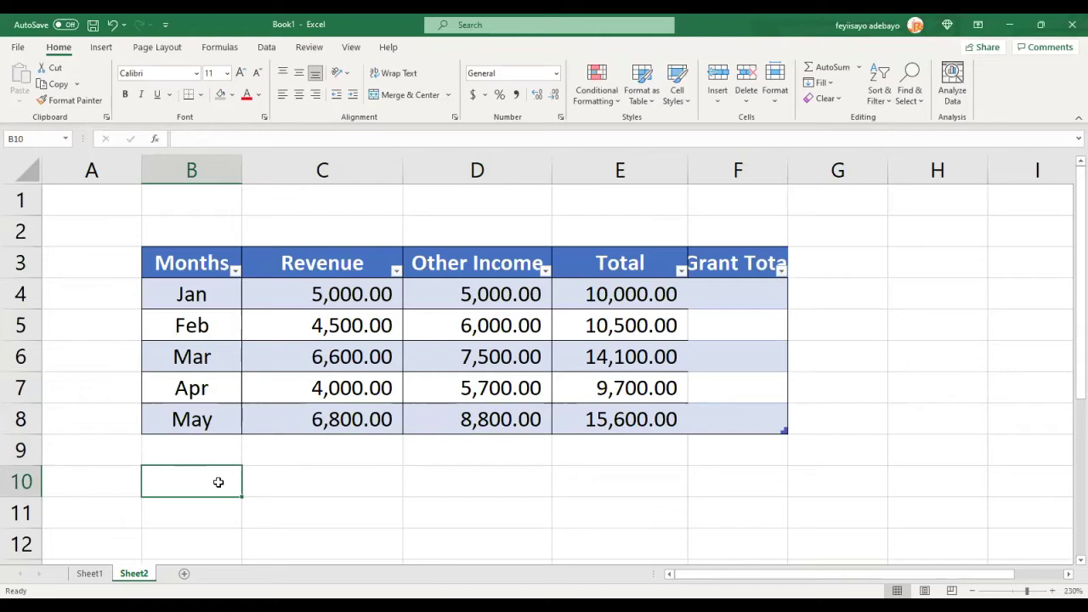
pyautogui.write('Jun')
pyautogui.press('Tab')
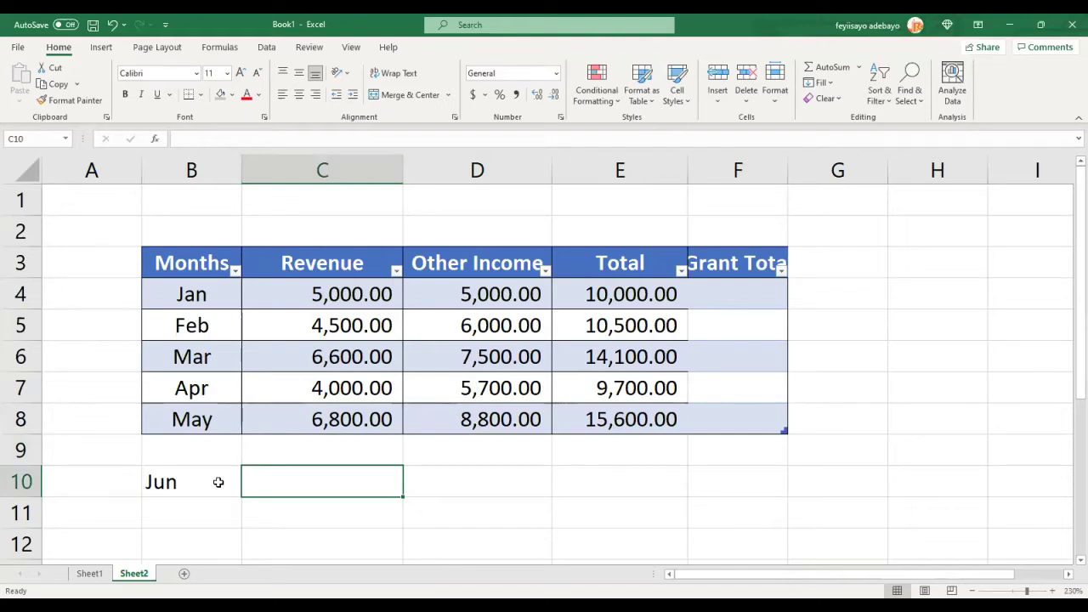
pyautogui.write('7000')
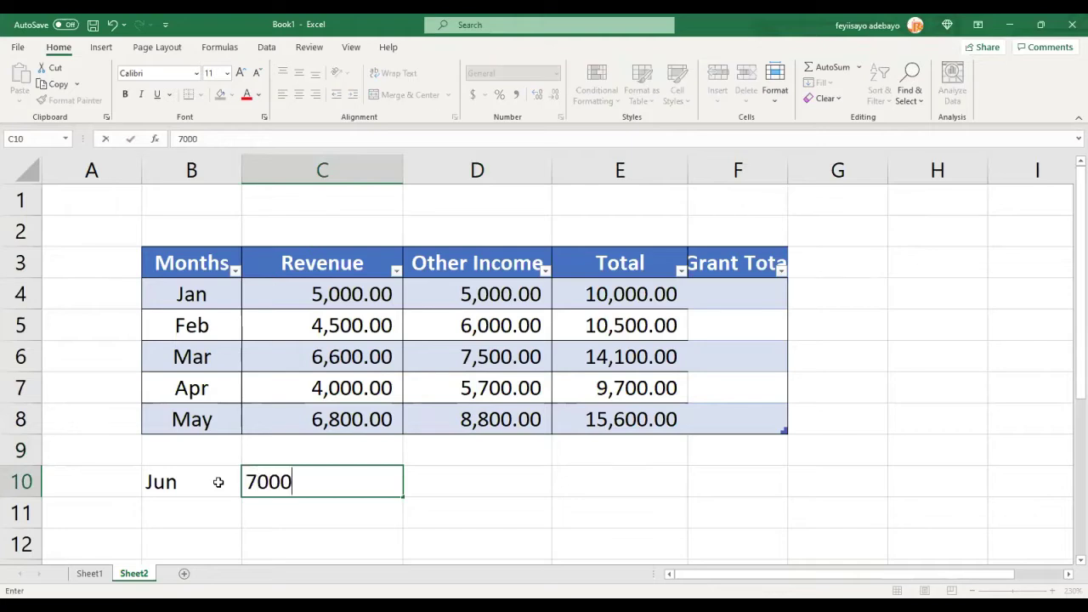
pyautogui.press('Tab')
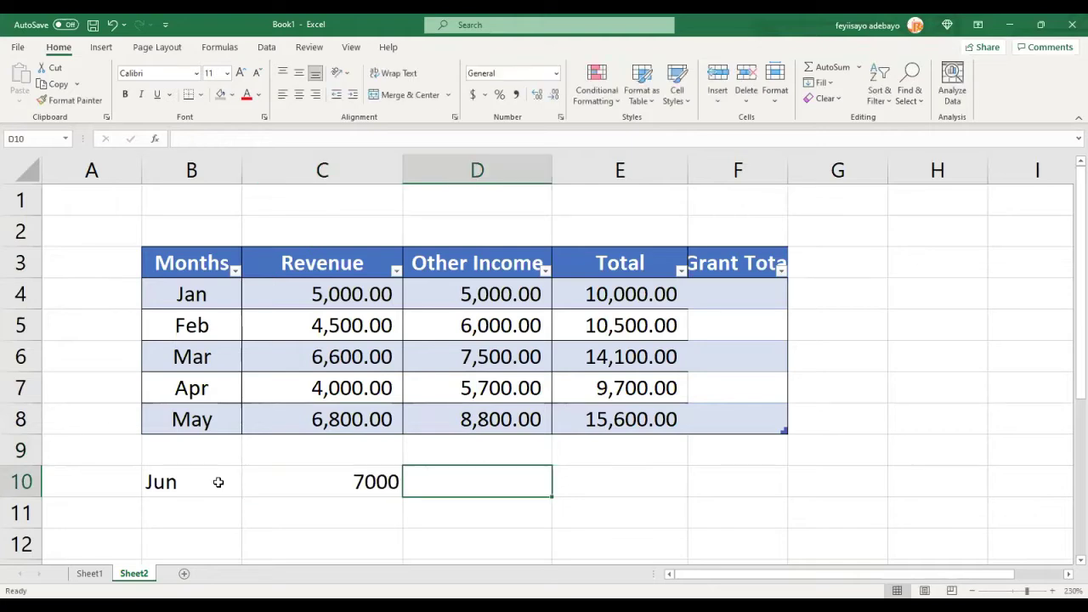
# Step: Enter the label "Year" in H3, leaving a blank column beside the table
pyautogui.click(856, 269)
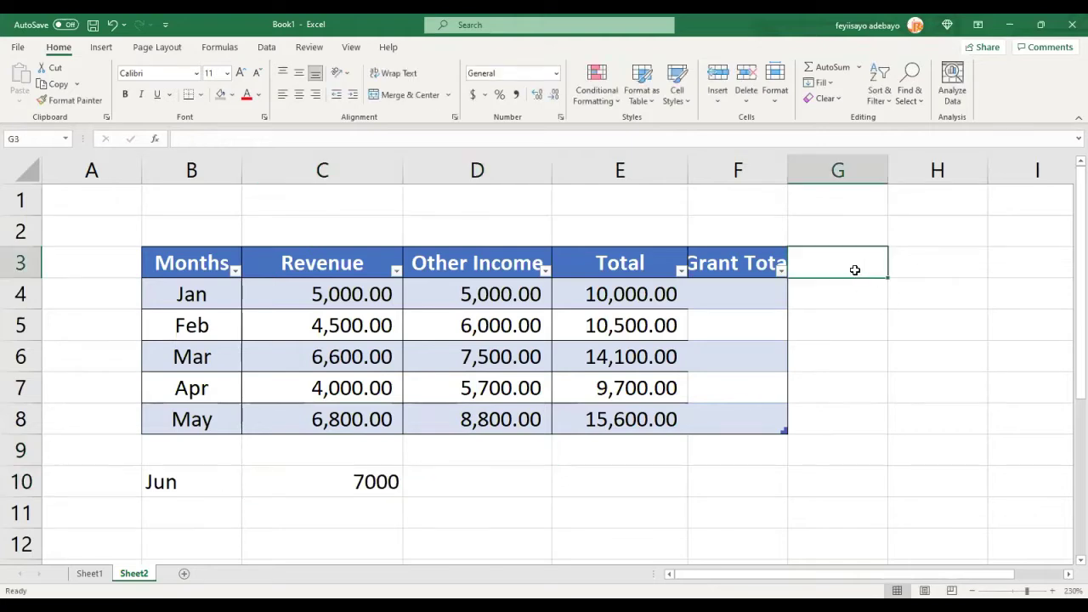
pyautogui.click(912, 263)
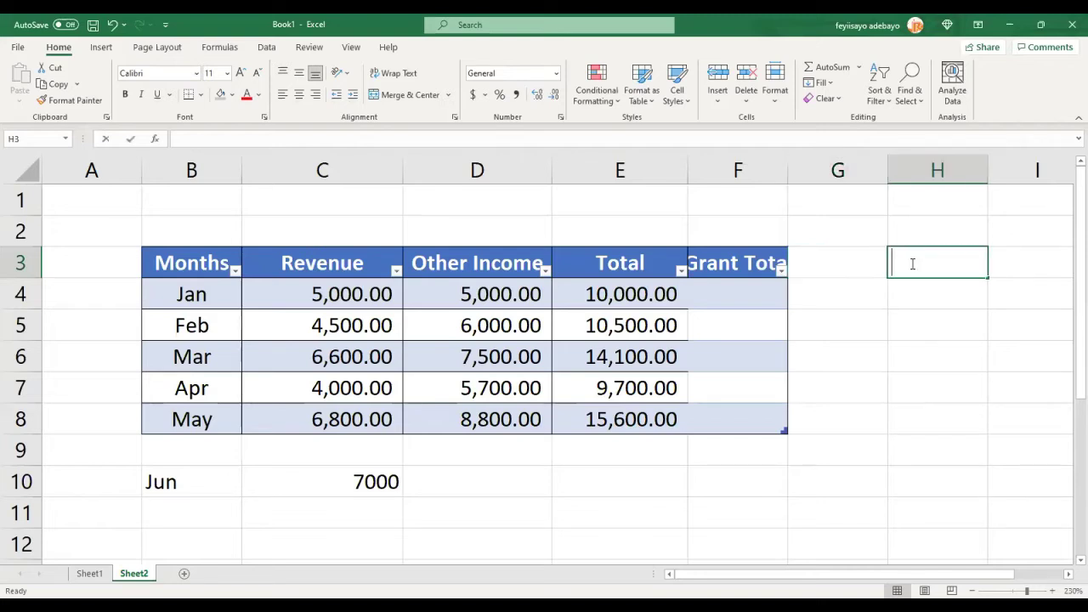
pyautogui.write('Year')
pyautogui.press('Return')
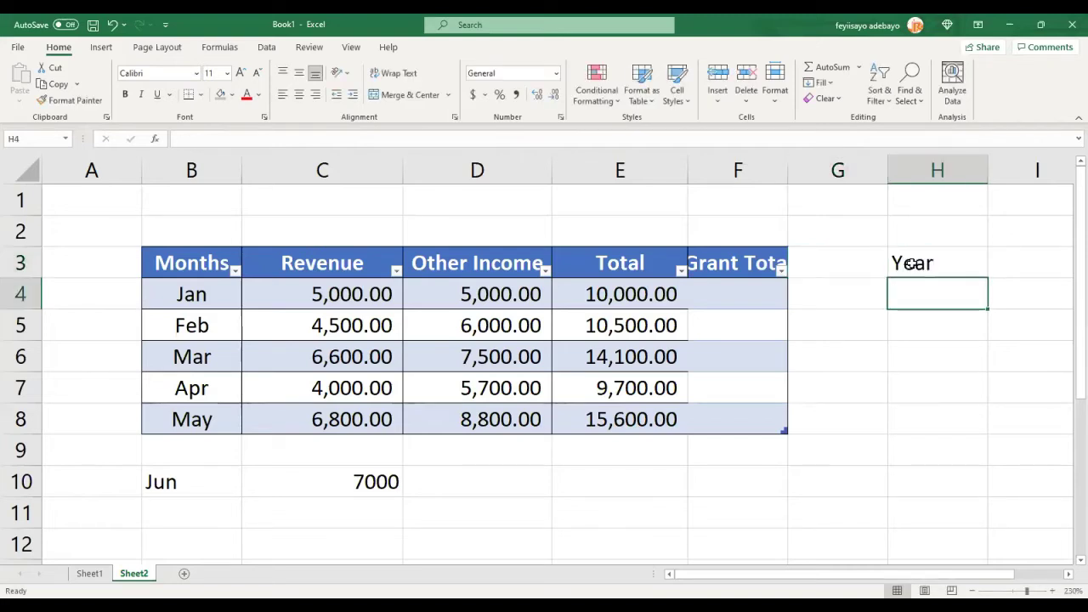
# Step: Add a "Year" column header in G3, directly beside the Grant Total column
pyautogui.click(848, 259)
pyautogui.write('Year')
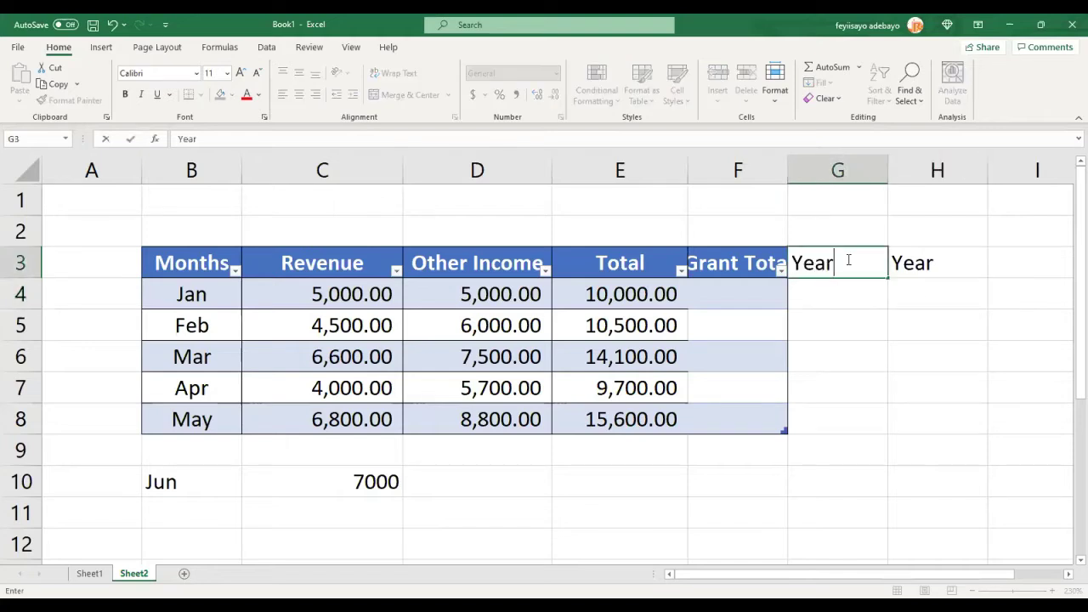
pyautogui.press('Return')
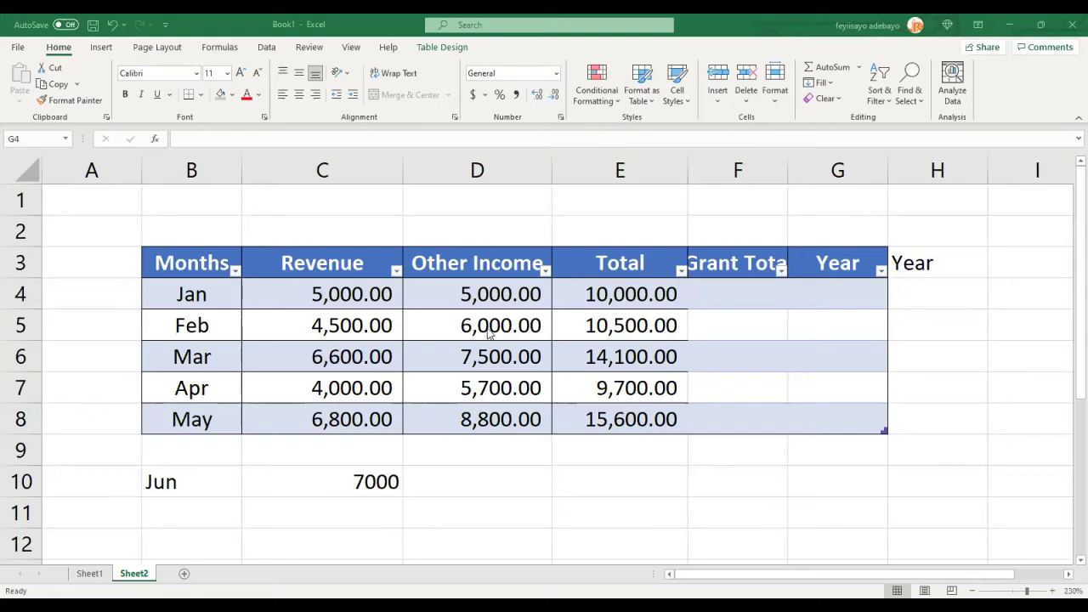
# Step: Delete the detached Jun entry and its 7000 value from B10 and C10
pyautogui.click(165, 483)
pyautogui.press('Delete')
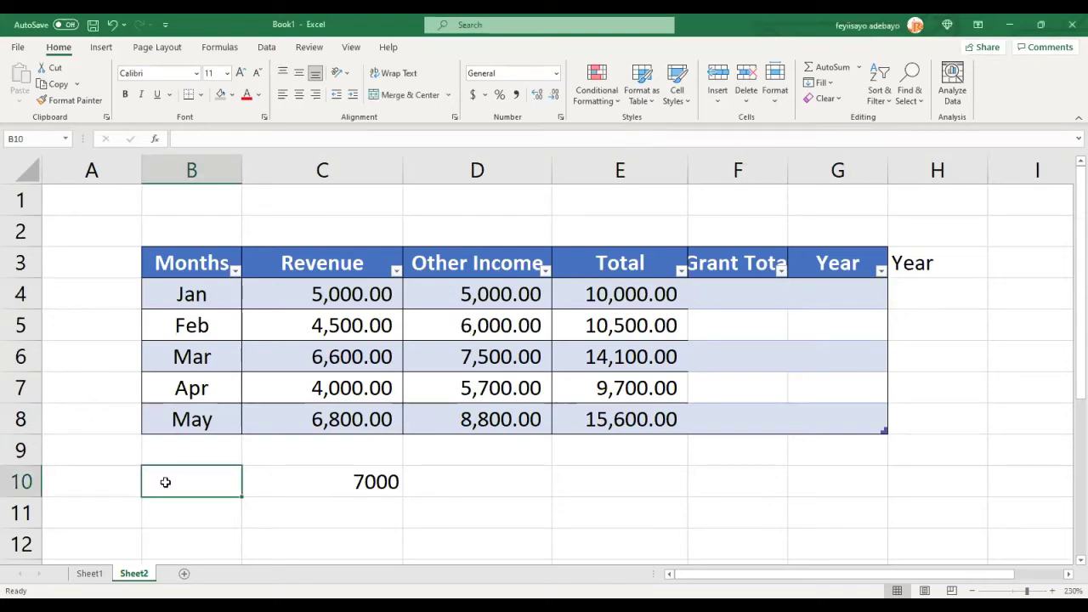
pyautogui.press('Right')
pyautogui.press('Delete')
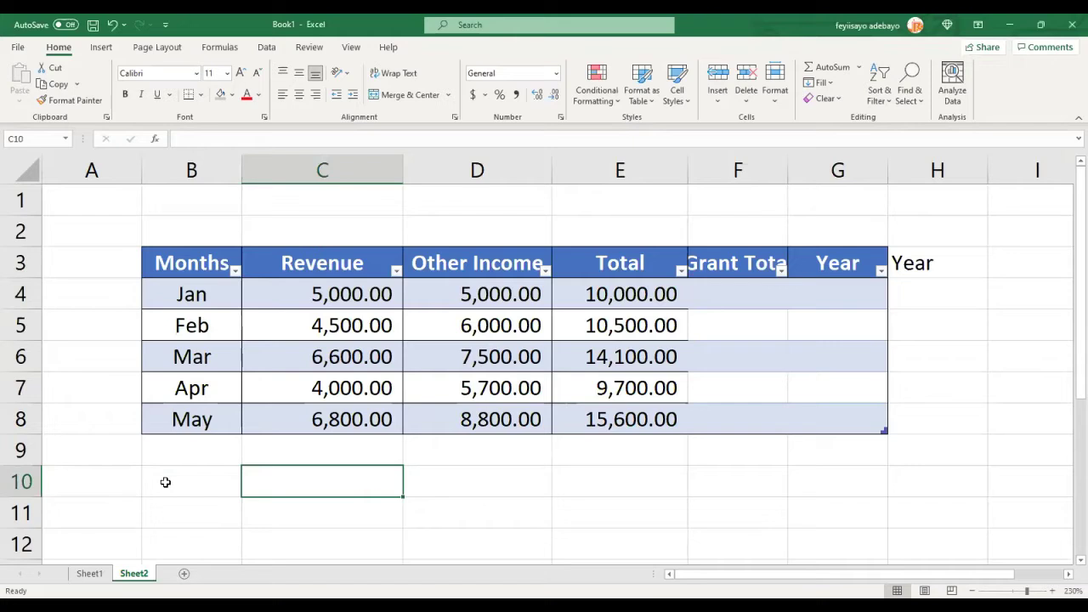
pyautogui.click(314, 454)
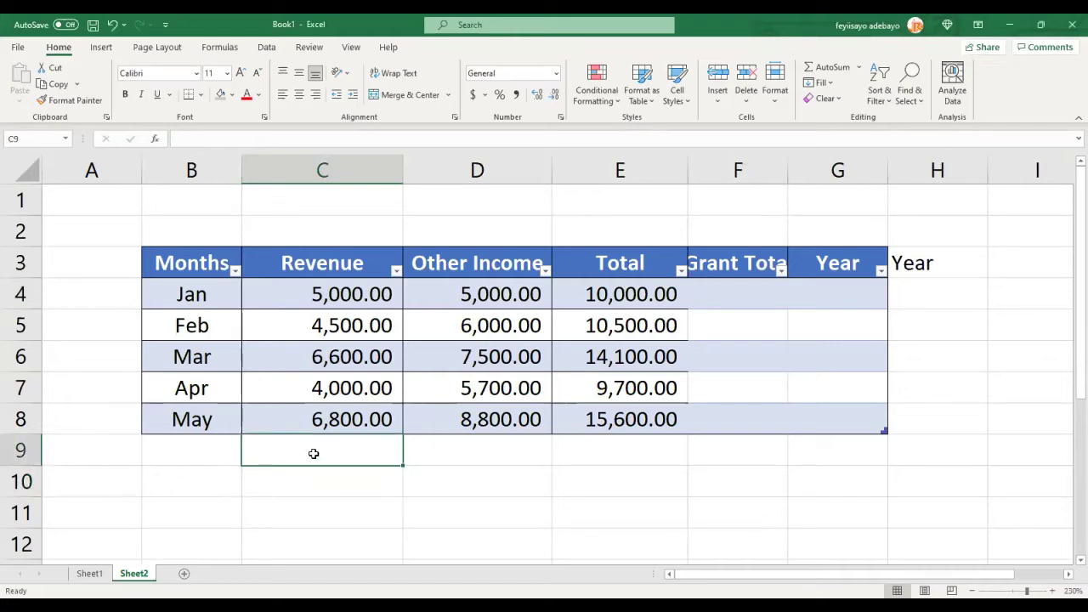
pyautogui.write('=s')
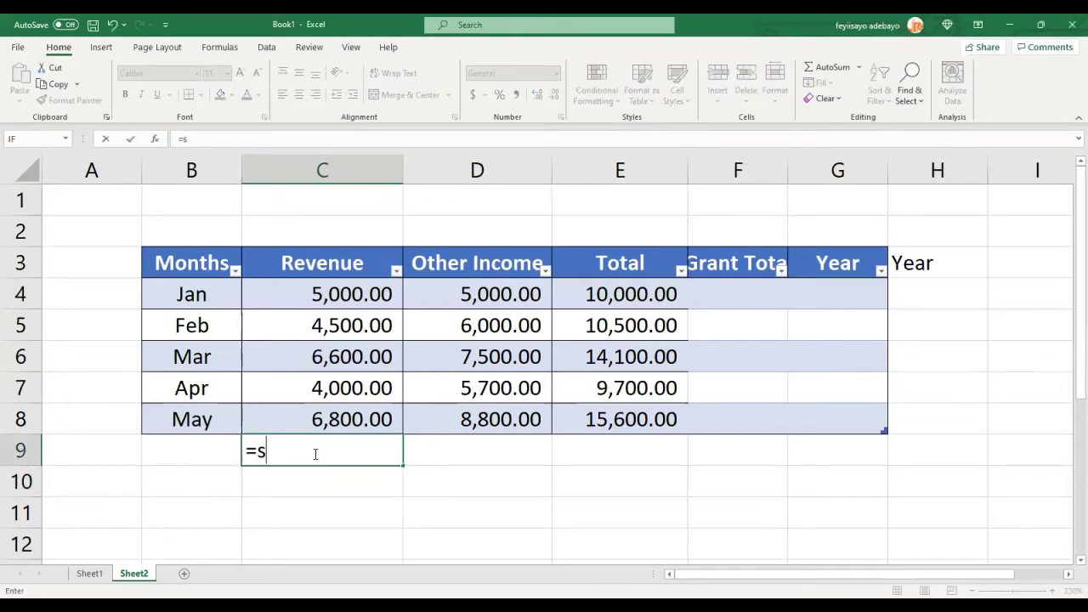
pyautogui.write('um(')
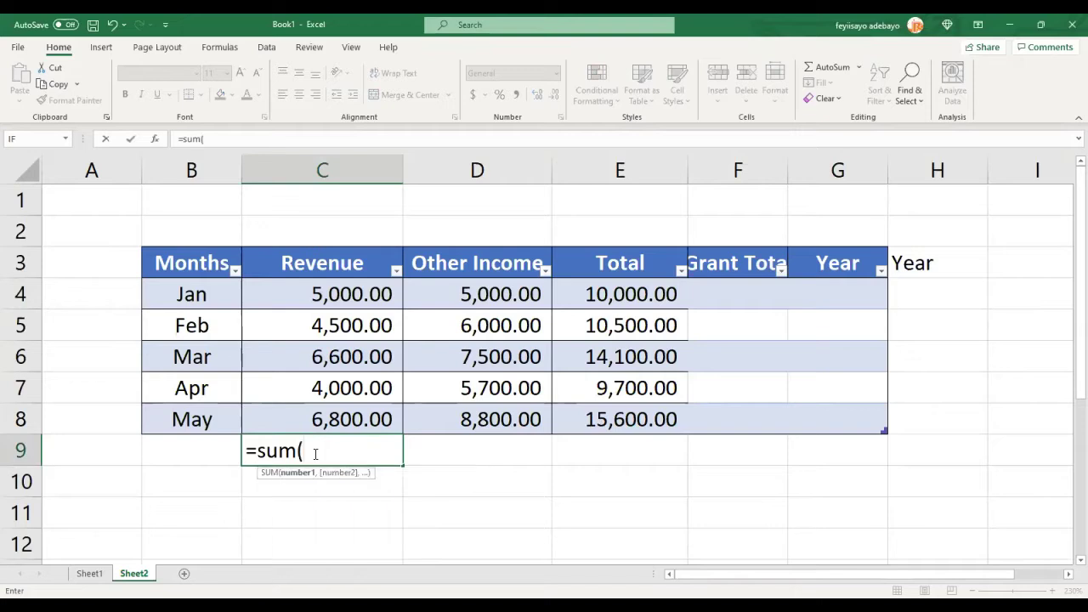
pyautogui.press('Escape')
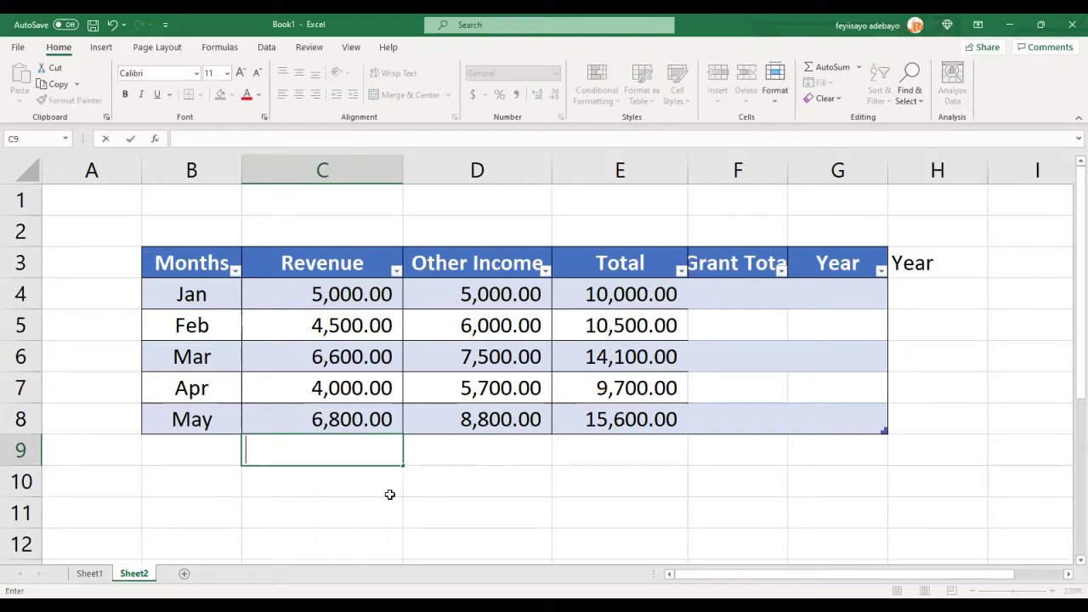
pyautogui.click(349, 501)
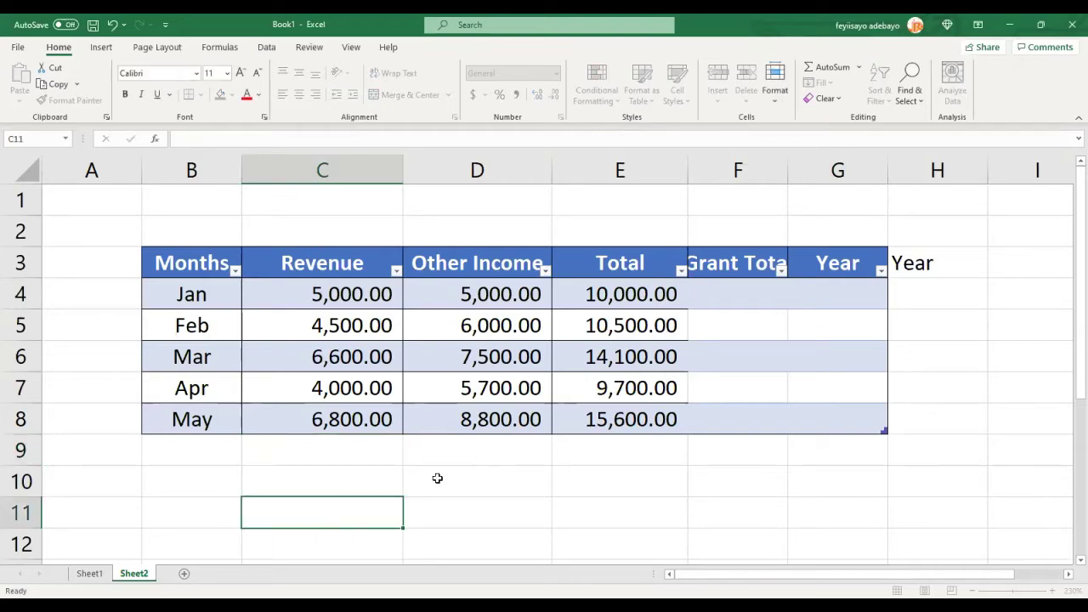
# Step: Enter the title "Sales Report" in I2 and clear the stray "Year" label from H3
pyautogui.click(973, 591)
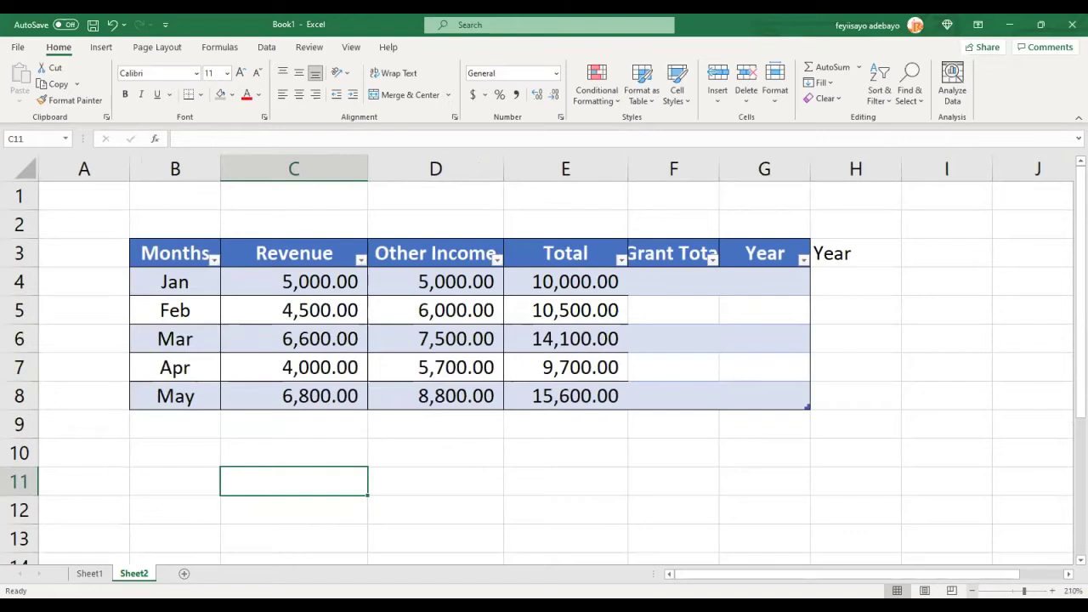
pyautogui.click(972, 591)
pyautogui.click(915, 252)
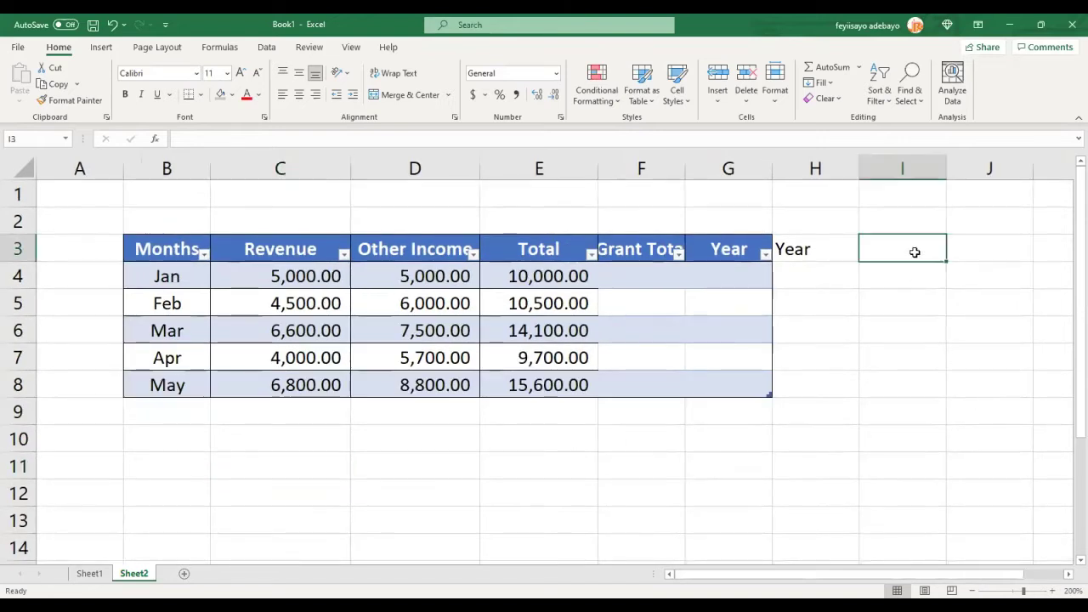
pyautogui.click(910, 214)
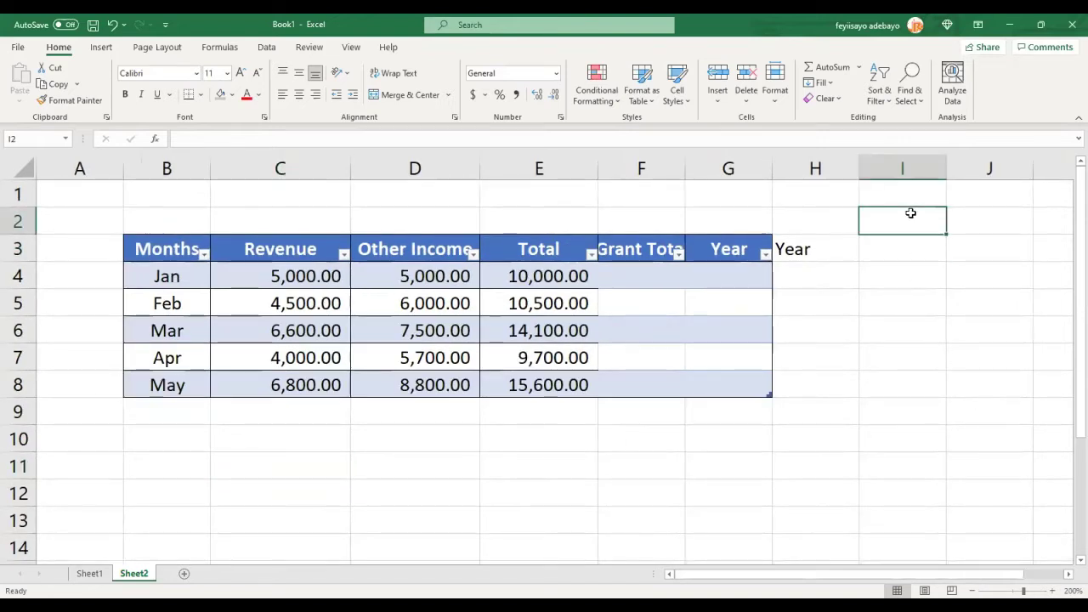
pyautogui.write('Sales')
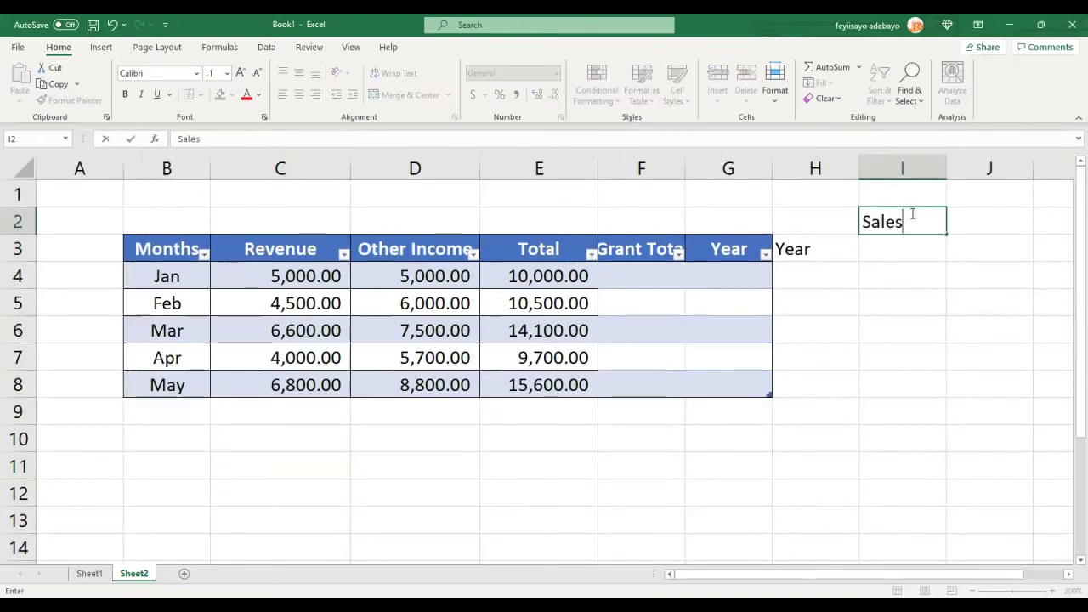
pyautogui.write(' Report')
pyautogui.press('Return')
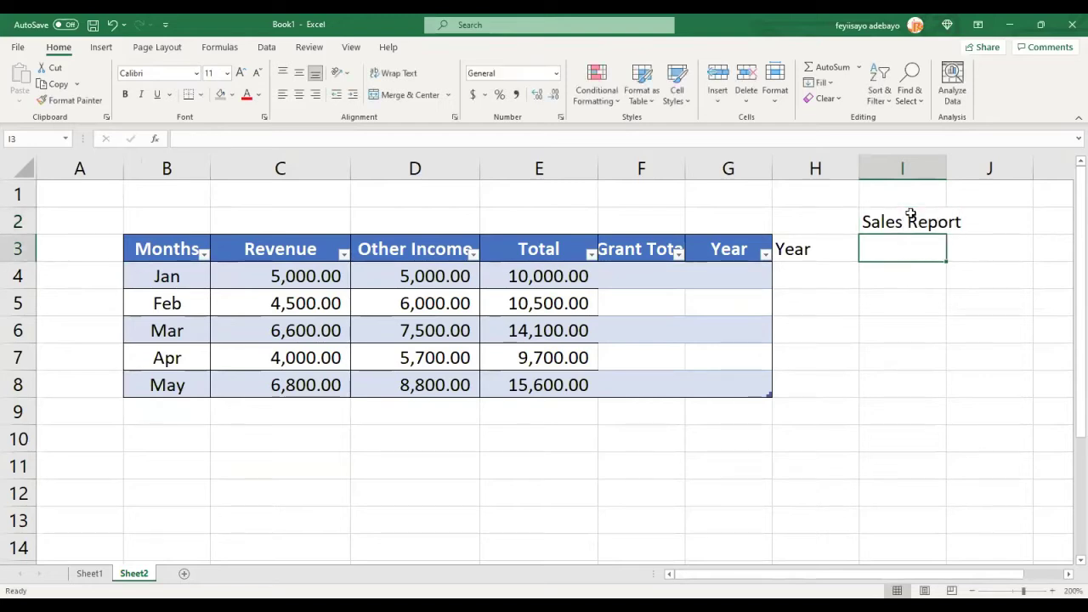
pyautogui.click(795, 248)
pyautogui.press('Delete')
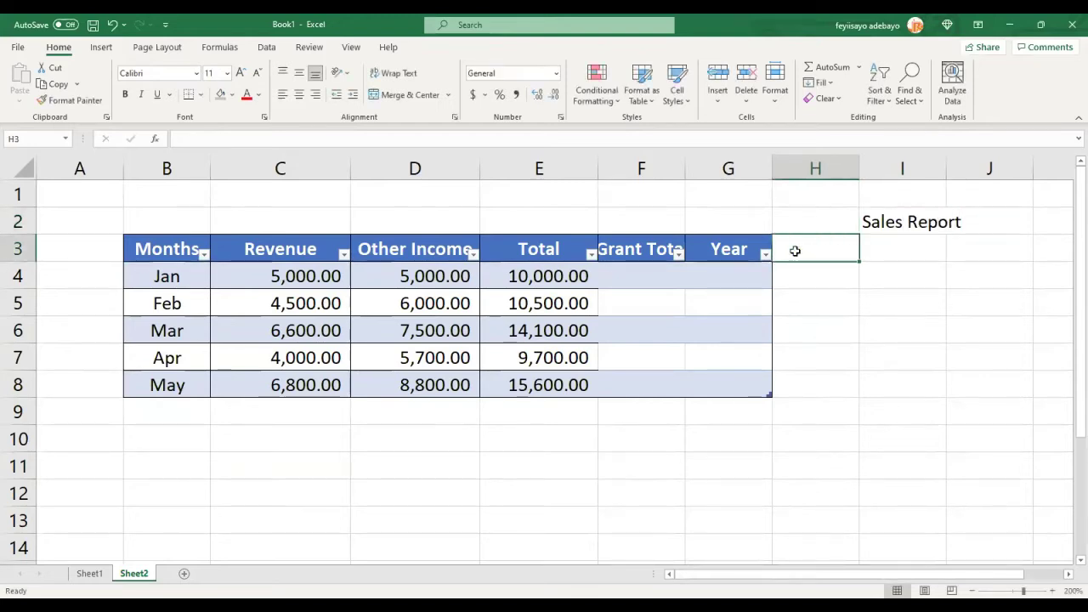
# Step: Enter the label "Total Revenue" in I3 below the Sales Report title
pyautogui.click(918, 248)
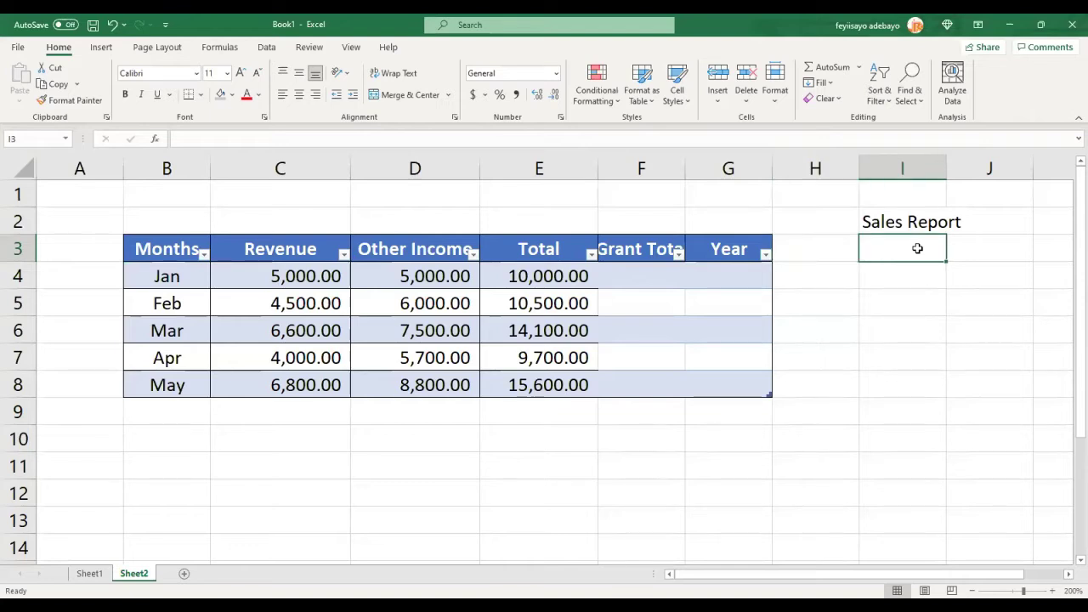
pyautogui.write('Revenue')
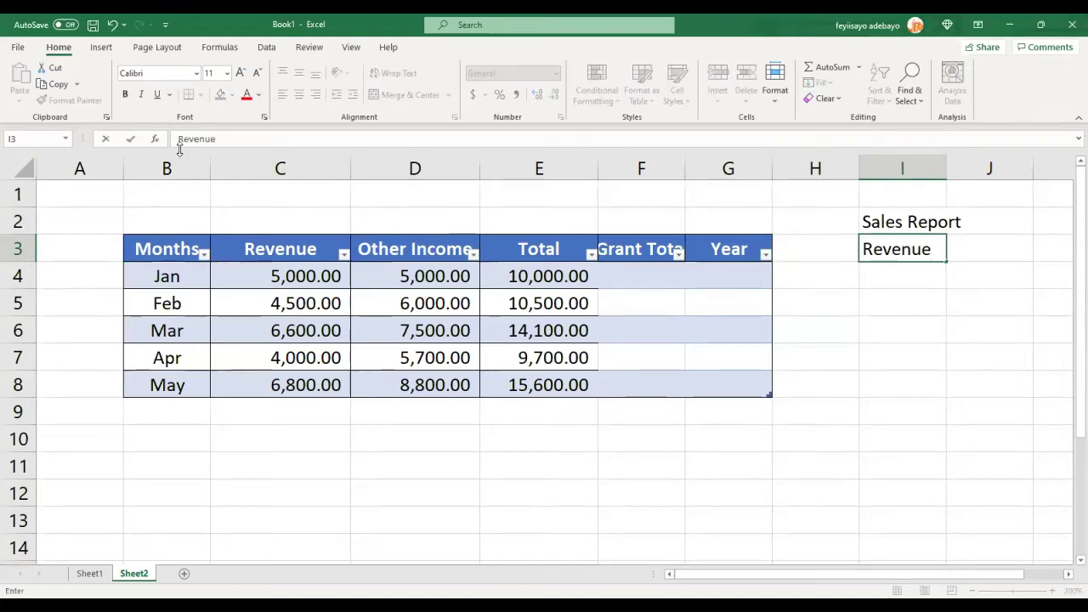
pyautogui.write('Total')
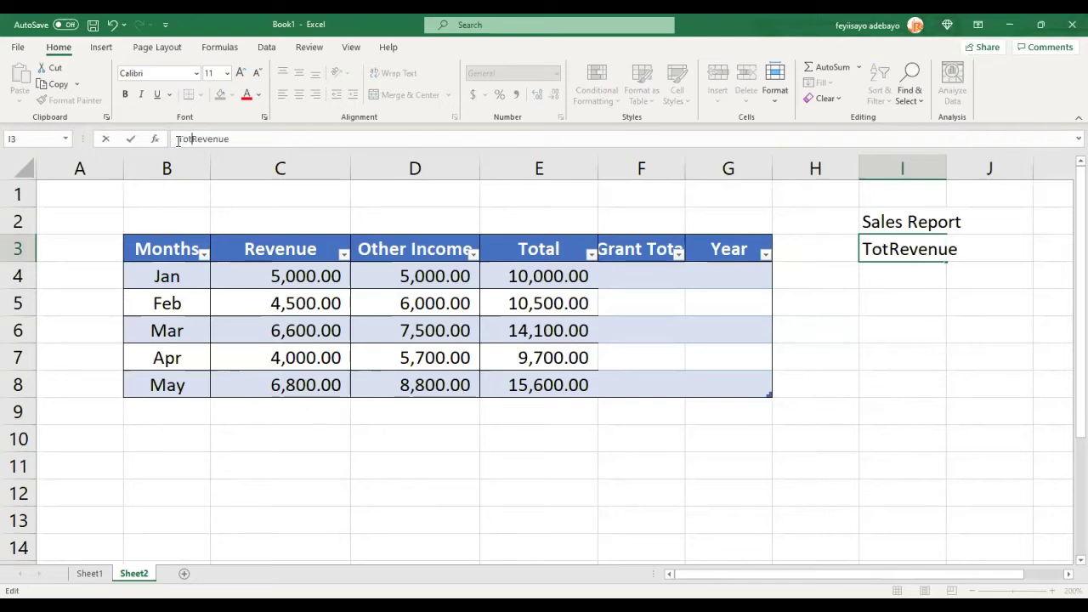
pyautogui.press('Return')
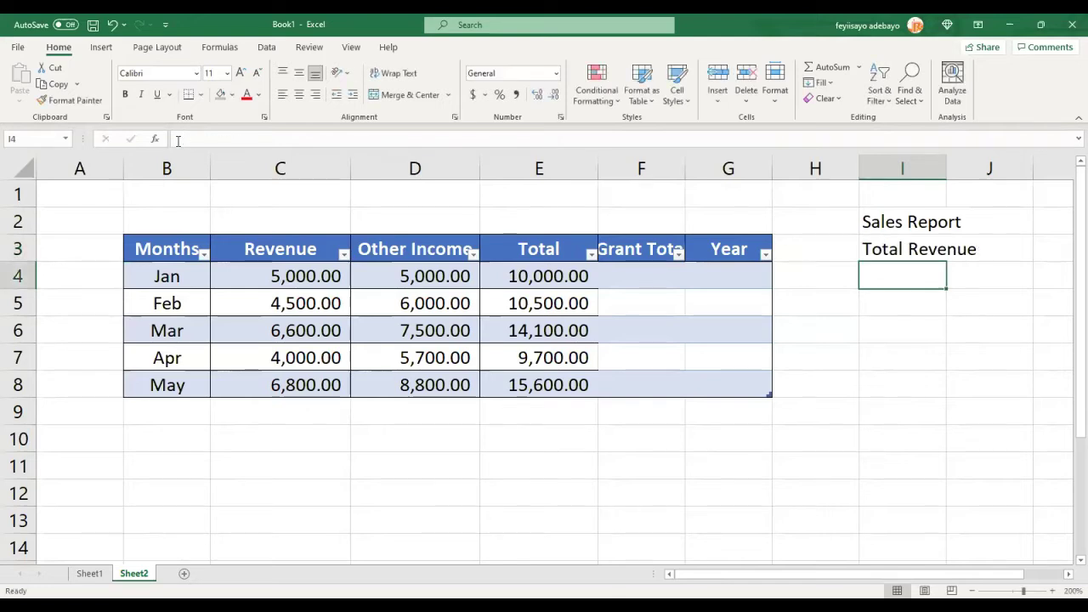
# Step: Enter the label "Total Other Income" in I4
pyautogui.write('Oto')
pyautogui.press('BackSpace')
pyautogui.press('BackSpace')
pyautogui.press('BackSpace')
pyautogui.write('Total ')
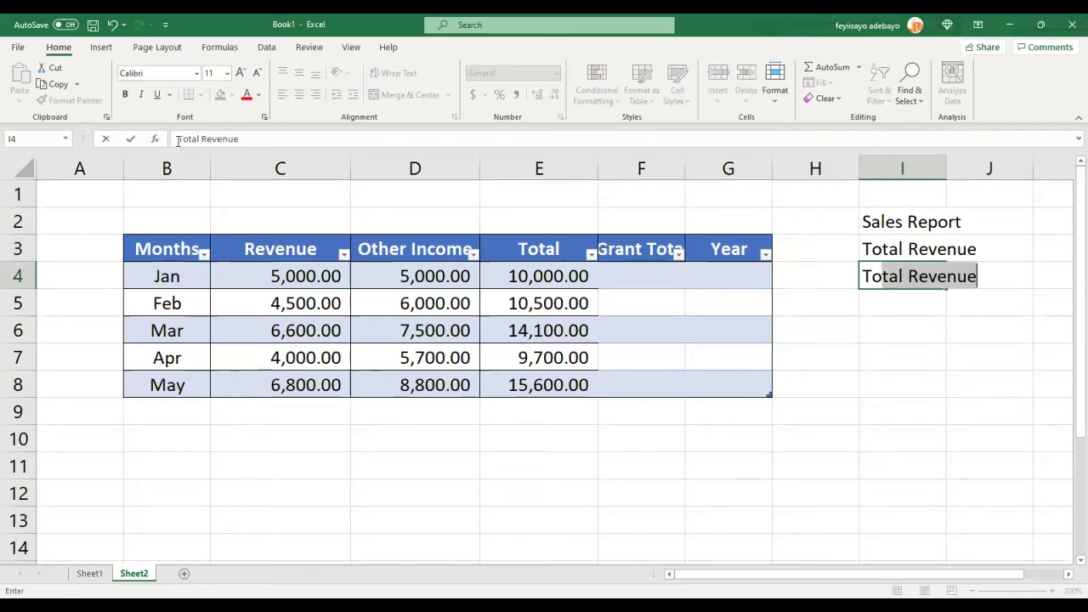
pyautogui.write('Oth')
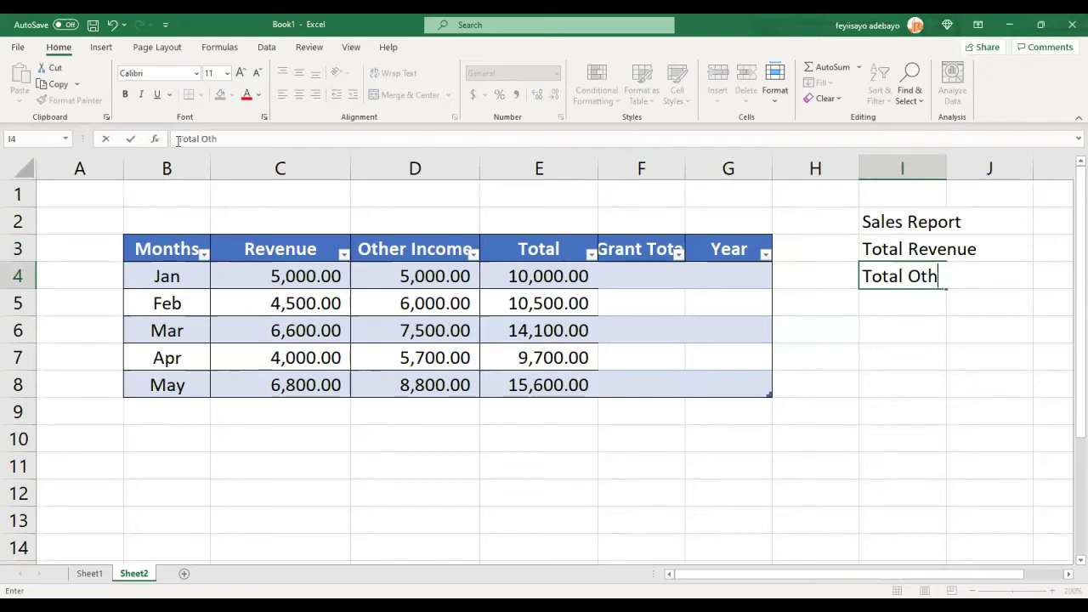
pyautogui.write('er Income')
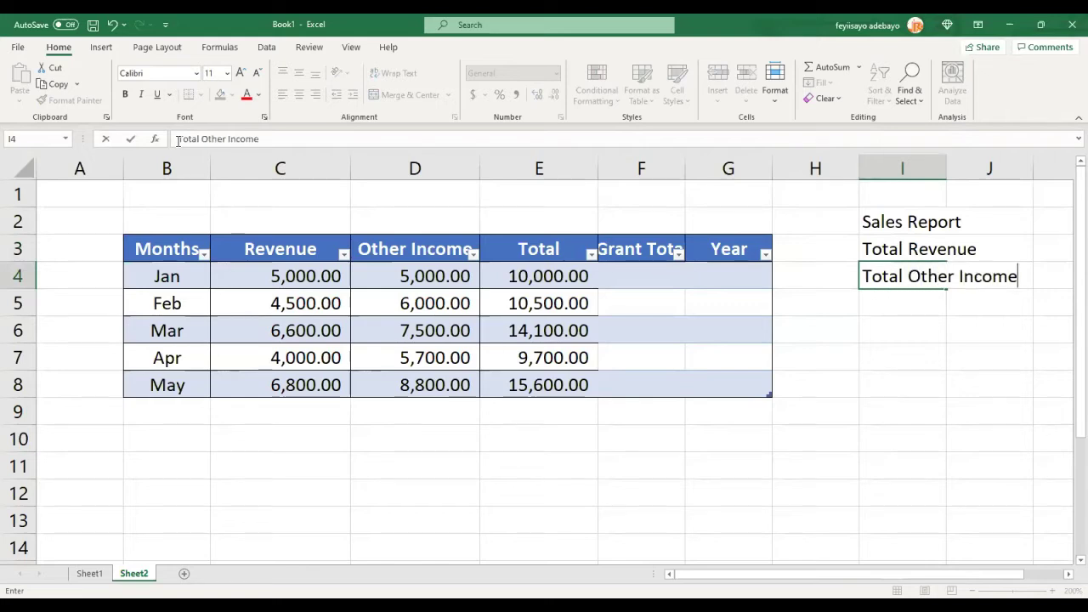
pyautogui.press('Return')
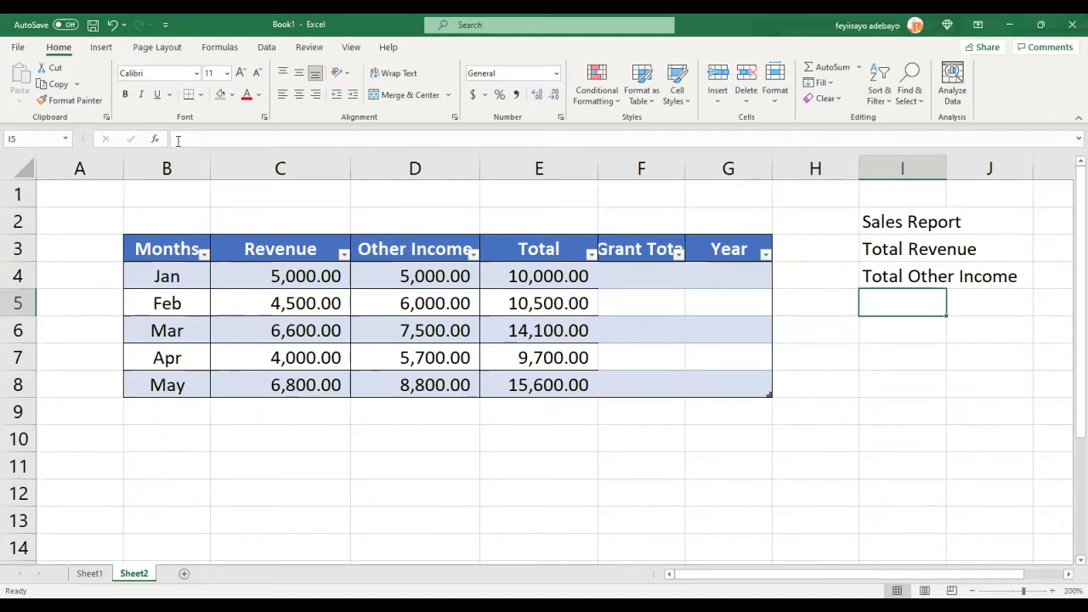
# Step: Enter the label "Grant Total" in I5
pyautogui.write('Total')
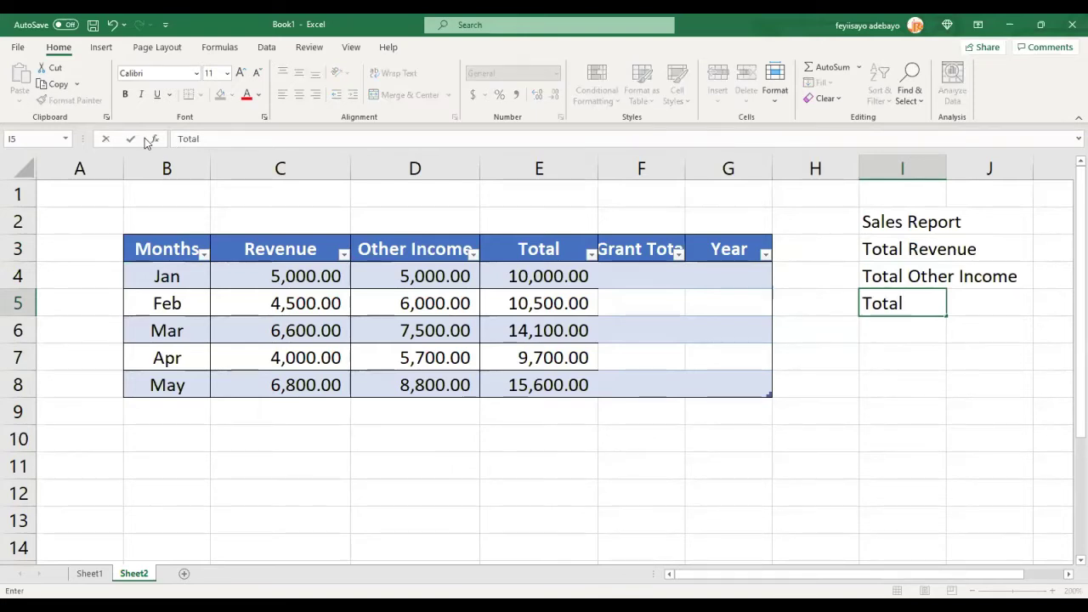
pyautogui.write('Grant')
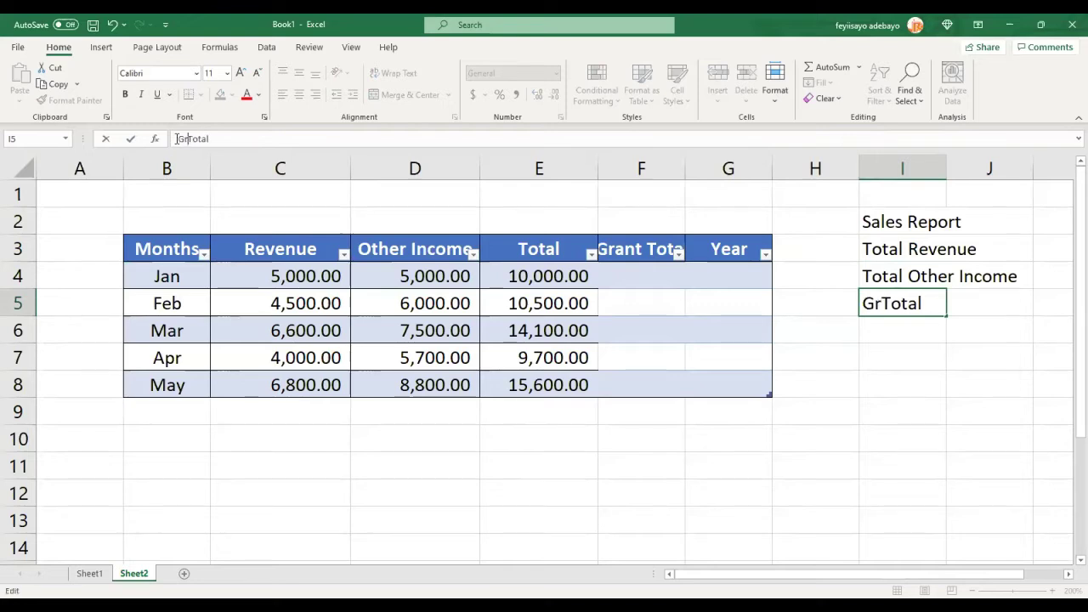
pyautogui.press('Return')
# Step: Widen column I so the Sales Report labels fit inside it
pyautogui.press('Down')
pyautogui.press('Up')
pyautogui.press('Up')
pyautogui.press('Up')
pyautogui.press('Up')
pyautogui.press('Right')
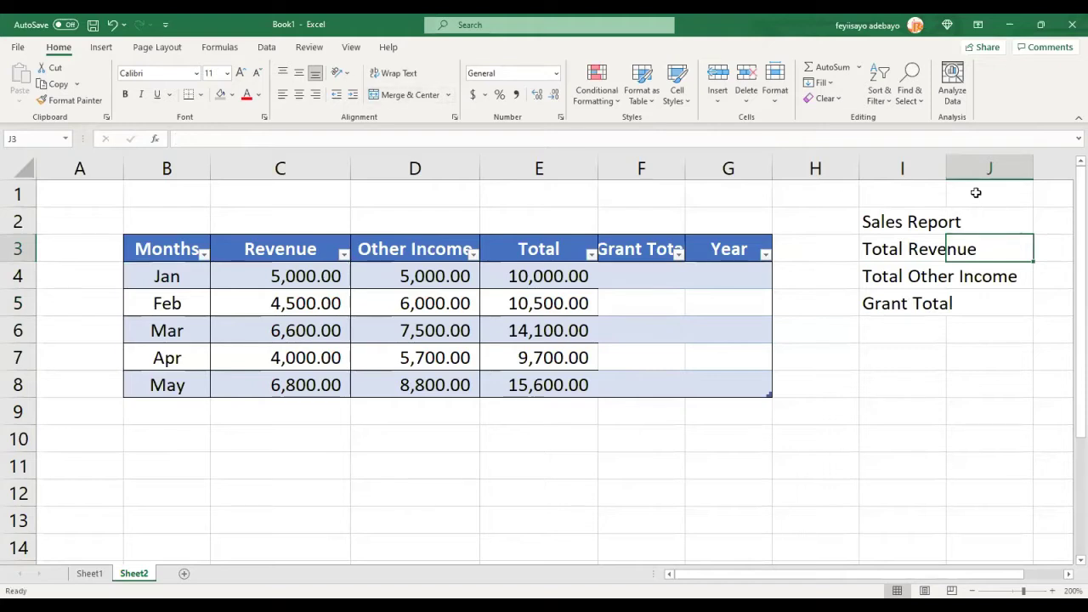
pyautogui.moveTo(944, 167); pyautogui.dragTo(1033, 182)
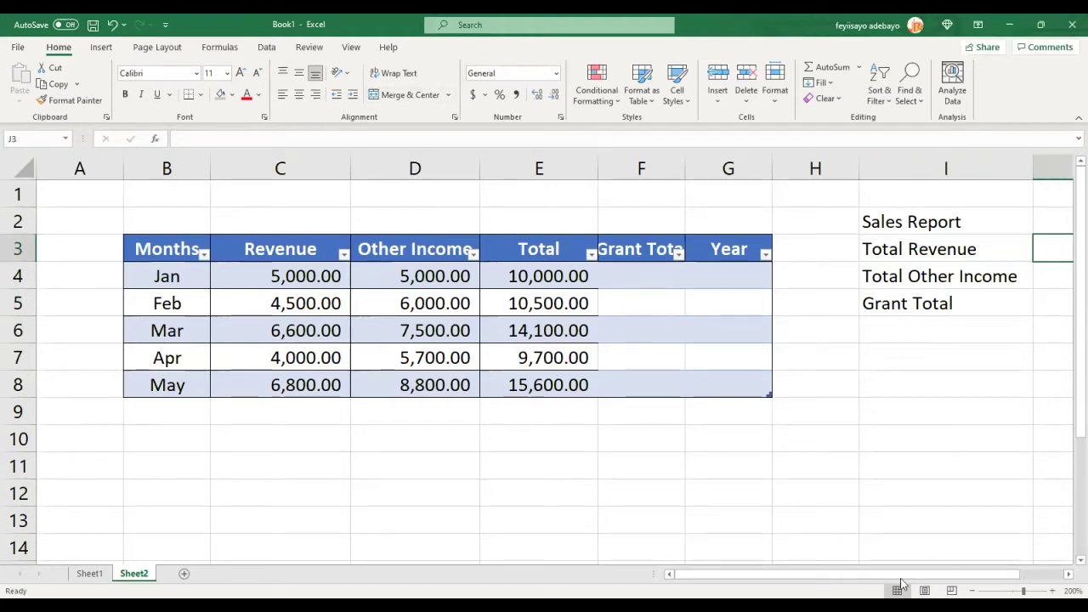
pyautogui.press('Right')
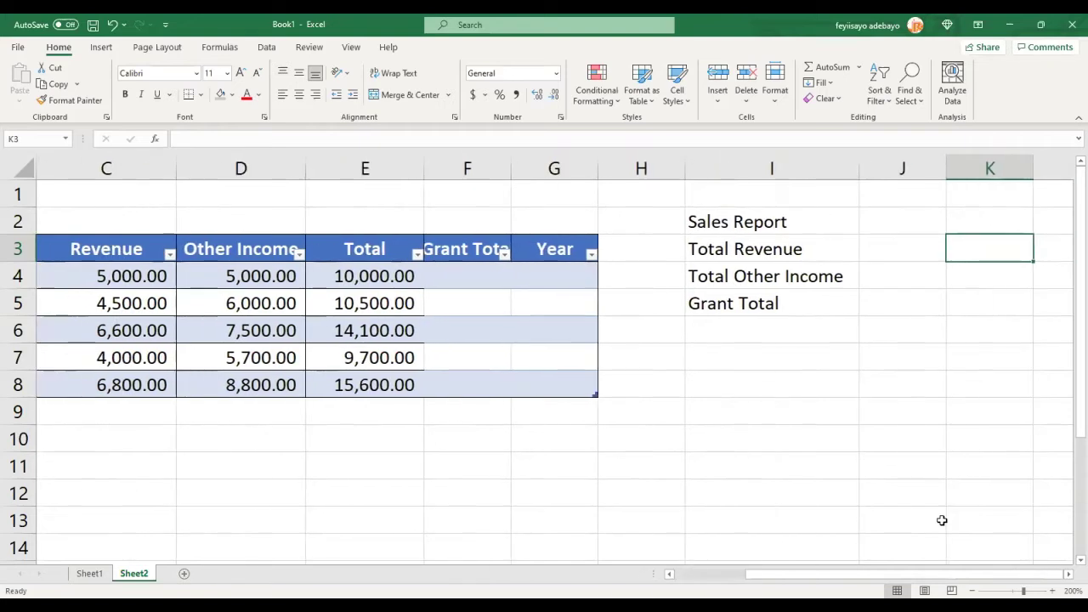
# Step: Narrow column A so the table and the Sales Report fit into view together
pyautogui.press('Left')
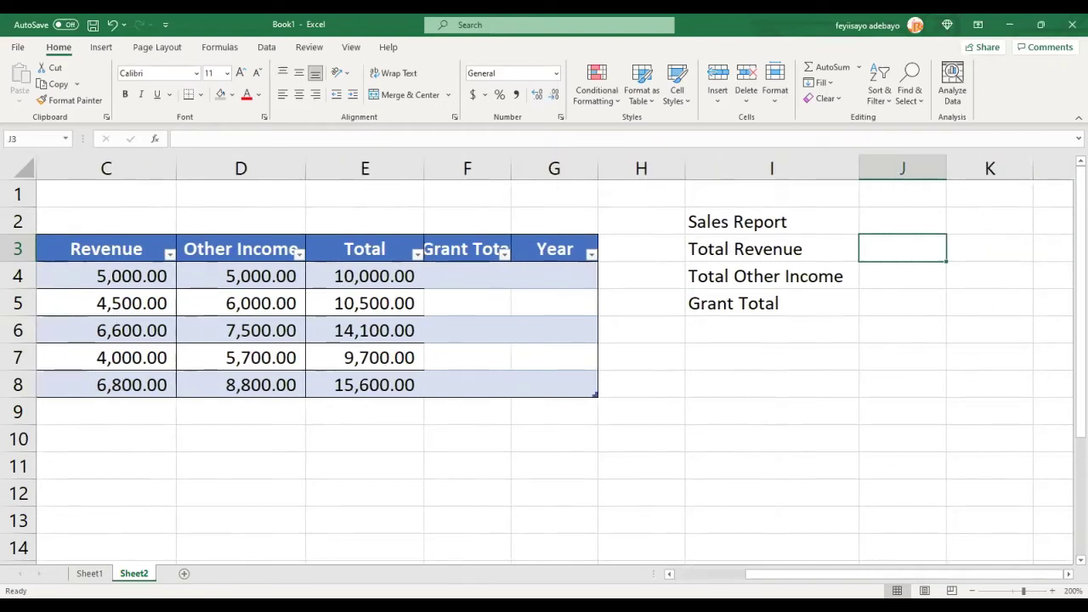
pyautogui.click(972, 591)
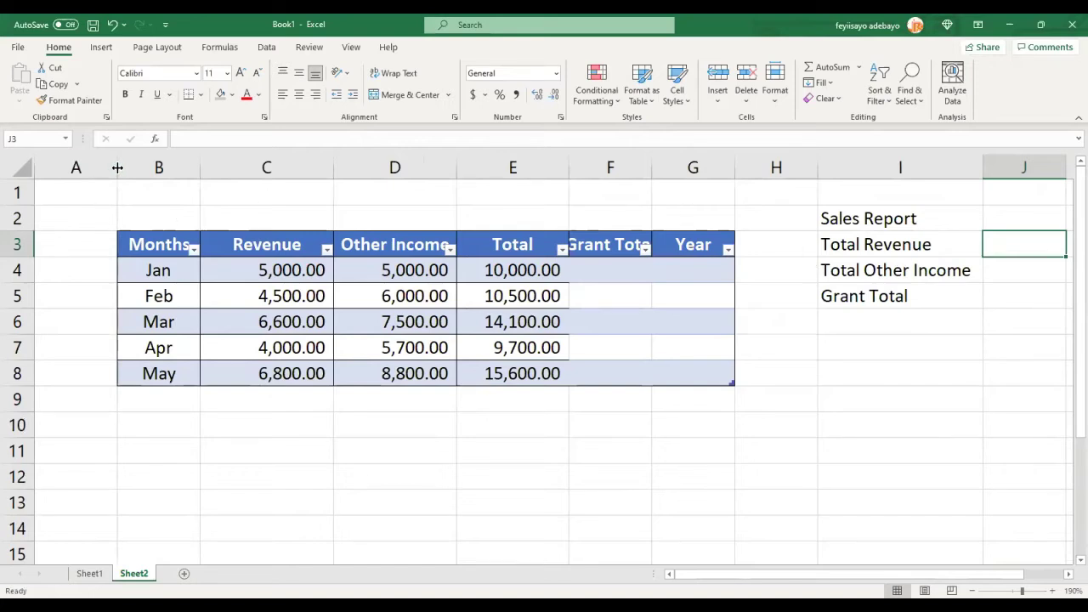
pyautogui.moveTo(118, 168); pyautogui.dragTo(55, 174)
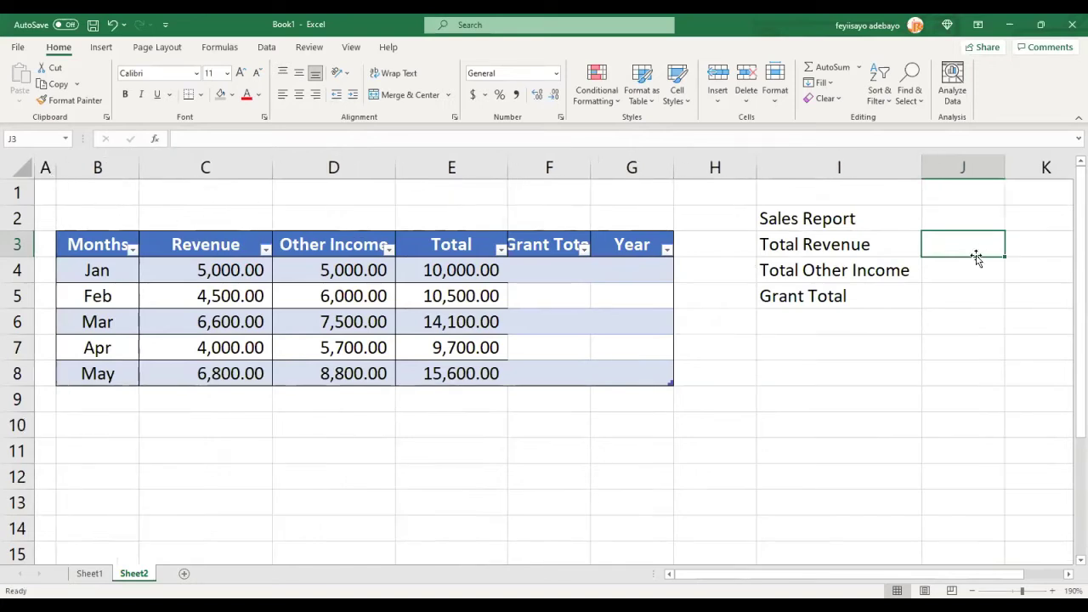
# Step: Apply thin outline and inside borders to I3:J5, with a double line along the bottom edge
pyautogui.click(814, 219)
pyautogui.moveTo(818, 245); pyautogui.dragTo(955, 306)
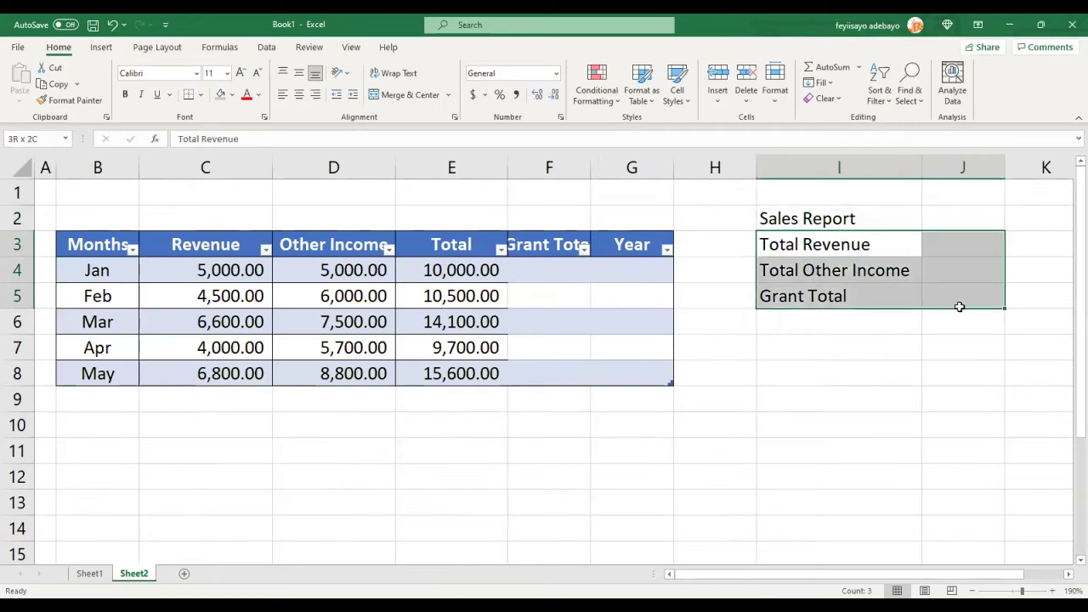
pyautogui.rightClick(913, 269)
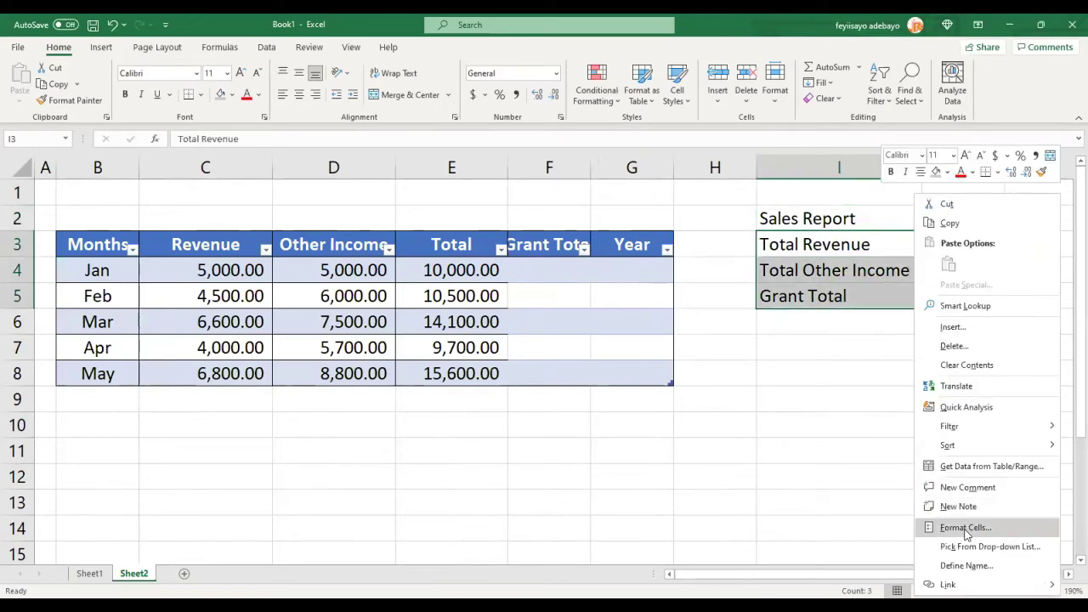
pyautogui.press('Return')
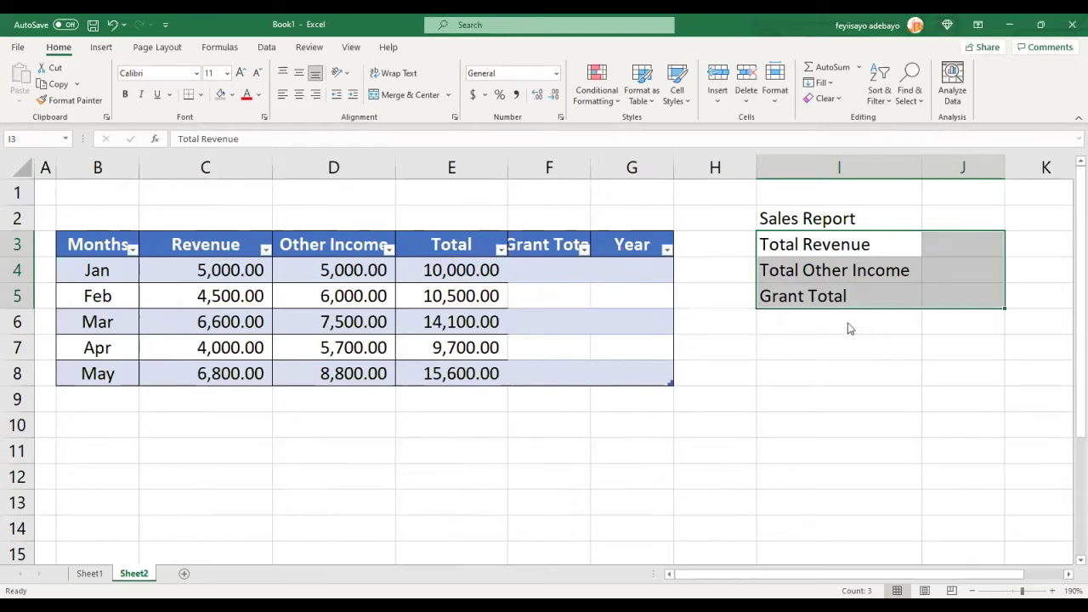
pyautogui.click(869, 418)
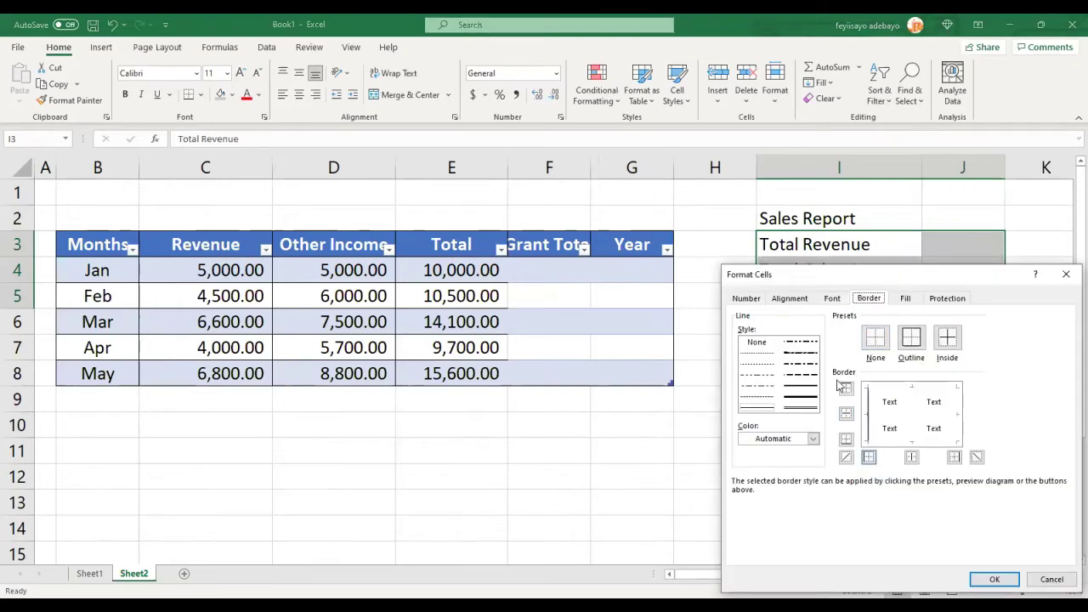
pyautogui.click(909, 419)
pyautogui.click(960, 405)
pyautogui.click(942, 385)
pyautogui.click(810, 412)
pyautogui.click(892, 442)
pyautogui.click(759, 408)
pyautogui.click(891, 415)
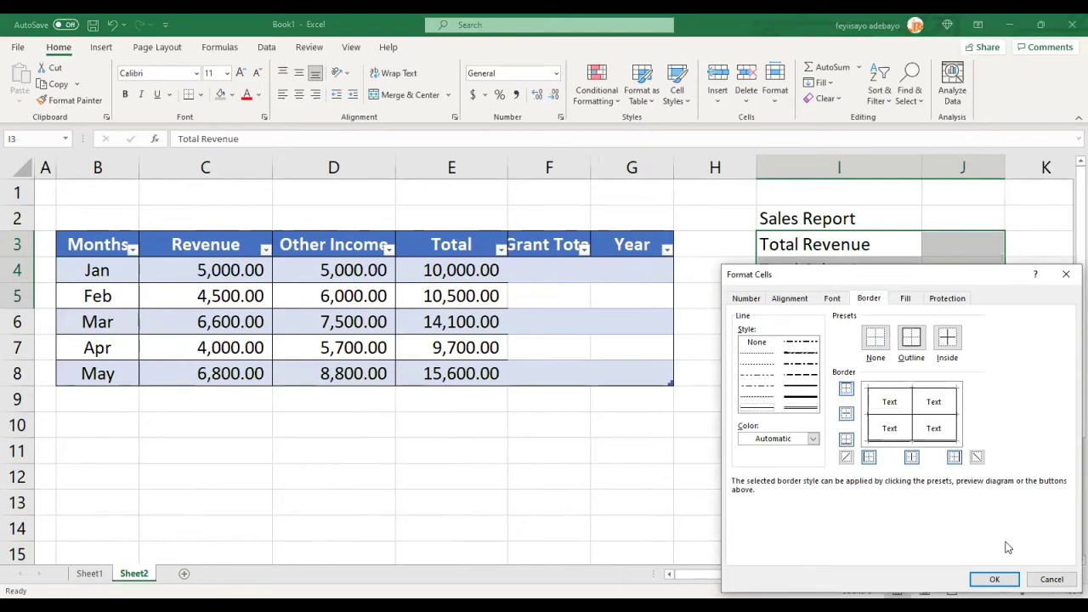
pyautogui.click(994, 579)
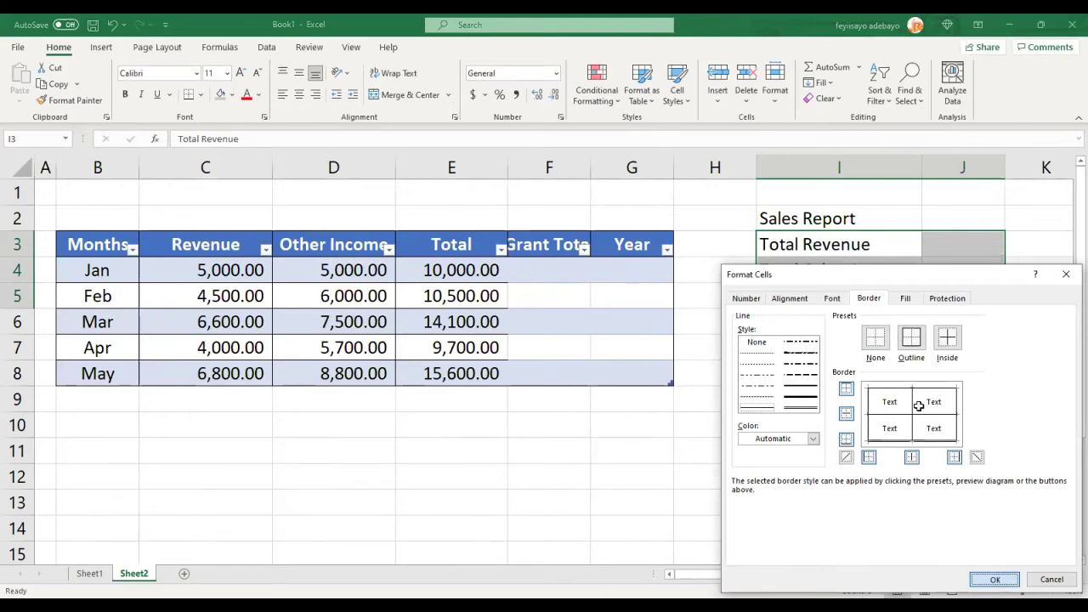
# Step: Enter a SUM formula of the table's Revenue column in J3 beside Total Revenue
pyautogui.click(955, 242)
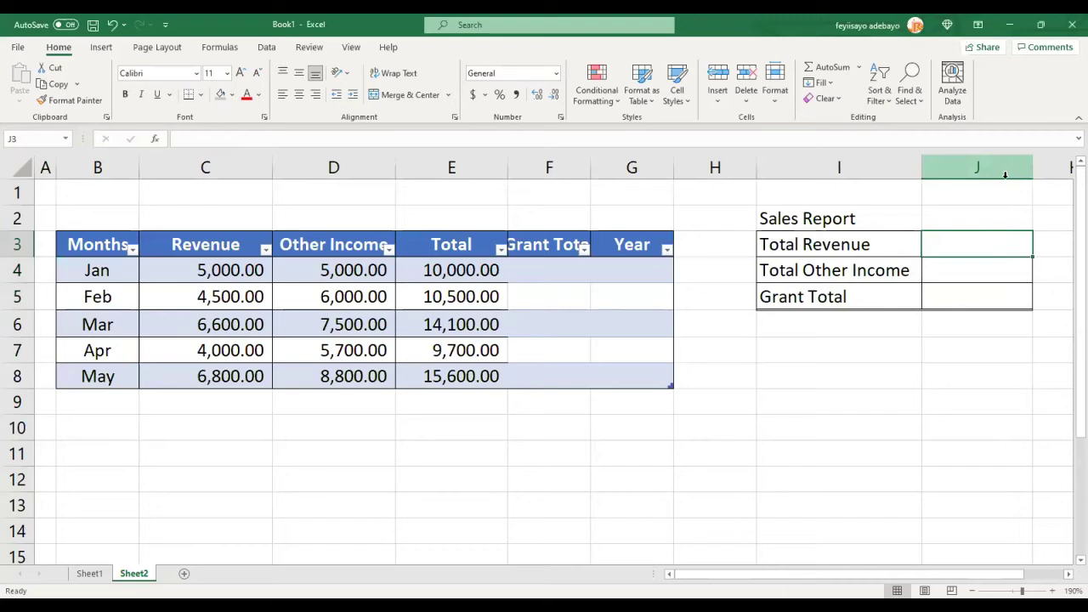
pyautogui.write('=')
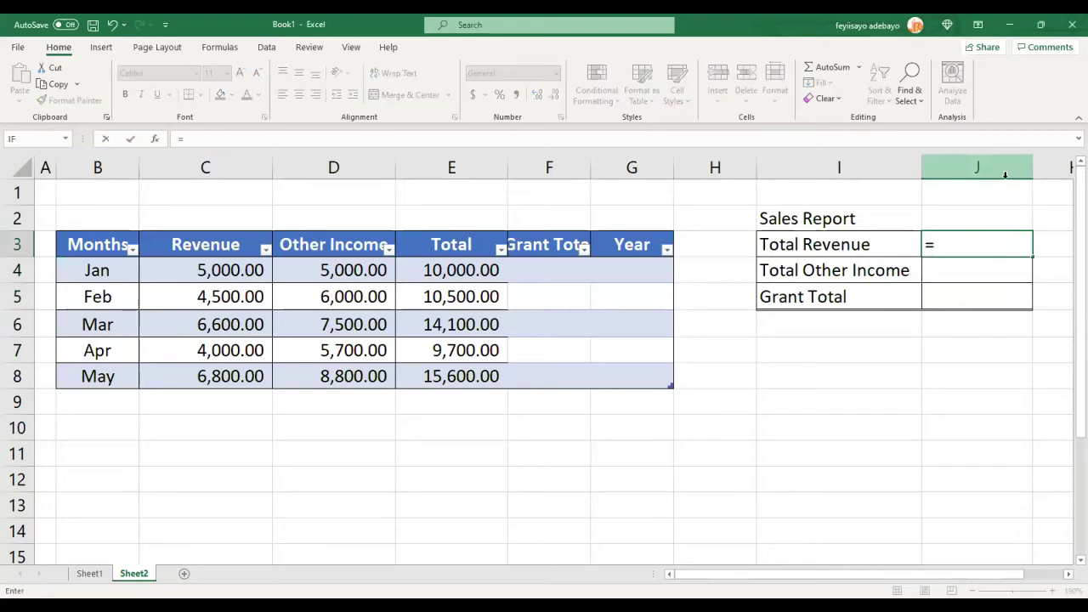
pyautogui.write('sum(')
pyautogui.click(220, 274)
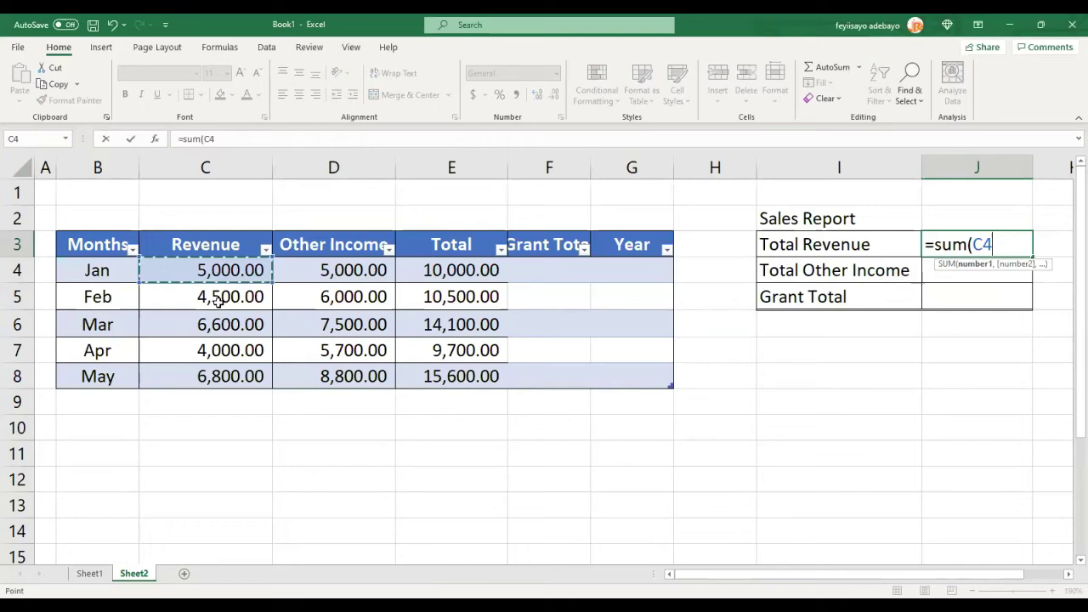
pyautogui.moveTo(218, 302); pyautogui.dragTo(230, 370)
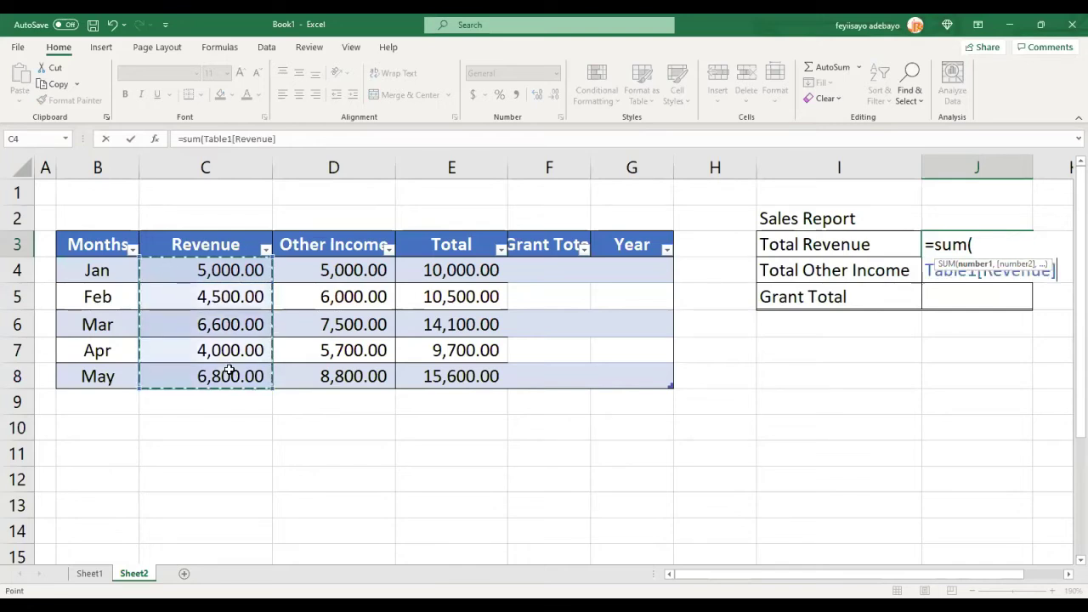
pyautogui.press('Return')
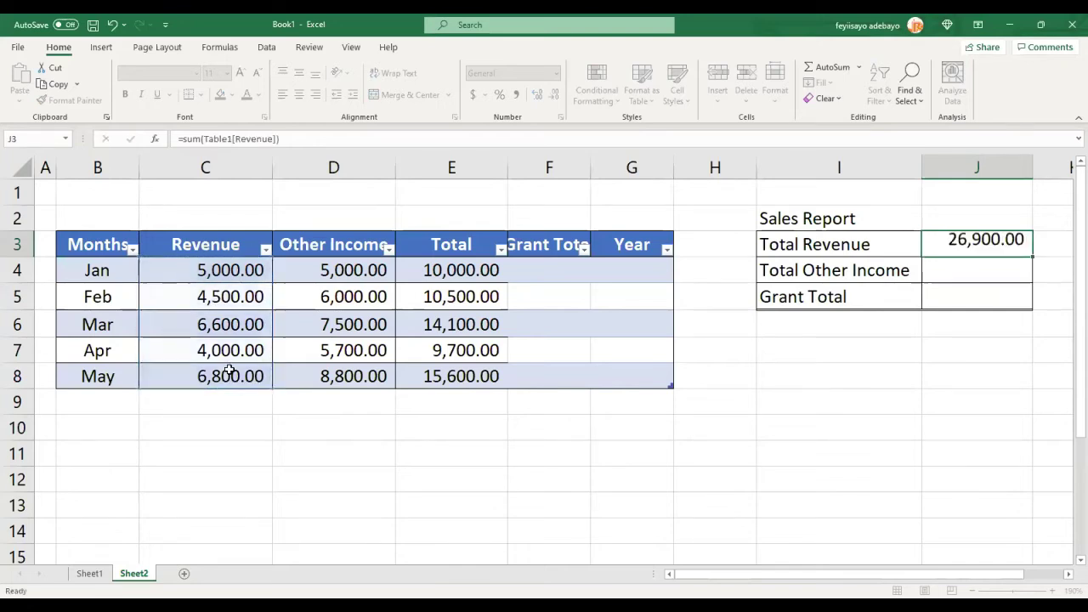
# Step: Enter a SUM formula of the table's Other Income column in J4 beside Total Other Income
pyautogui.write('=')
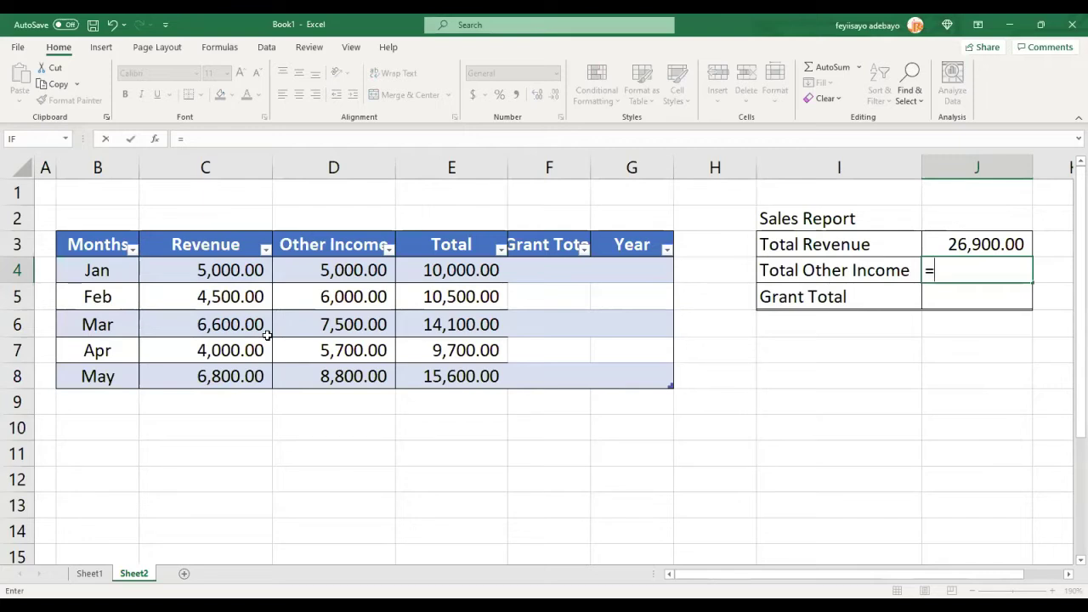
pyautogui.write('sum(')
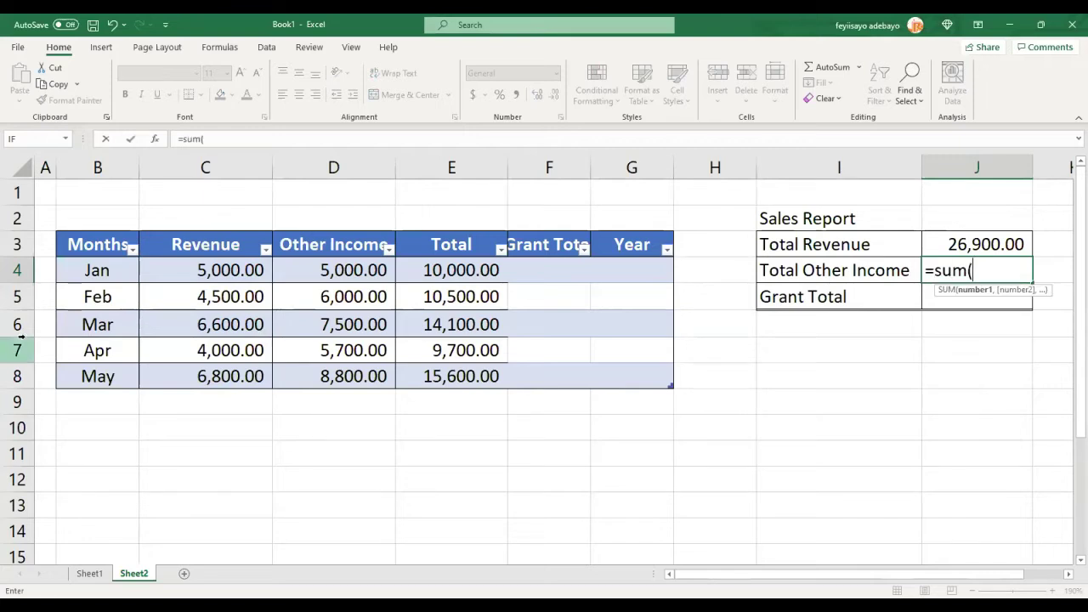
pyautogui.click(302, 269)
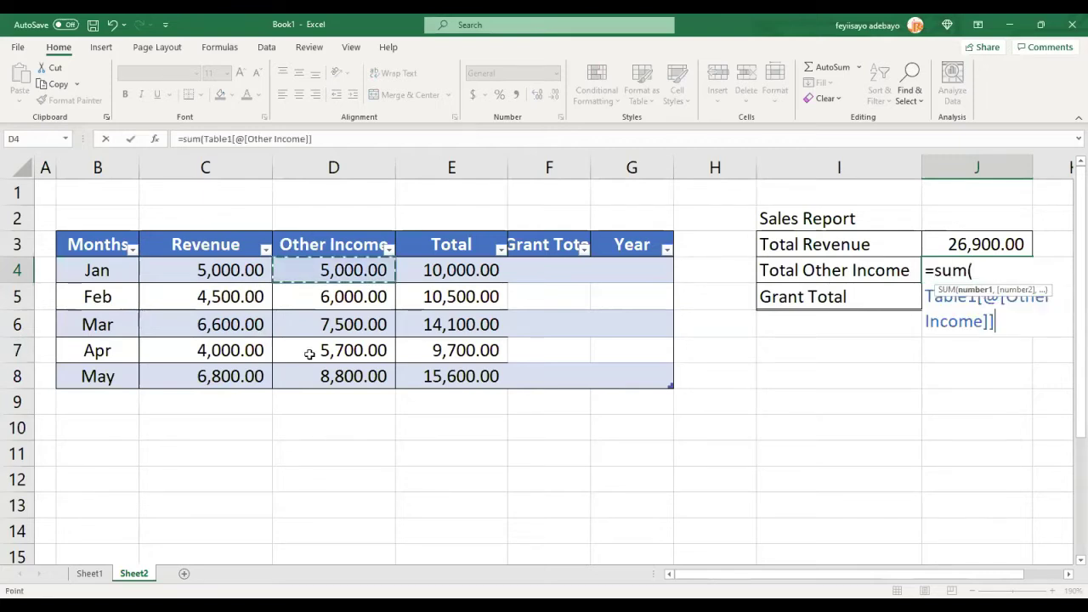
pyautogui.keyDown('shift'); pyautogui.click(316, 381); pyautogui.keyUp('shift')
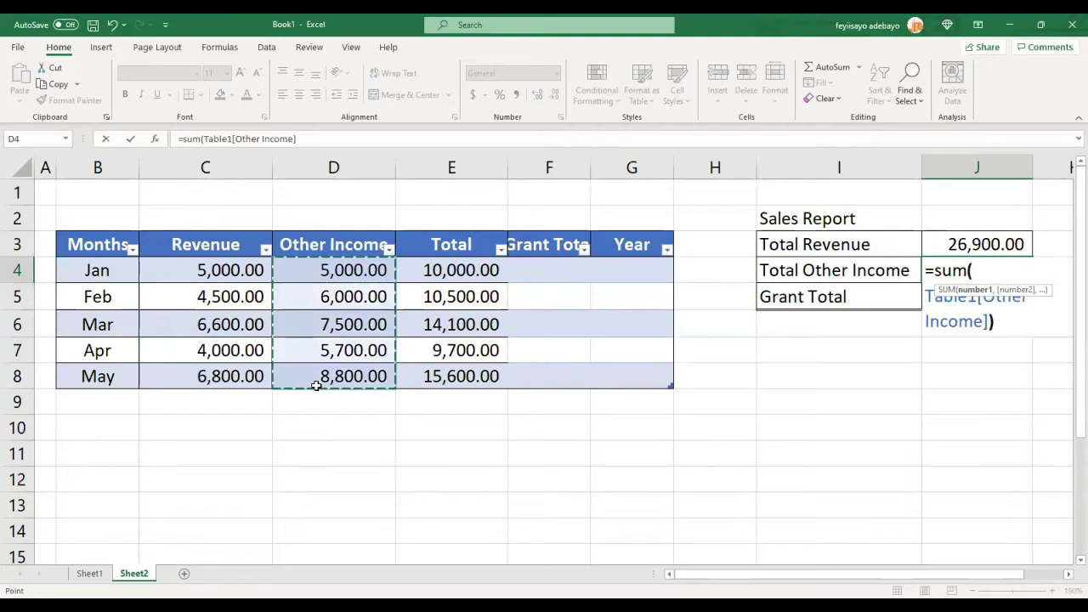
pyautogui.press('Return')
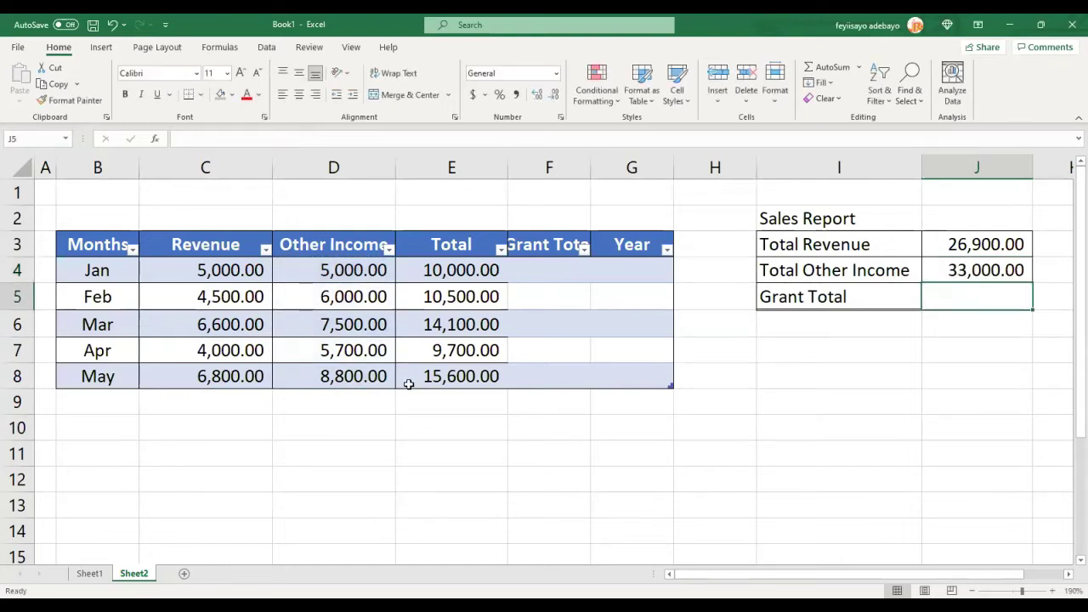
# Step: Enter a SUM formula of the table's Total column in J5 beside Grant Total
pyautogui.write('=s')
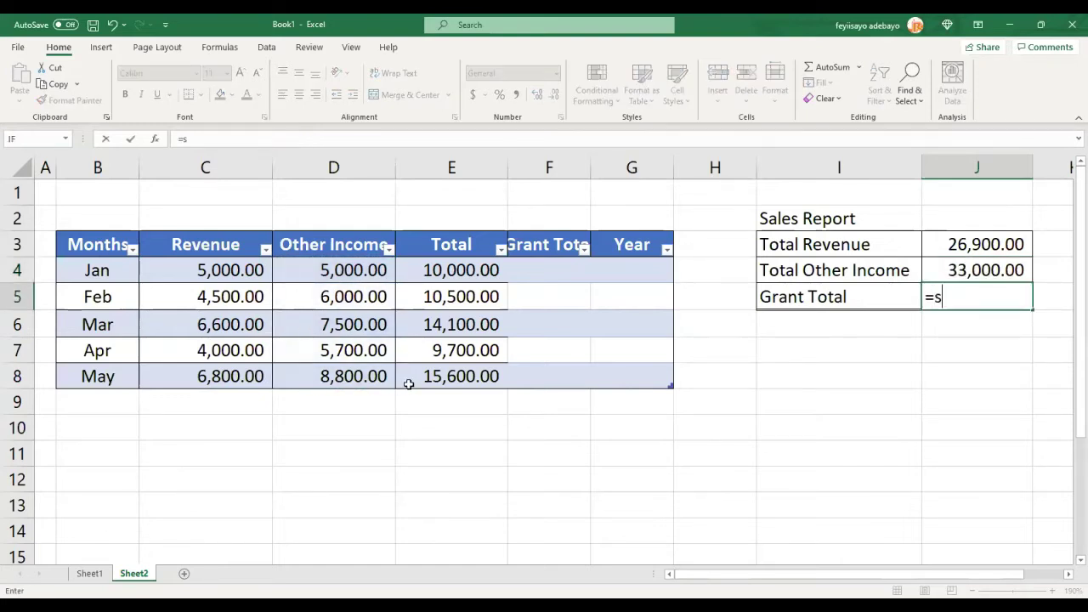
pyautogui.write('um(')
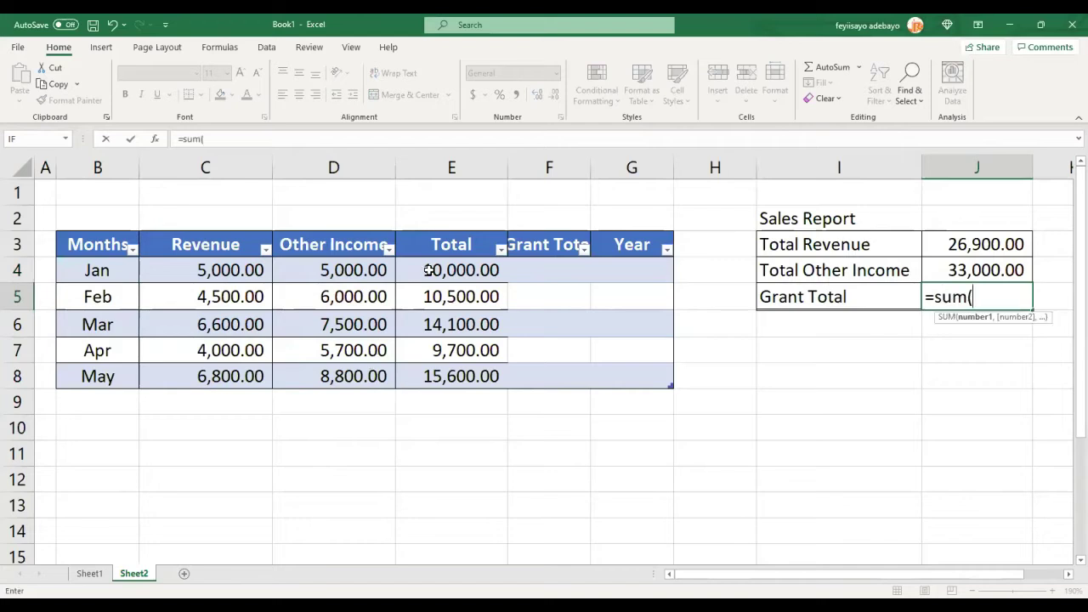
pyautogui.click(457, 268)
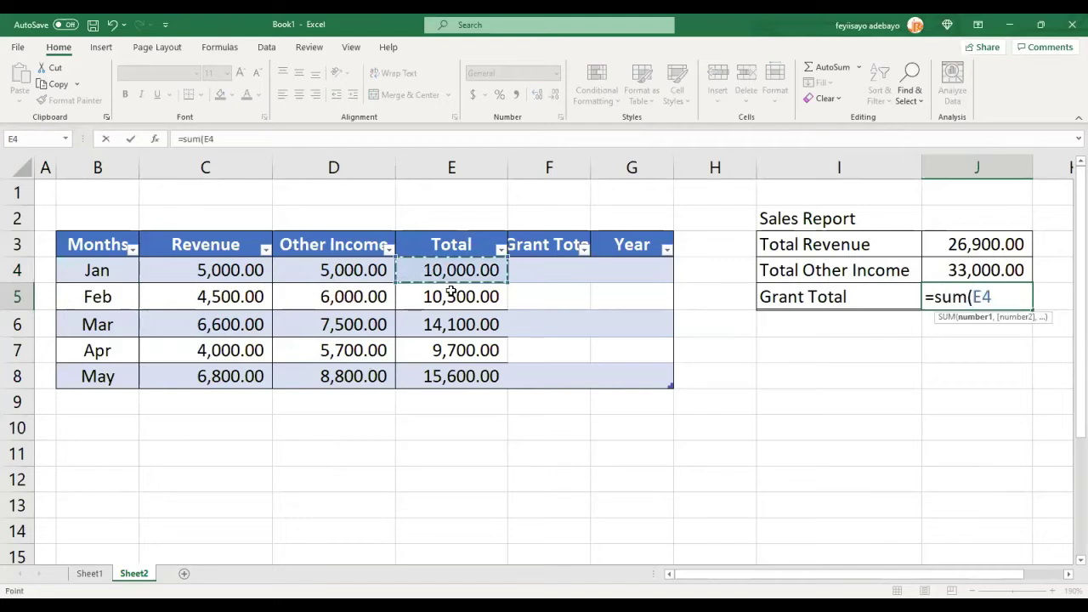
pyautogui.keyDown('shift'); pyautogui.click(450, 369); pyautogui.keyUp('shift')
pyautogui.write(')')
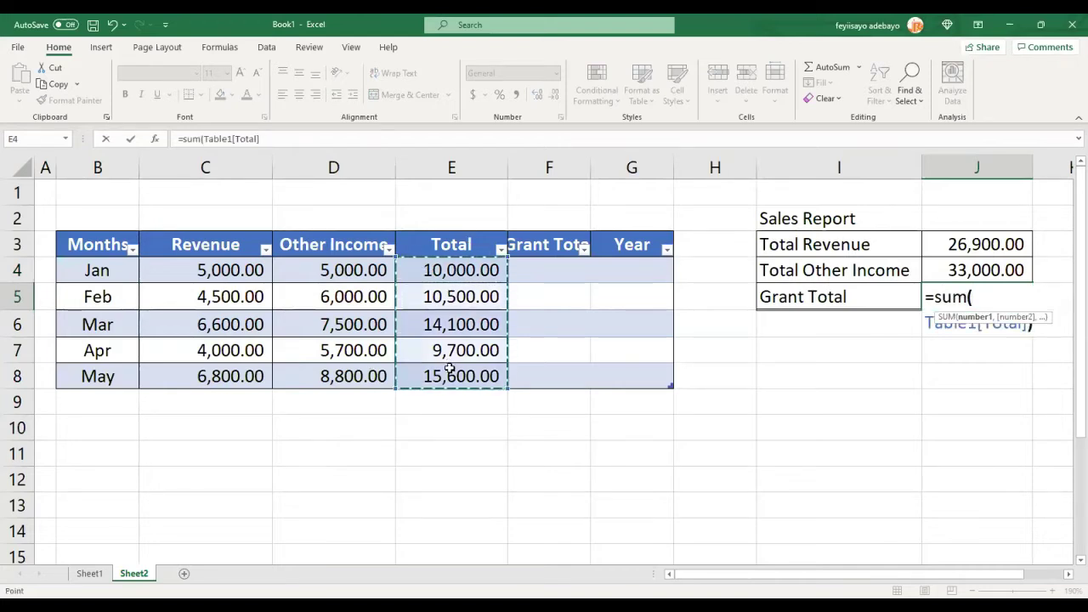
pyautogui.press('Return')
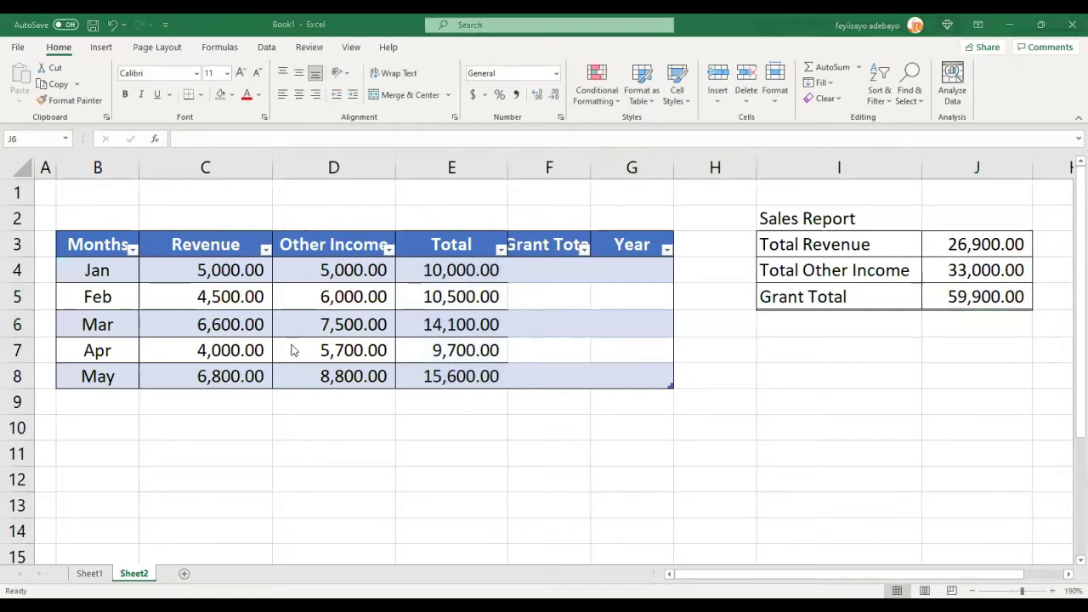
# Step: Add a Jun row directly below May with 8800 as Revenue and 98000 as Other Income
pyautogui.click(92, 400)
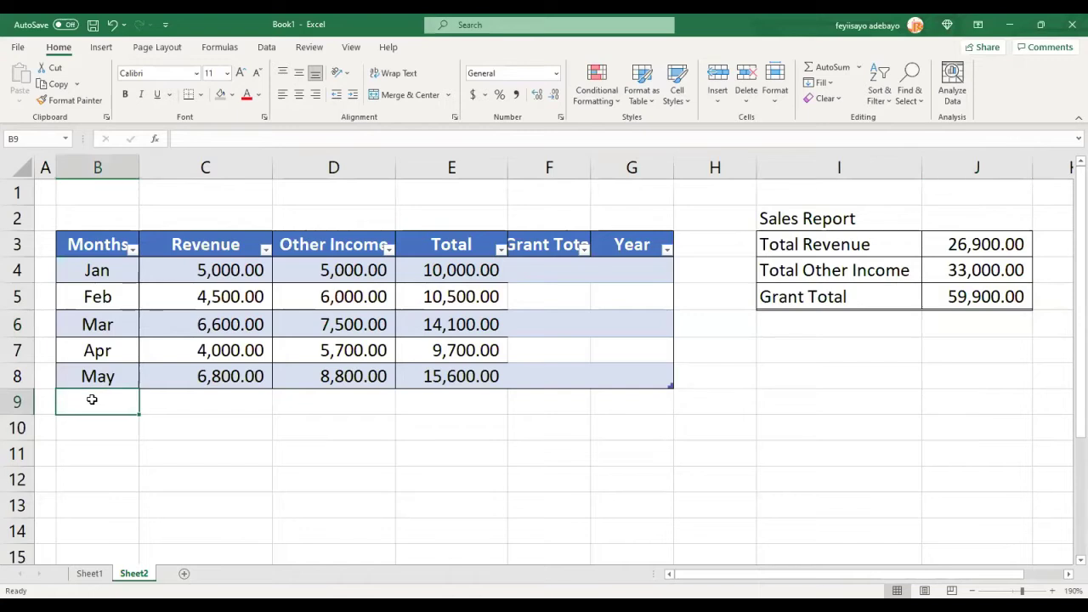
pyautogui.write('Jun')
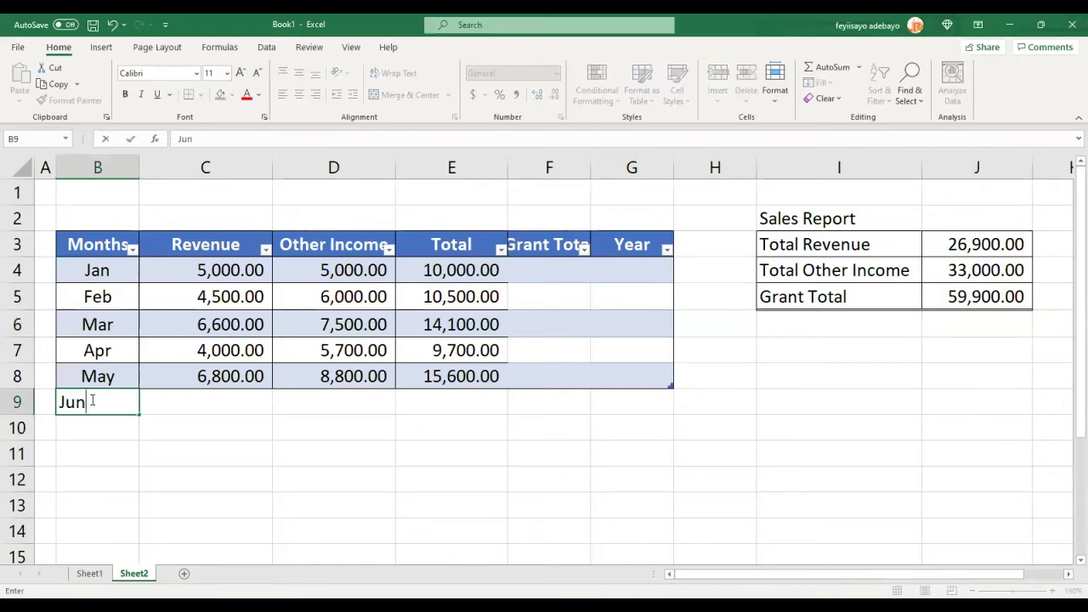
pyautogui.press('Tab')
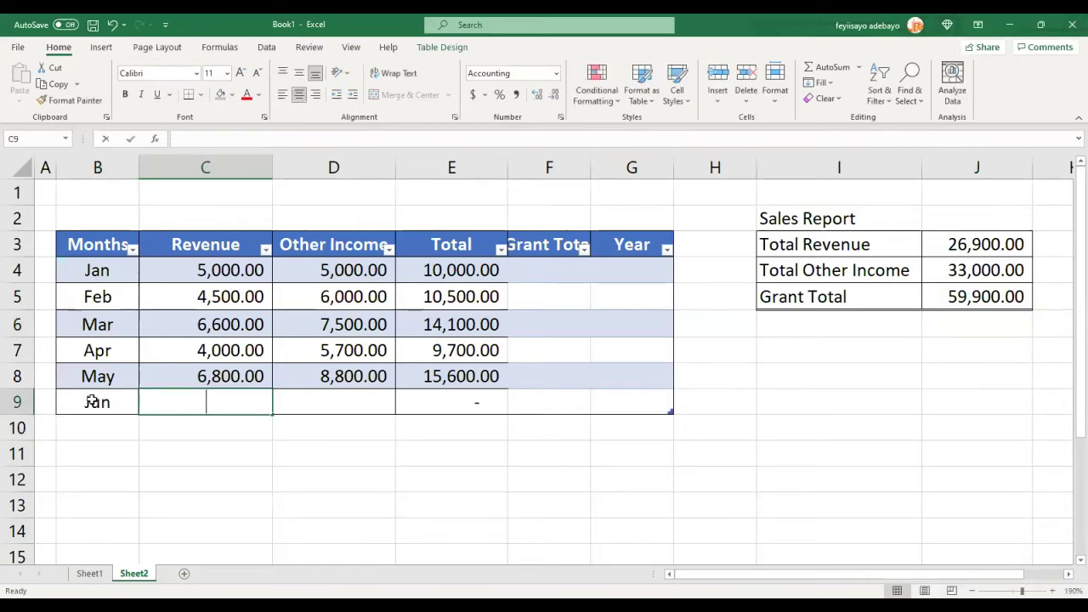
pyautogui.write('8')
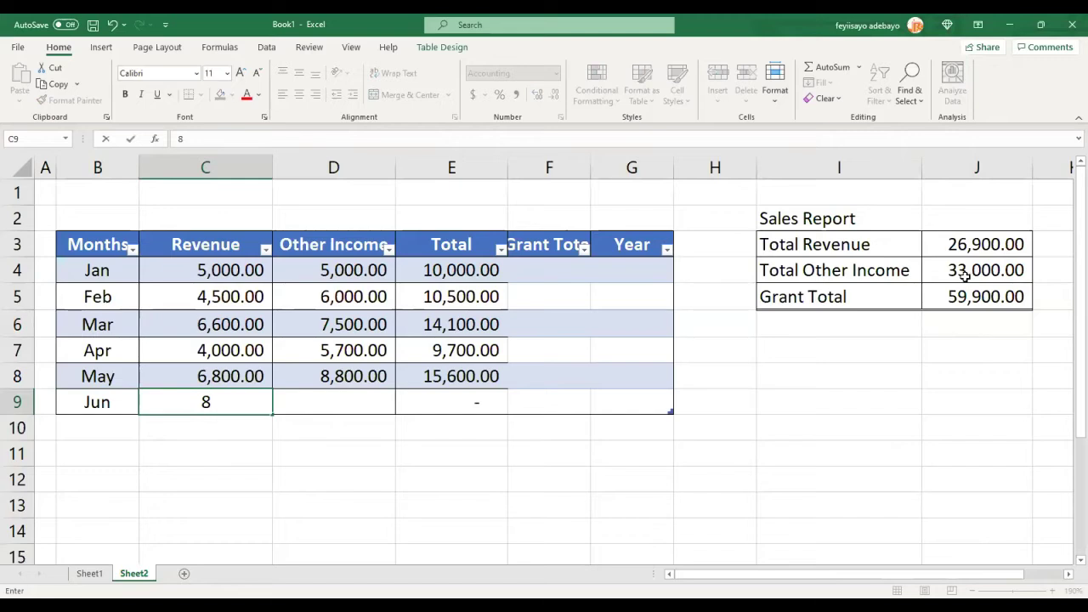
pyautogui.write('800')
pyautogui.press('Return')
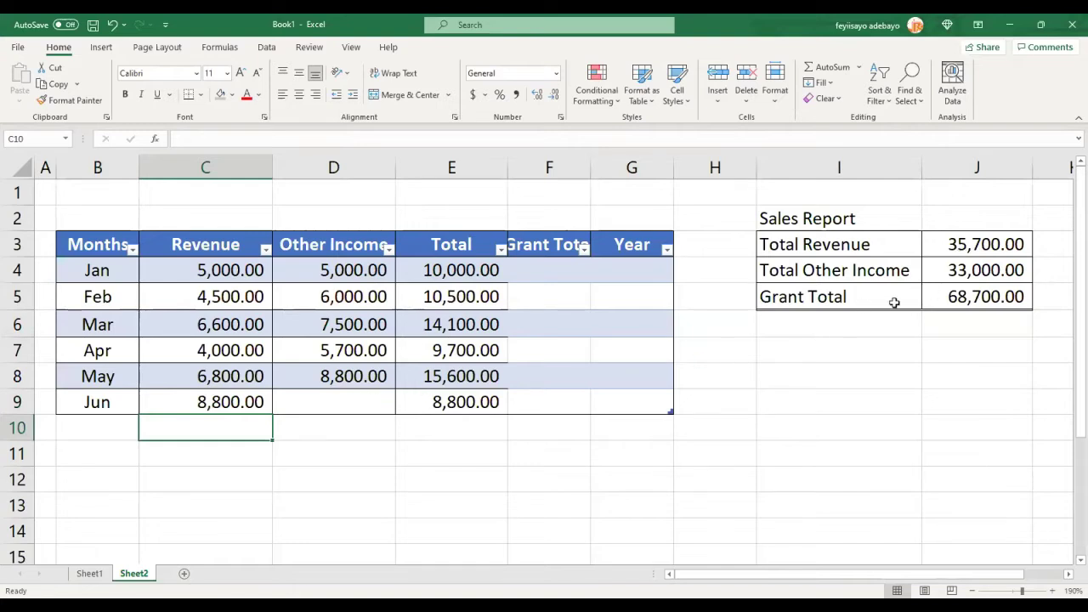
pyautogui.click(323, 402)
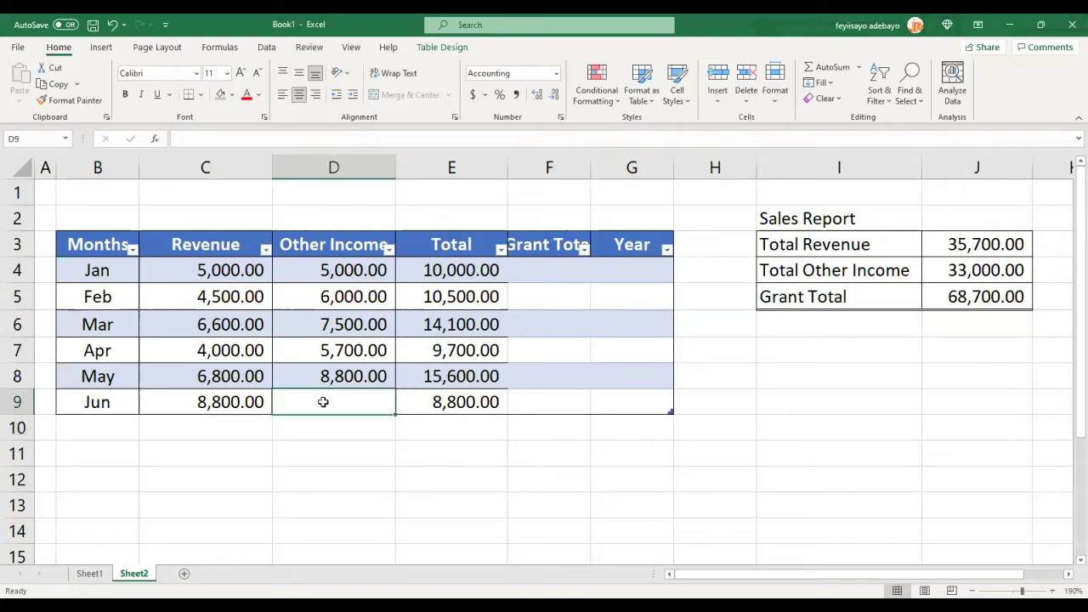
pyautogui.write('98000')
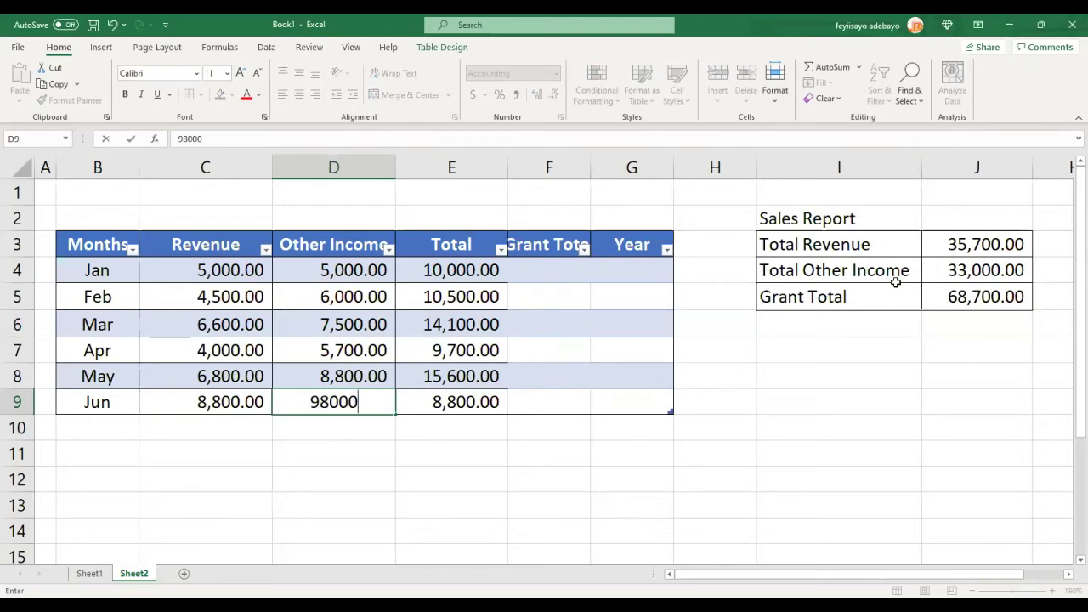
pyautogui.press('Return')
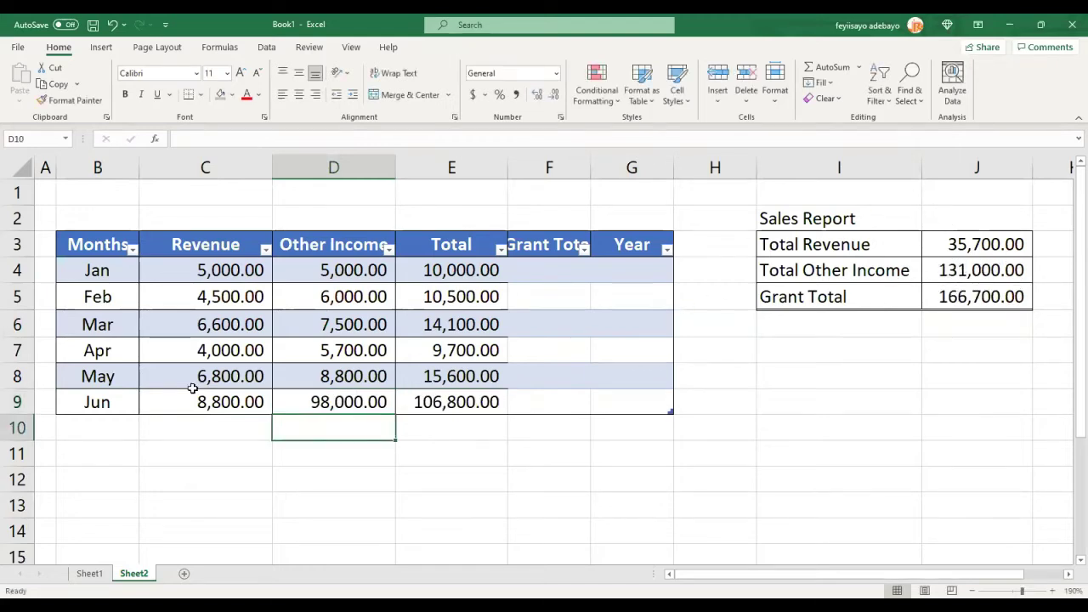
# Step: Add a Jul row directly below Jun with 9000 as Revenue and 6500 as Other Income
pyautogui.click(100, 425)
pyautogui.write('July')
pyautogui.press('BackSpace')
pyautogui.press('Tab')
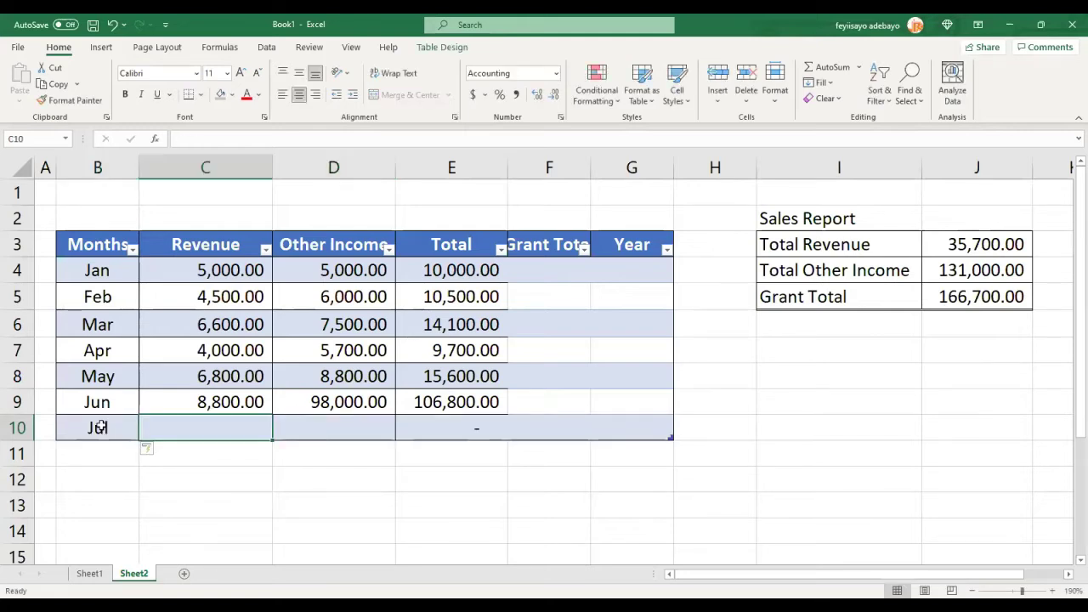
pyautogui.write('9000')
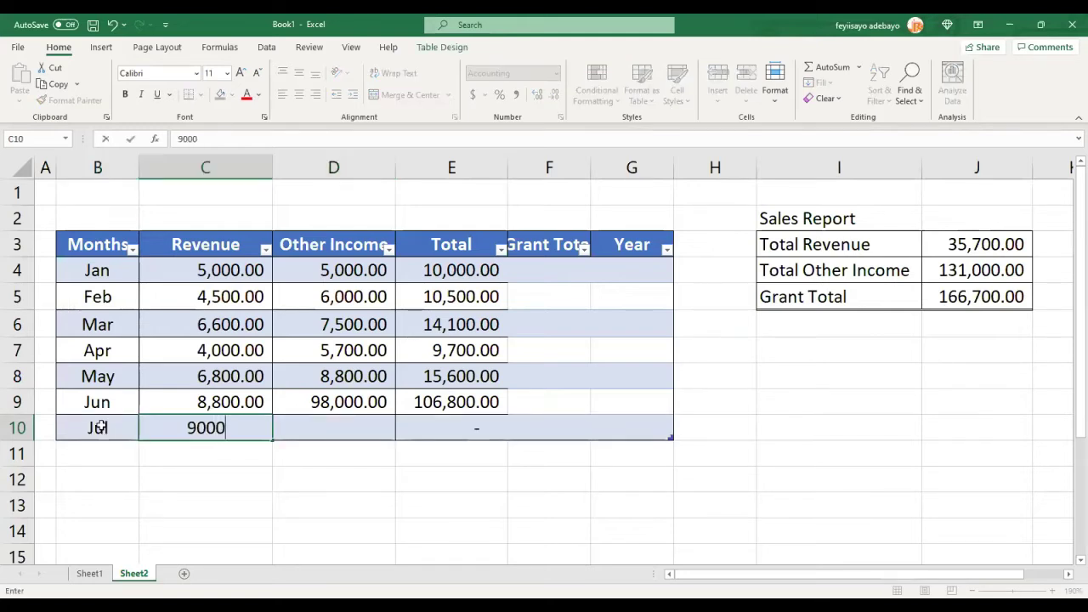
pyautogui.press('Tab')
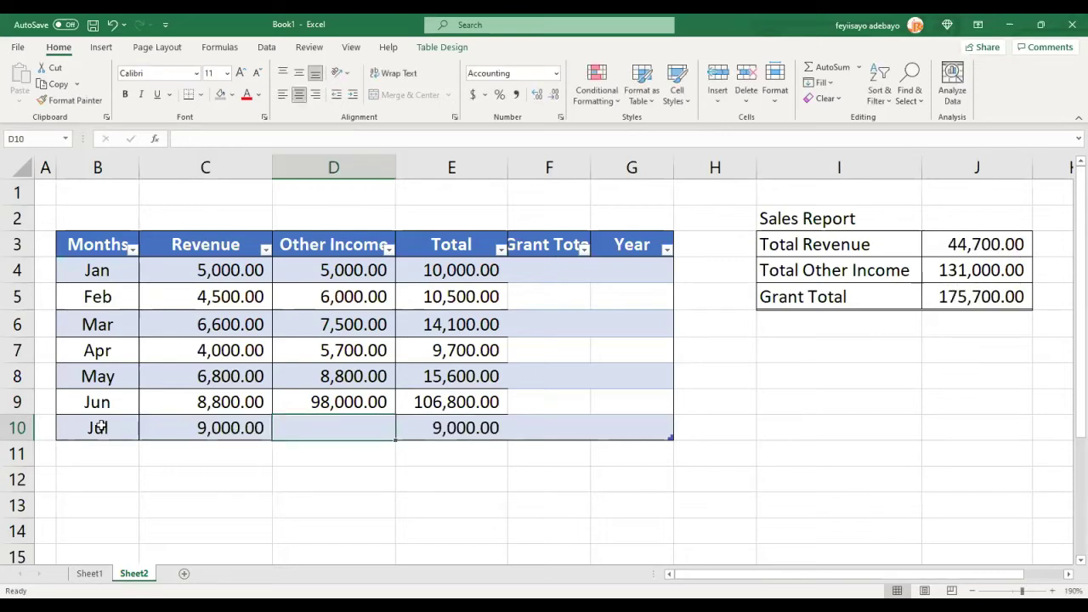
pyautogui.write('6500')
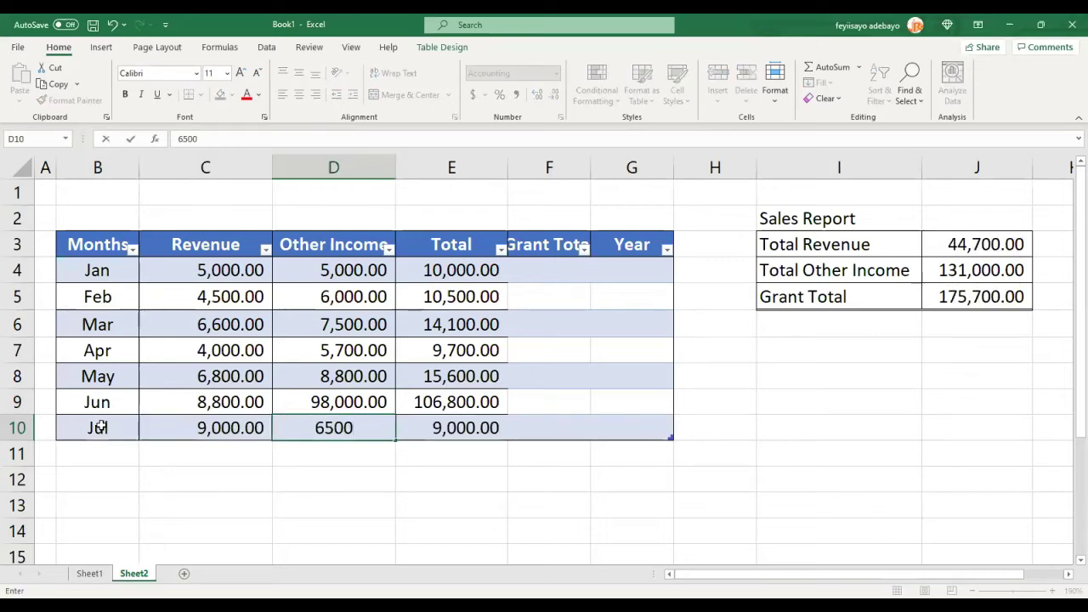
pyautogui.press('Tab')
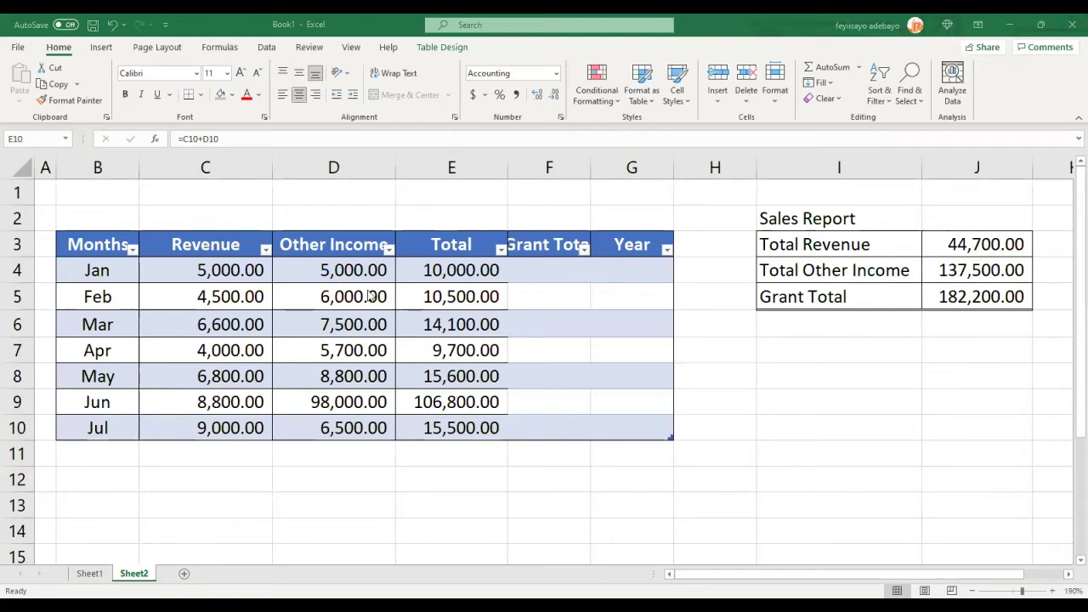
# Step: Inspect the Total Revenue and Total Other Income formulas, and select the Table1 range by its name to check its extent
pyautogui.click(954, 247)
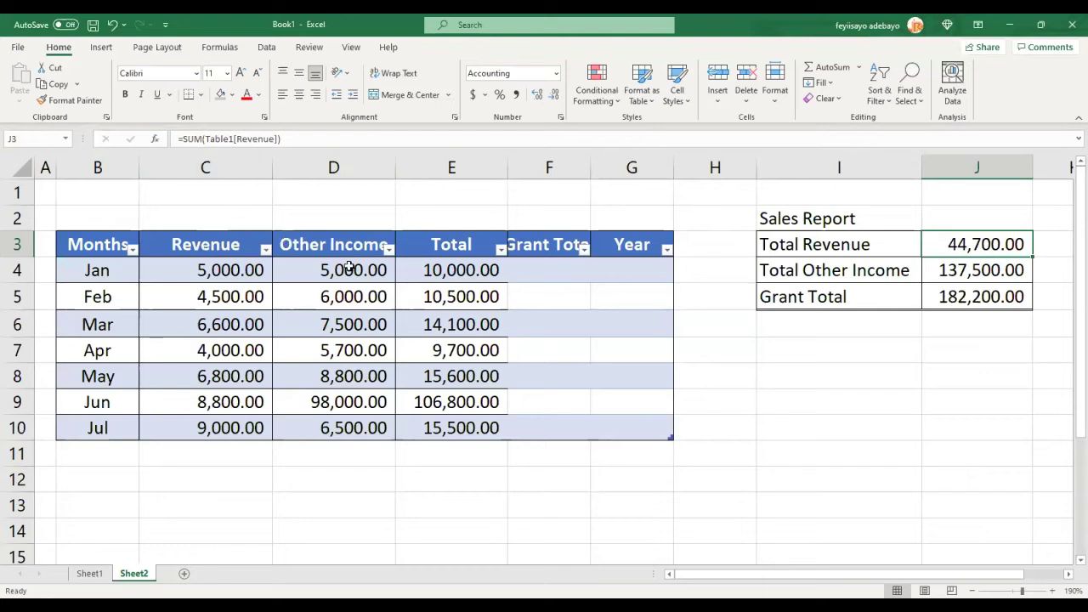
pyautogui.click(942, 270)
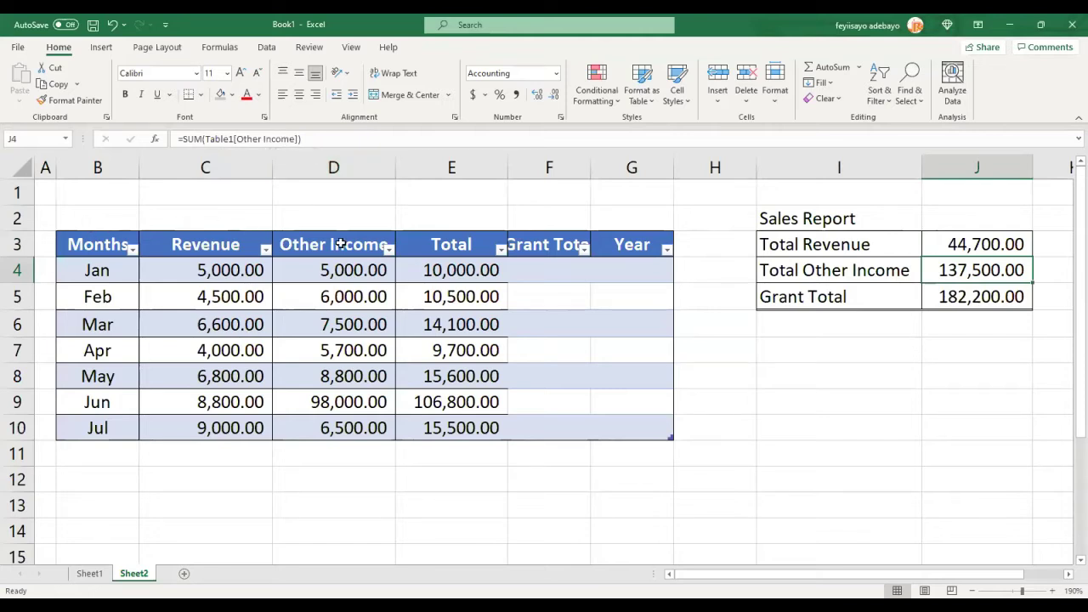
pyautogui.click(65, 141)
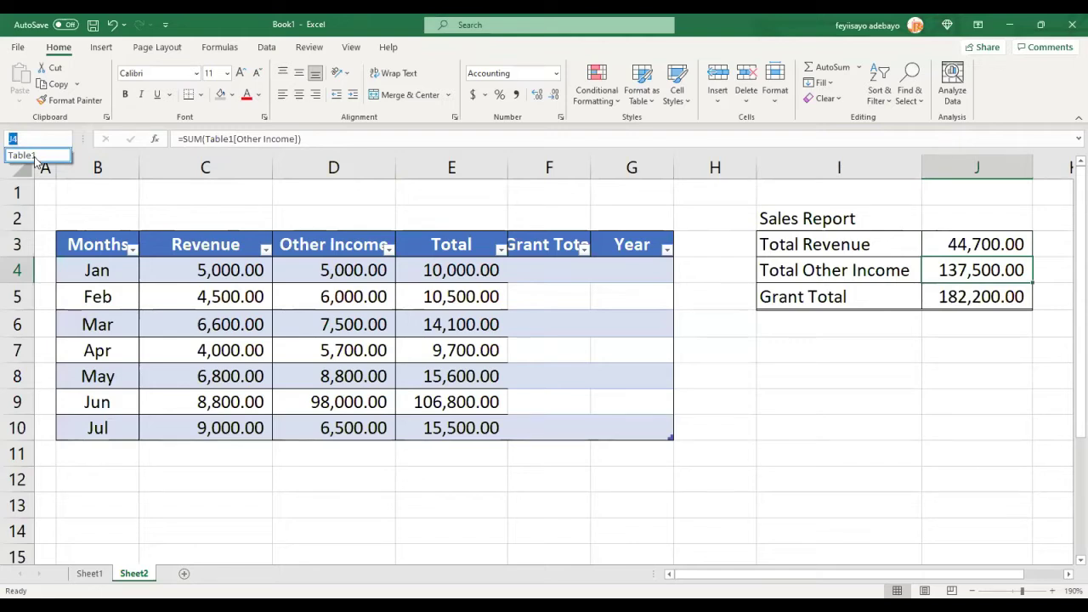
pyautogui.click(35, 156)
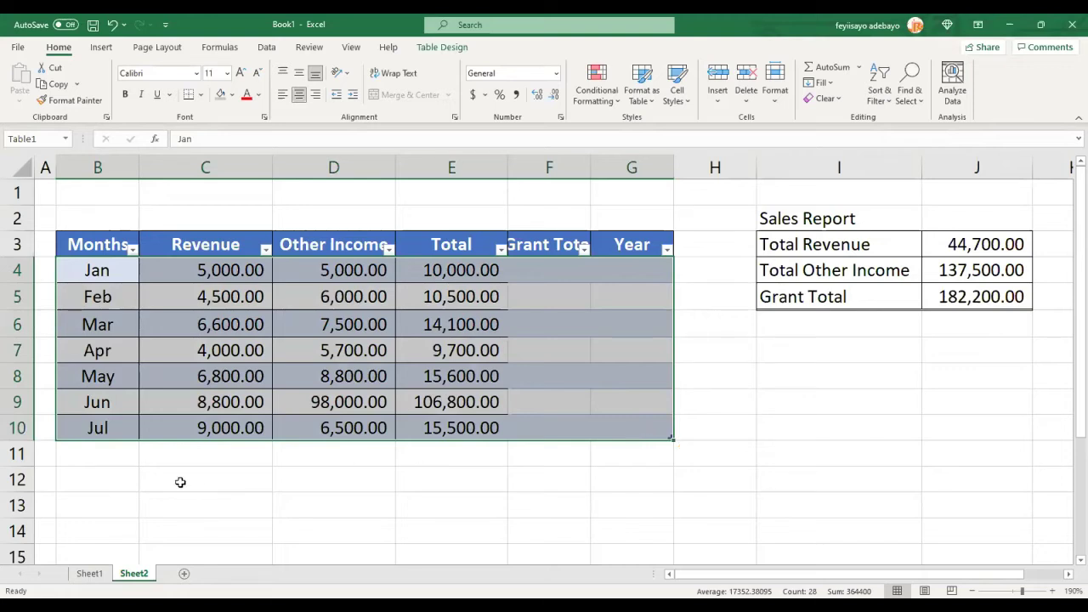
# Step: Add an Aug row directly below Jul with 8,800 as Revenue and 8900 as Other Income
pyautogui.click(105, 458)
pyautogui.write('Augi')
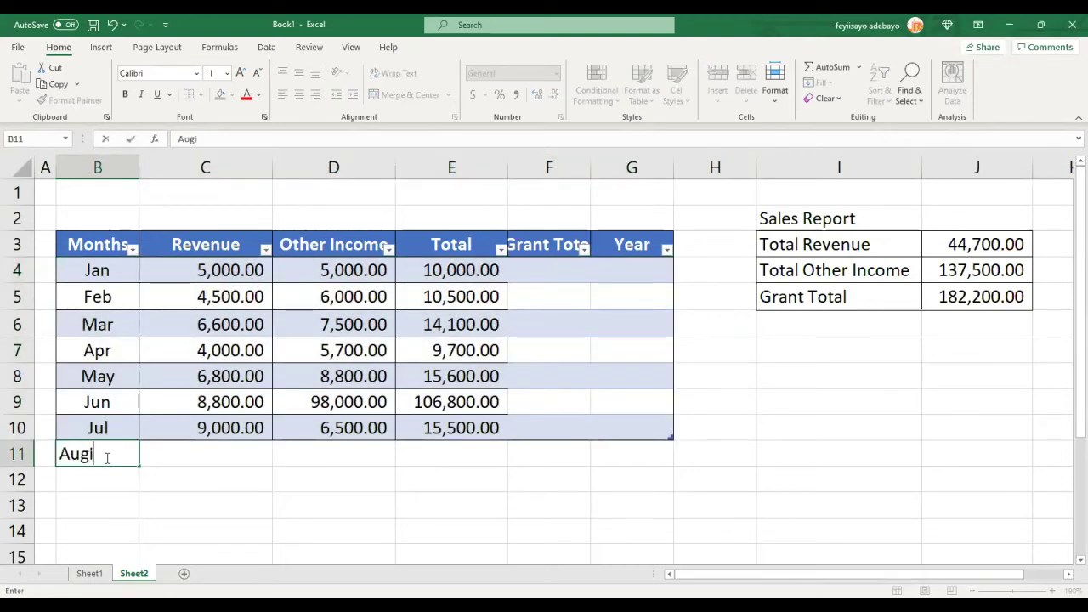
pyautogui.press('BackSpace')
pyautogui.press('Tab')
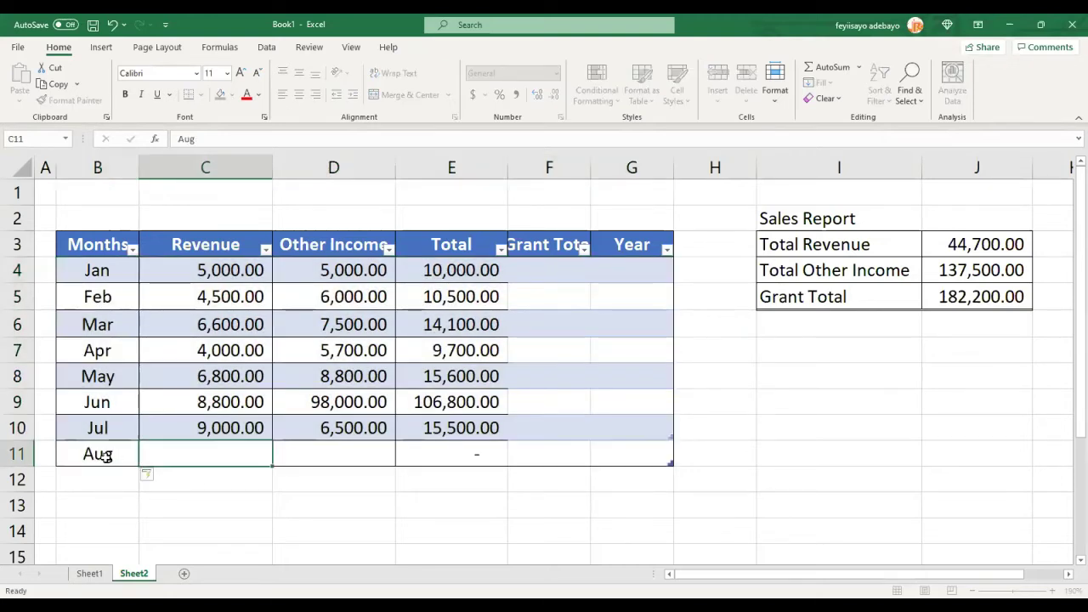
pyautogui.write('8')
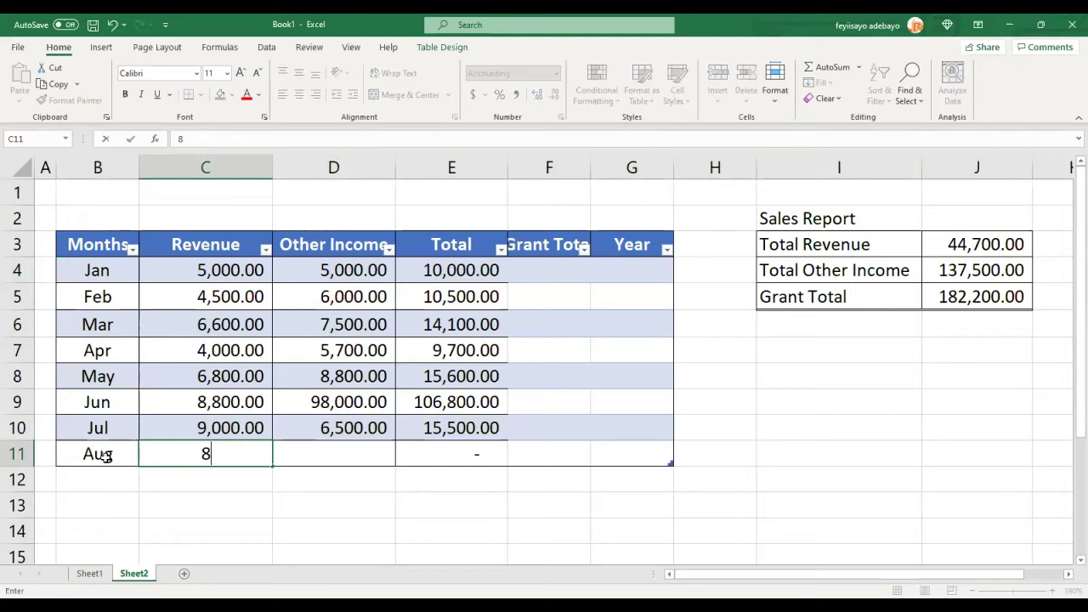
pyautogui.write(',800')
pyautogui.press('Tab')
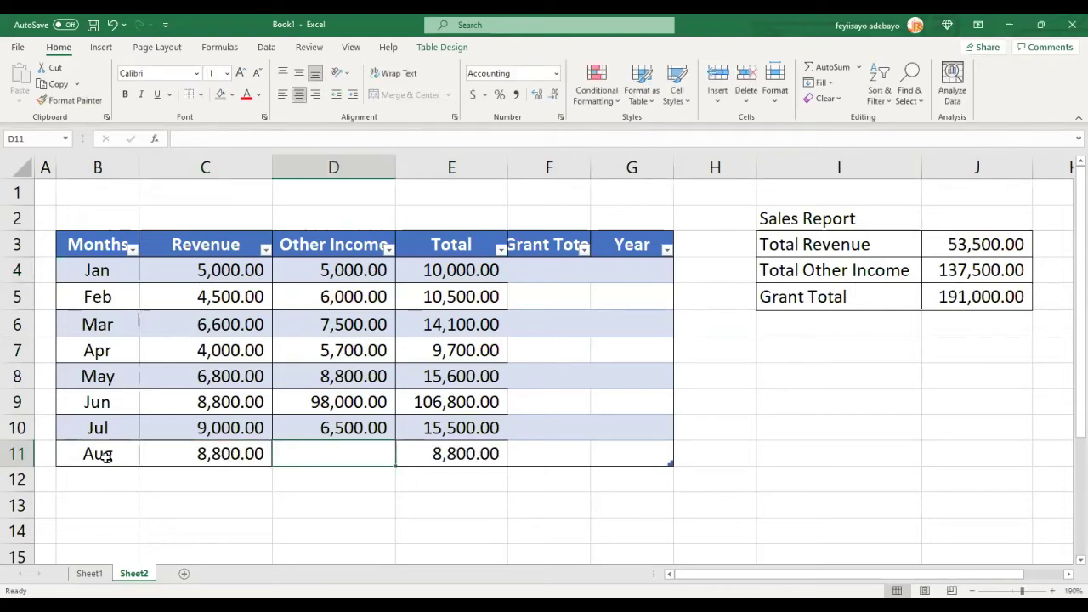
pyautogui.write('8900')
pyautogui.press('Tab')
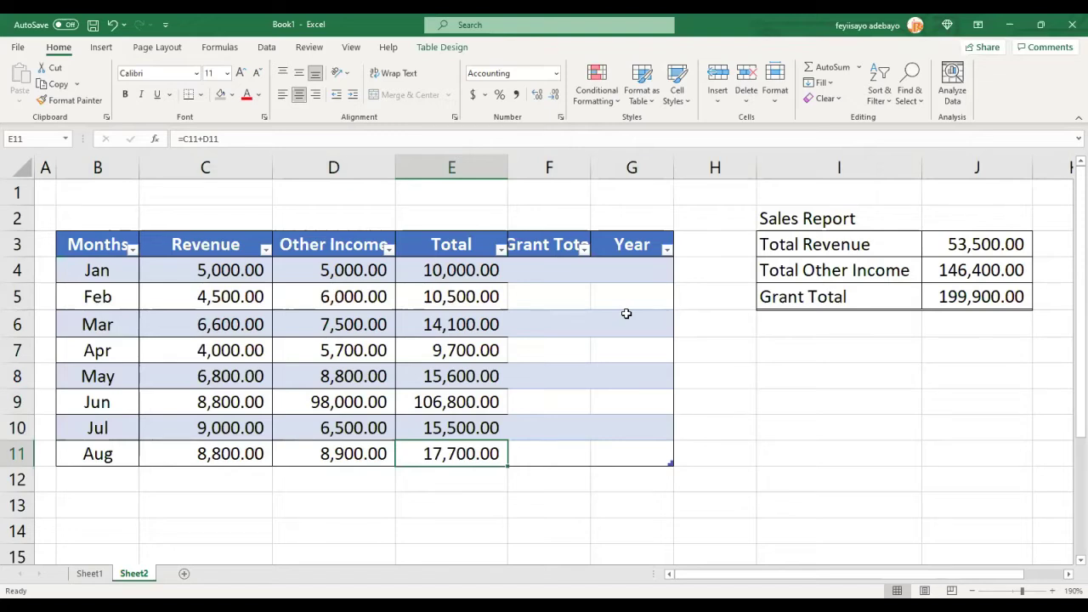
# Step: Review the Jan to Apr Revenue cells of the plain range on Sheet1, and return to Sheet2
pyautogui.click(87, 577)
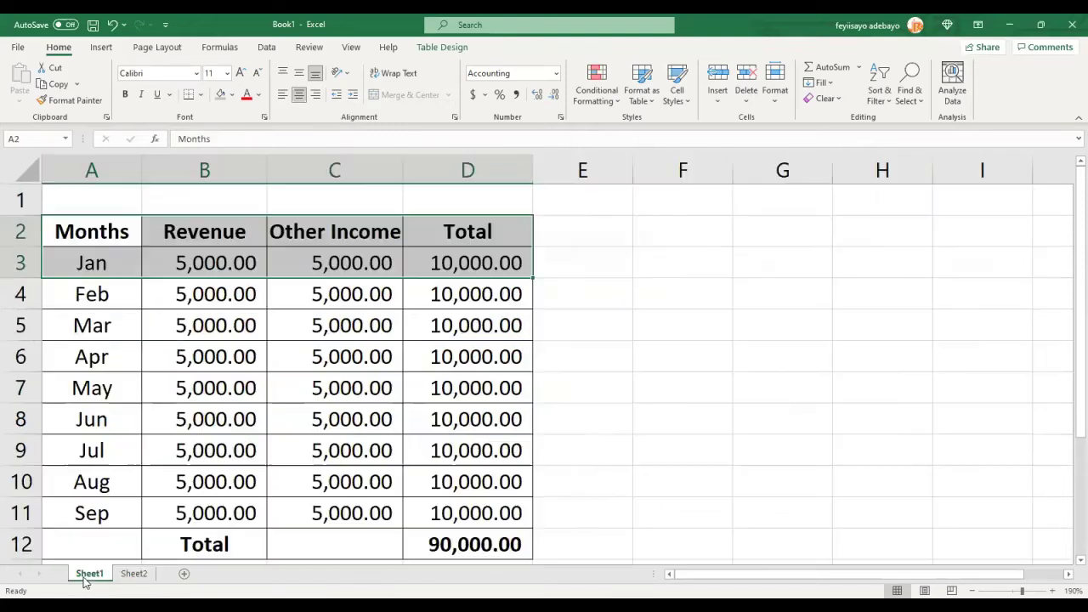
pyautogui.click(204, 371)
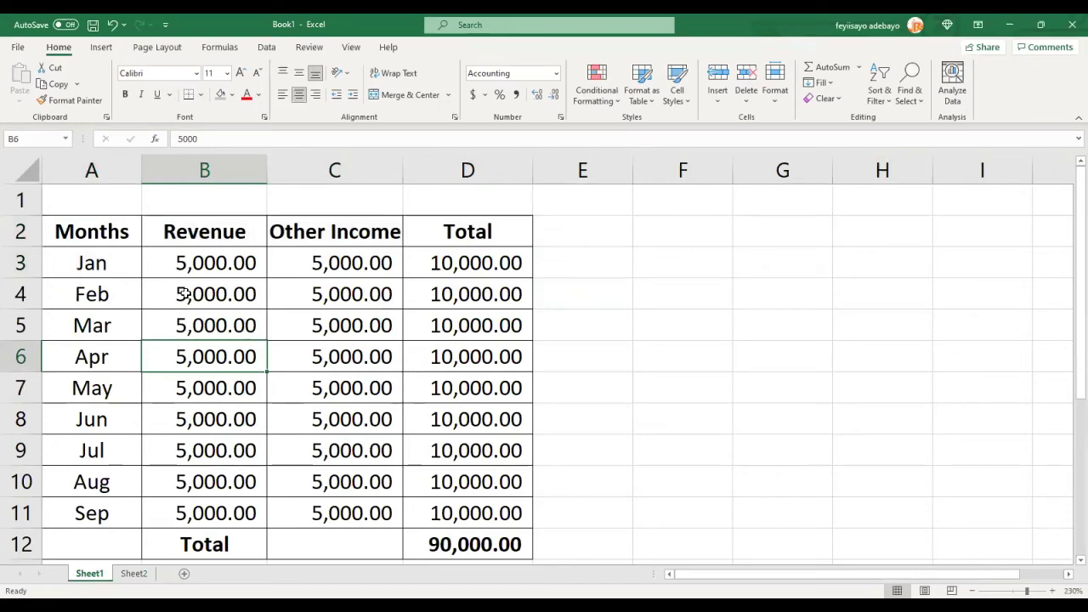
pyautogui.click(185, 294)
pyautogui.click(184, 265)
pyautogui.click(192, 305)
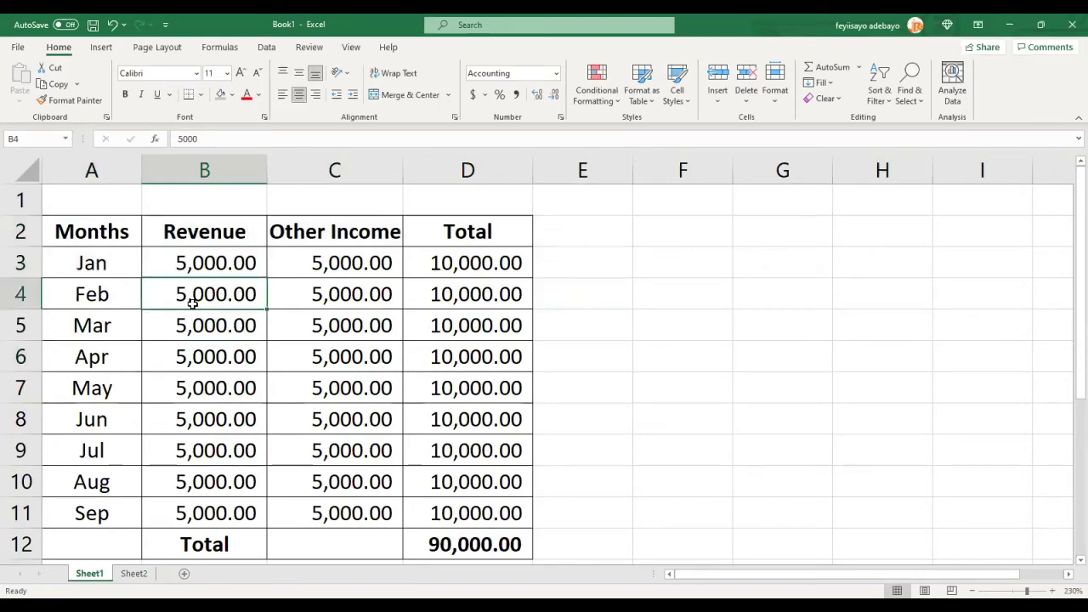
pyautogui.click(194, 337)
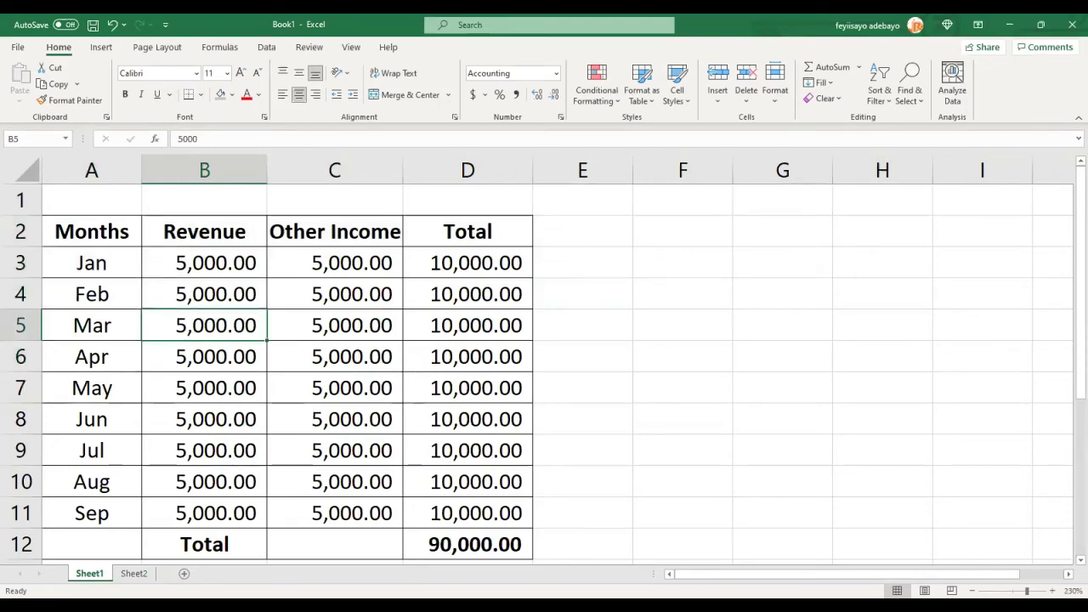
pyautogui.click(133, 574)
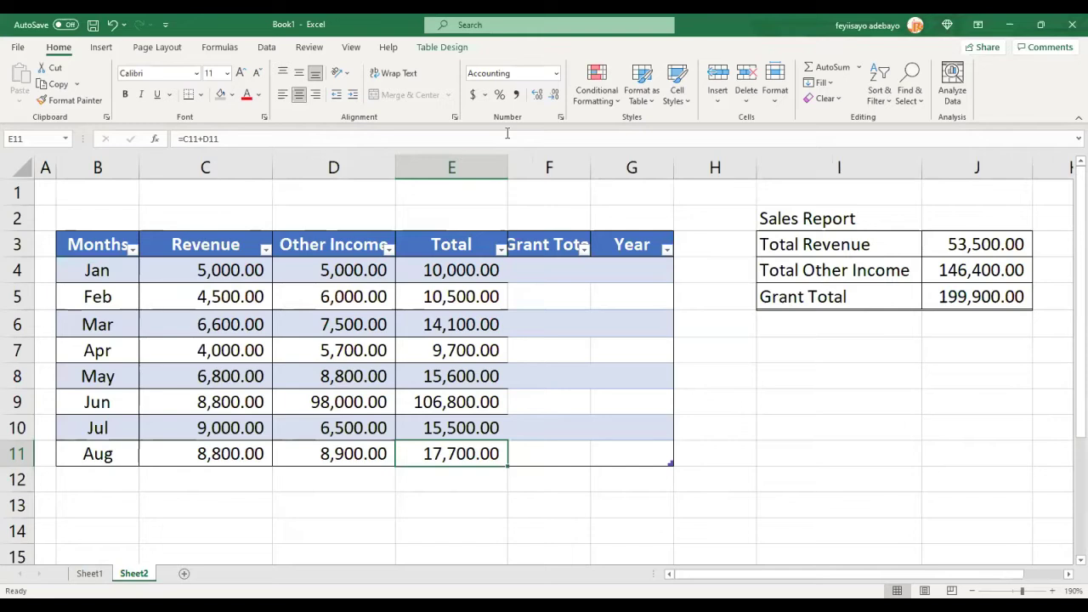
pyautogui.click(102, 48)
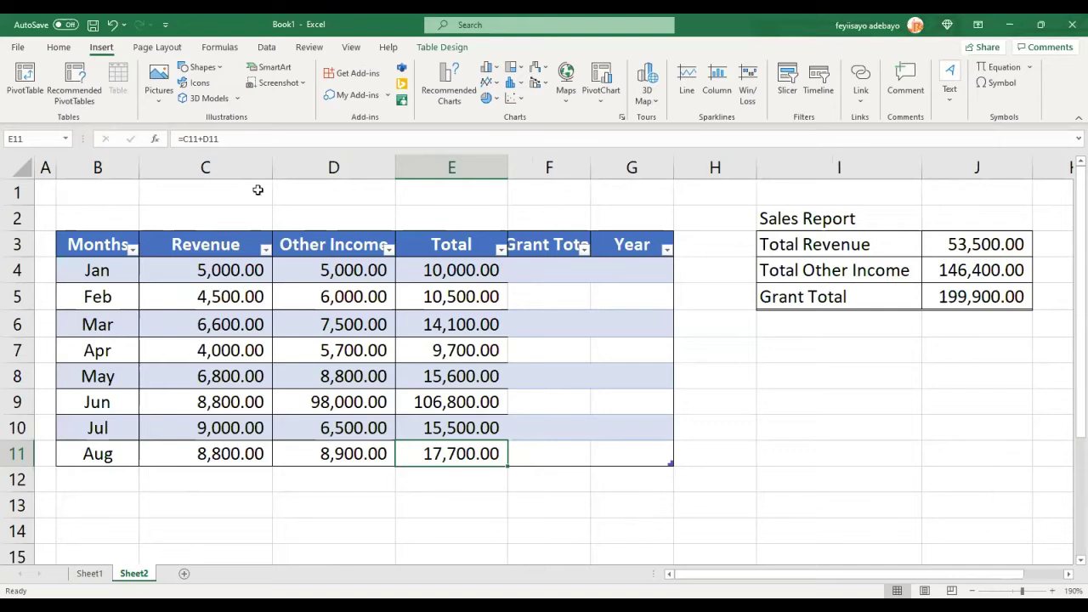
pyautogui.click(334, 201)
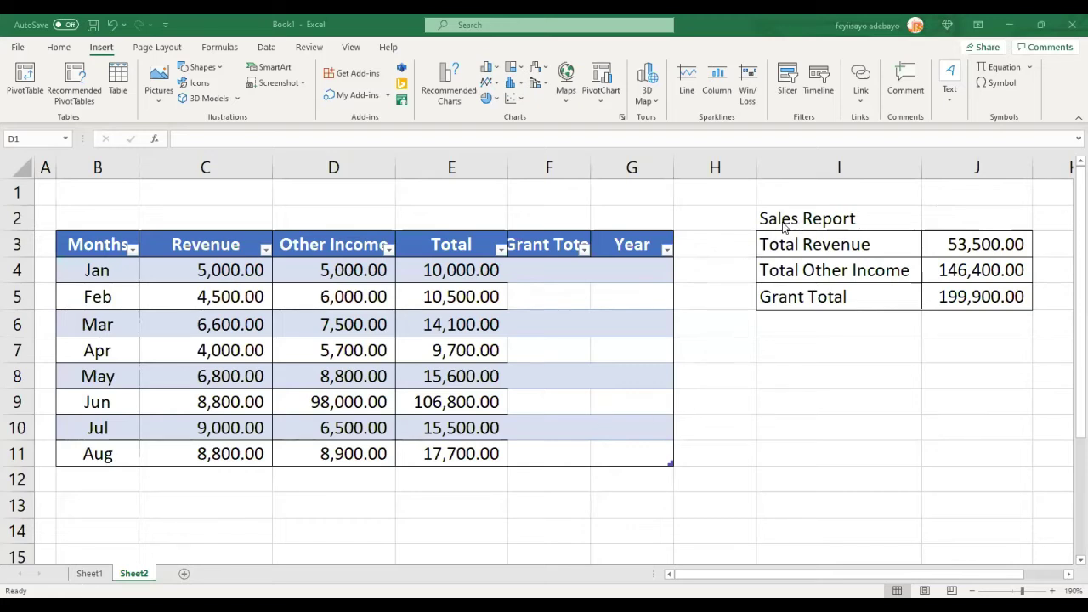
pyautogui.click(208, 272)
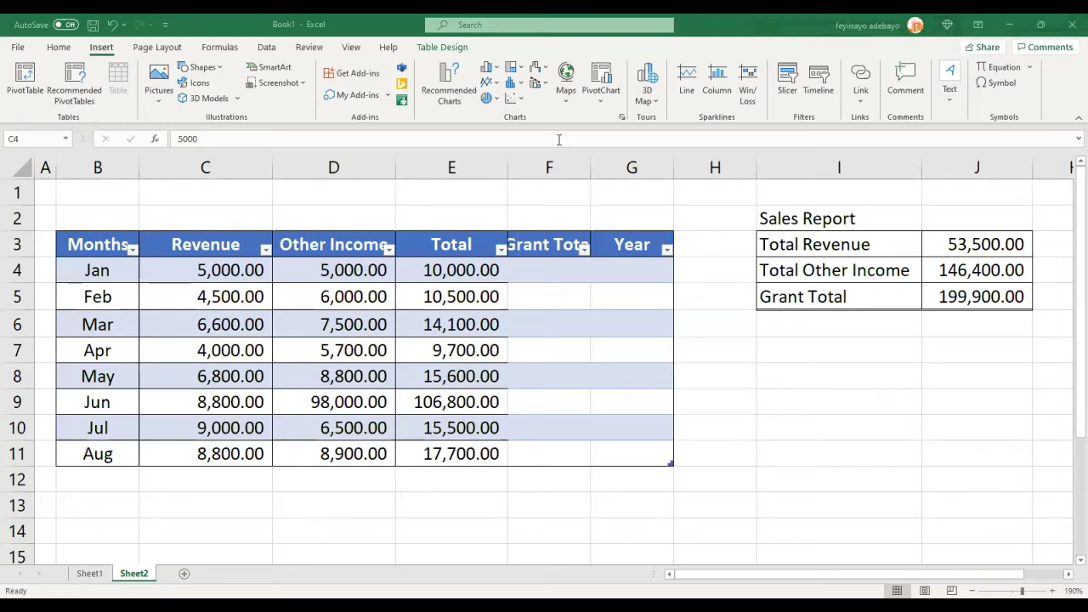
pyautogui.click(89, 574)
# Step: Rename the Months header in B3 as Day and replace Jan, Feb and Mar below it with 1, 2 and 3
pyautogui.click(93, 246)
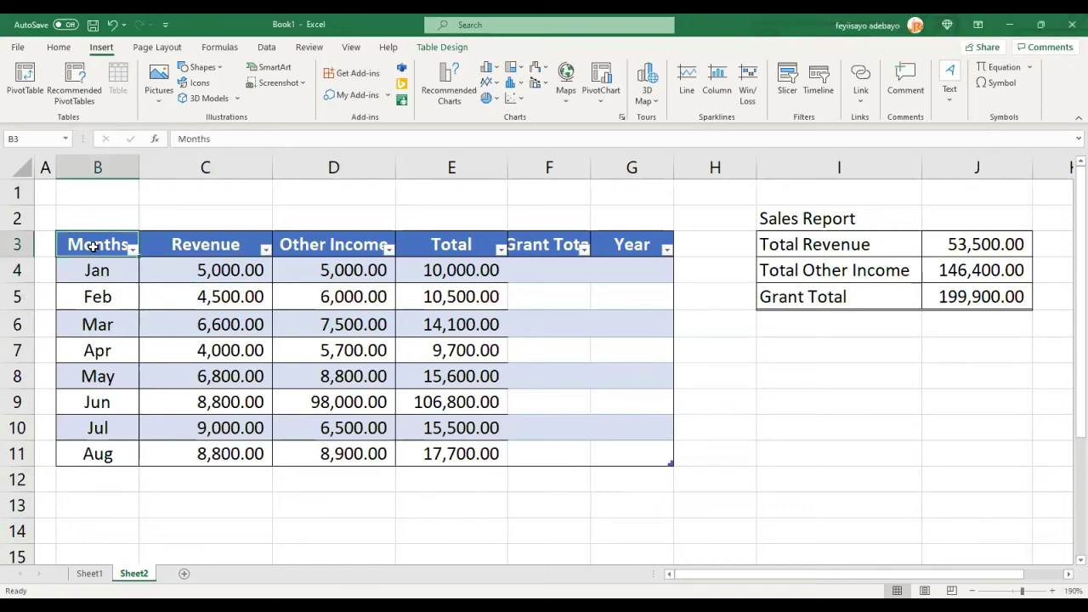
pyautogui.write('Day')
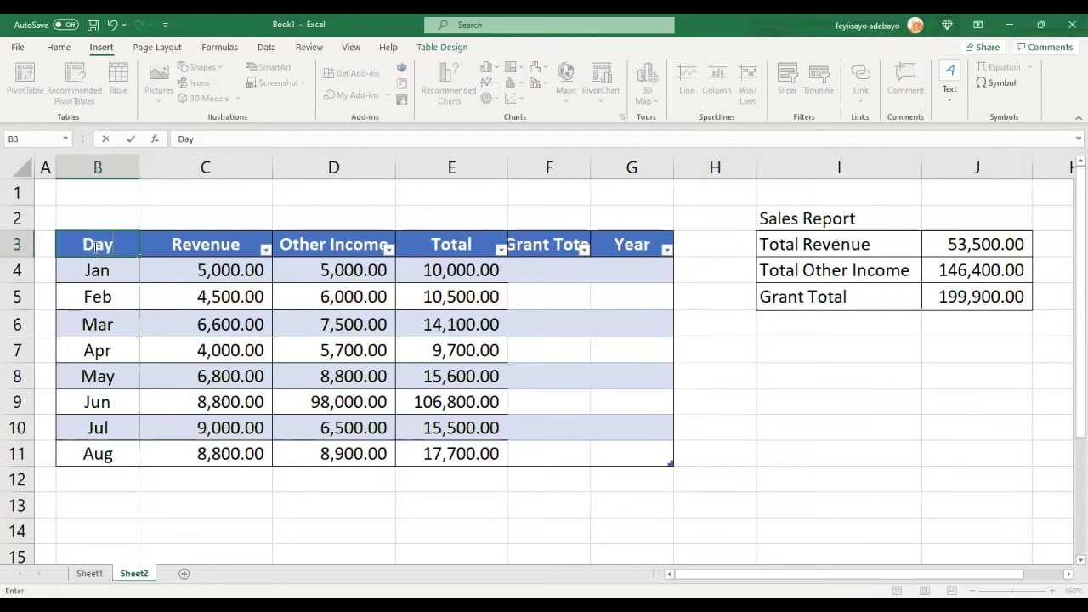
pyautogui.press('Return')
pyautogui.write('1')
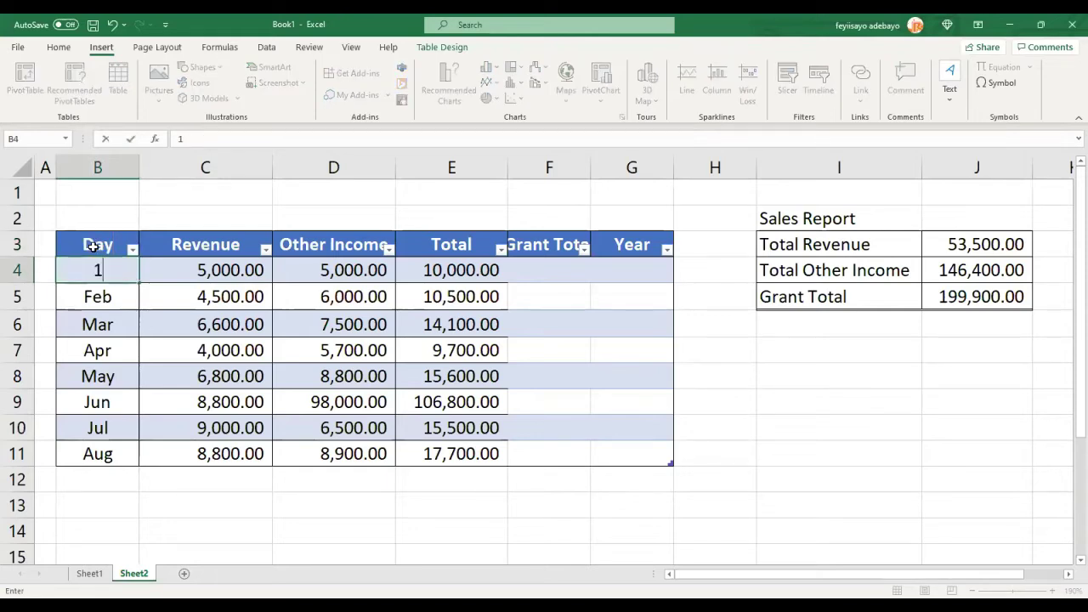
pyautogui.press('Return')
pyautogui.write('2')
pyautogui.write('3')
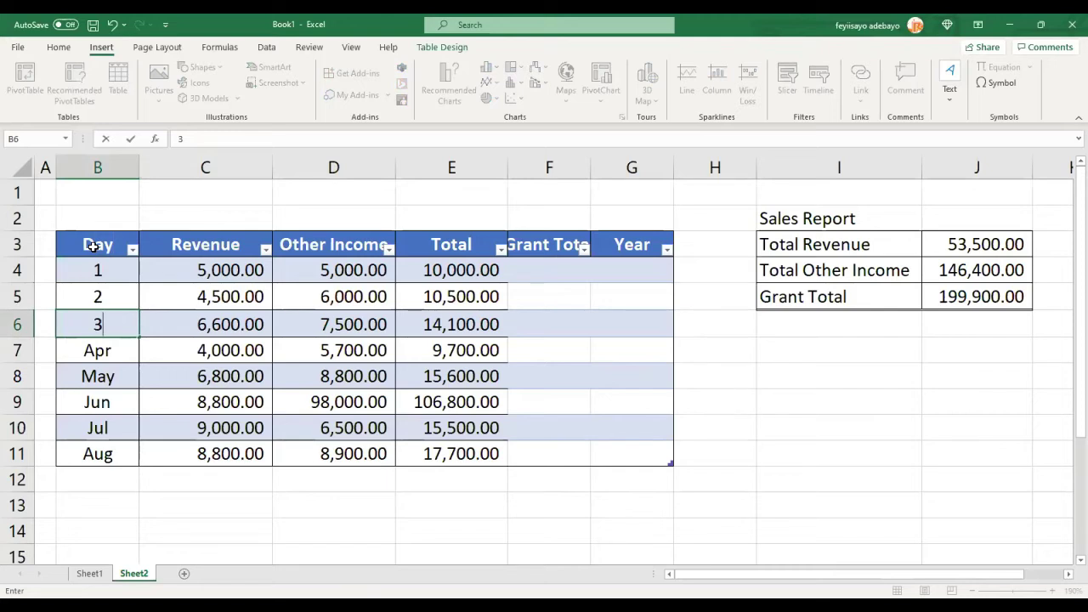
# Step: Rename the table's first column header in B3 as SN
pyautogui.click(93, 245)
pyautogui.write('SN')
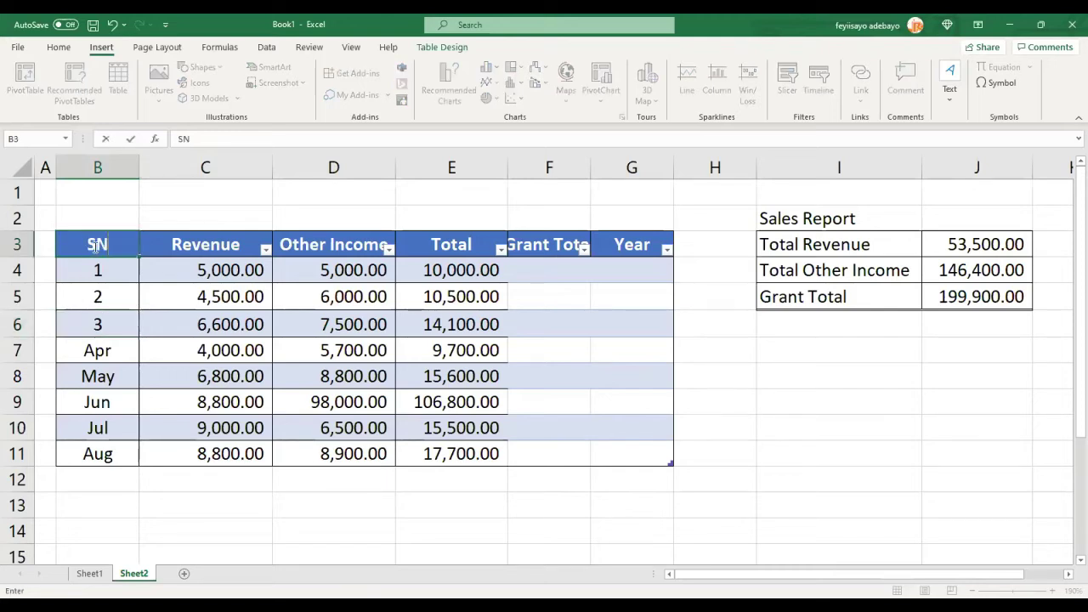
pyautogui.press('Return')
pyautogui.press('Return')
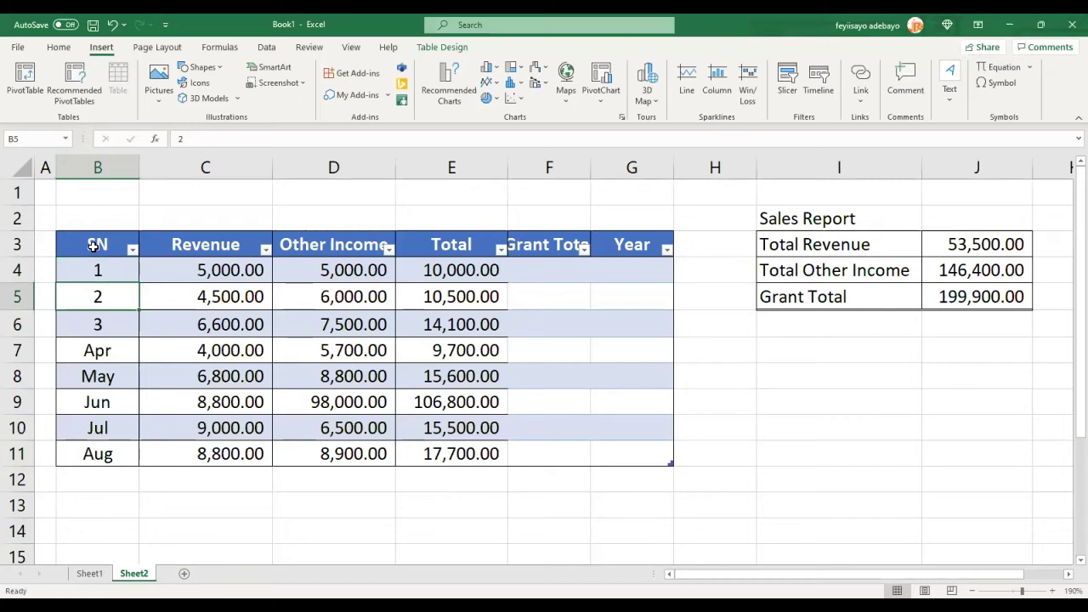
pyautogui.press('Return')
pyautogui.press('Return')
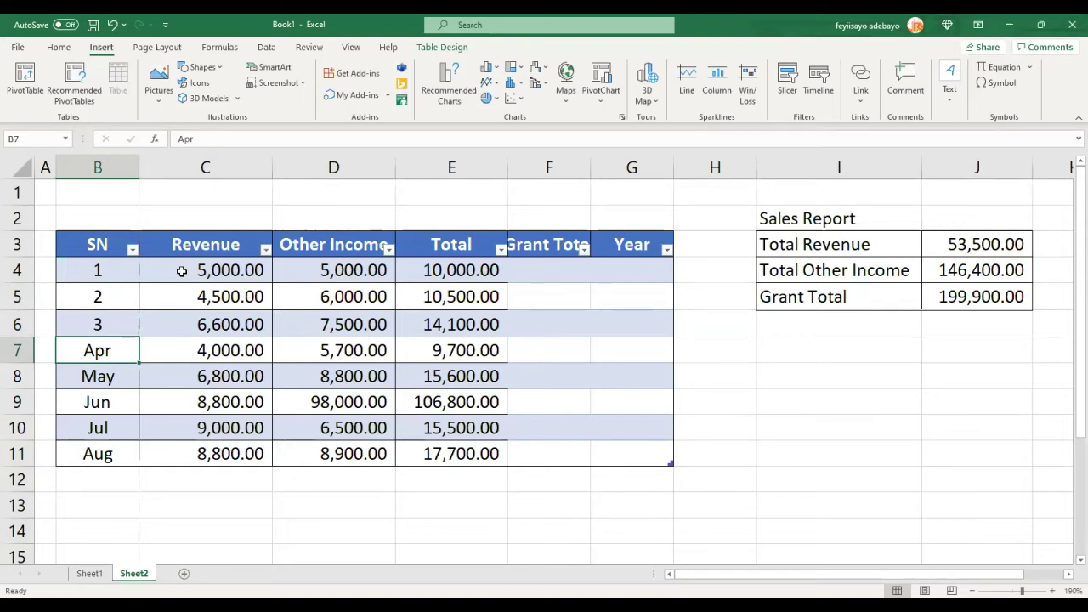
# Step: Inspect the grand total formula in D12 of Sheet1's plain range, and return to Sheet2
pyautogui.click(90, 575)
pyautogui.click(150, 384)
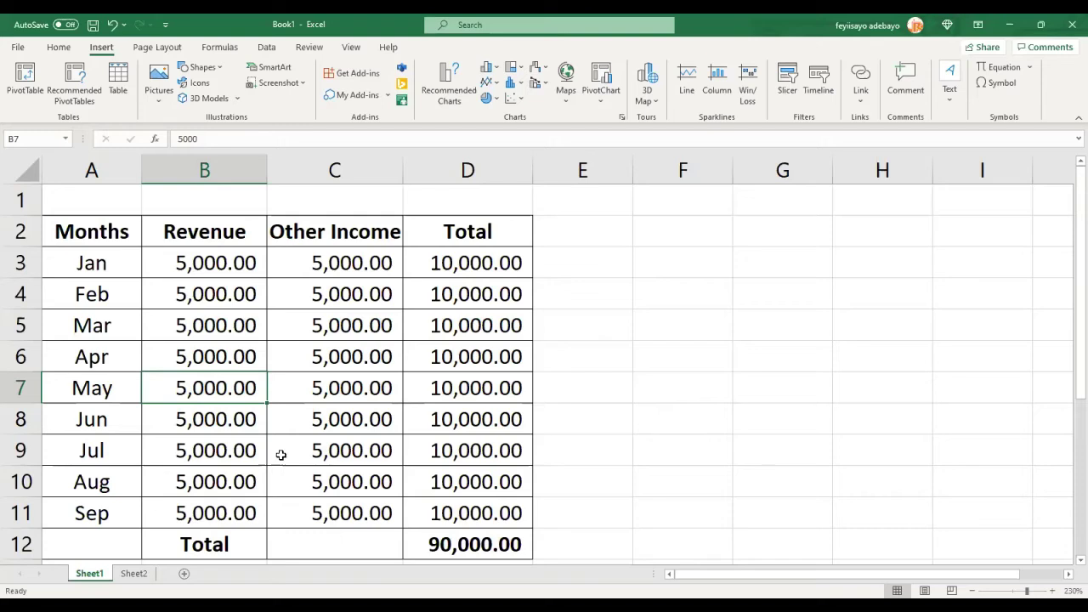
pyautogui.click(467, 551)
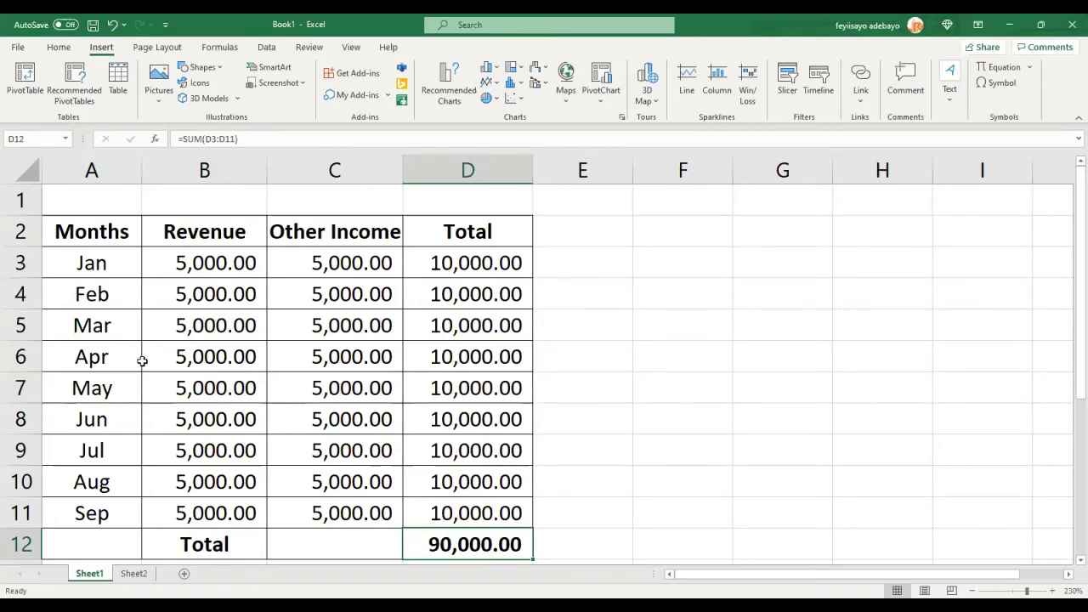
pyautogui.click(133, 577)
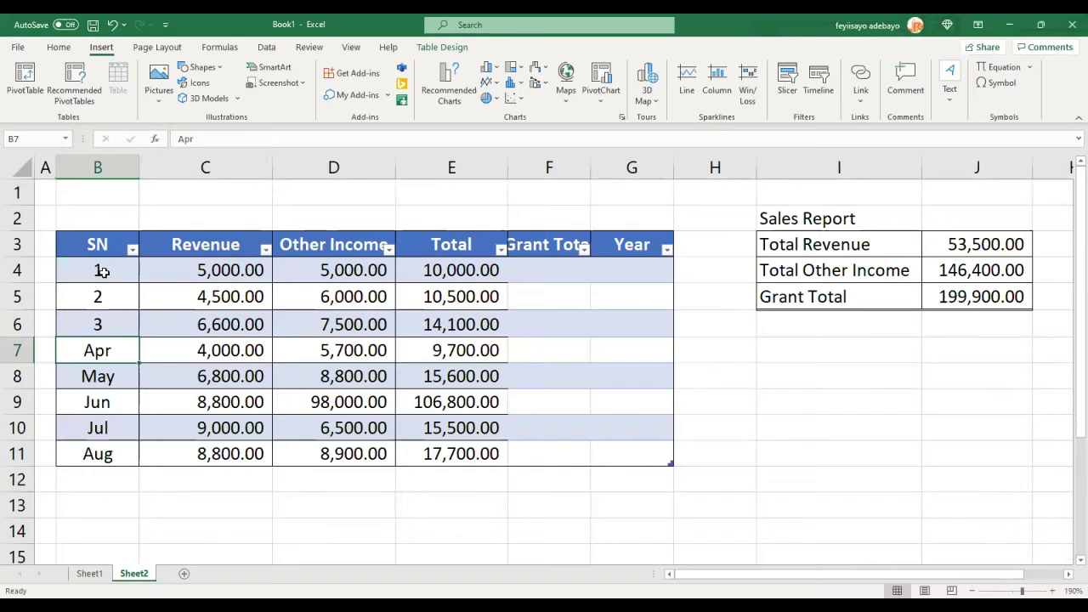
# Step: Replace the numbers 1, 2 and 3 in B4:B6 of the table with Jan, Feb and Mar
pyautogui.click(101, 270)
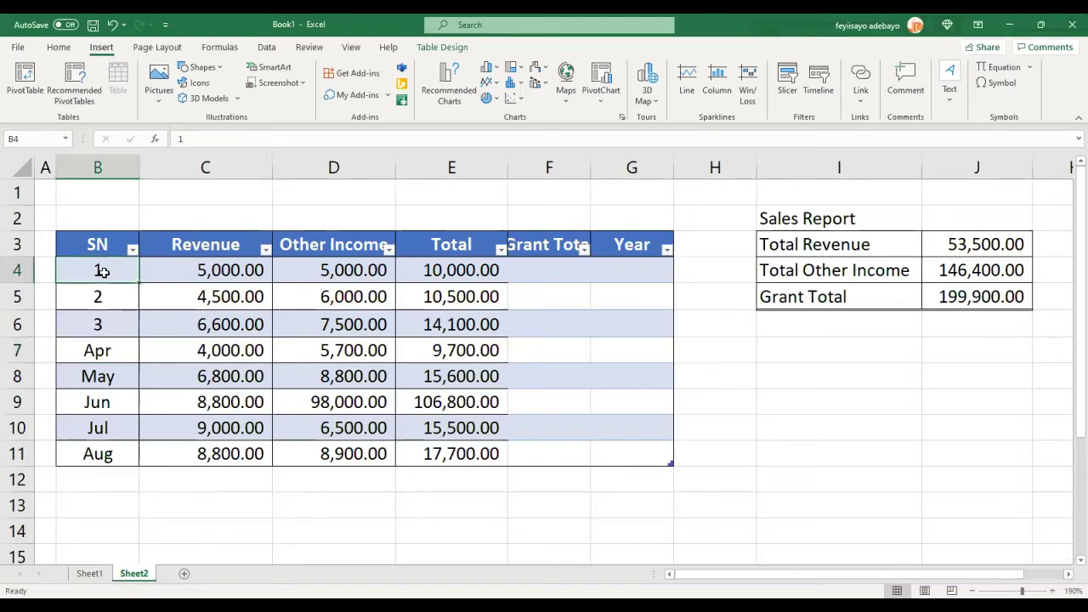
pyautogui.write('Jan')
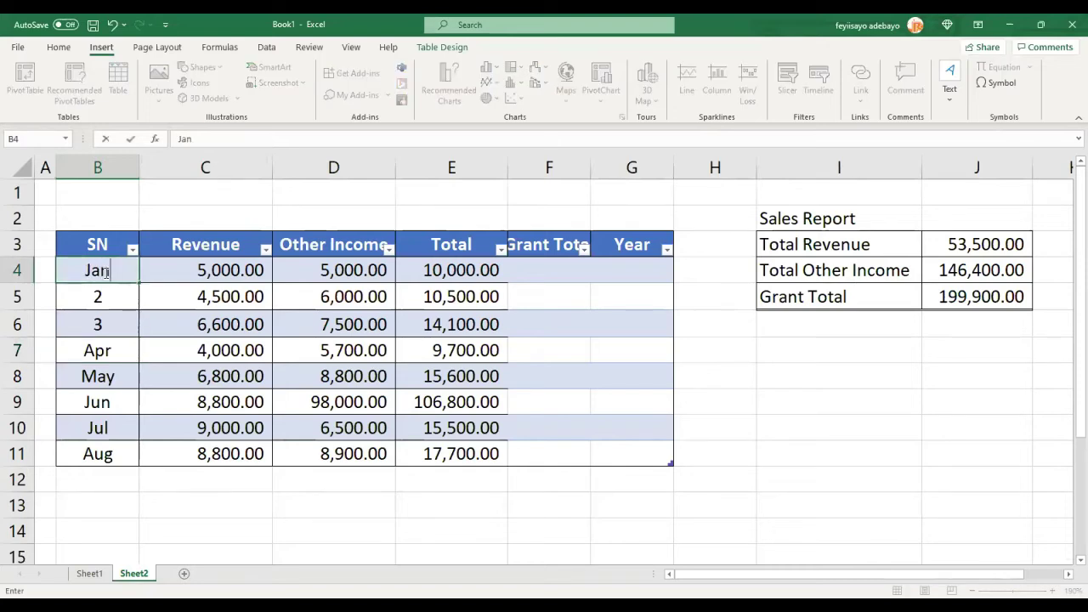
pyautogui.press('Return')
pyautogui.write('Feb')
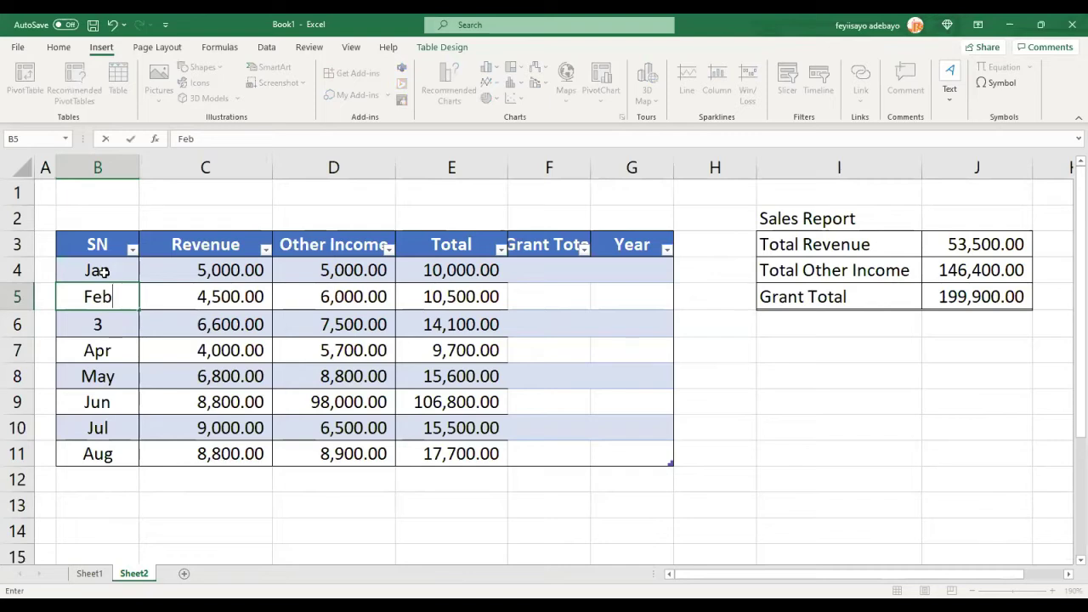
pyautogui.press('Return')
pyautogui.write('Mar')
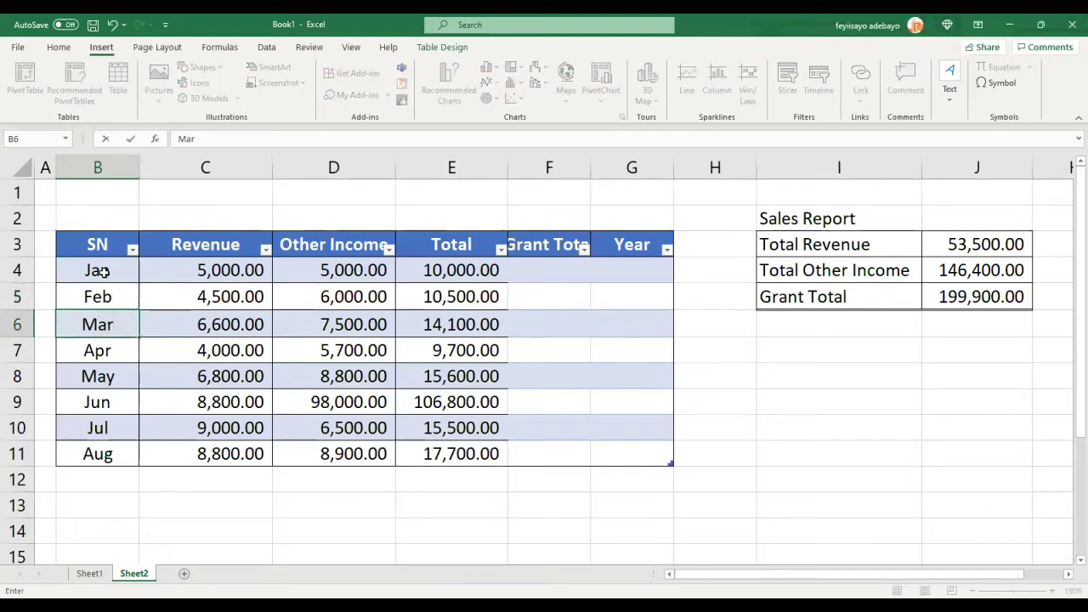
pyautogui.press('Return')
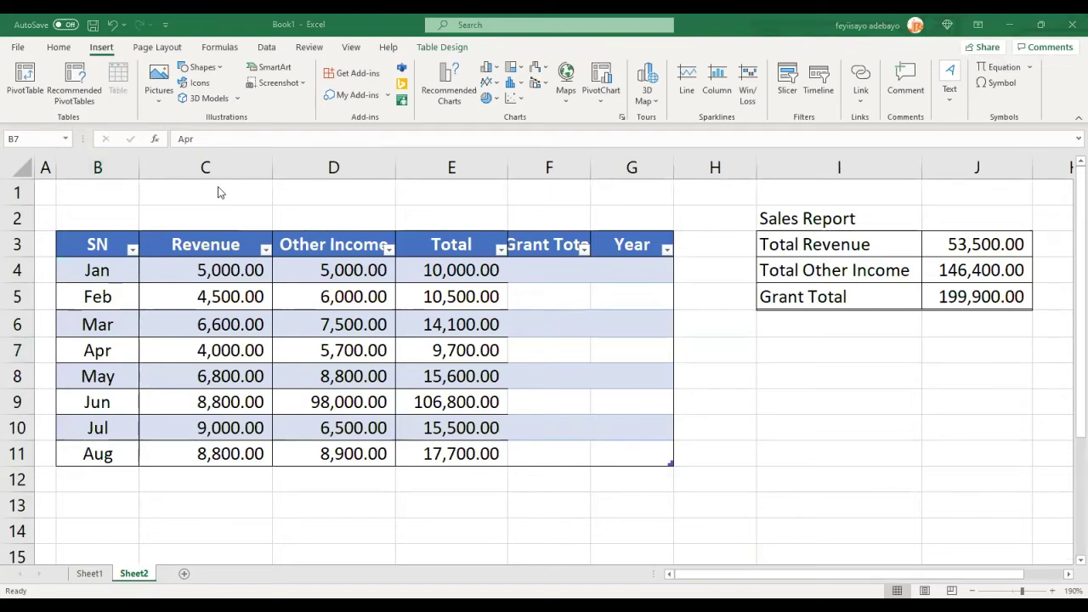
# Step: Compare the Months header and first Revenue and Other Income cells of Sheet1's plain range with the header and Jan rows of Sheet2's table
pyautogui.click(89, 574)
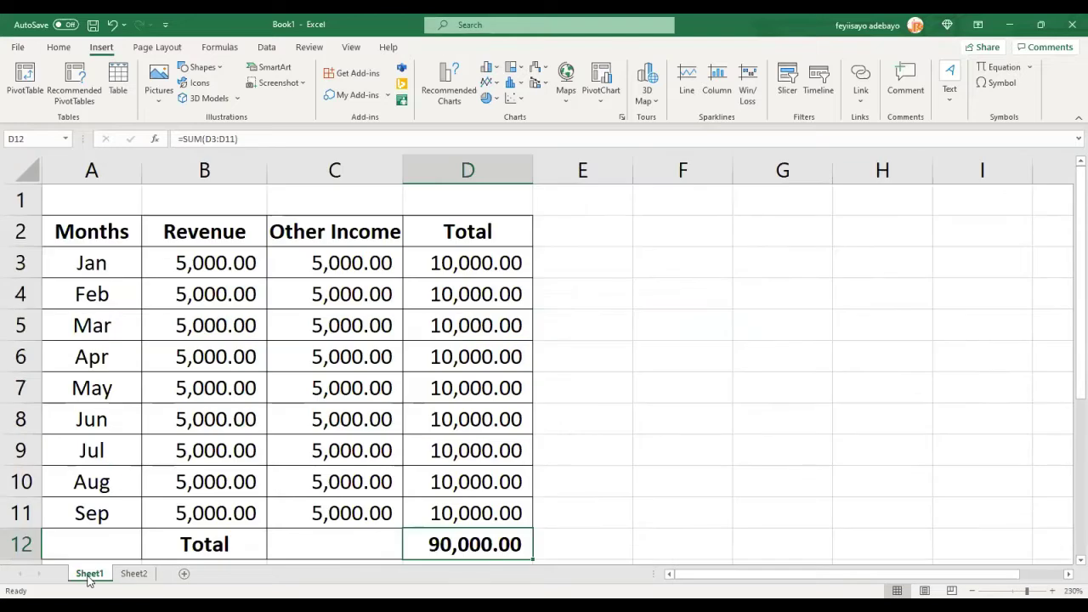
pyautogui.click(134, 574)
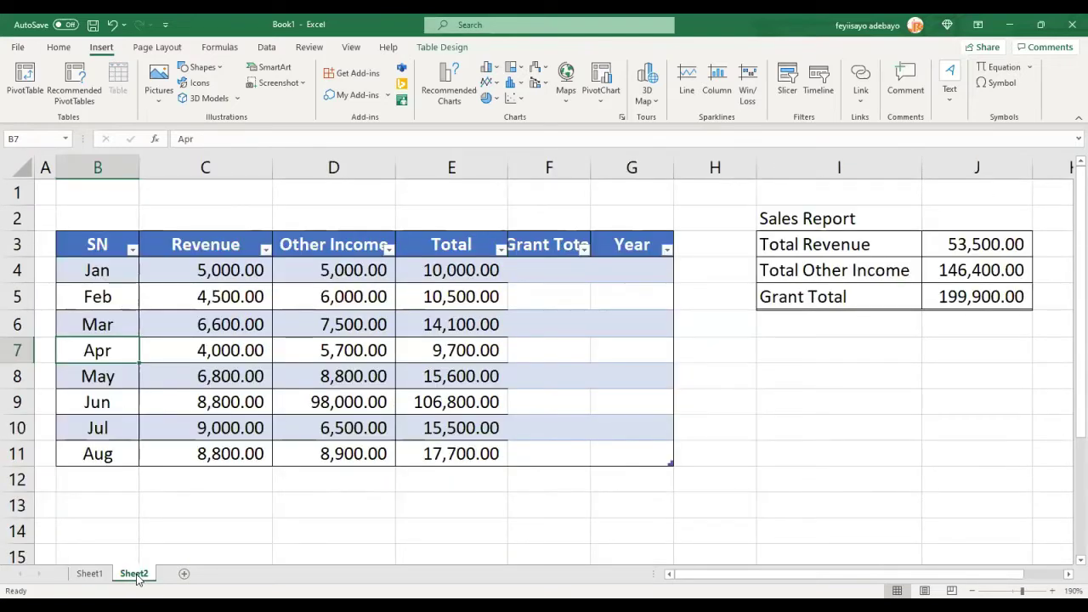
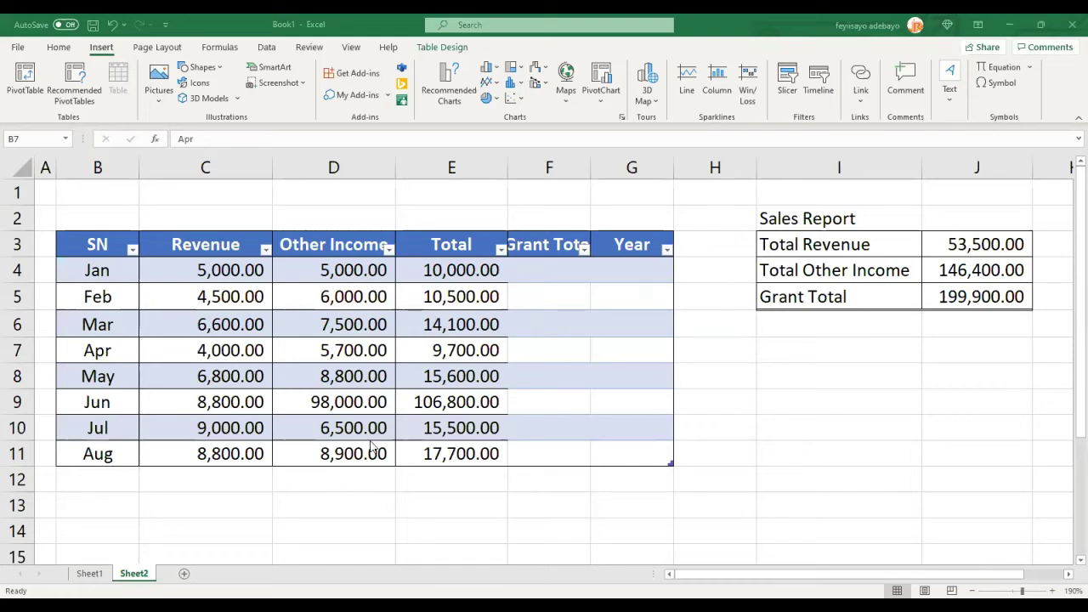
pyautogui.click(85, 575)
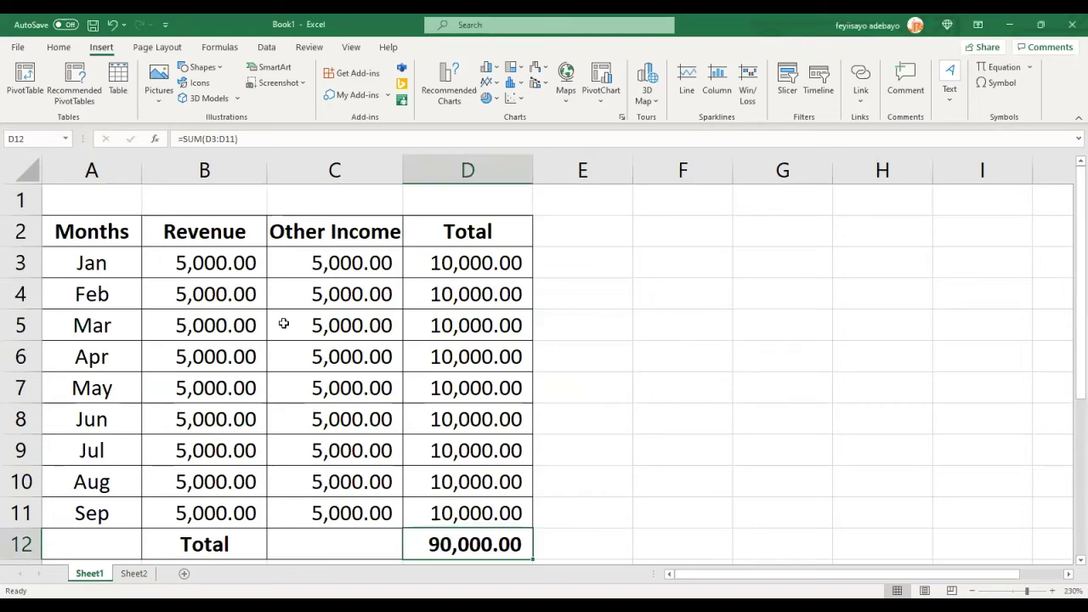
pyautogui.click(78, 232)
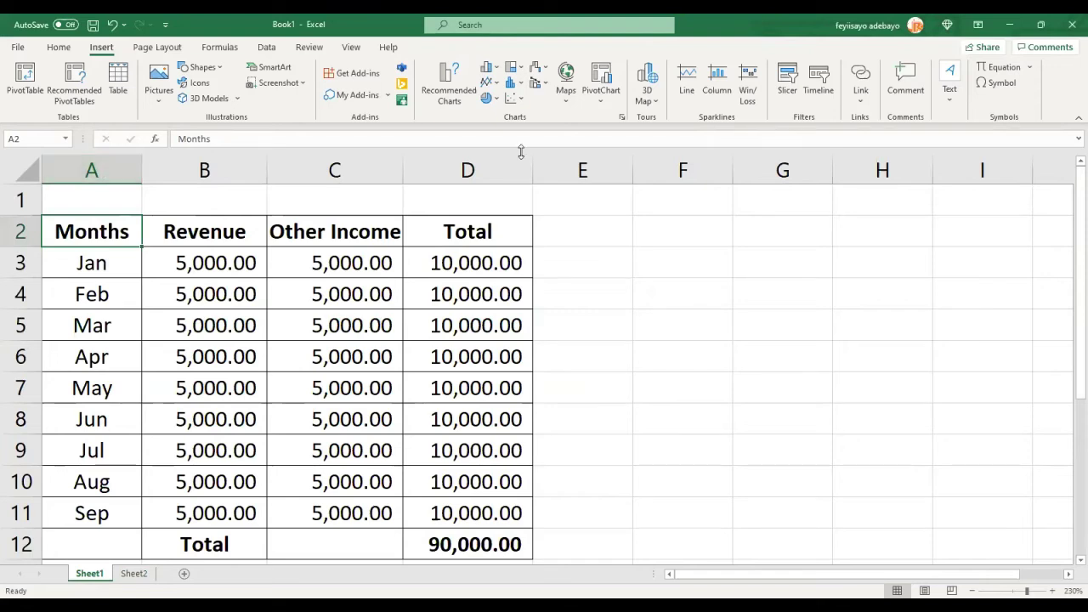
pyautogui.hotkey('ctrl', 't')
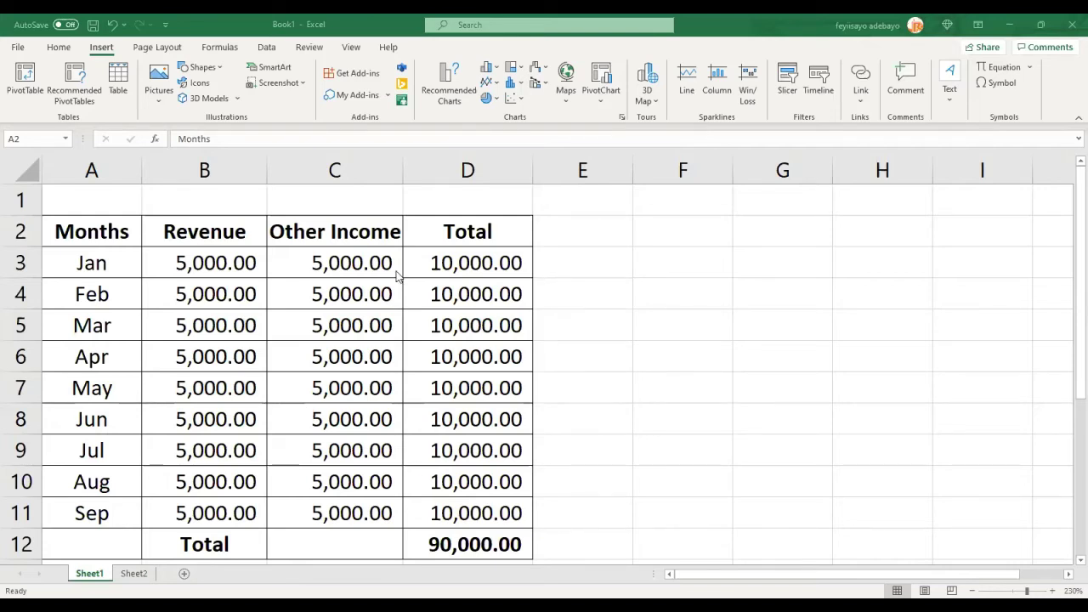
pyautogui.click(171, 270)
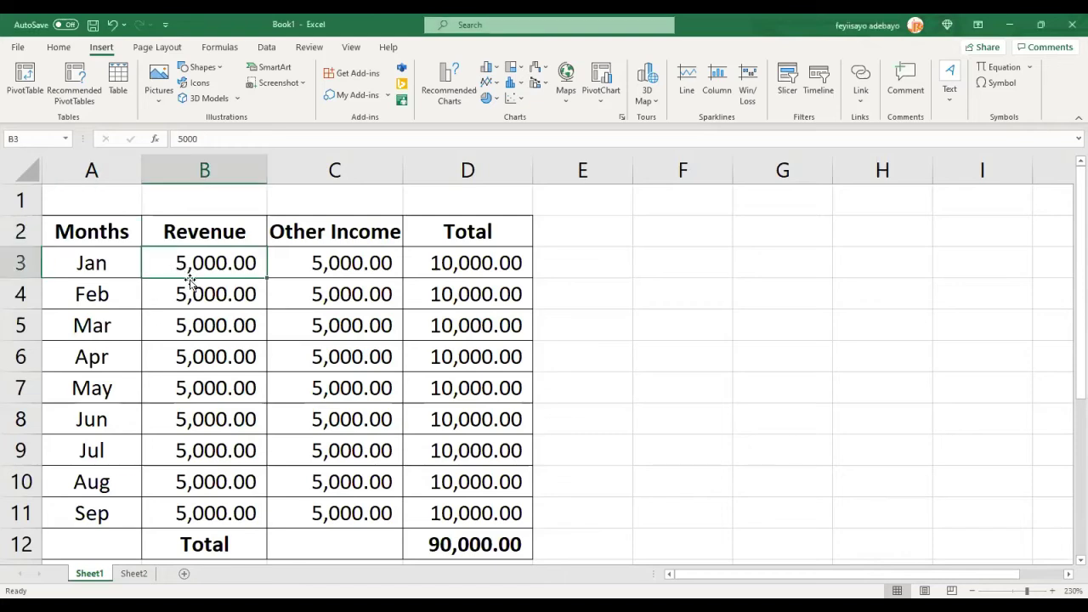
pyautogui.click(192, 285)
pyautogui.click(310, 266)
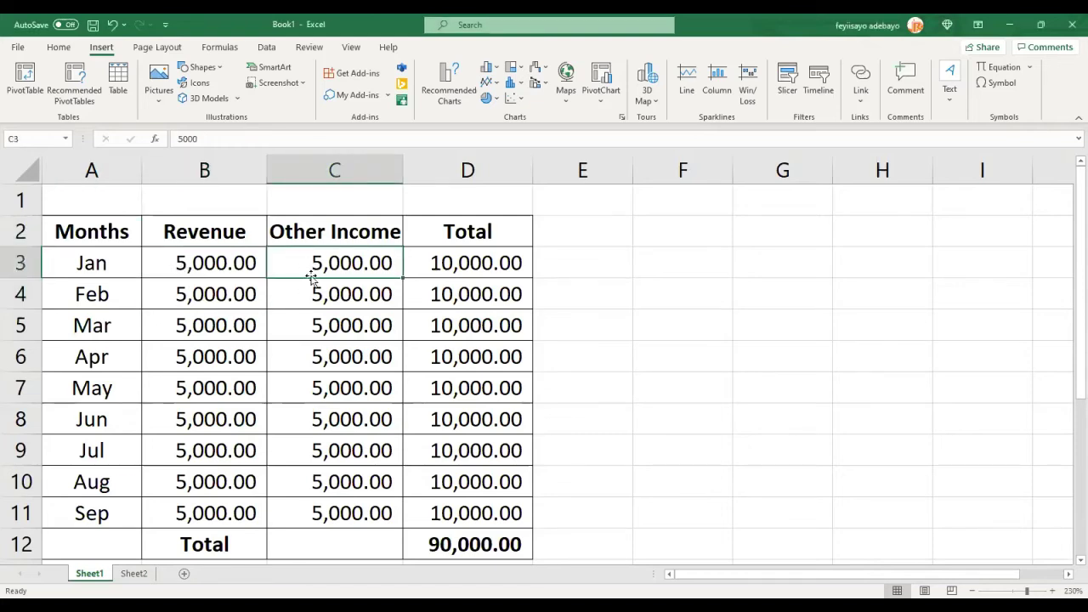
pyautogui.click(311, 292)
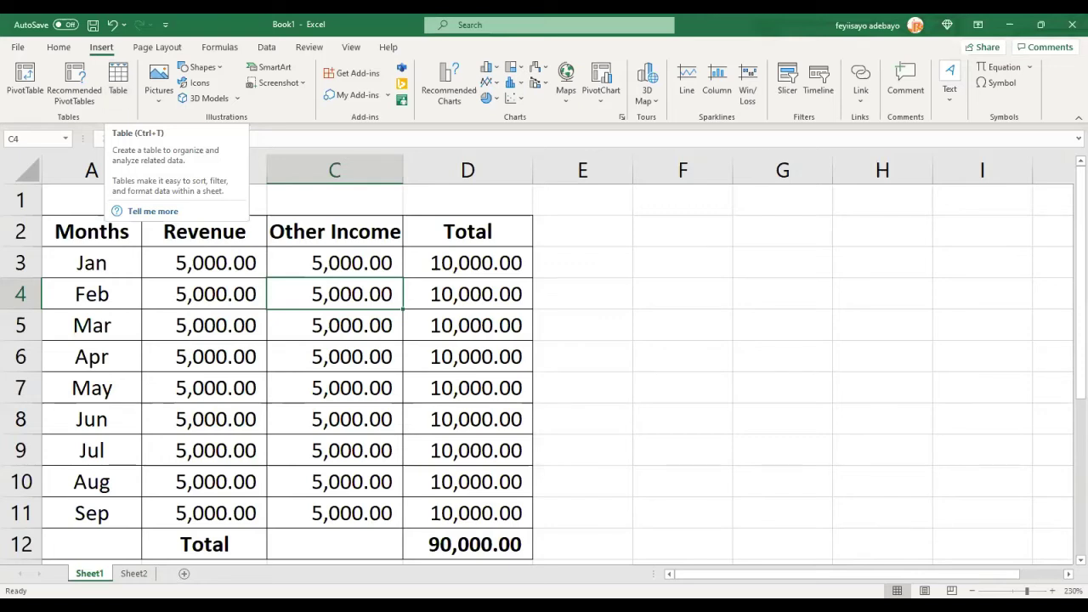
pyautogui.click(134, 574)
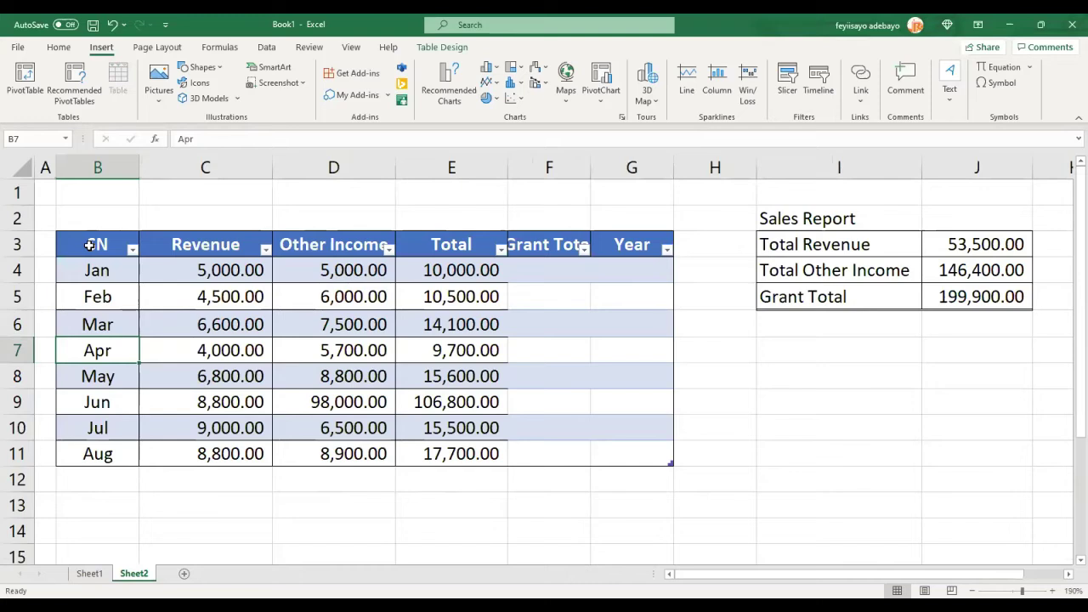
pyautogui.moveTo(121, 250); pyautogui.dragTo(578, 271)
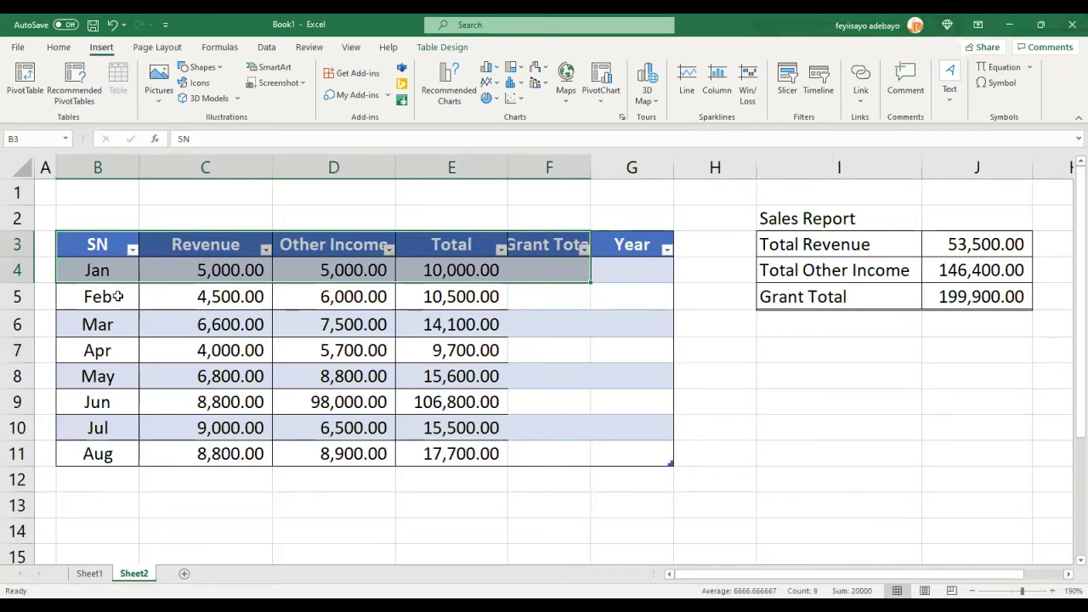
pyautogui.click(519, 206)
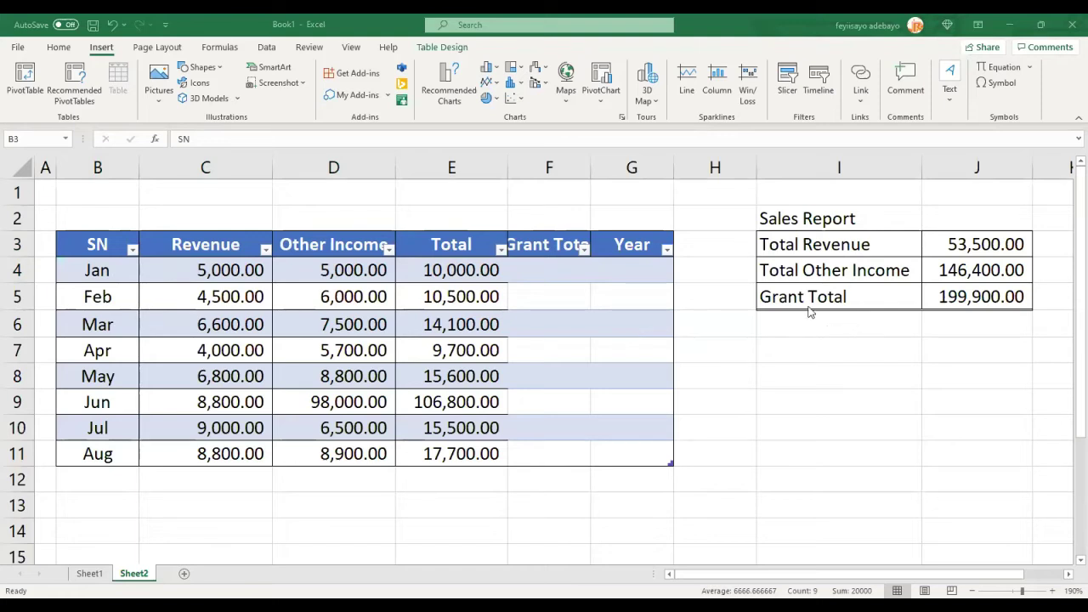
# Step: Re-enter the Total Revenue formula in J3 as a SUM of the Table1 Revenue column
pyautogui.click(964, 250)
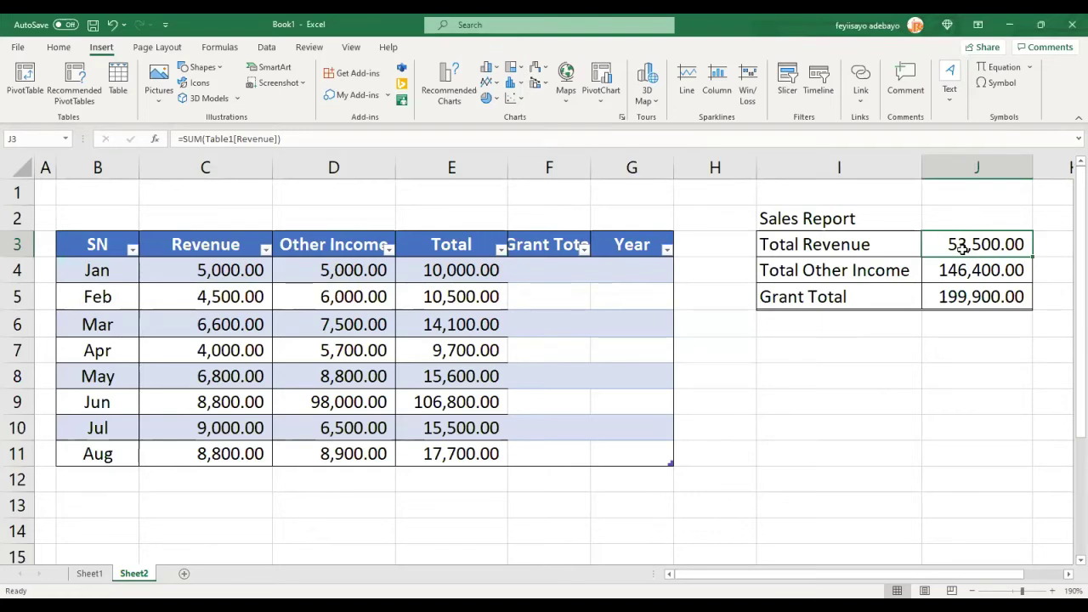
pyautogui.write('=')
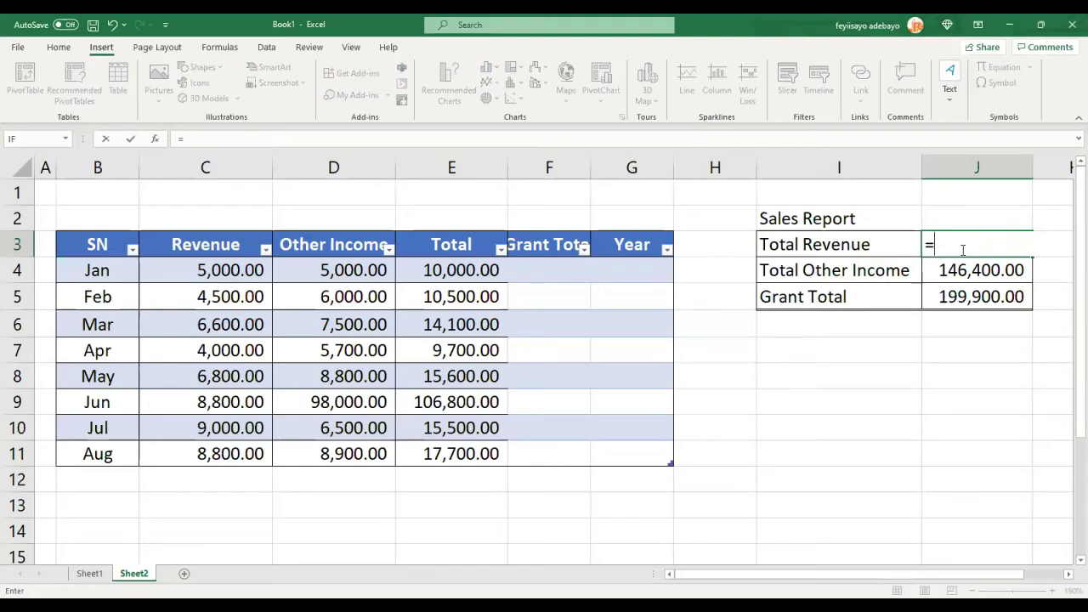
pyautogui.write('sum')
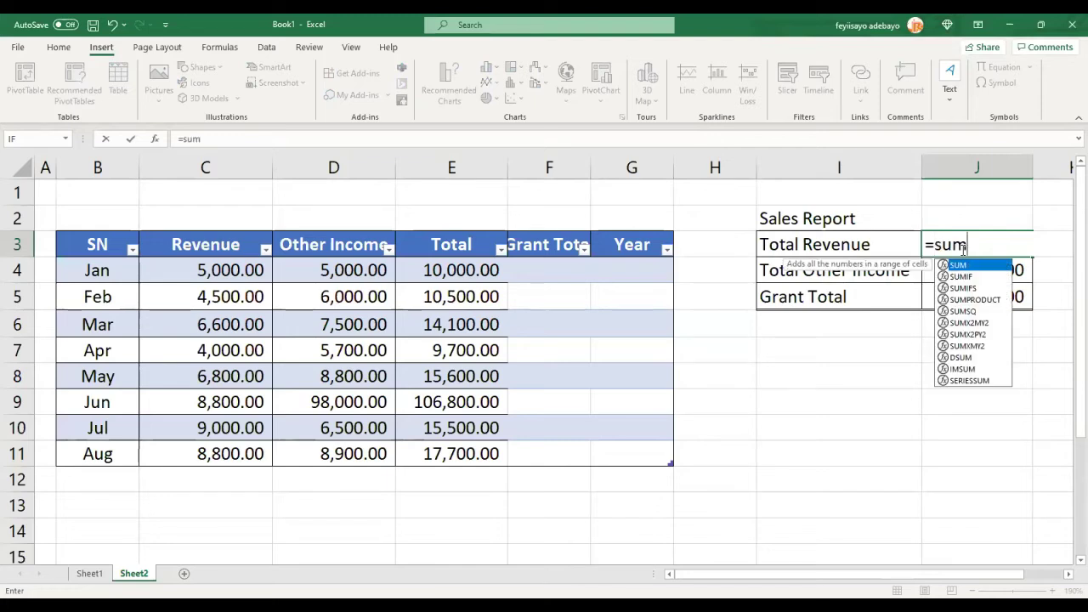
pyautogui.write('(')
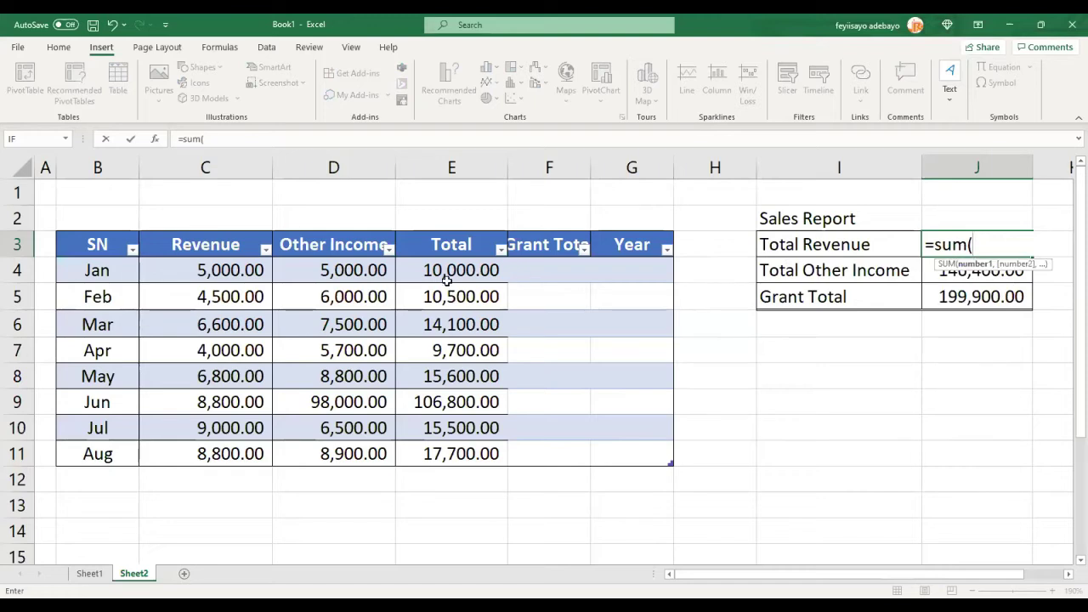
pyautogui.click(220, 273)
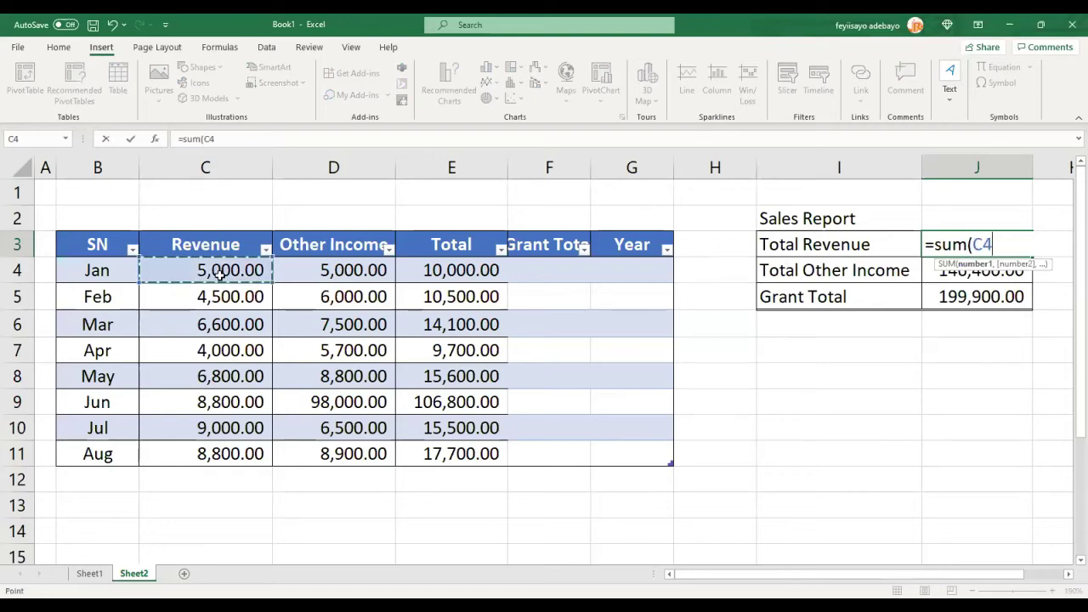
pyautogui.keyDown('shift'); pyautogui.click(226, 451); pyautogui.keyUp('shift')
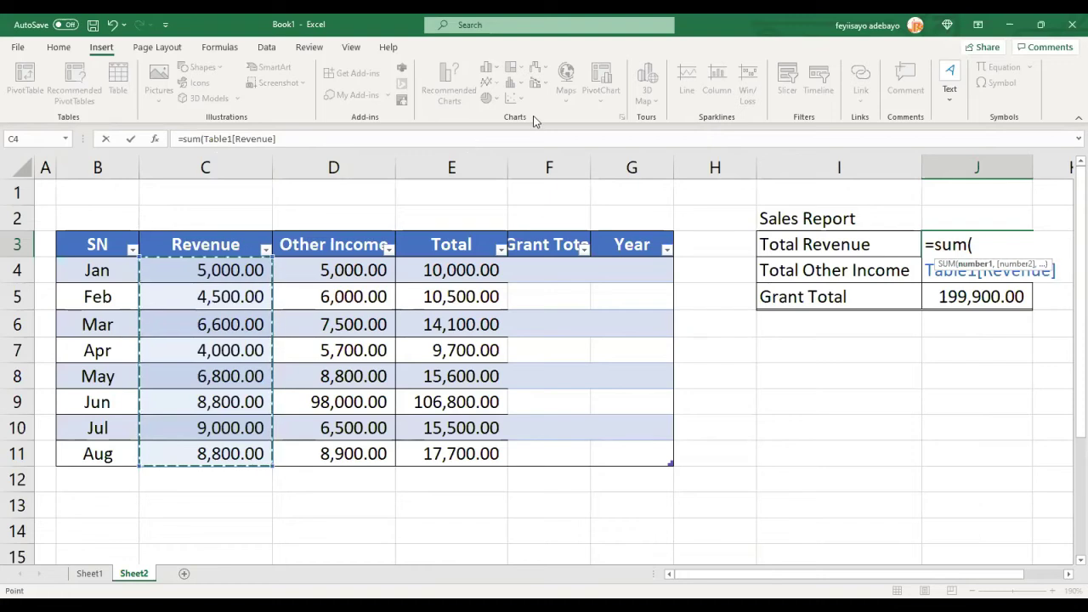
pyautogui.click(451, 118)
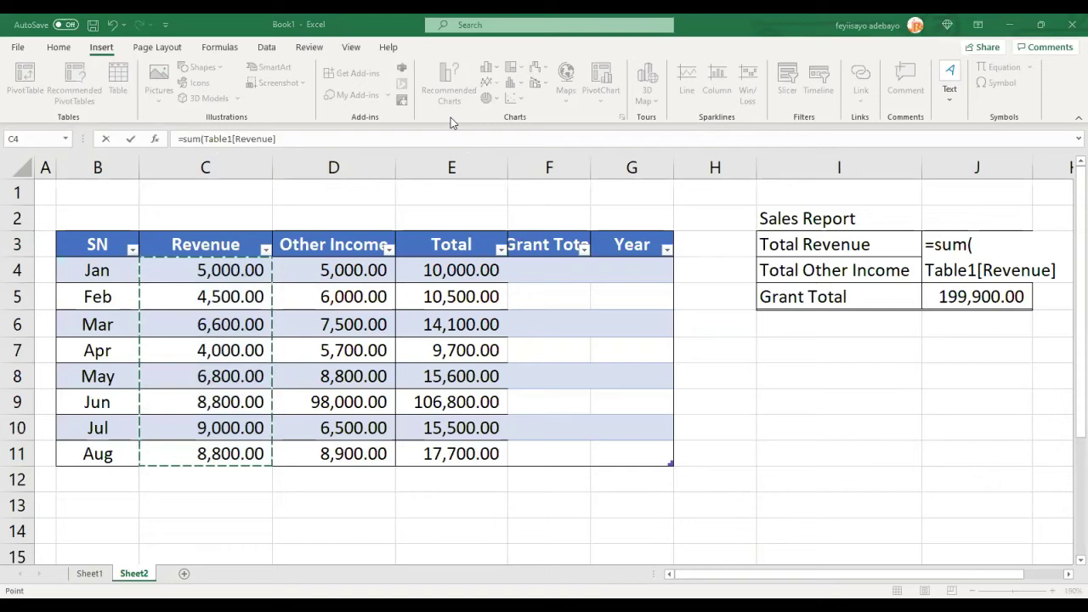
pyautogui.click(298, 143)
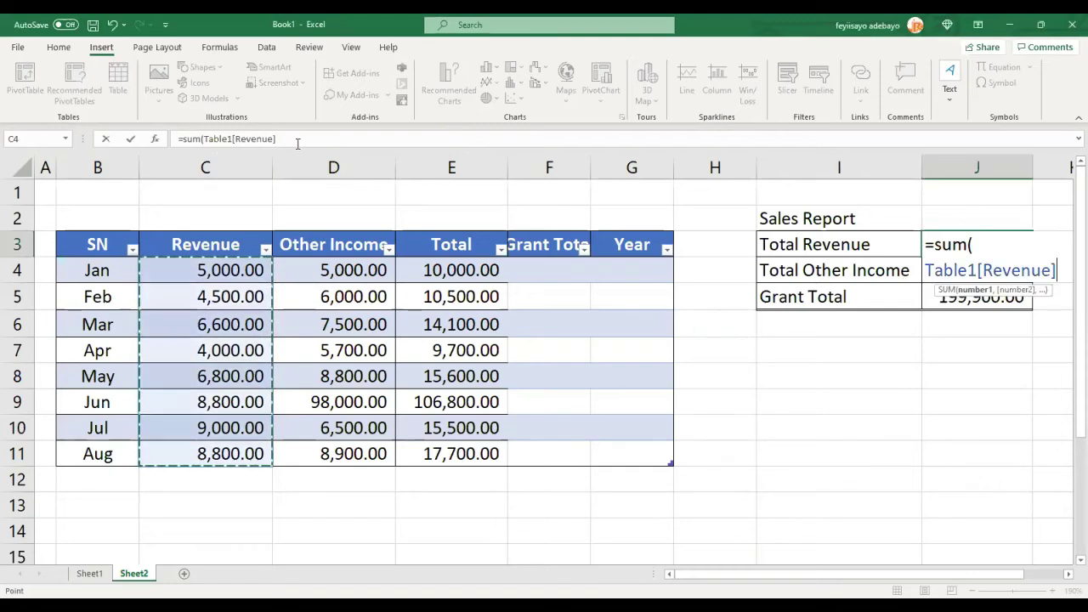
pyautogui.press('Return')
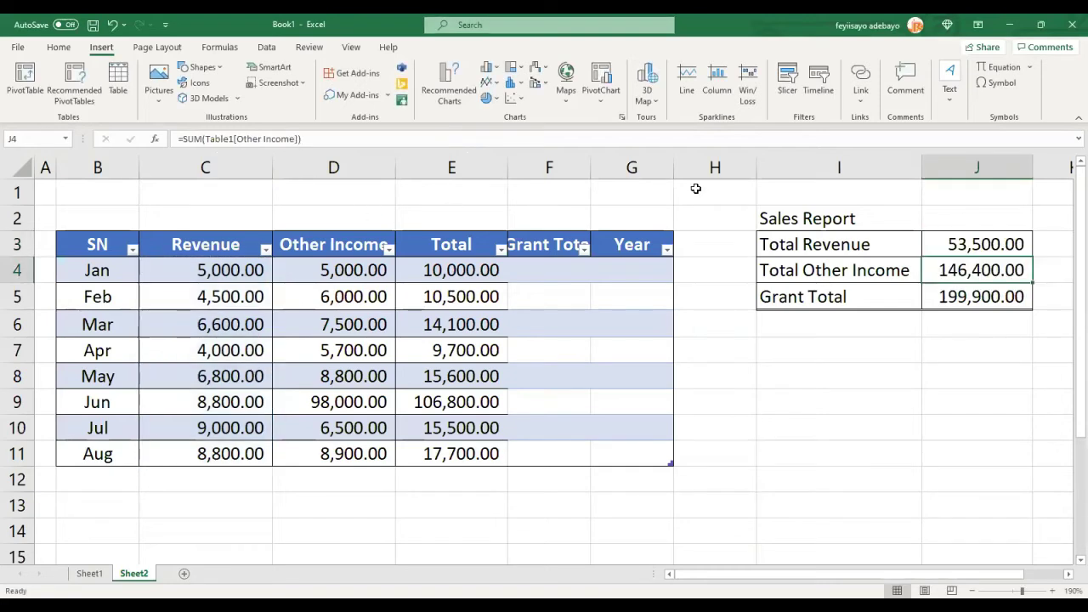
# Step: Re-enter the Total Other Income formula in J4 as a SUM of the Table1 Other Income column
pyautogui.doubleClick(945, 269)
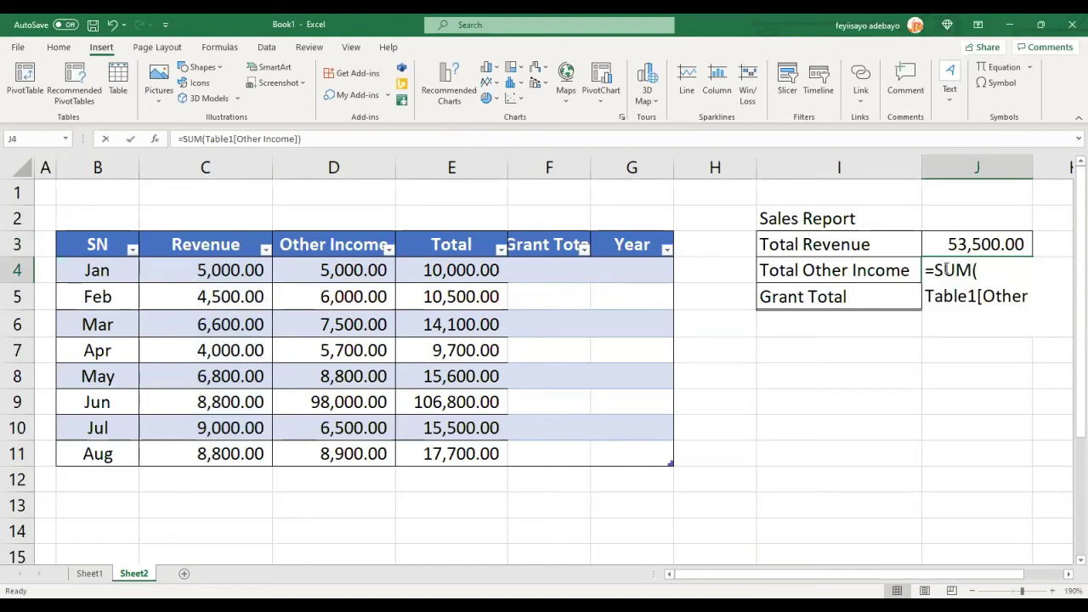
pyautogui.press('Escape')
pyautogui.write('=')
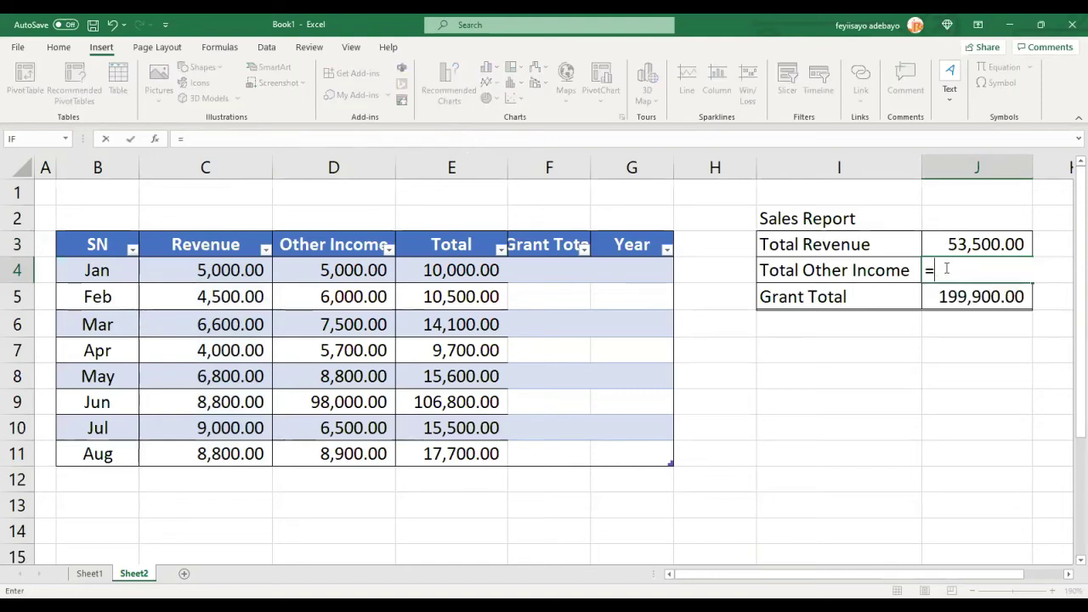
pyautogui.write('sum(')
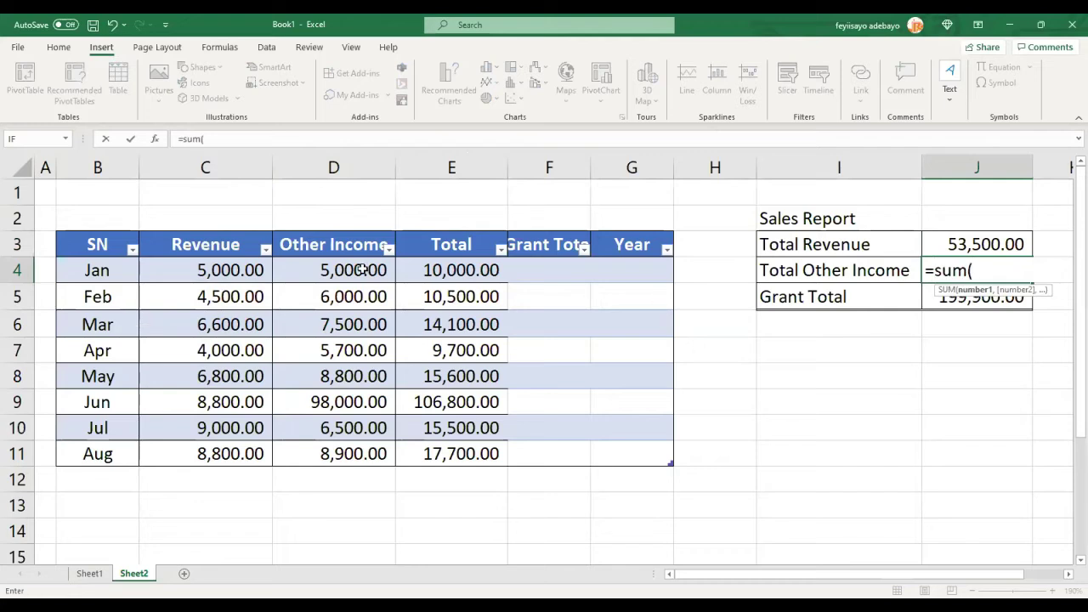
pyautogui.moveTo(328, 267); pyautogui.dragTo(347, 454)
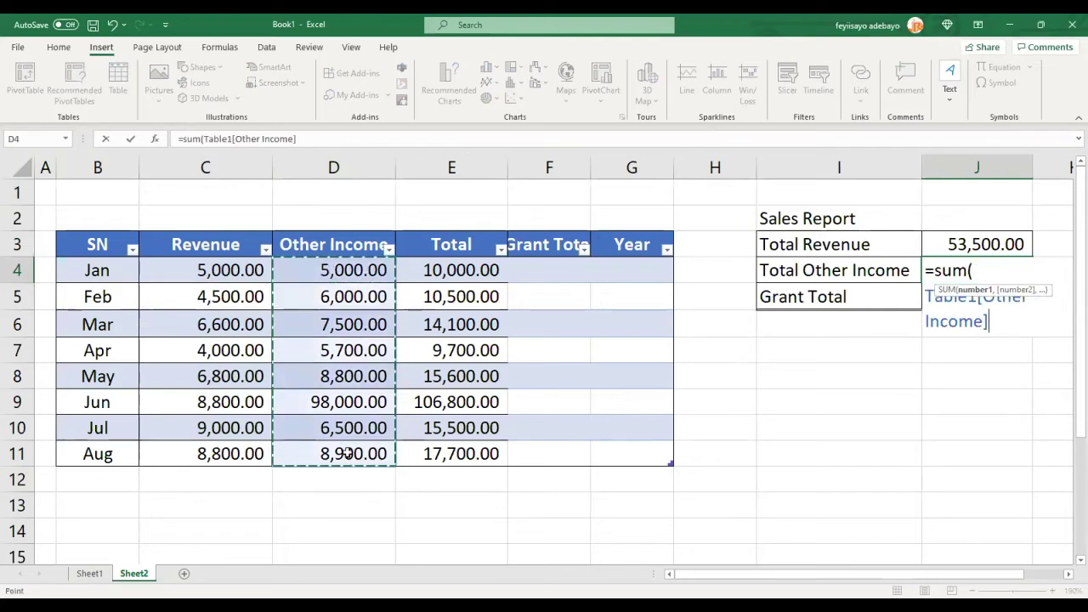
pyautogui.press('Return')
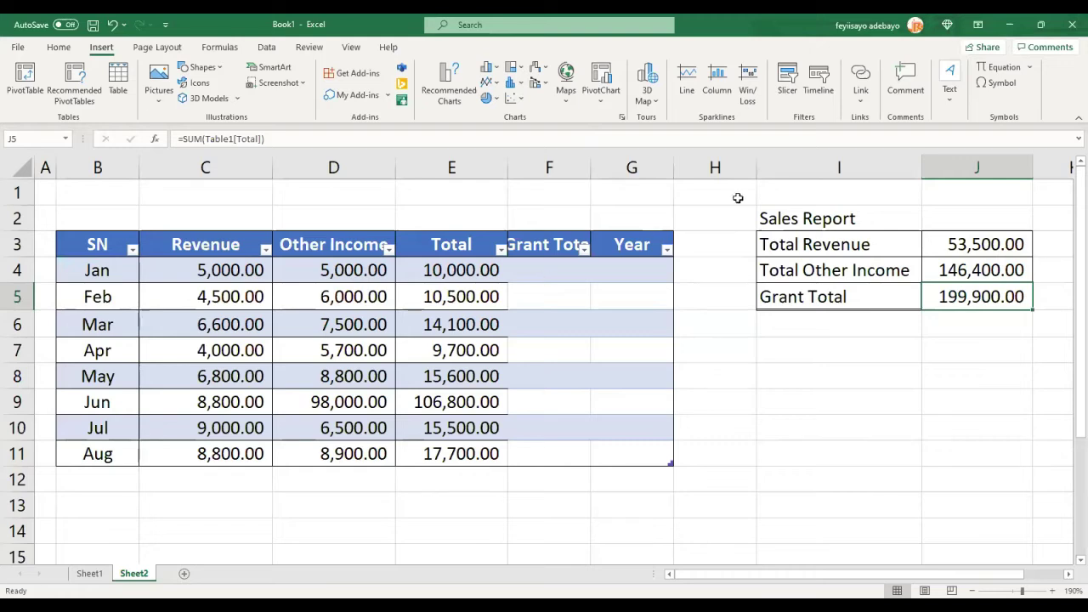
# Step: Copy the Sales Report block I2:J5 and paste it into a new worksheet starting at B4
pyautogui.moveTo(775, 212); pyautogui.dragTo(1005, 287)
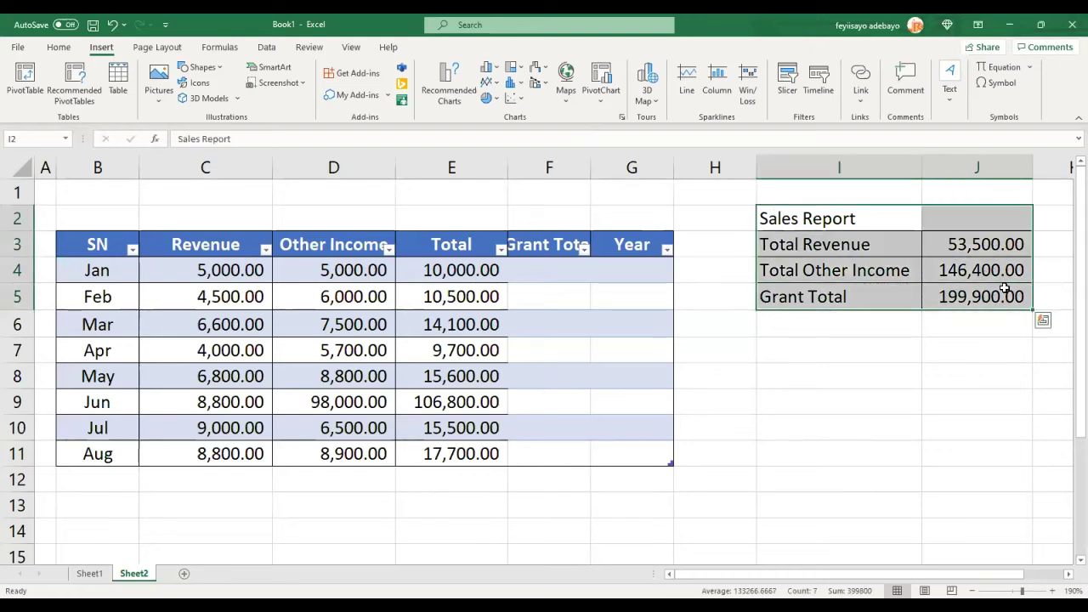
pyautogui.hotkey('ctrl', 'c')
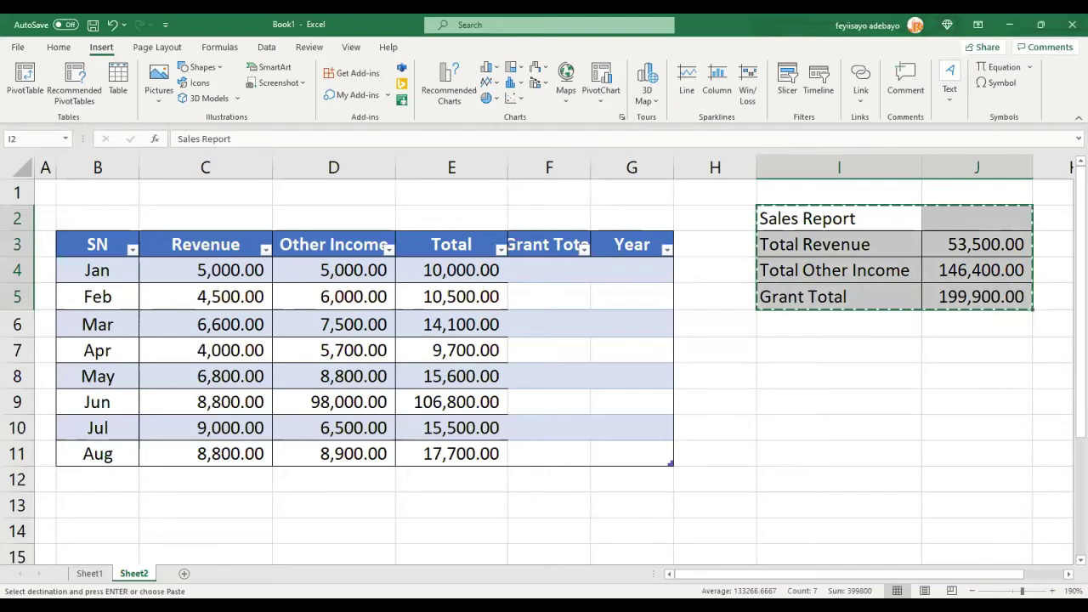
pyautogui.click(183, 574)
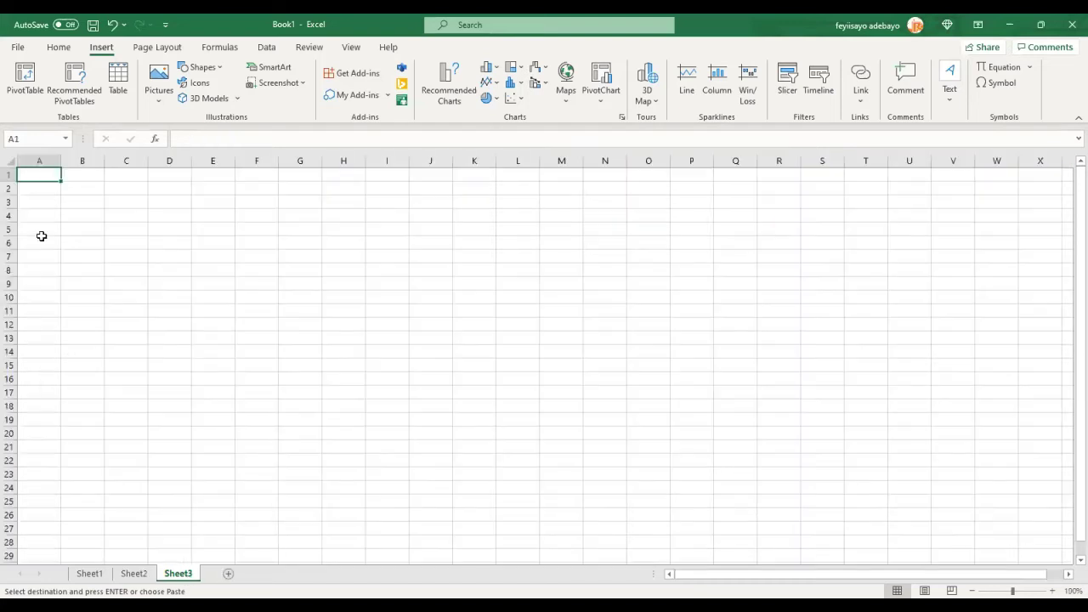
pyautogui.click(66, 213)
pyautogui.hotkey('ctrl', 'v')
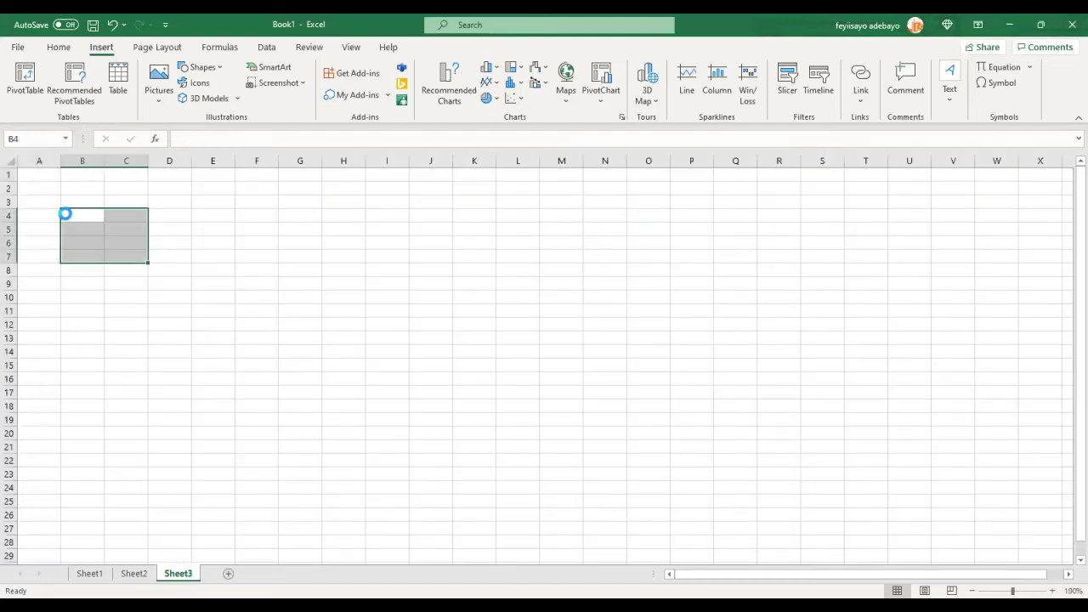
# Step: Try fitting columns B and C of Sheet3 to the pasted report, and undo both the widths and the paste
pyautogui.doubleClick(107, 161)
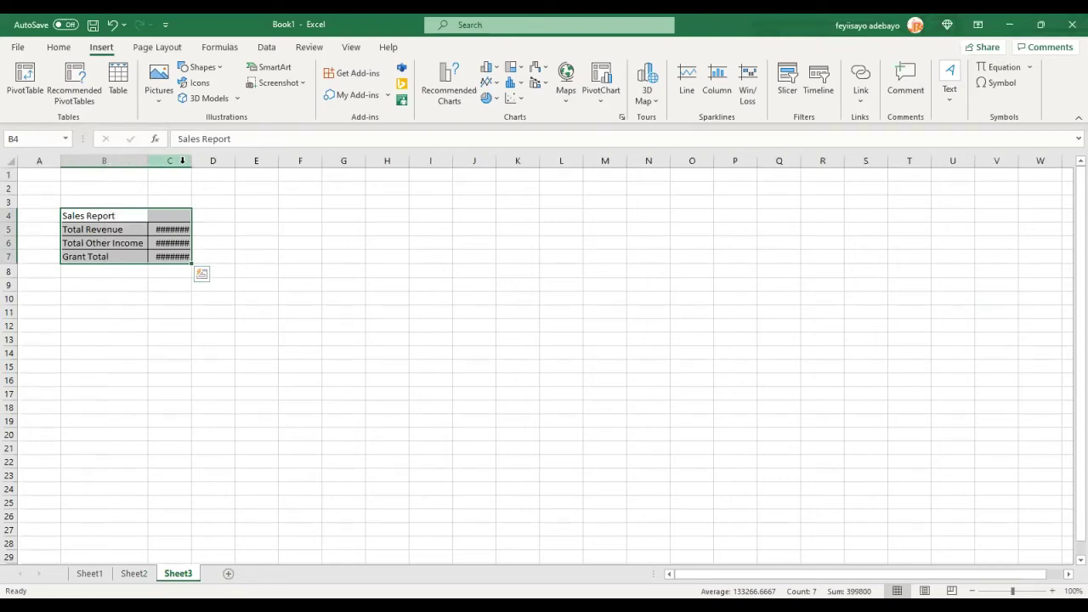
pyautogui.doubleClick(189, 160)
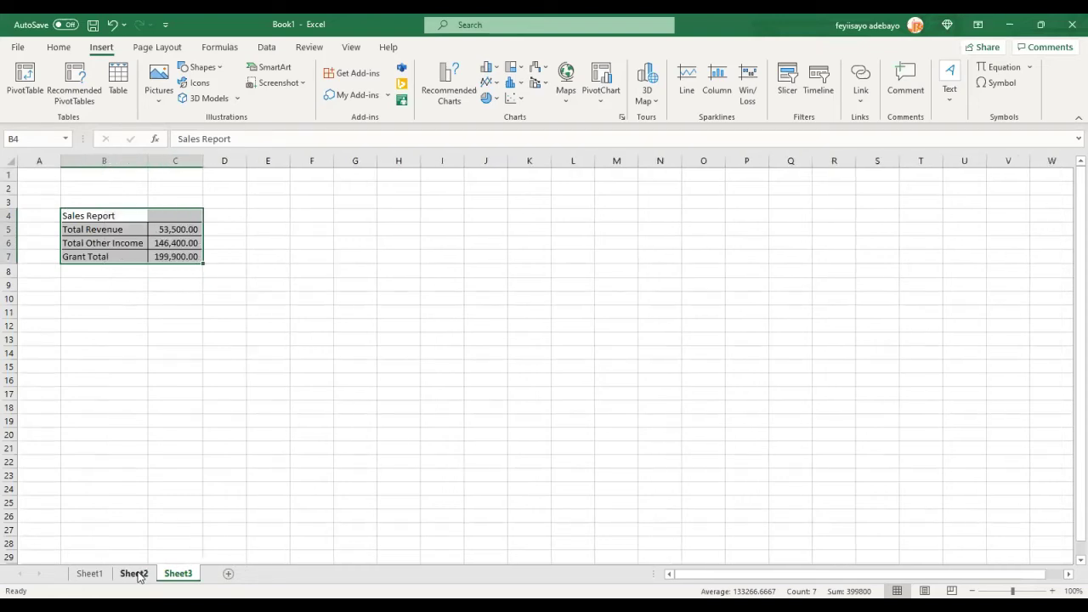
pyautogui.hotkey('ctrl', 'z')
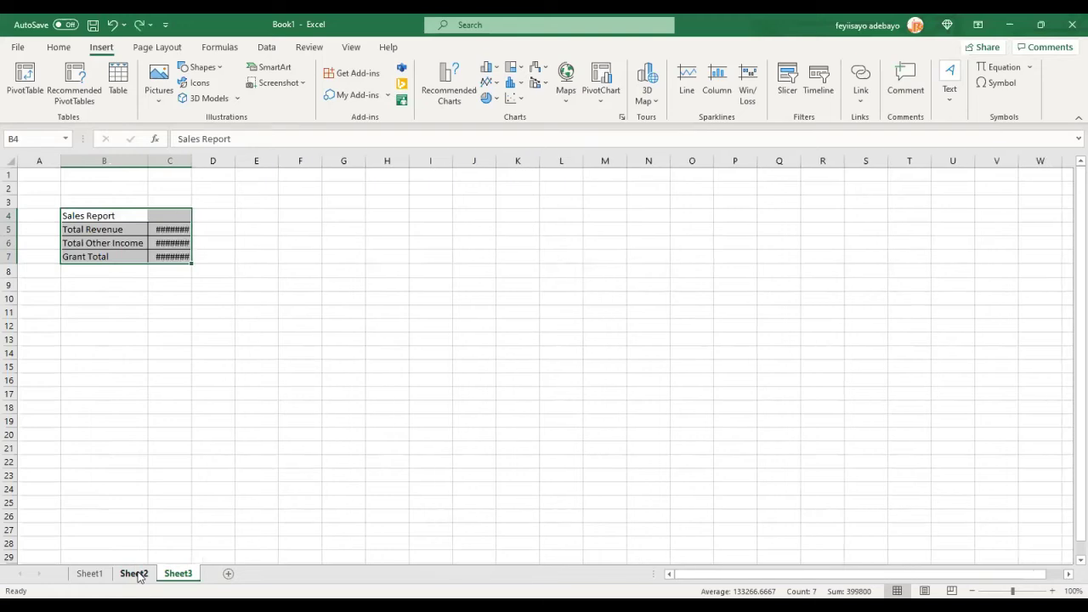
pyautogui.hotkey('ctrl', 'z')
# Step: Move the Sales Report block I2:J5 from Sheet2 to Sheet3, starting at cell B4
pyautogui.hotkey('ctrl', 'c')
pyautogui.click(141, 577)
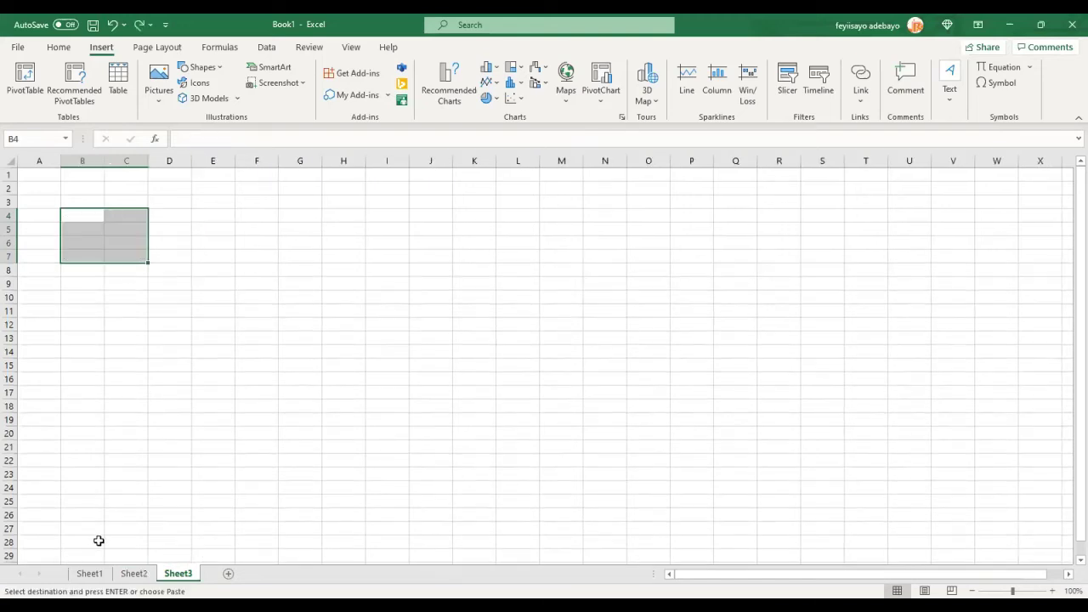
pyautogui.click(131, 577)
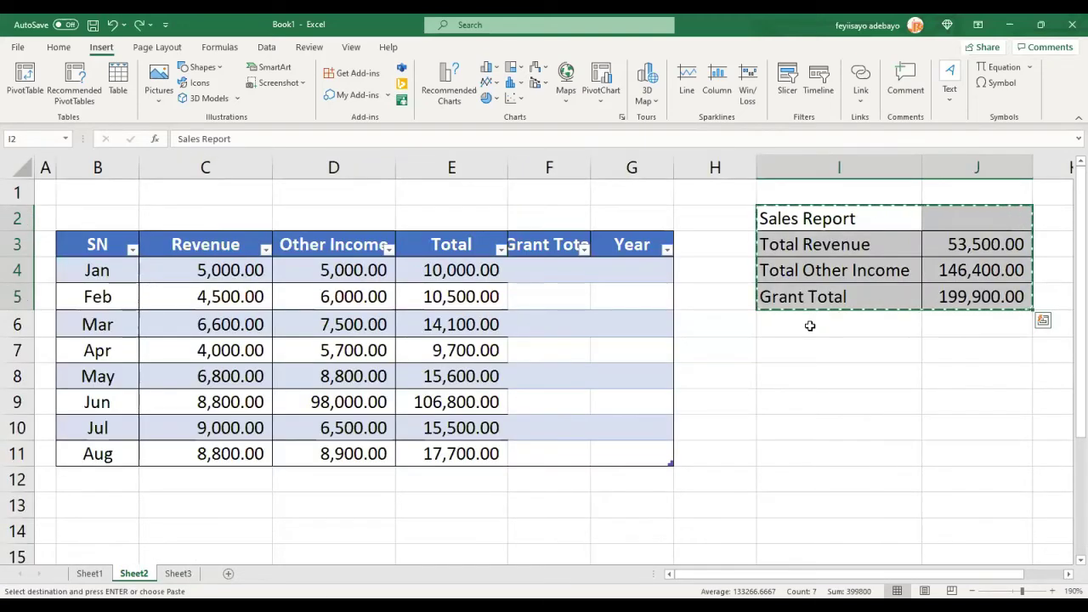
pyautogui.click(181, 576)
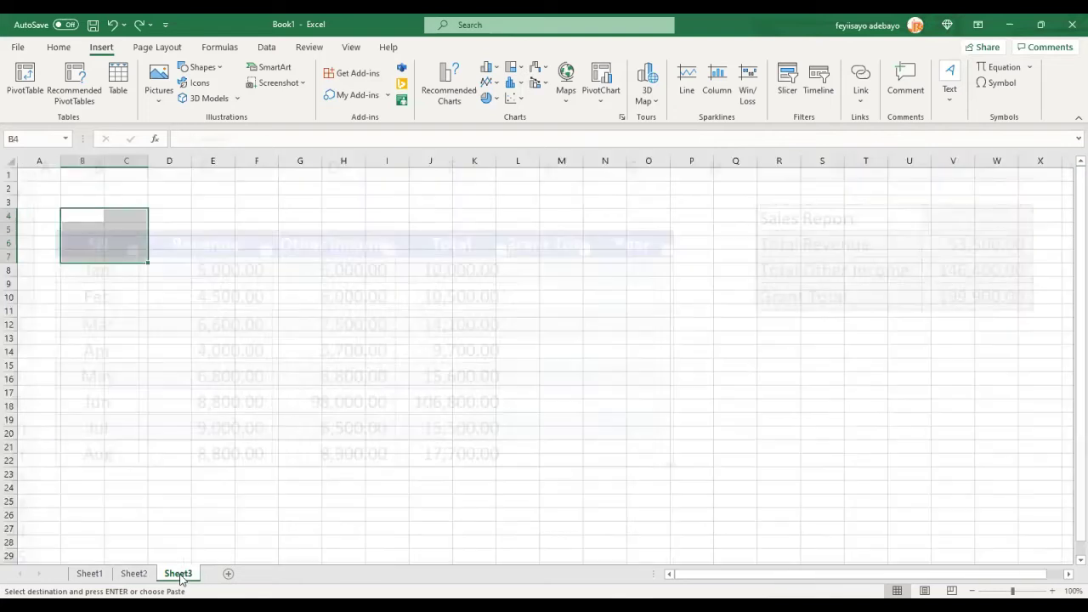
pyautogui.click(75, 218)
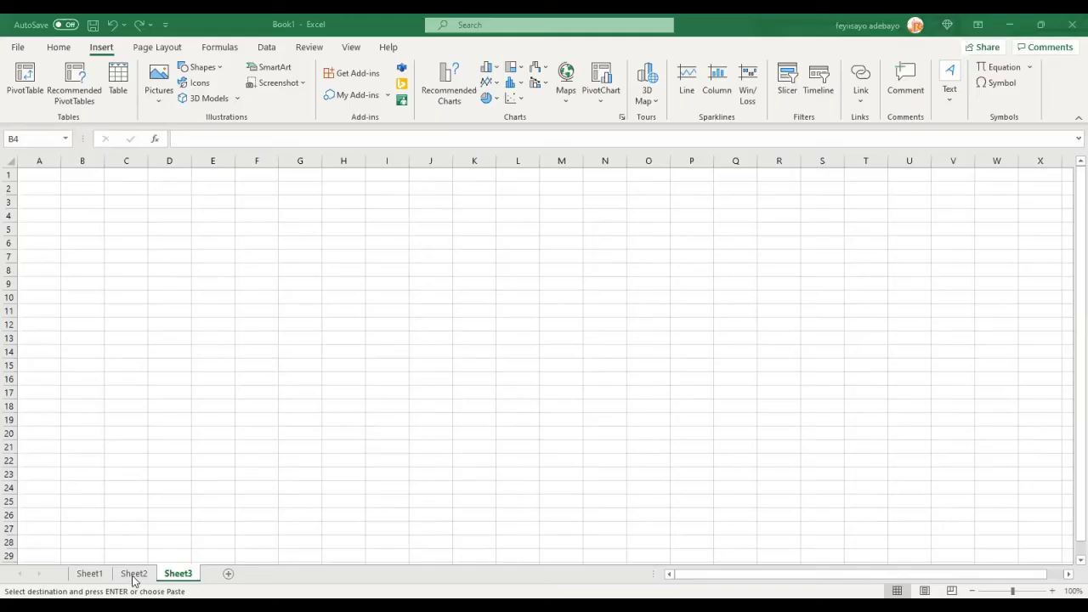
pyautogui.click(136, 579)
pyautogui.click(174, 577)
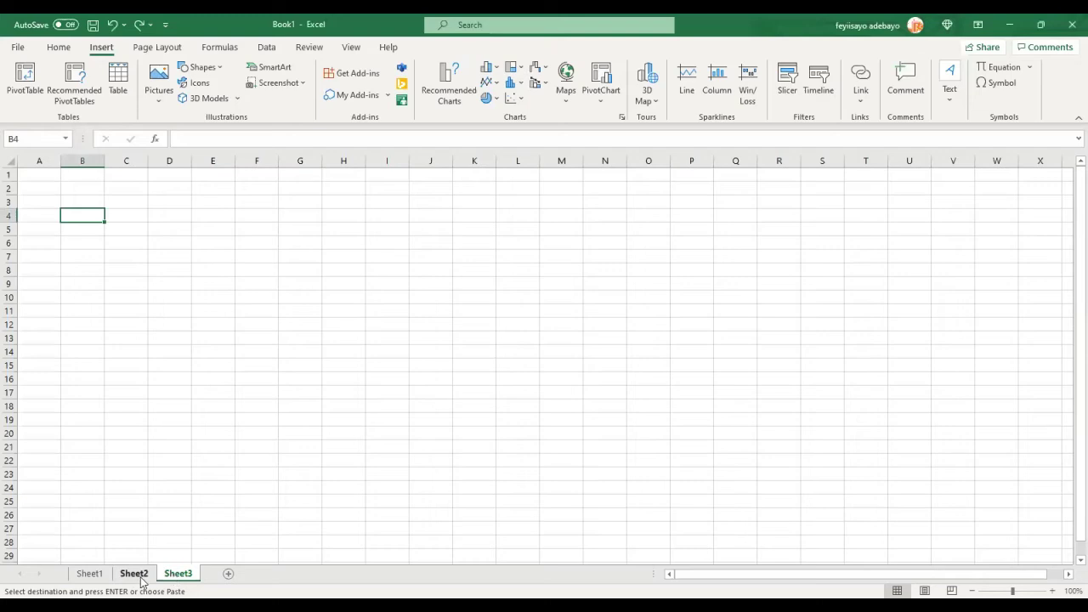
pyautogui.click(133, 574)
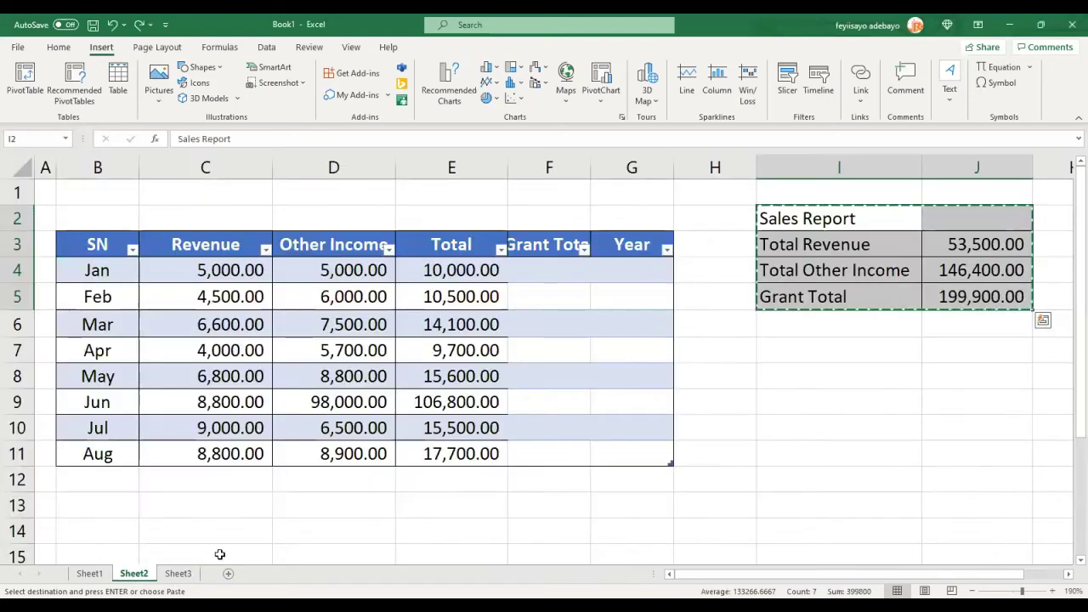
pyautogui.click(179, 574)
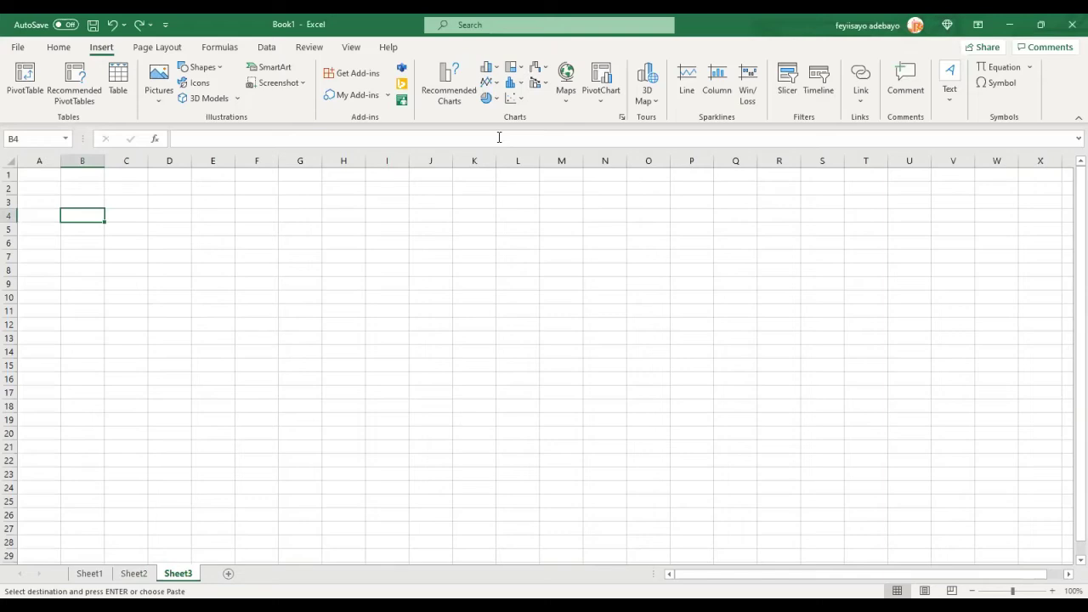
pyautogui.click(88, 225)
pyautogui.hotkey('ctrl', 'v')
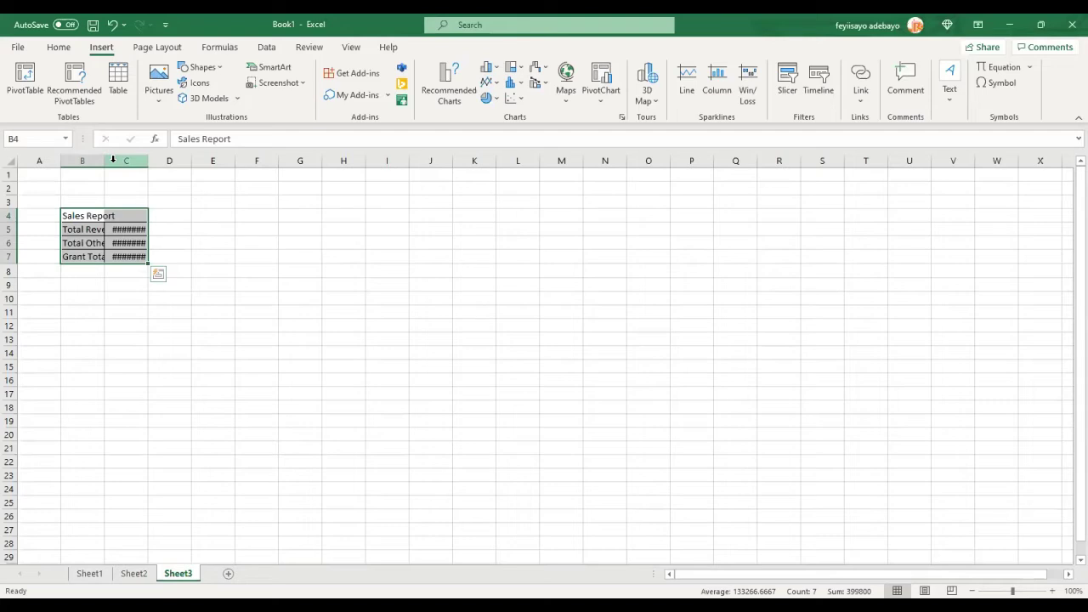
# Step: Fit columns B and C of Sheet3 to their contents and widen column C slightly further
pyautogui.click(113, 159)
pyautogui.doubleClick(103, 161)
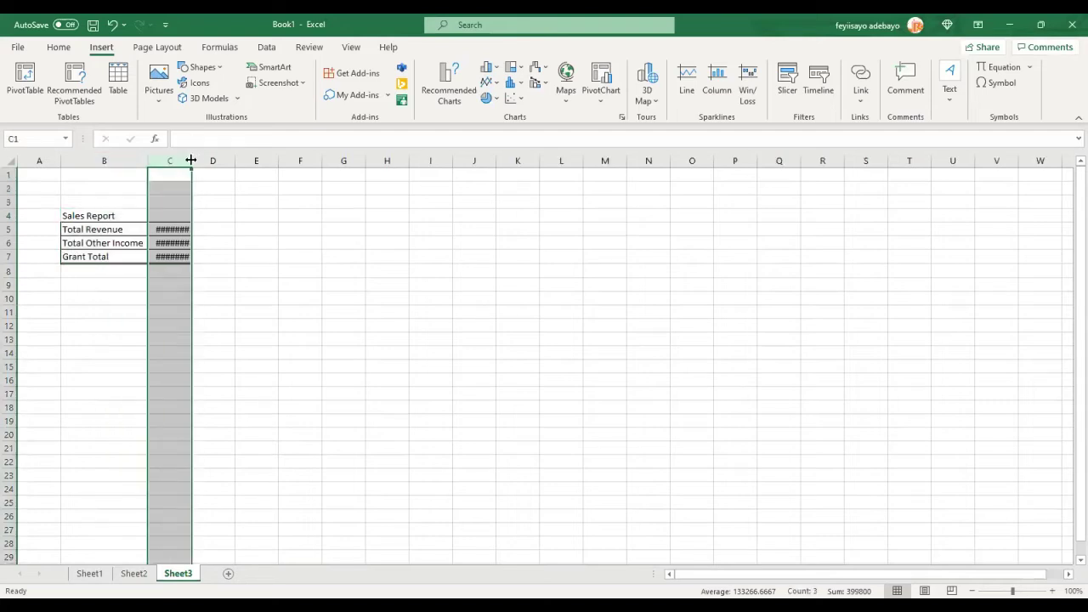
pyautogui.doubleClick(191, 160)
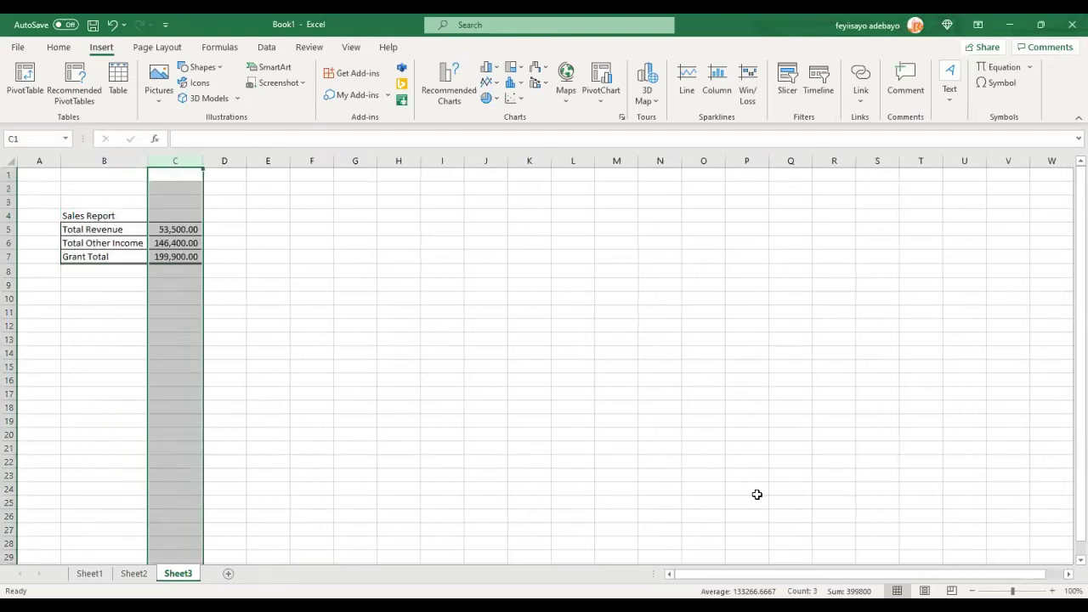
pyautogui.click(1054, 591)
pyautogui.click(1054, 591)
pyautogui.click(1054, 590)
pyautogui.click(1054, 591)
pyautogui.click(1054, 590)
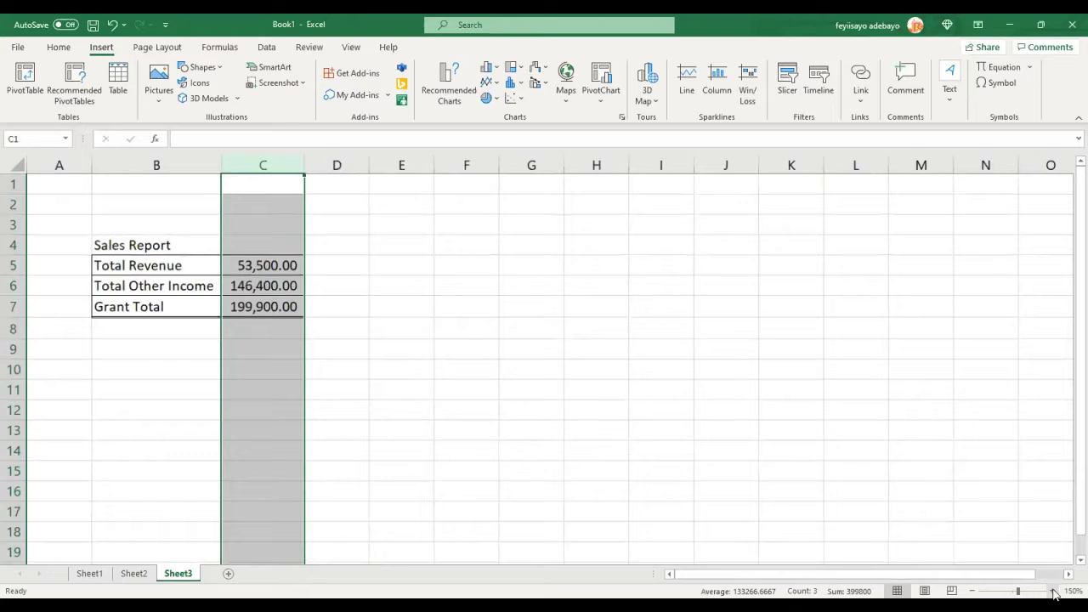
pyautogui.click(1054, 591)
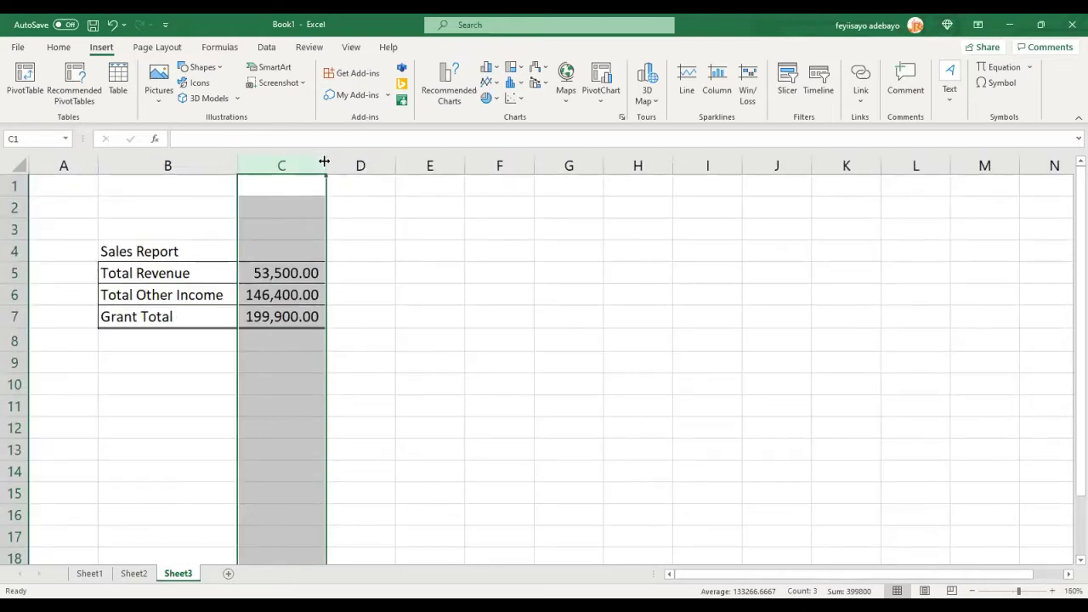
pyautogui.moveTo(324, 162); pyautogui.dragTo(343, 165)
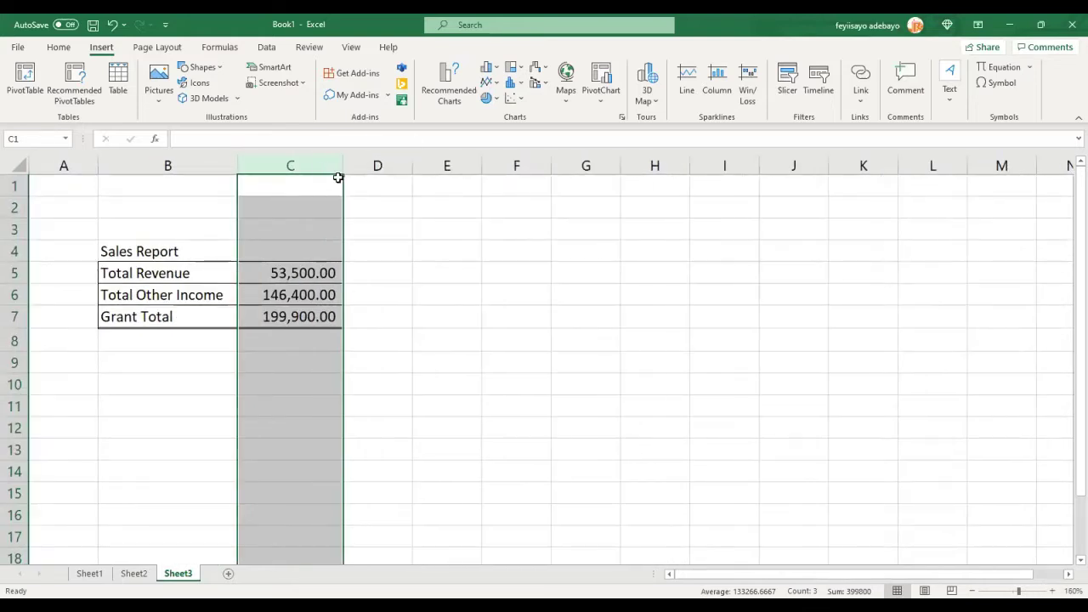
# Step: Add a Sep row to the Sheet2 table with Revenue 9900 and Other Income 10,500, and check the Sales Report totals on Sheet3
pyautogui.click(132, 574)
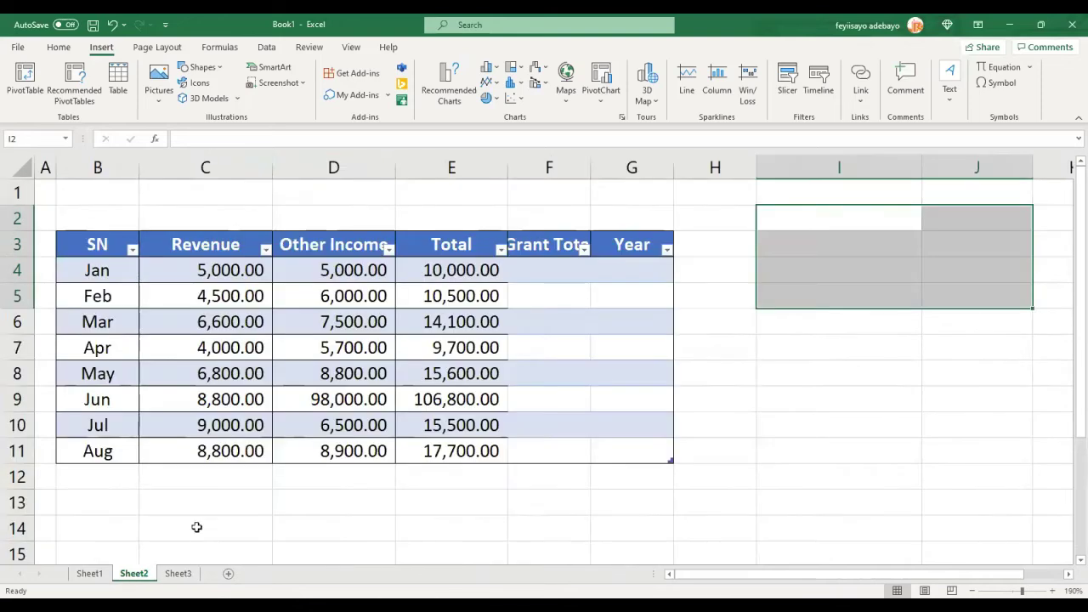
pyautogui.click(239, 497)
pyautogui.click(75, 476)
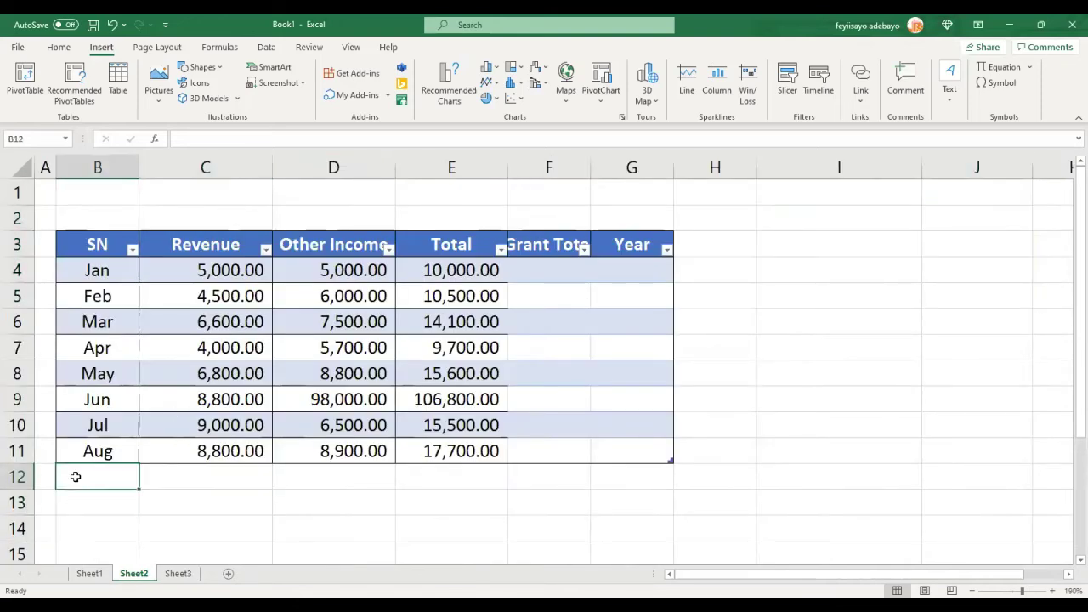
pyautogui.write('Sep')
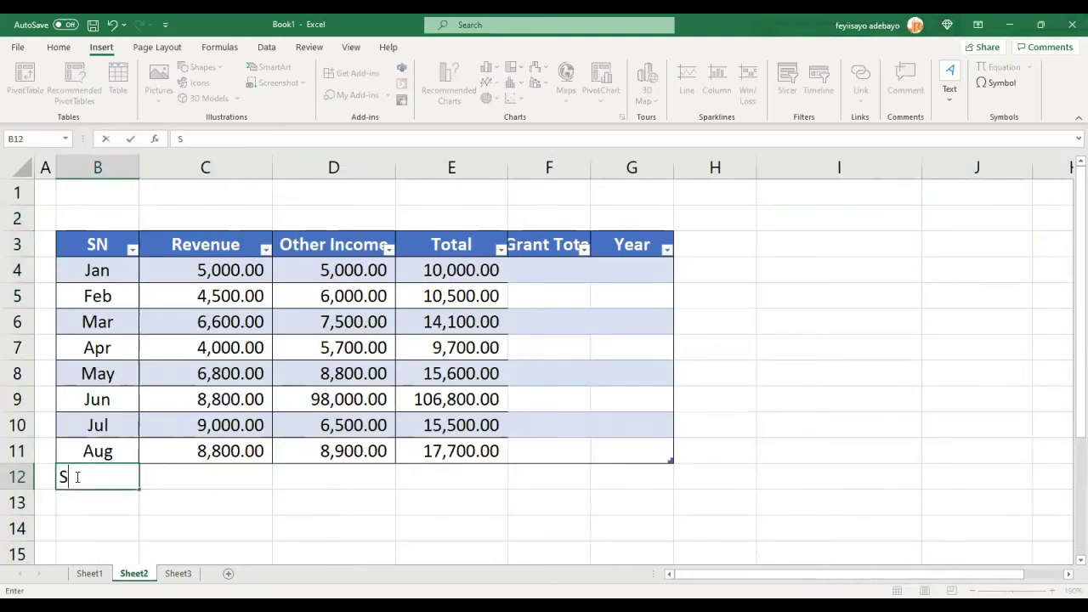
pyautogui.press('Tab')
pyautogui.write('9900')
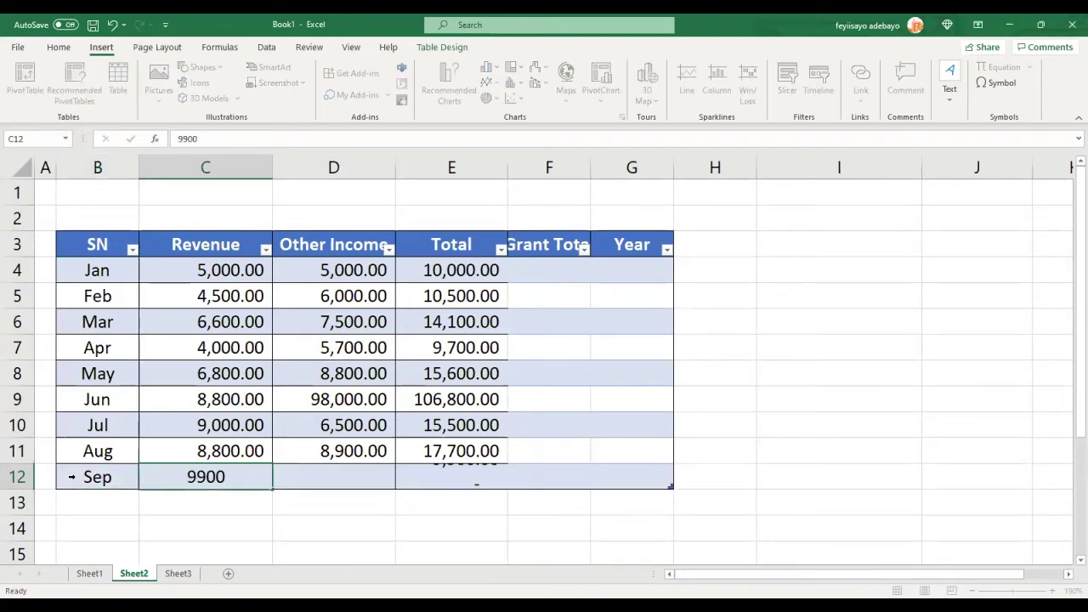
pyautogui.press('Tab')
pyautogui.write('10,500')
pyautogui.press('Tab')
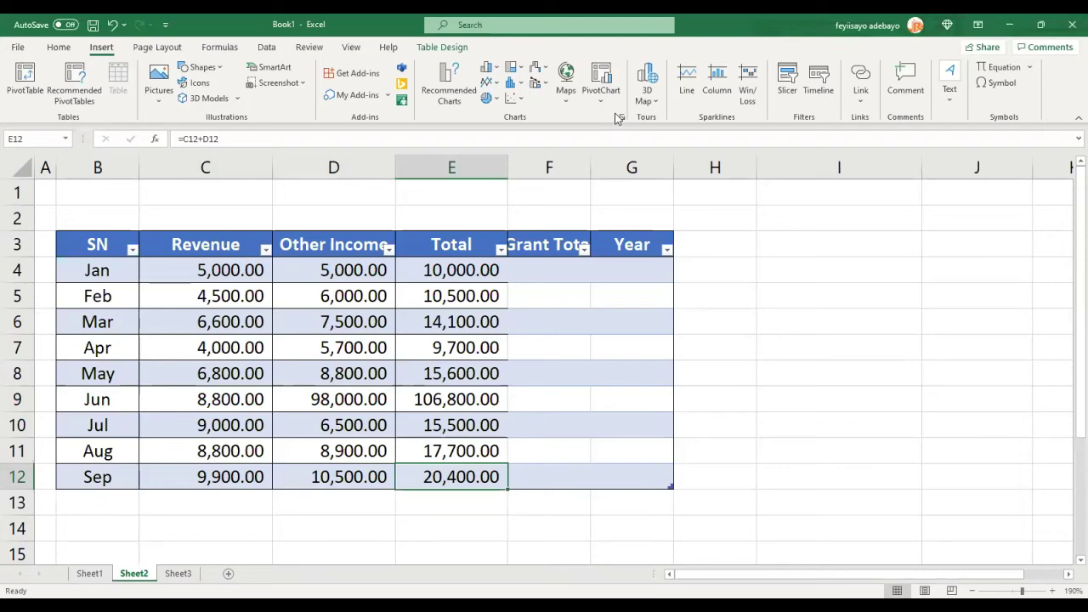
pyautogui.click(151, 578)
pyautogui.click(180, 576)
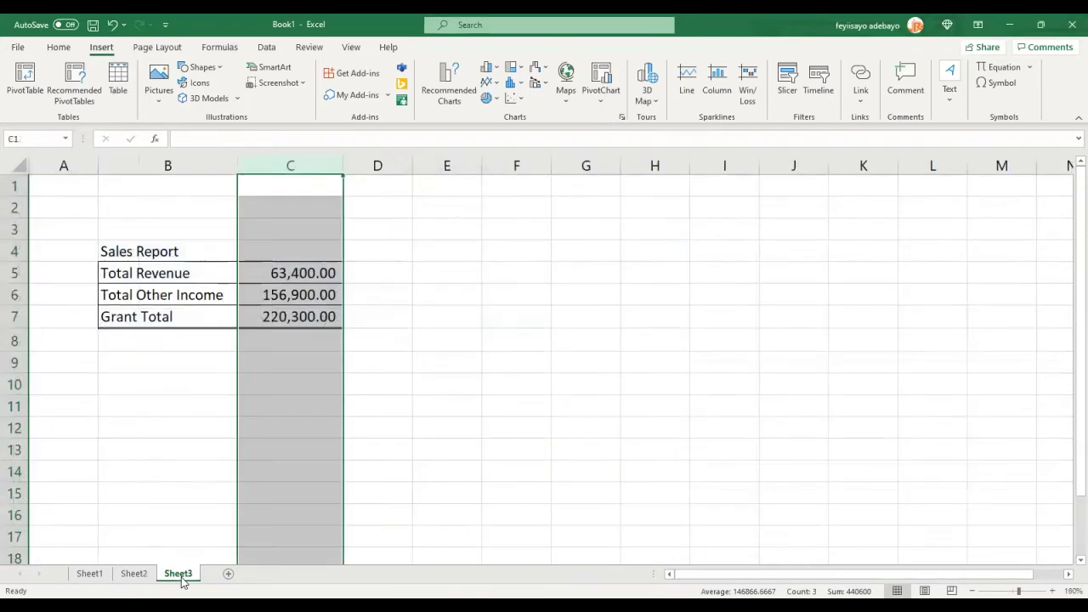
pyautogui.click(138, 577)
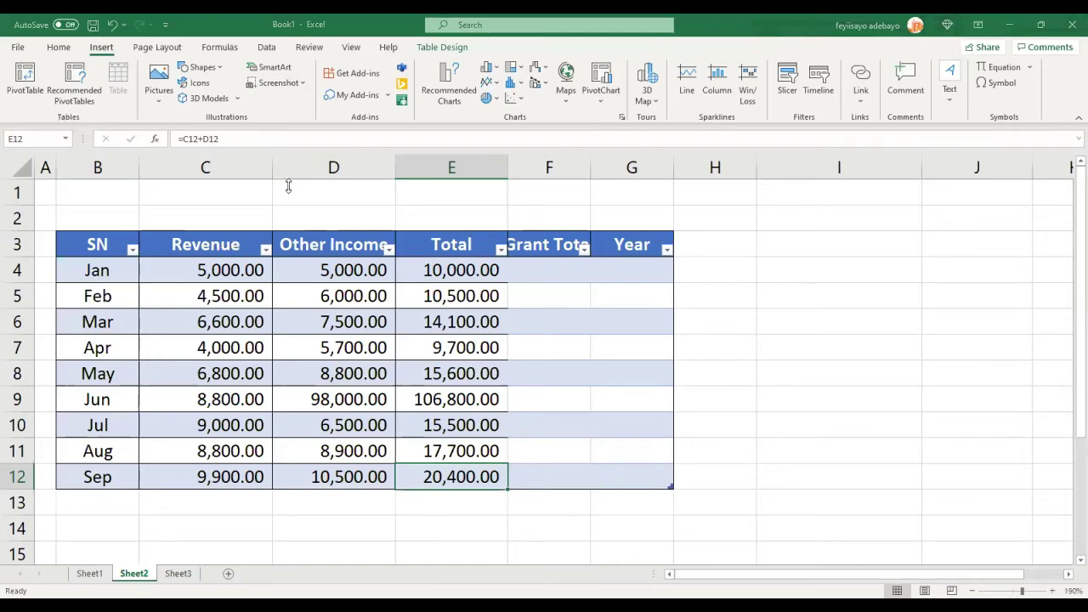
# Step: Save the workbook as Excel Series 4 in the Excel Training folder
pyautogui.hotkey('ctrl', 's')
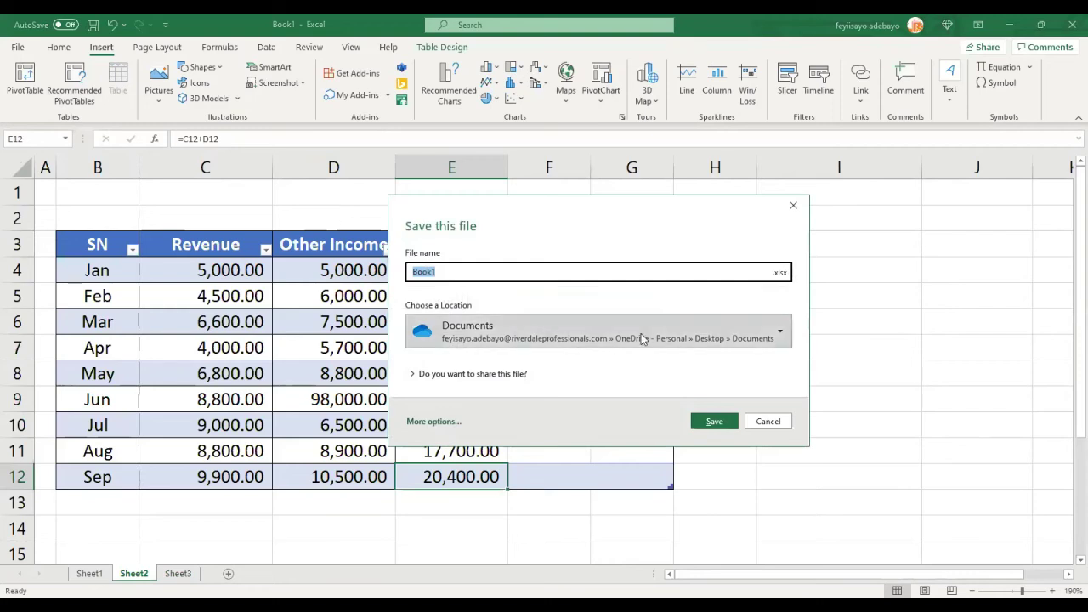
pyautogui.click(591, 338)
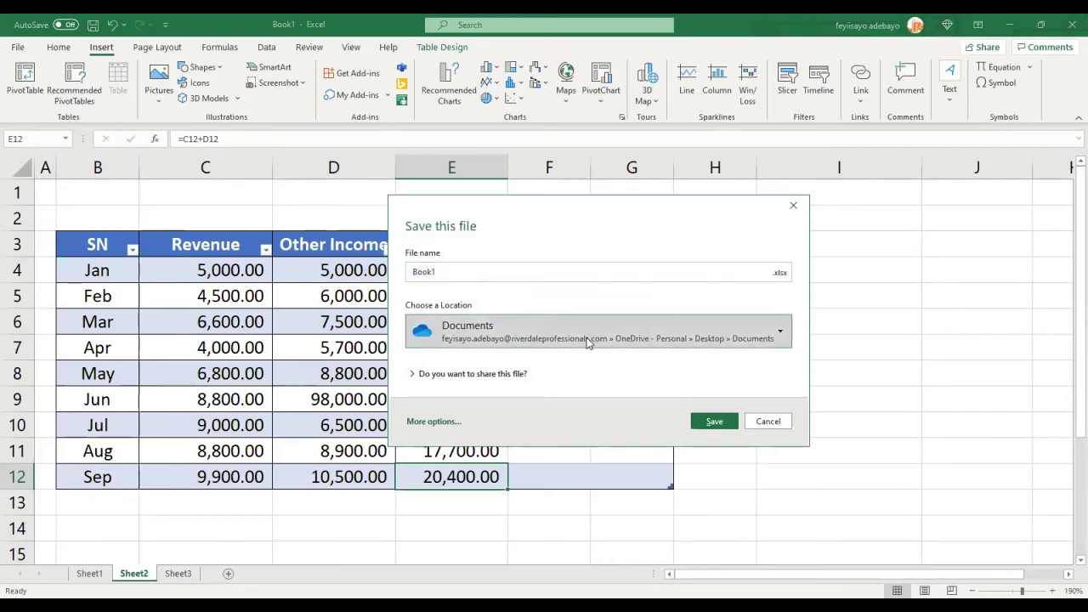
pyautogui.click(587, 340)
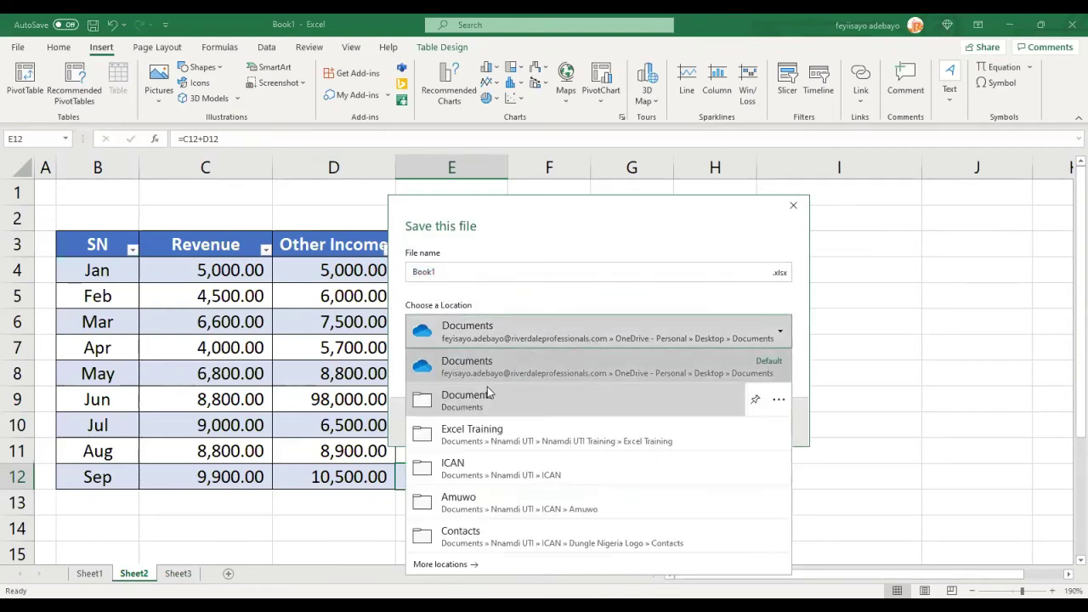
pyautogui.click(437, 402)
pyautogui.click(464, 333)
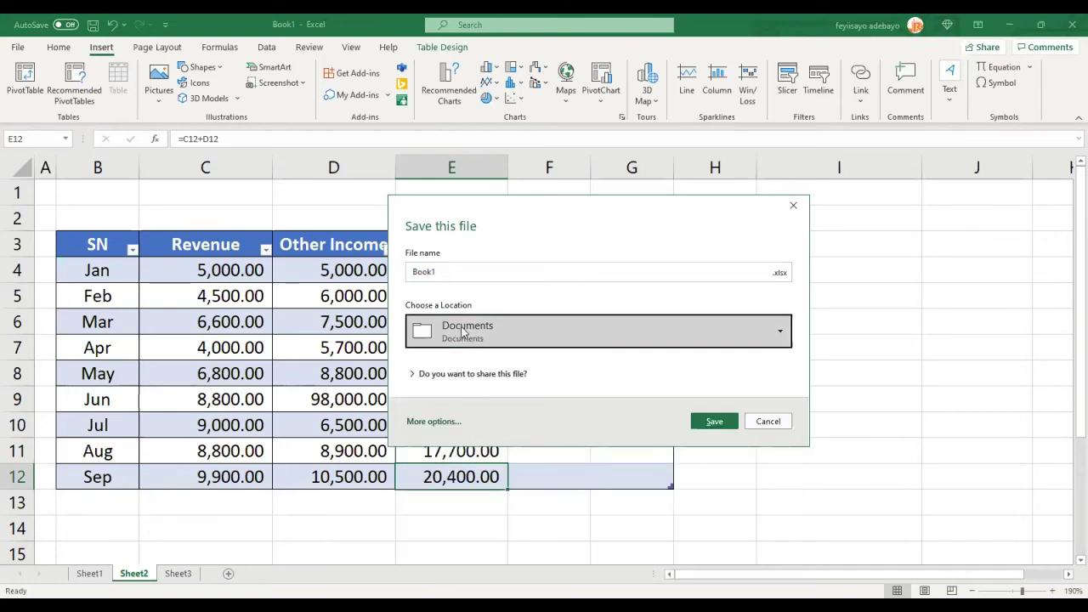
pyautogui.click(517, 332)
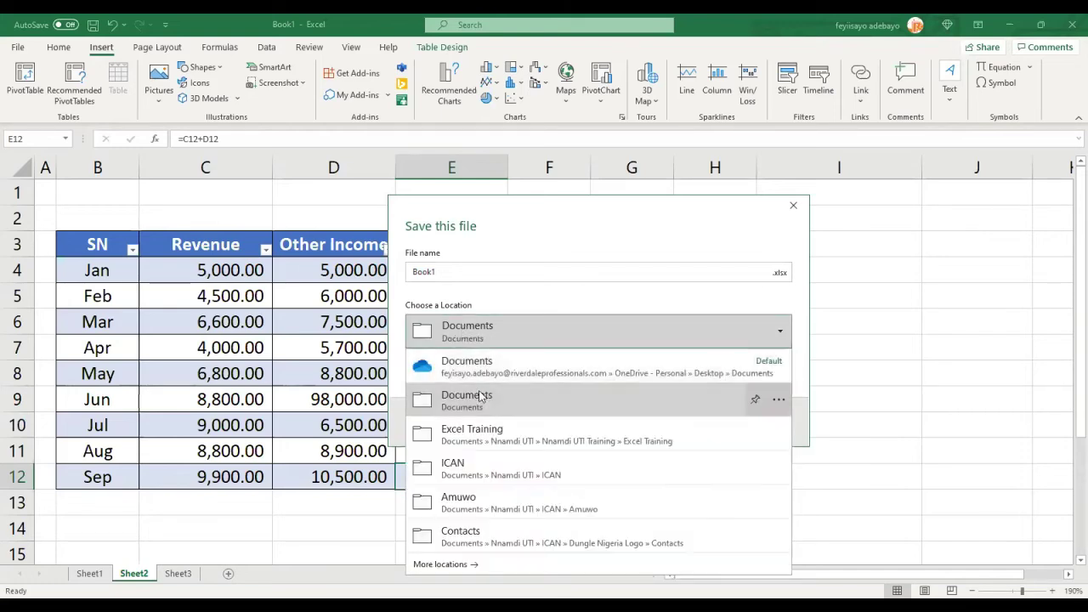
pyautogui.click(451, 436)
pyautogui.click(456, 271)
pyautogui.moveTo(408, 272); pyautogui.dragTo(452, 276)
pyautogui.write('E')
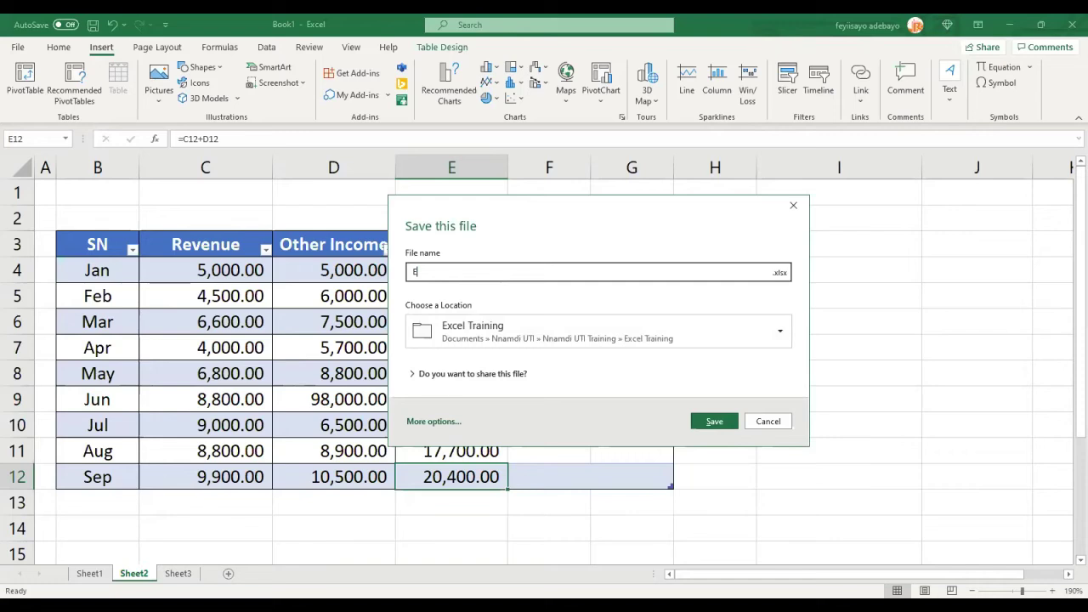
pyautogui.write('xcel Series 4')
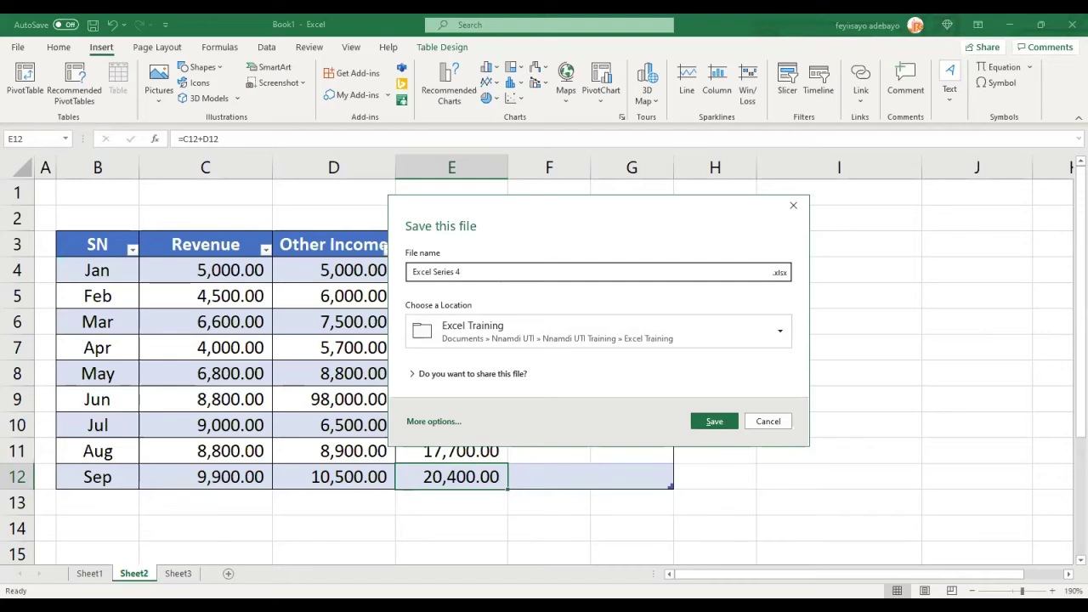
pyautogui.click(714, 423)
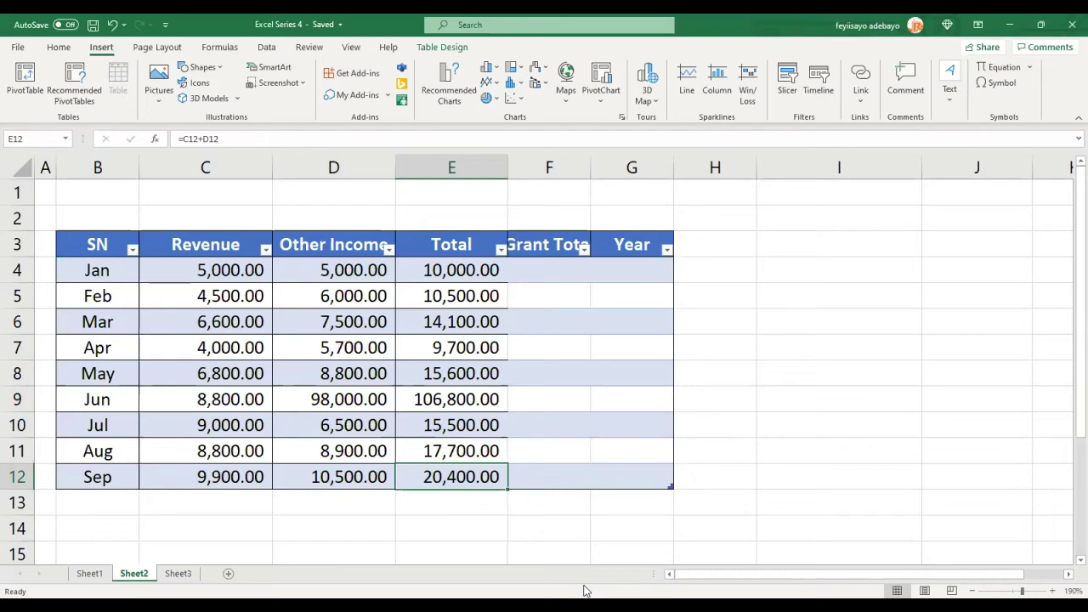
# Step: Create a PivotTable from the monthly income table on Sheet2 (Table1), placing the report in a new worksheet
pyautogui.click(586, 605)
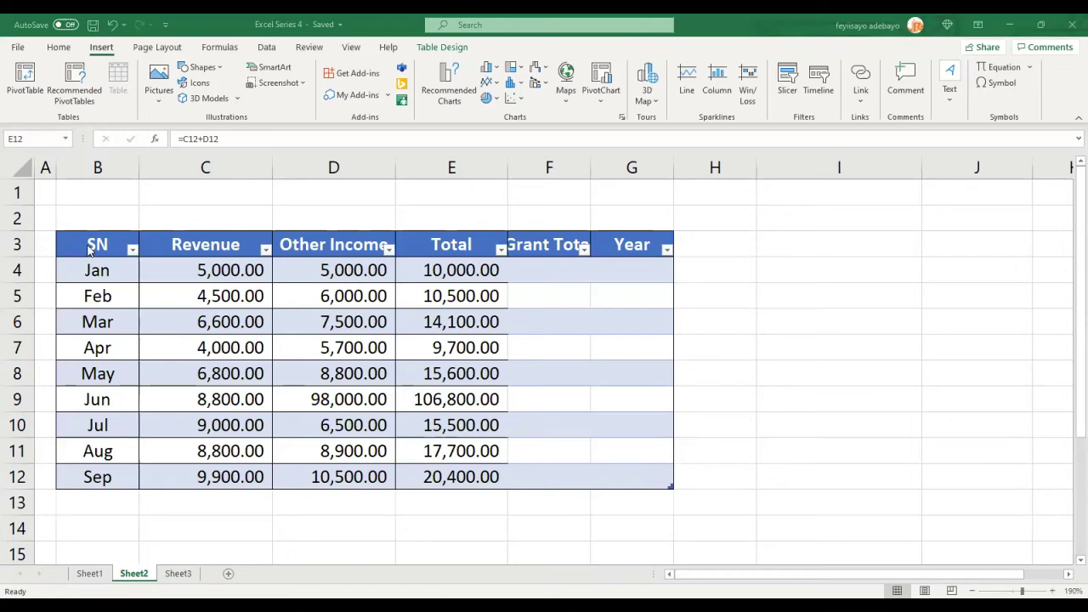
pyautogui.click(132, 199)
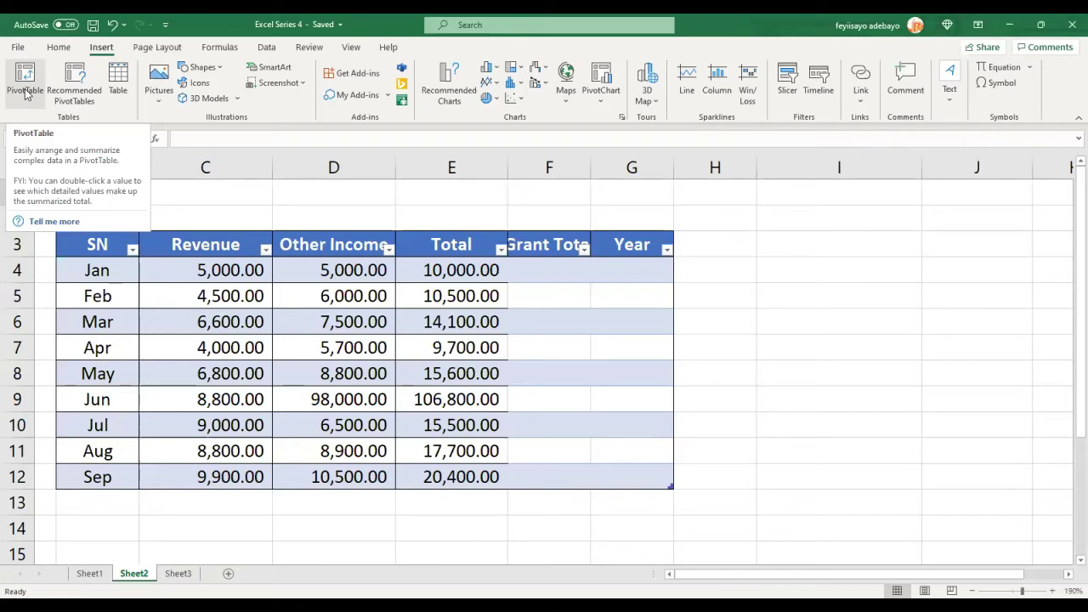
pyautogui.click(104, 244)
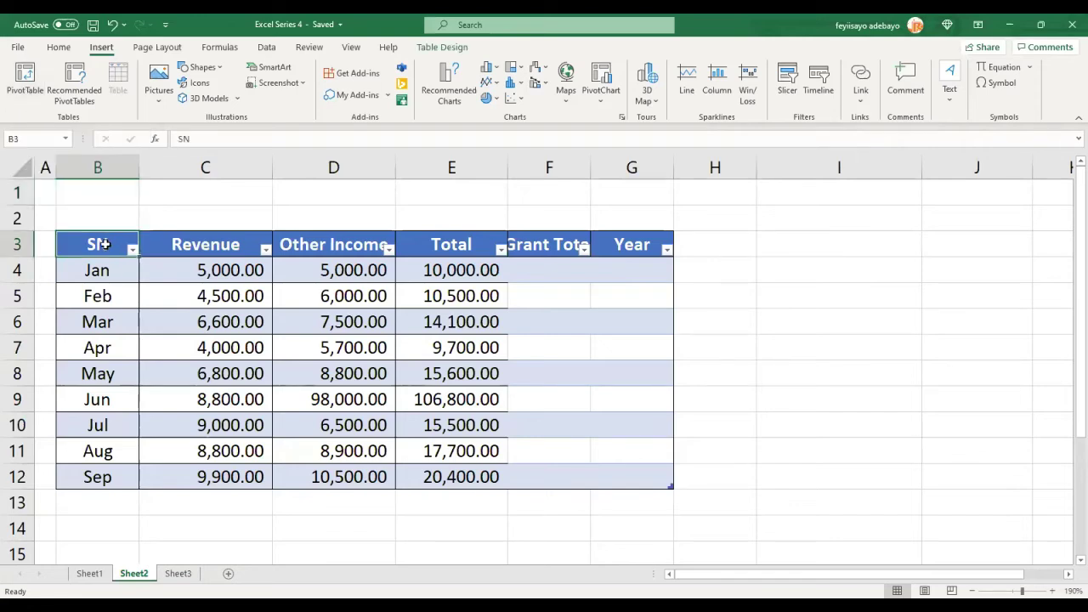
pyautogui.click(26, 81)
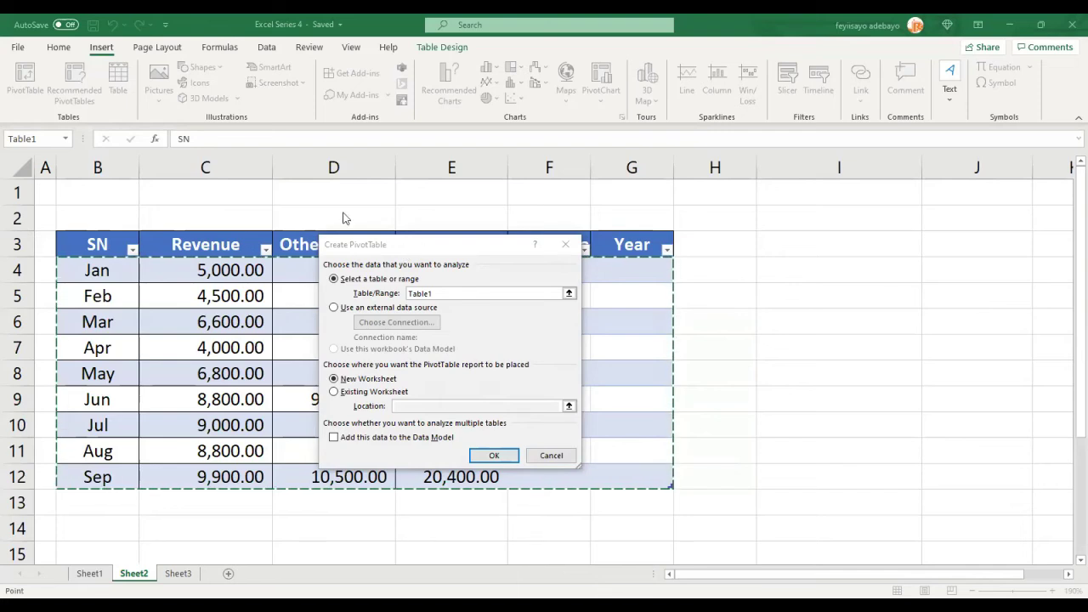
pyautogui.moveTo(342, 245); pyautogui.dragTo(259, 205)
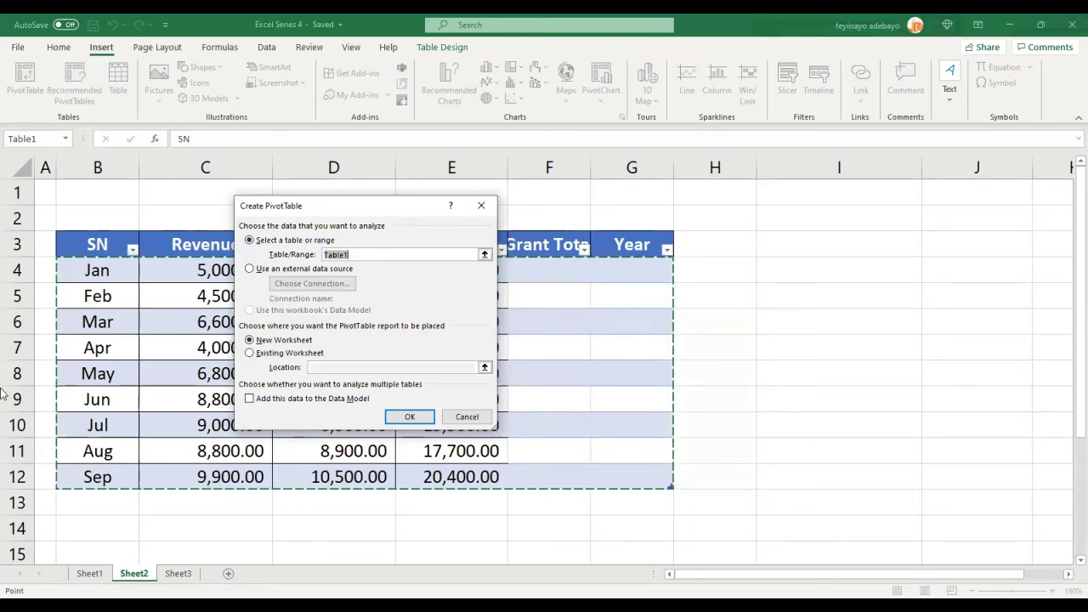
pyautogui.click(92, 575)
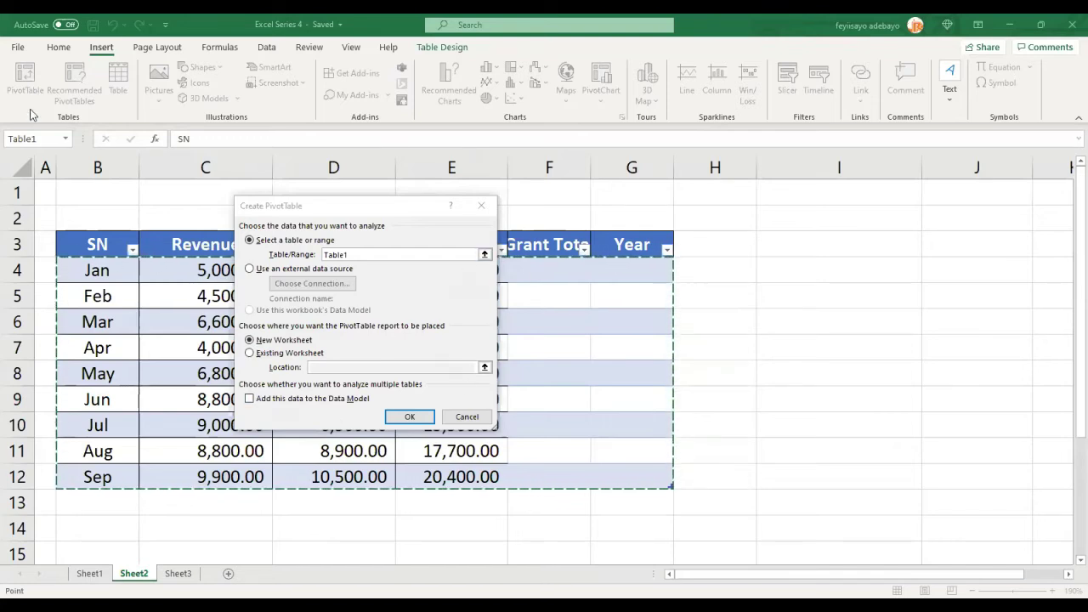
pyautogui.click(409, 419)
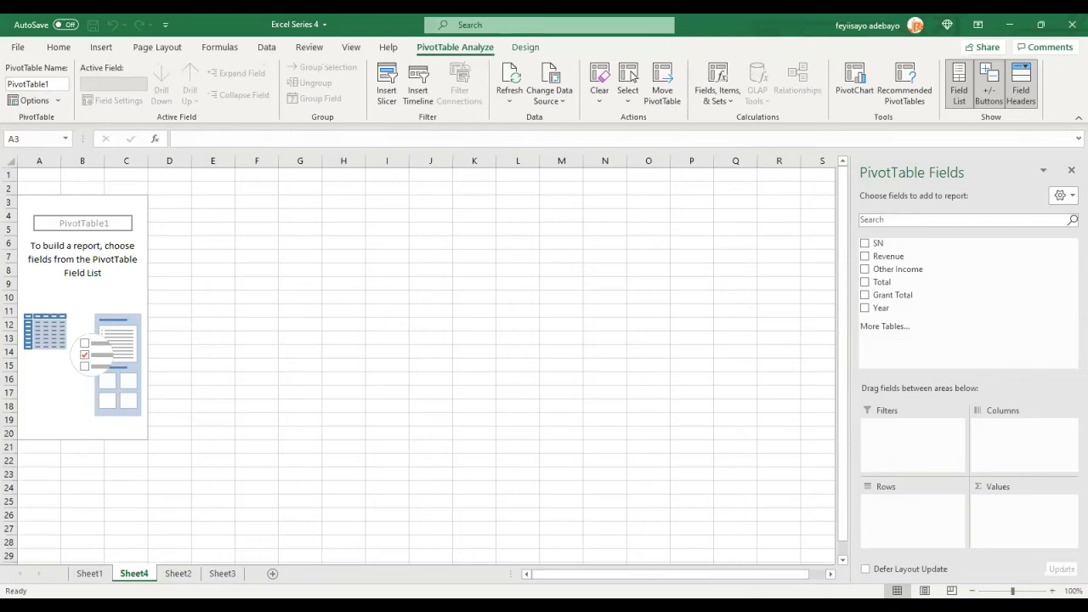
pyautogui.scroll(4, 518, 118)
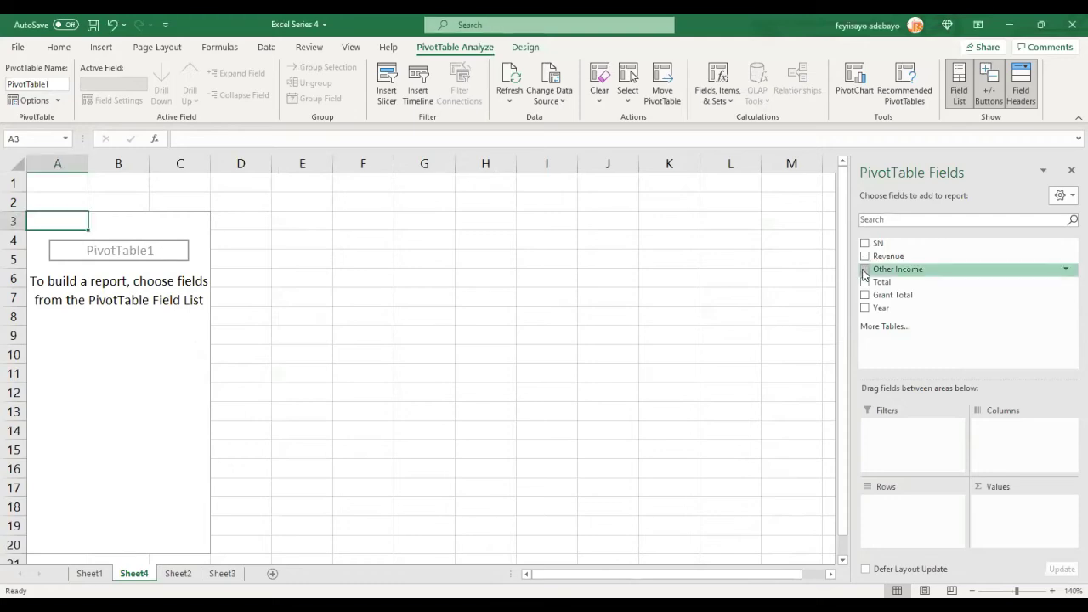
pyautogui.click(866, 269)
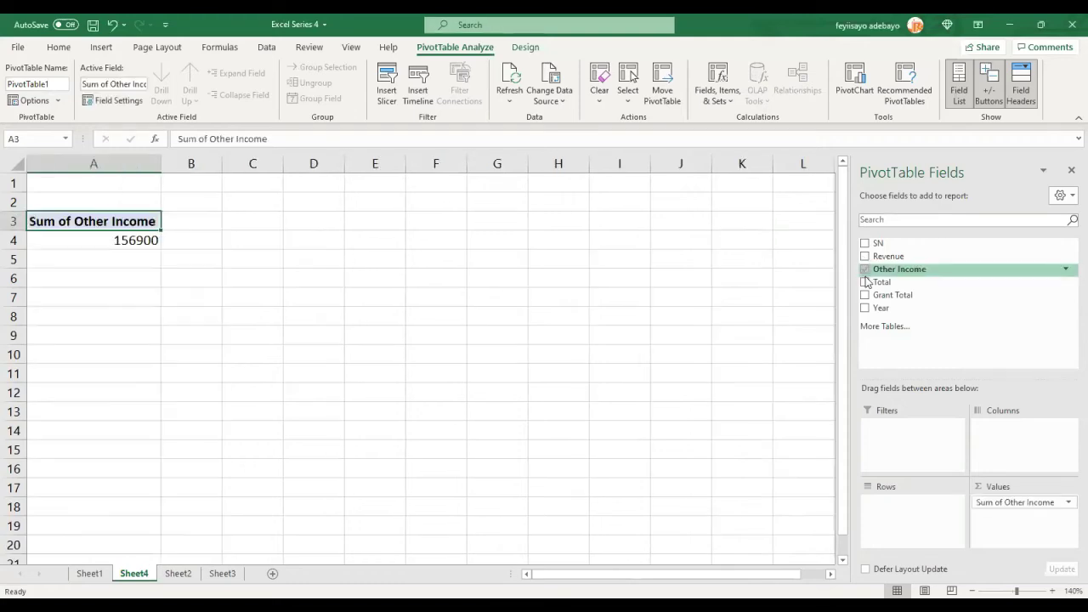
pyautogui.click(865, 256)
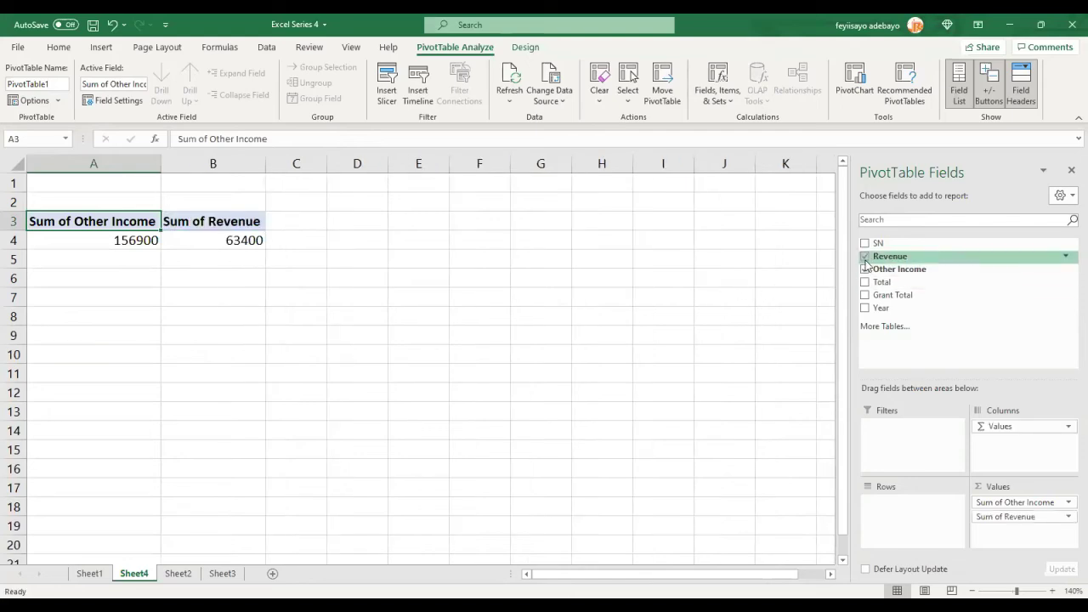
pyautogui.click(865, 257)
pyautogui.click(865, 270)
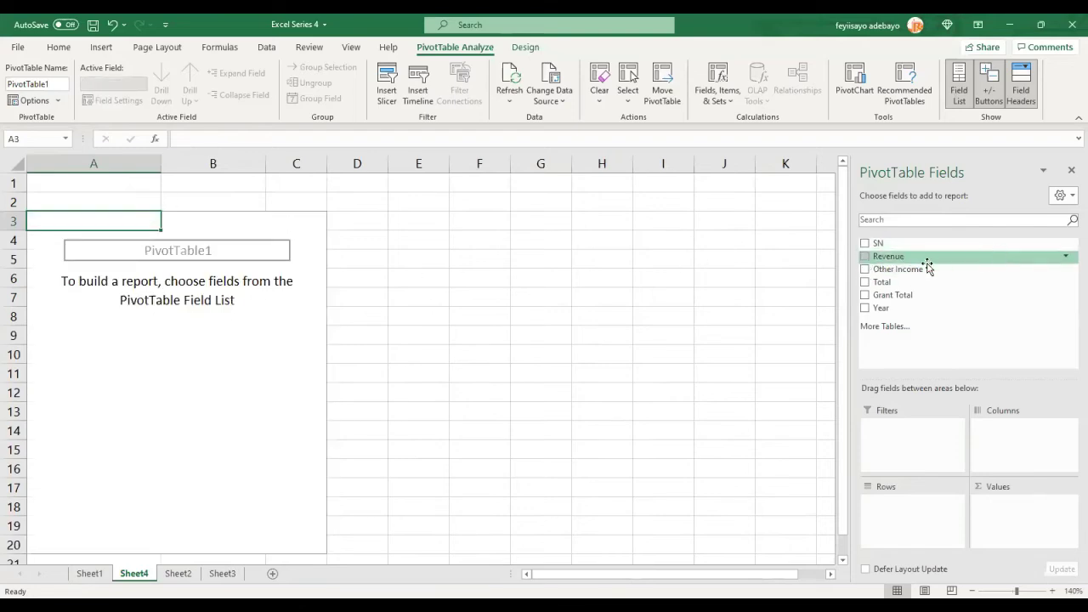
# Step: Add the Revenue field and the Other Income field to the PivotTable as summed values, with Revenue first
pyautogui.click(864, 257)
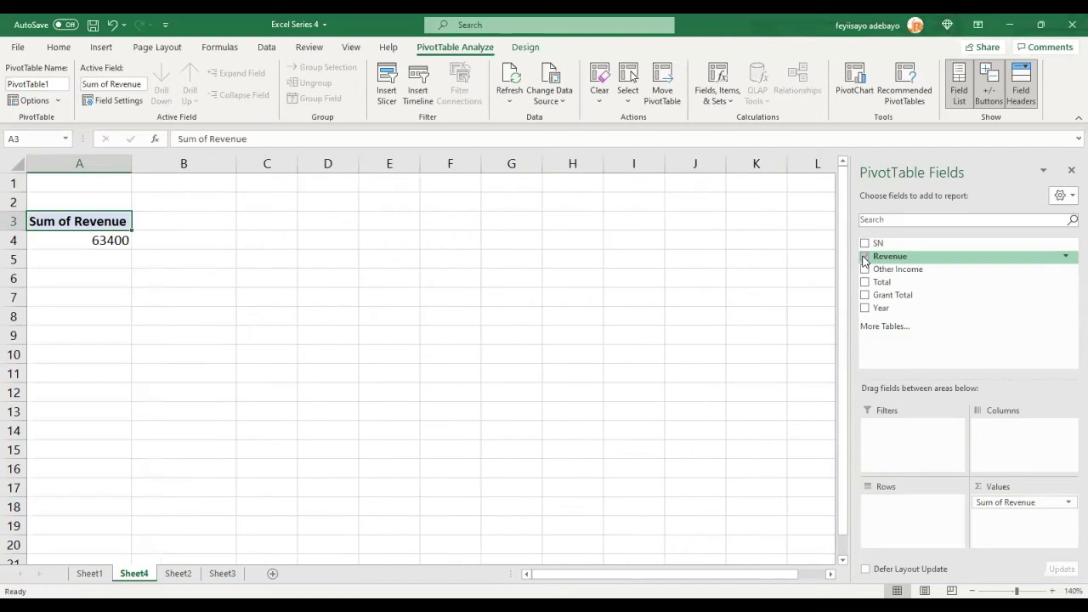
pyautogui.click(865, 269)
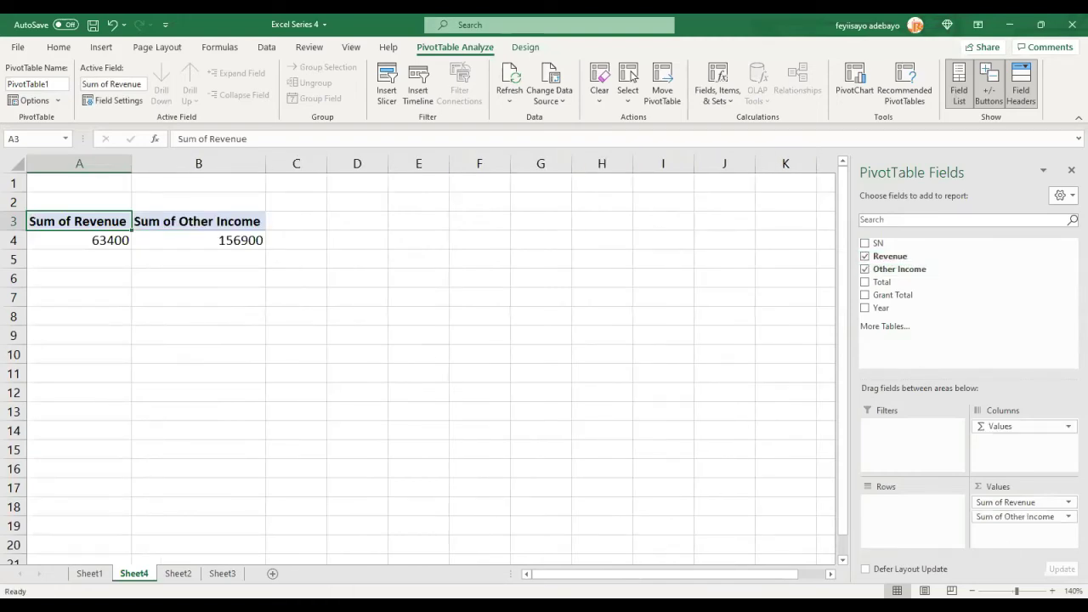
# Step: Try Other Income and Revenue as PivotTable rows, and return both to the values area with Revenue first
pyautogui.moveTo(1004, 522); pyautogui.dragTo(931, 519)
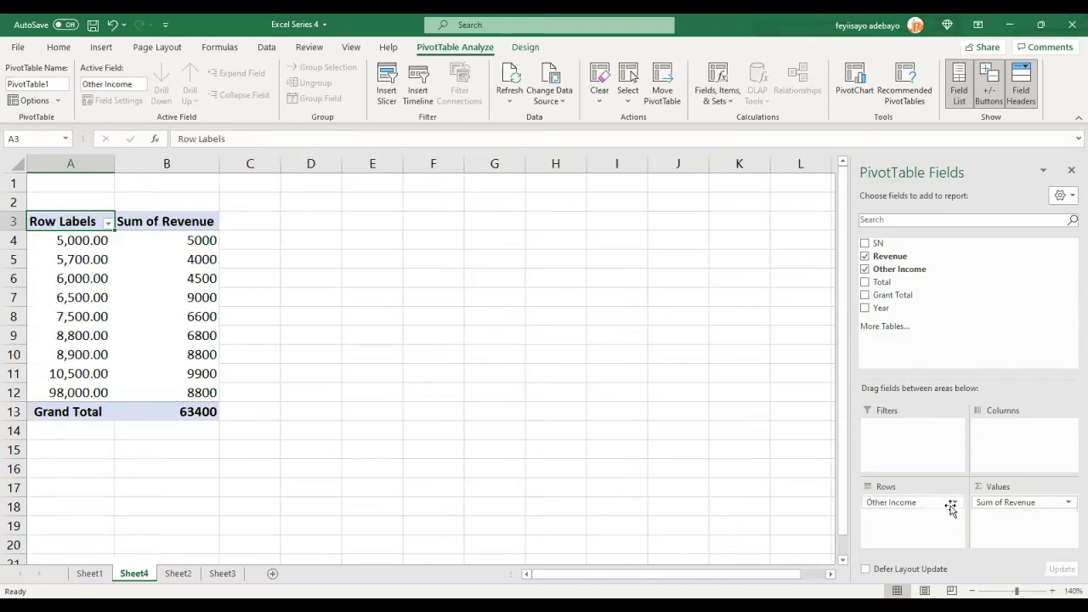
pyautogui.moveTo(988, 507); pyautogui.dragTo(914, 522)
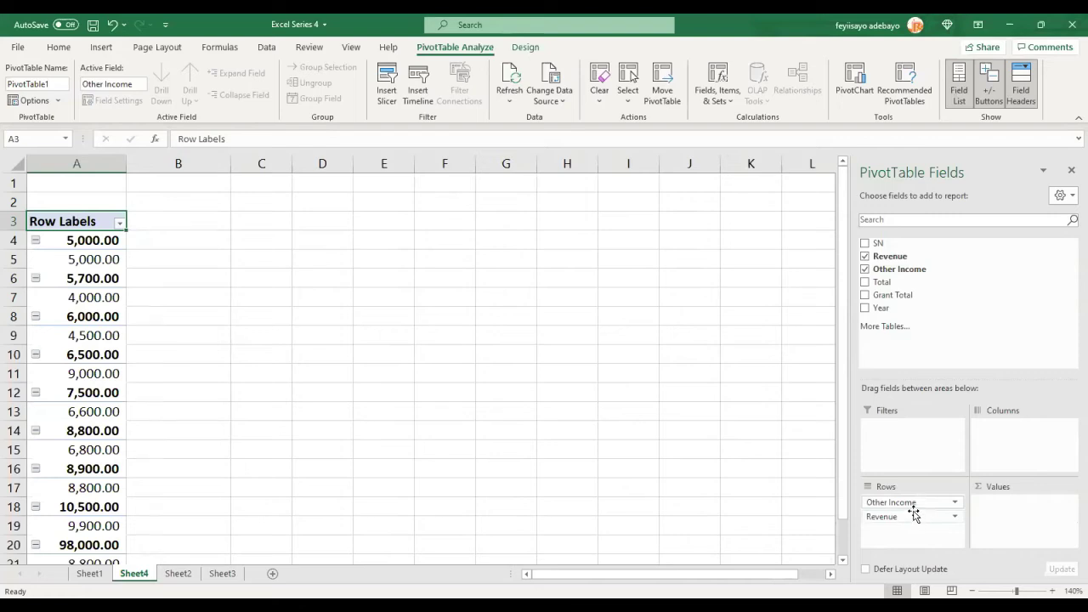
pyautogui.moveTo(910, 503); pyautogui.dragTo(993, 505)
pyautogui.moveTo(904, 508); pyautogui.dragTo(1004, 531)
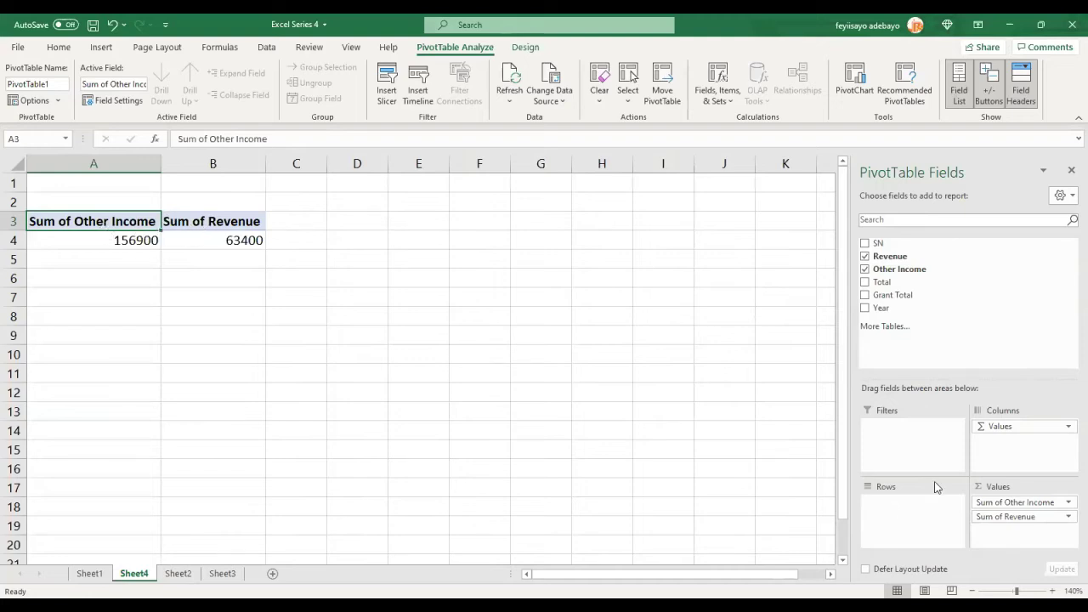
pyautogui.moveTo(1004, 516); pyautogui.dragTo(1006, 501)
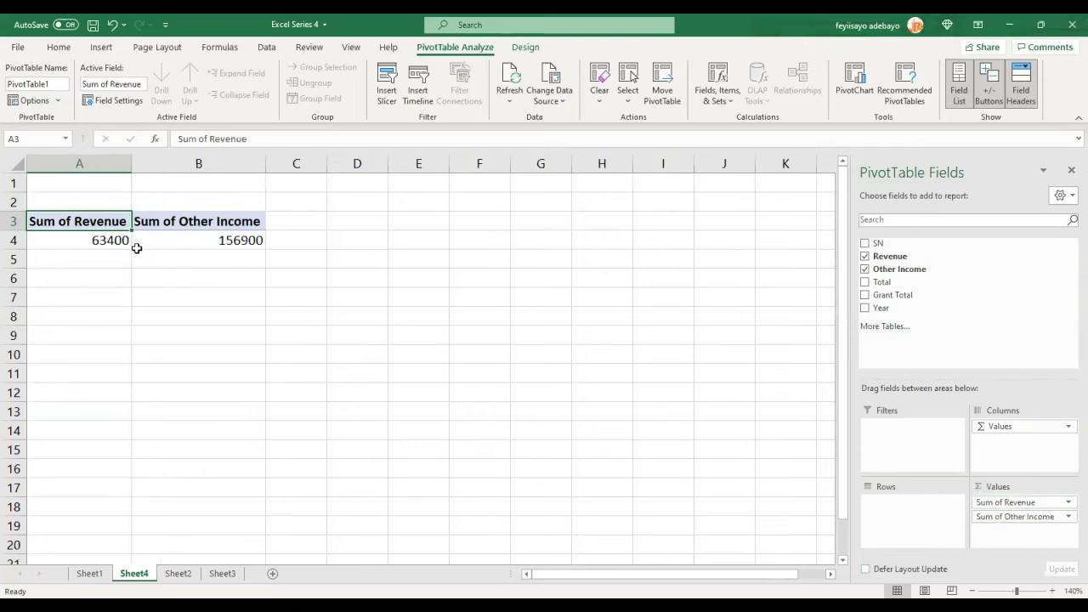
# Step: Add the Total field to the PivotTable as a summed value after Other Income
pyautogui.click(91, 242)
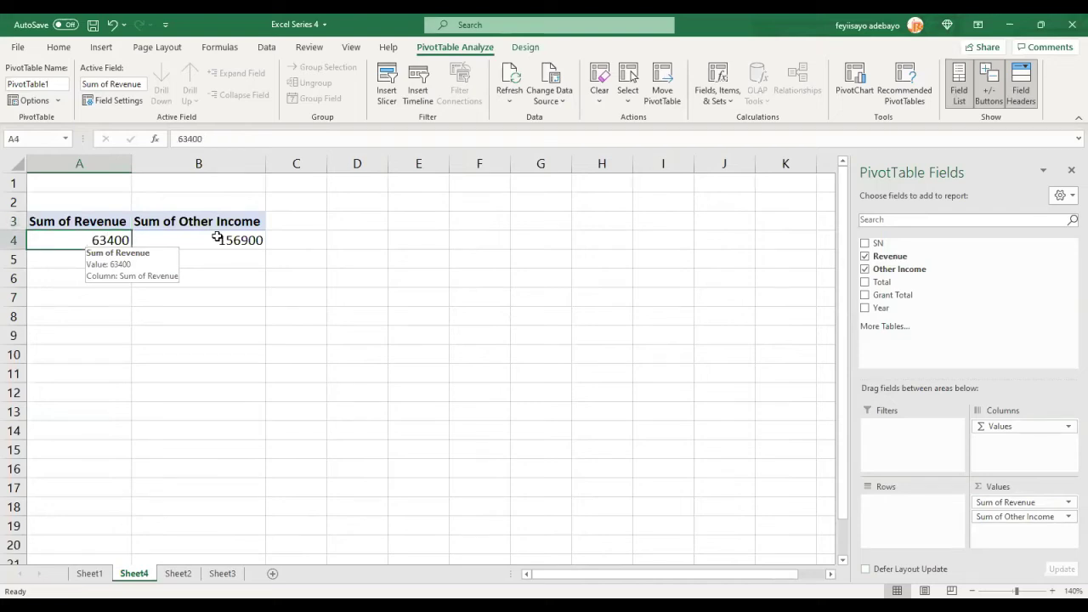
pyautogui.click(865, 283)
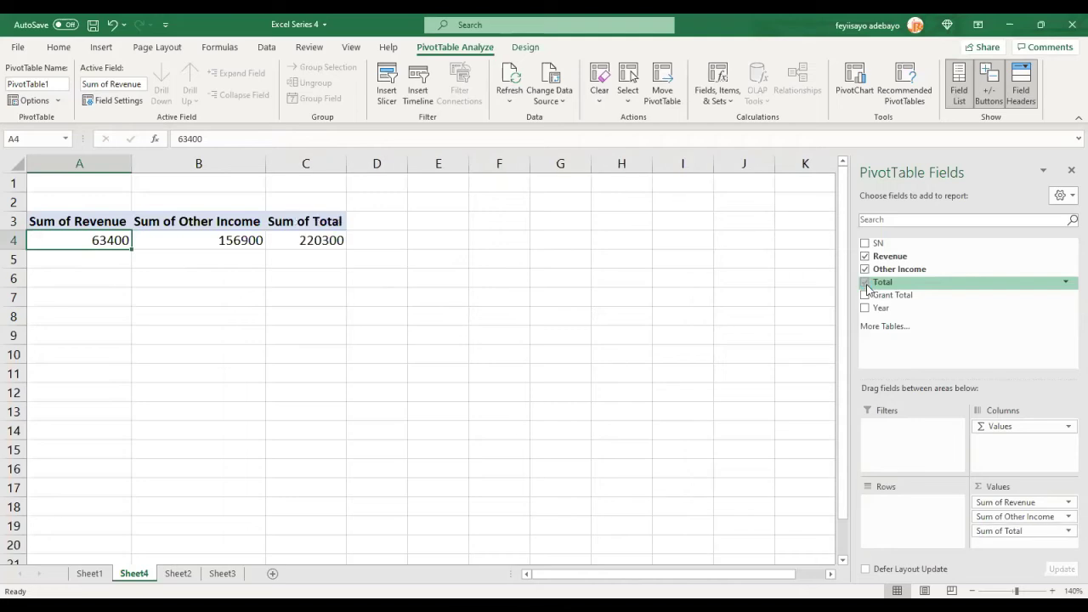
pyautogui.click(866, 289)
pyautogui.click(866, 288)
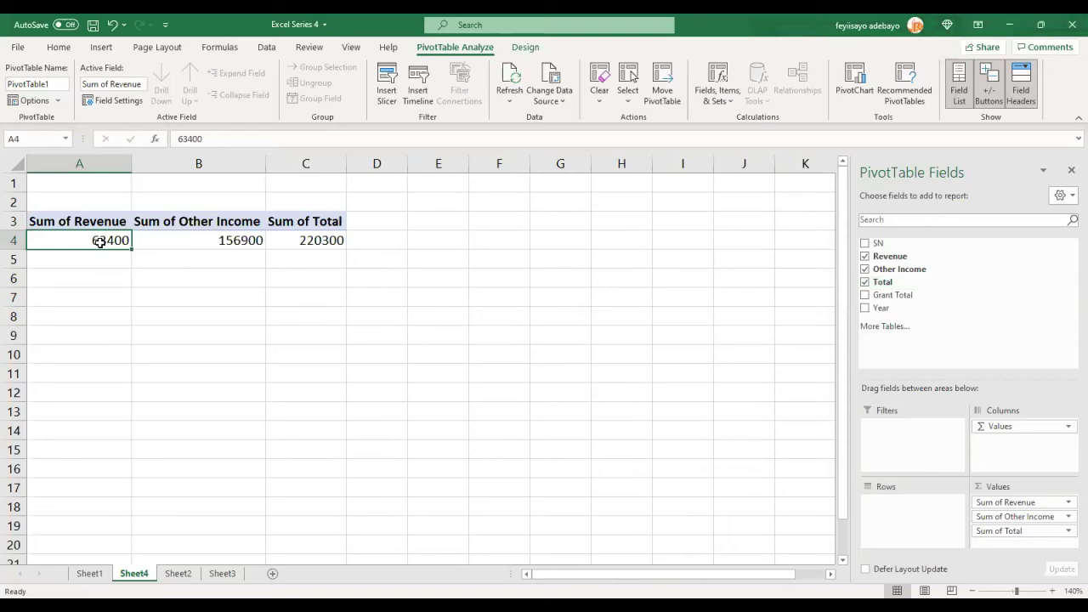
# Step: Format the three PivotTable sums in A4:C4 with the comma style and no decimal places
pyautogui.moveTo(98, 241); pyautogui.dragTo(337, 241)
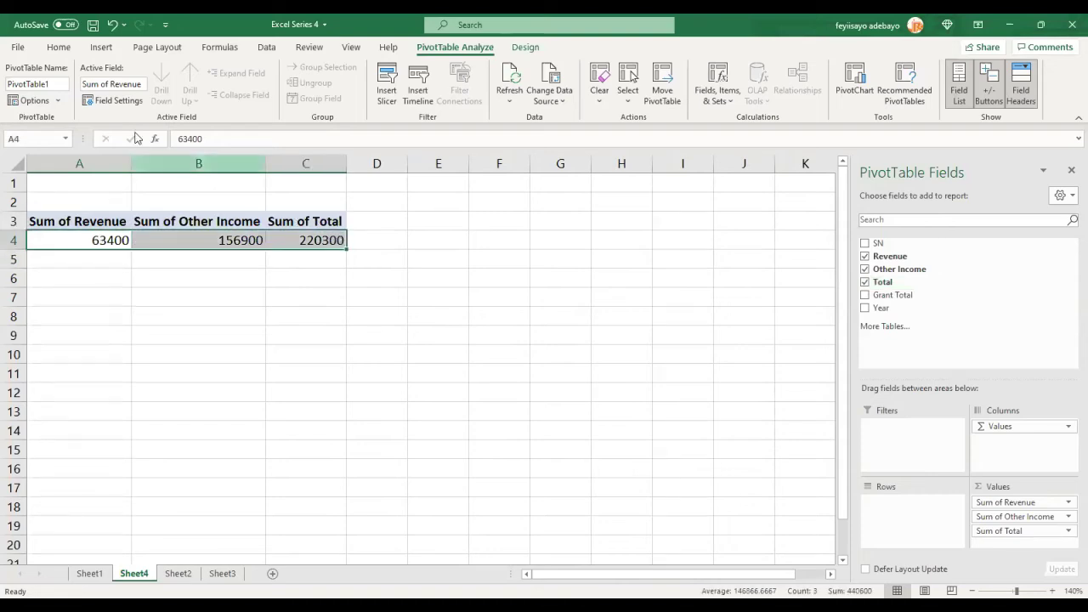
pyautogui.click(58, 48)
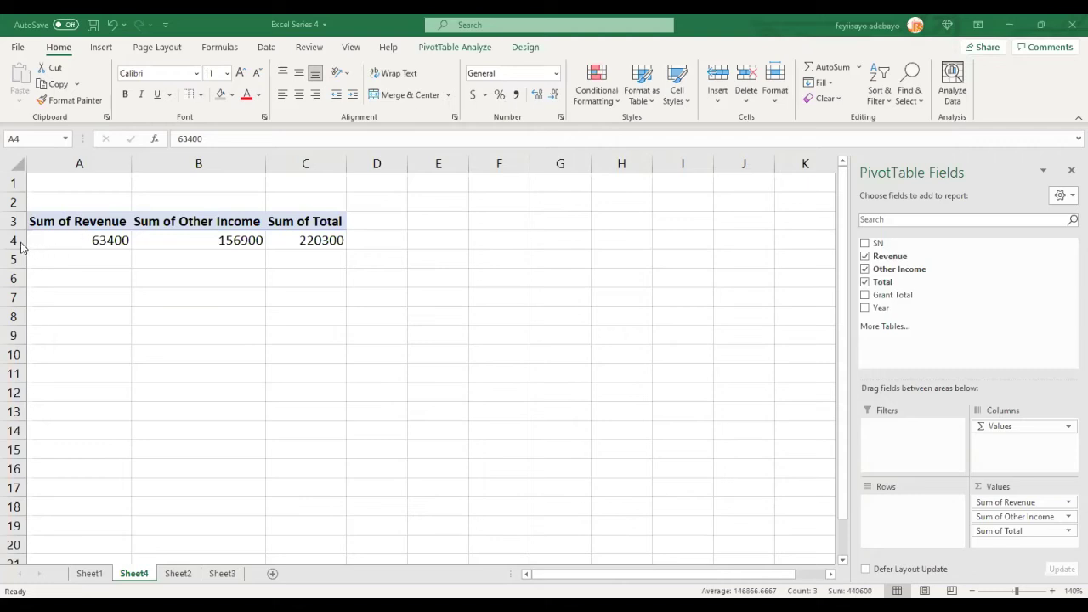
pyautogui.click(517, 95)
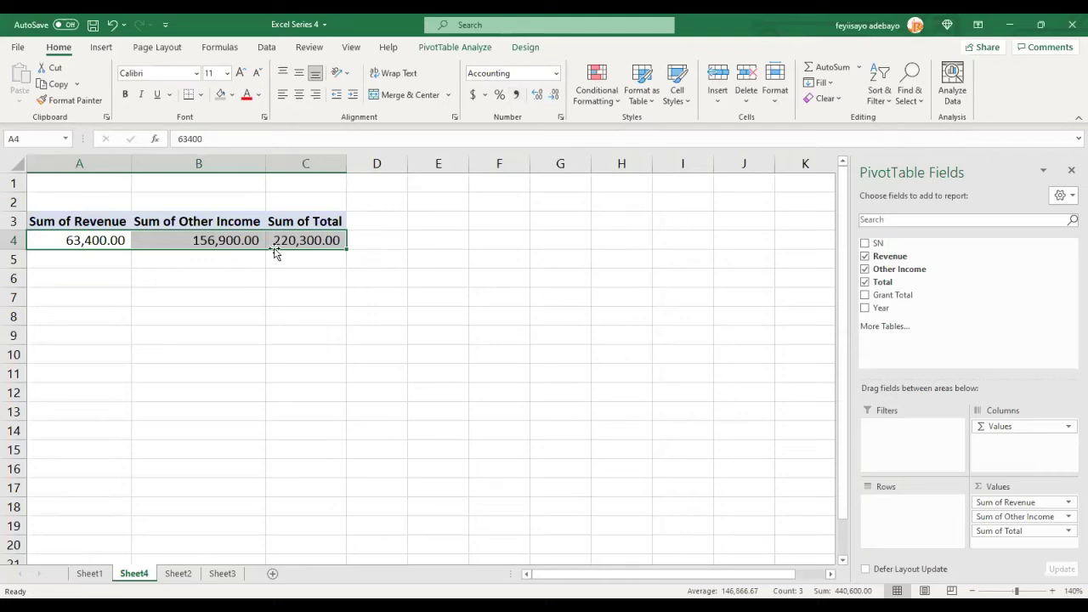
pyautogui.click(554, 97)
pyautogui.click(554, 97)
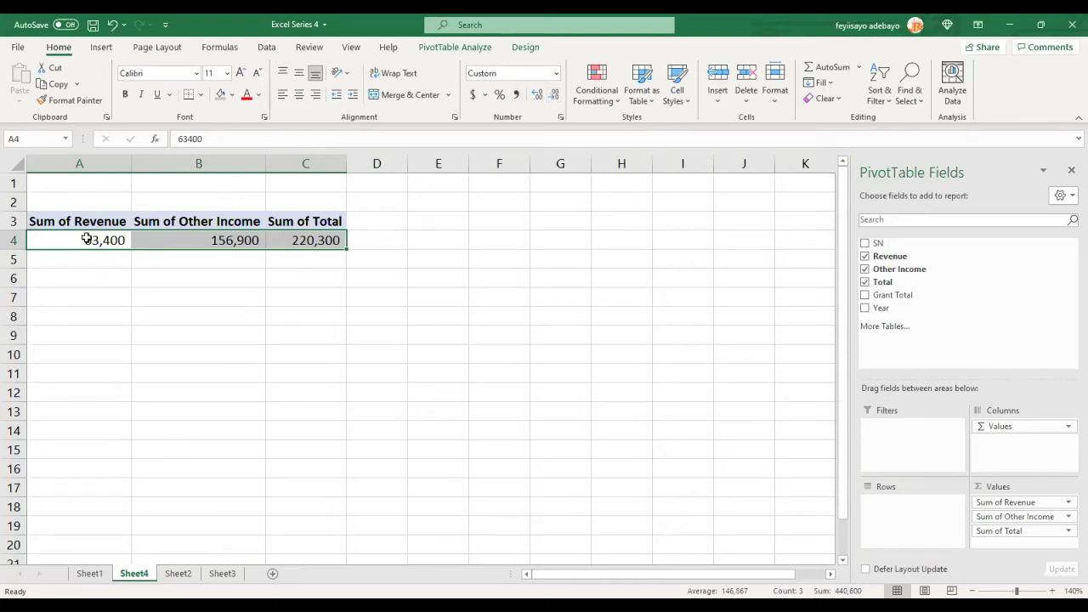
# Step: Try summarizing the Revenue value by Count instead of Sum, and undo the change
pyautogui.moveTo(86, 238)
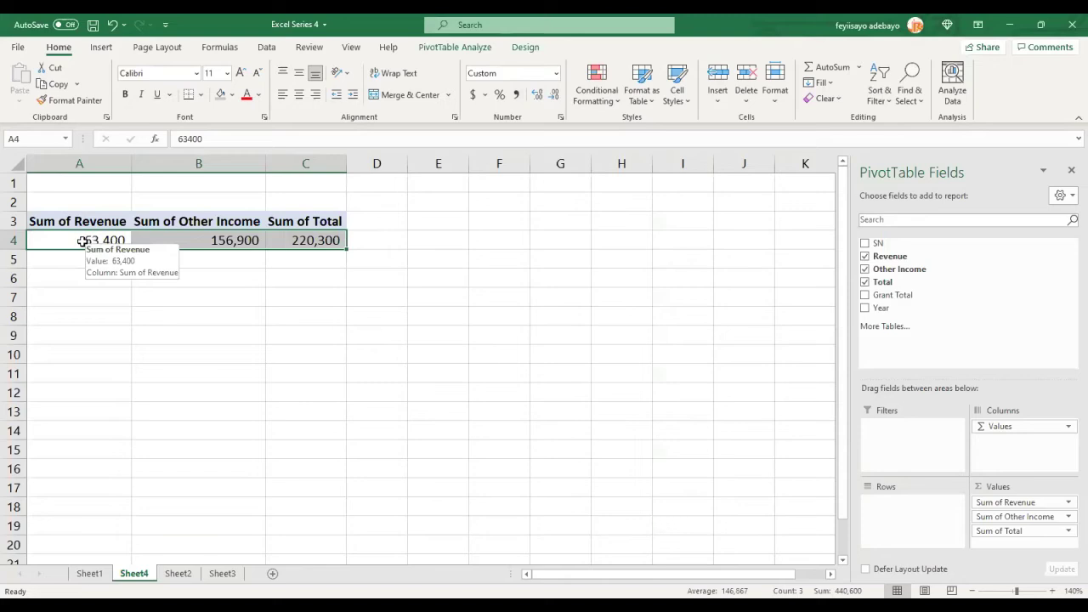
pyautogui.click(83, 240)
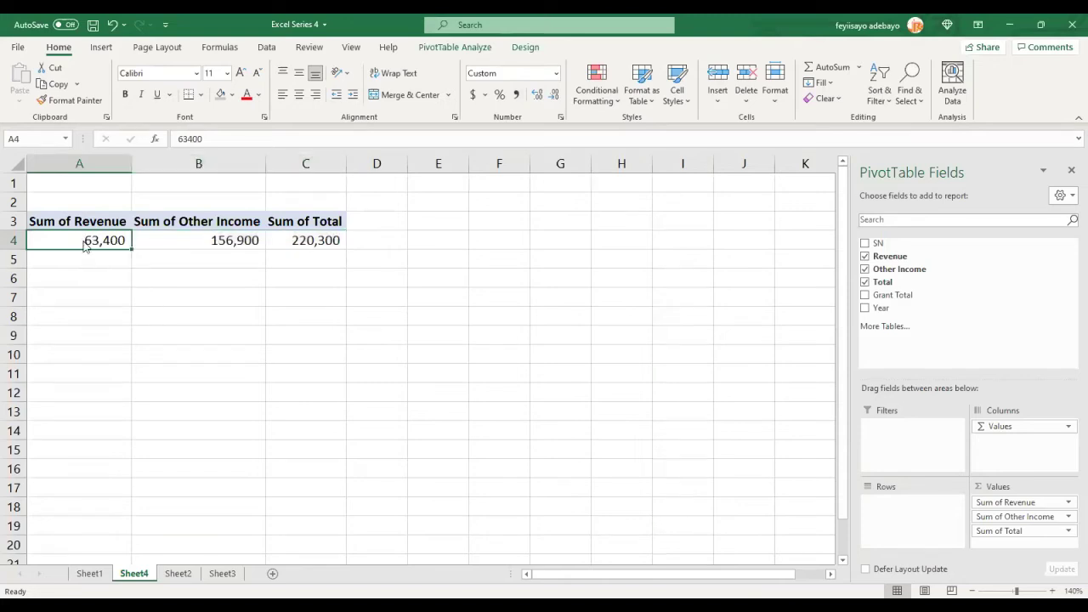
pyautogui.rightClick(85, 242)
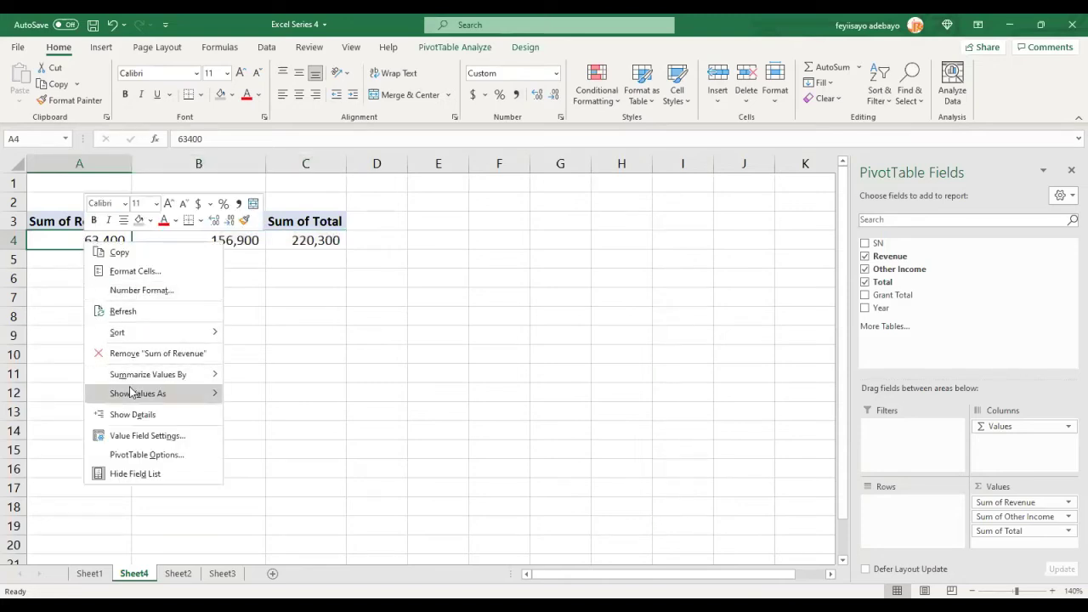
pyautogui.moveTo(212, 375)
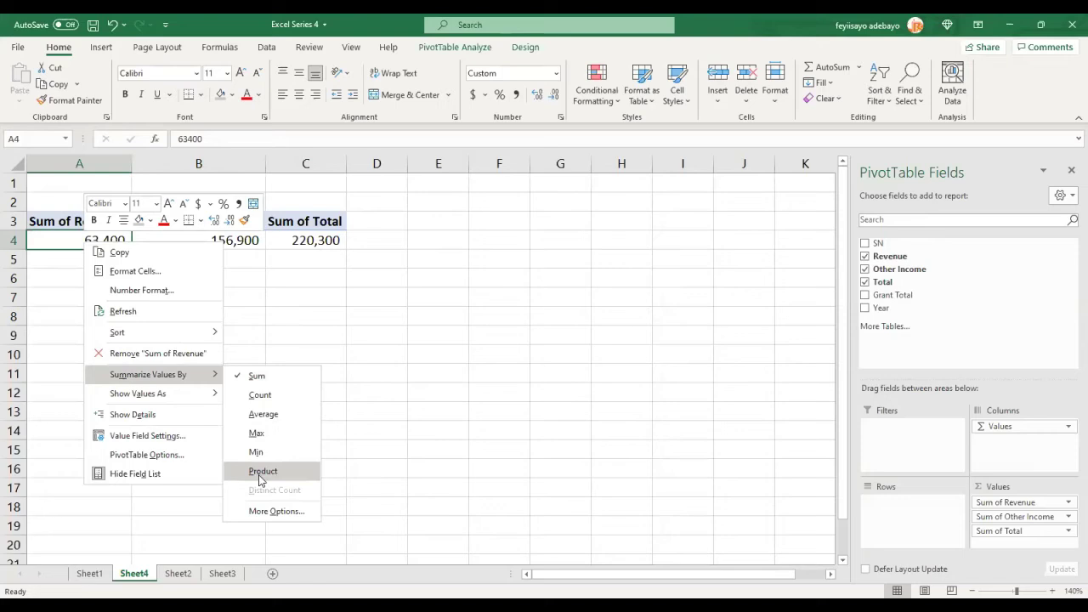
pyautogui.click(243, 400)
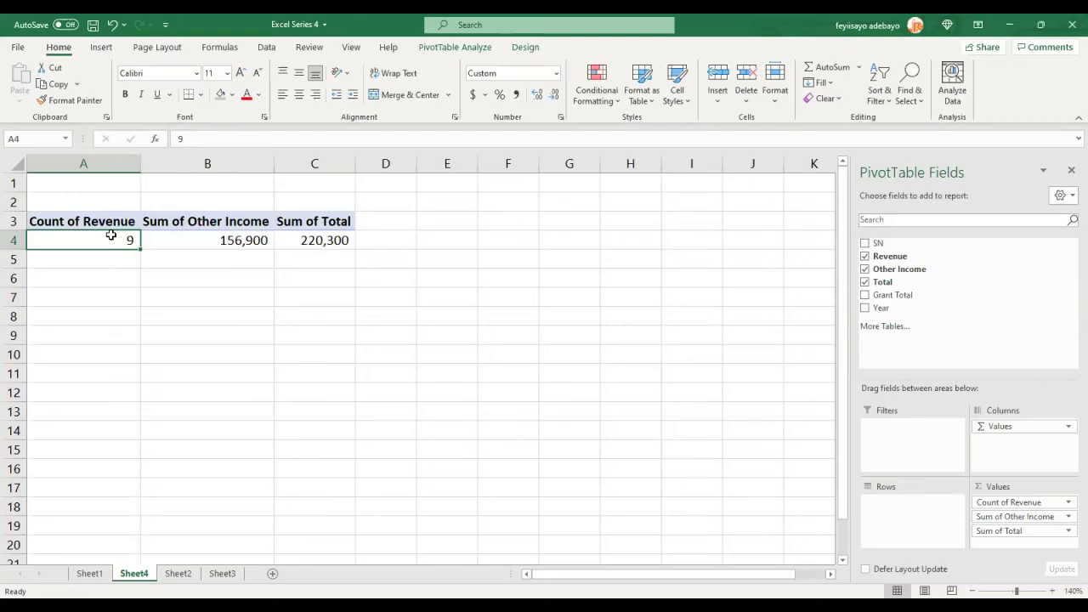
pyautogui.hotkey('ctrl', 'z')
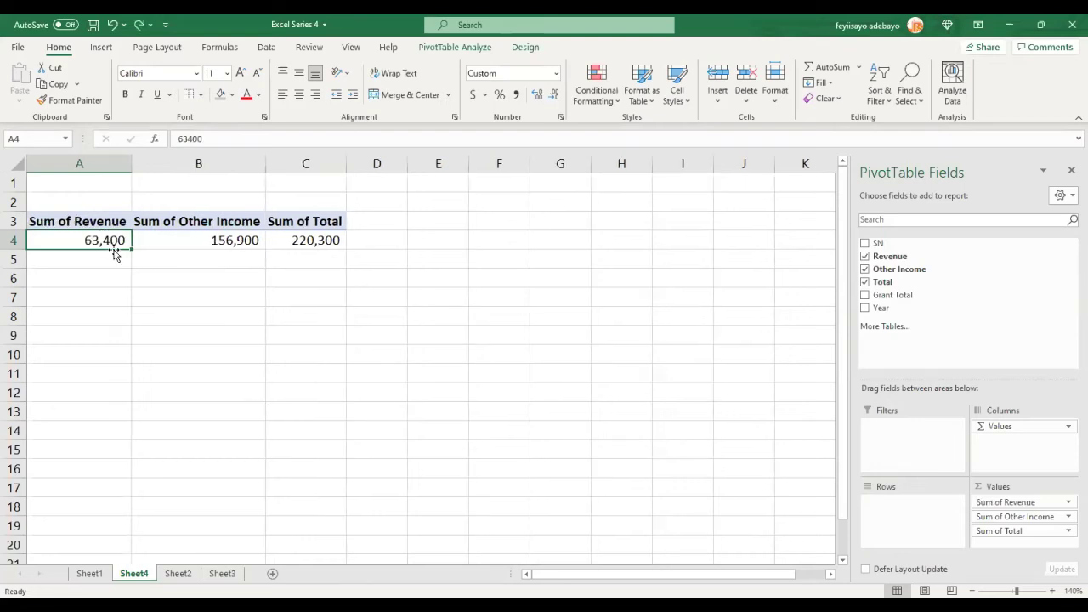
# Step: Try summarizing the Other Income value by Count, and undo the change
pyautogui.click(225, 240)
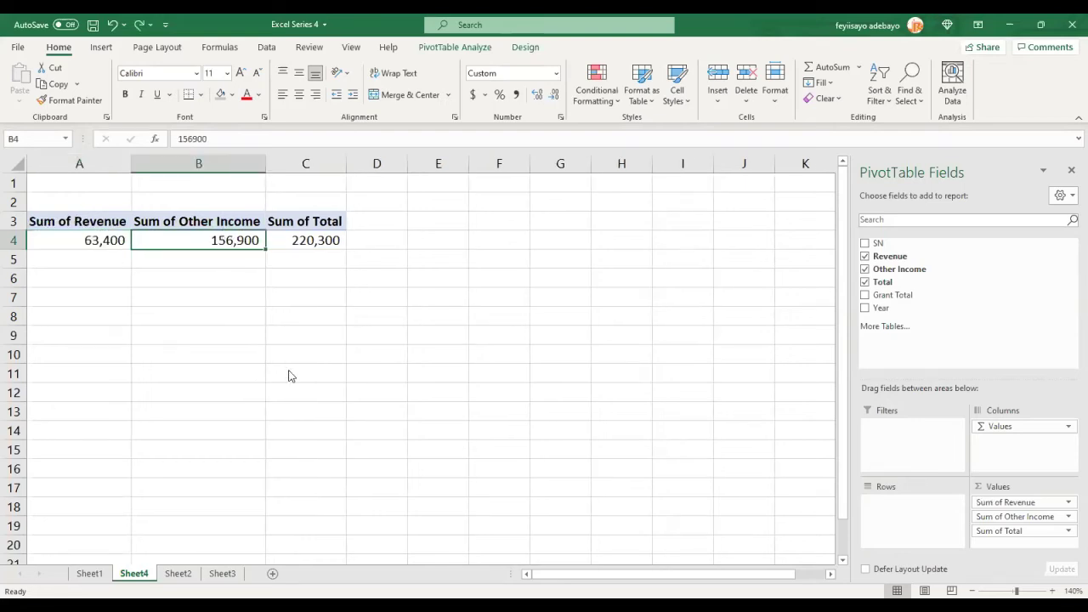
pyautogui.rightClick(228, 239)
pyautogui.moveTo(291, 372)
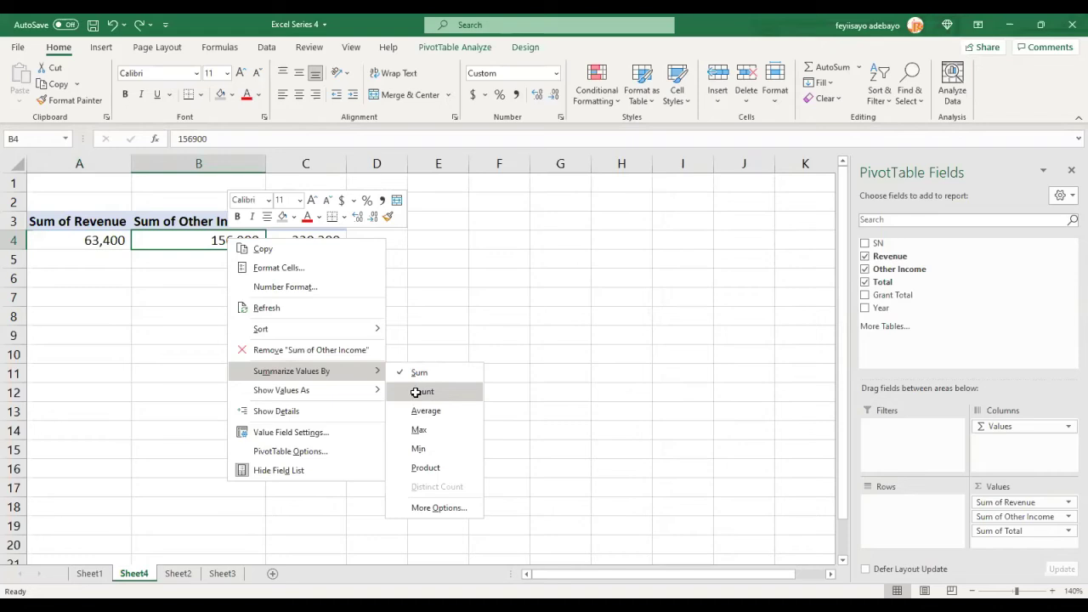
pyautogui.click(421, 392)
pyautogui.hotkey('ctrl', 'z')
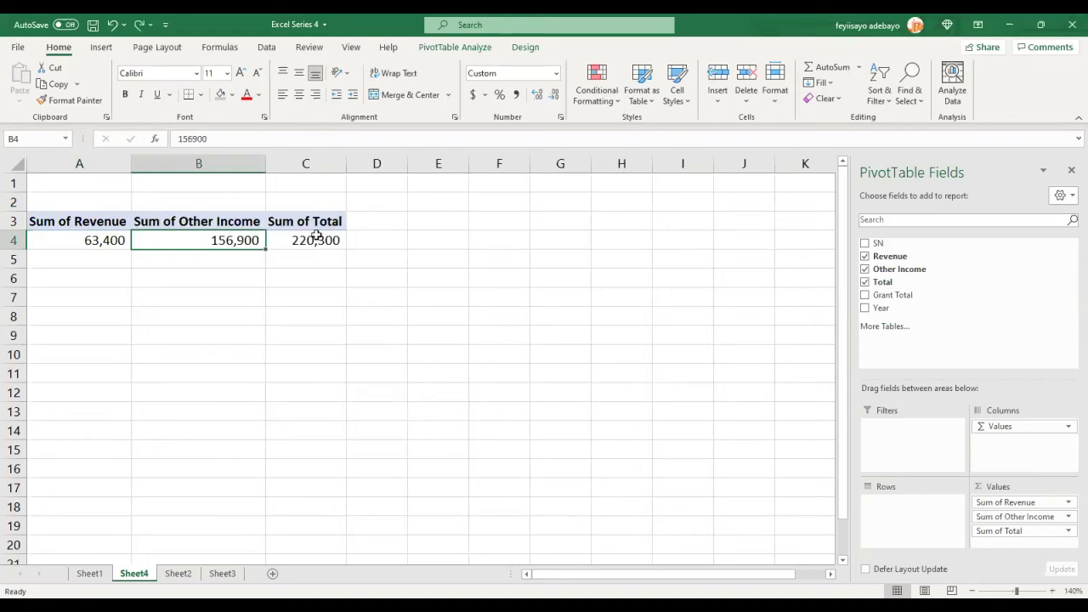
pyautogui.moveTo(316, 240)
pyautogui.rightClick(230, 240)
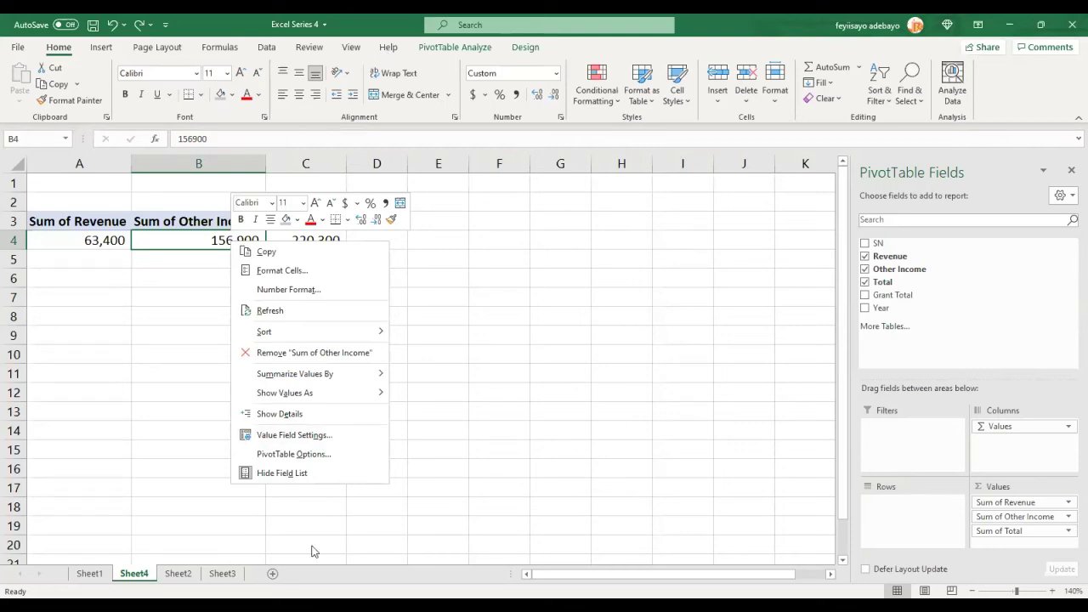
pyautogui.press('Escape')
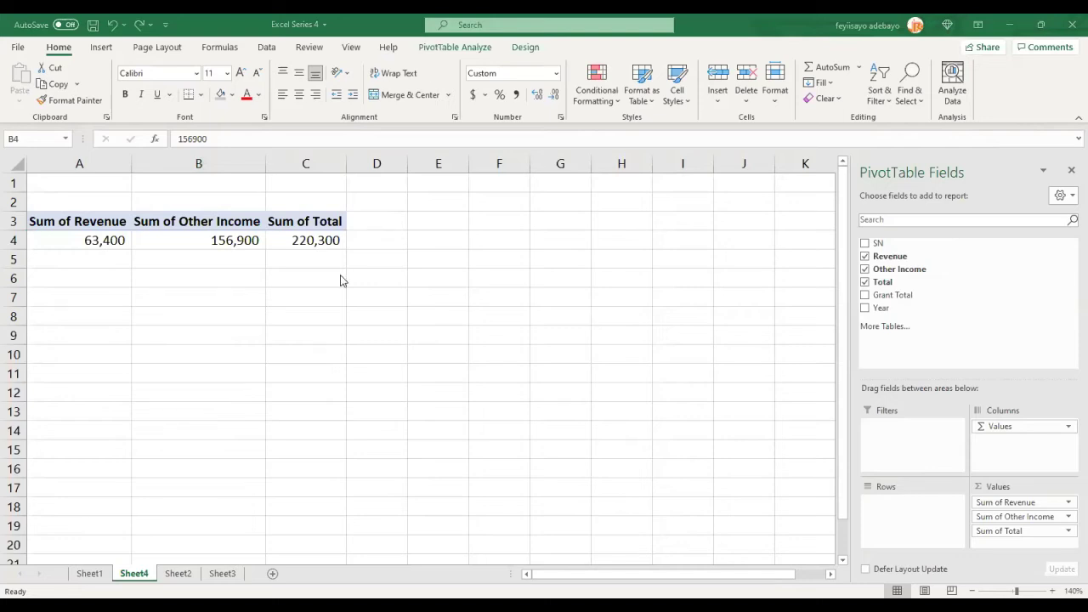
# Step: Look at the available summary functions for the Other Income value in the PivotTable
pyautogui.click(220, 240)
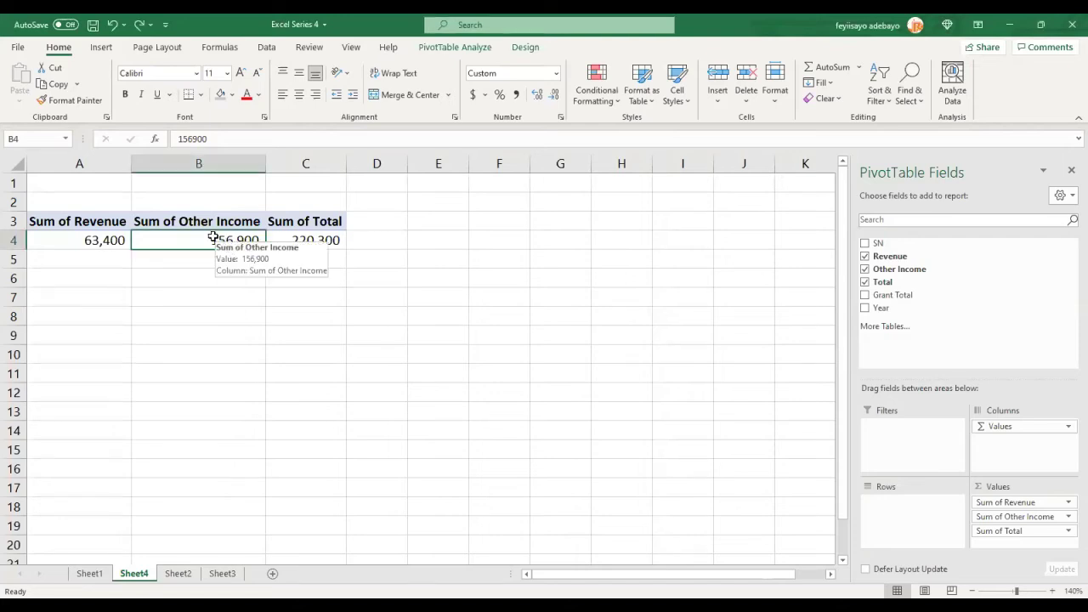
pyautogui.rightClick(204, 238)
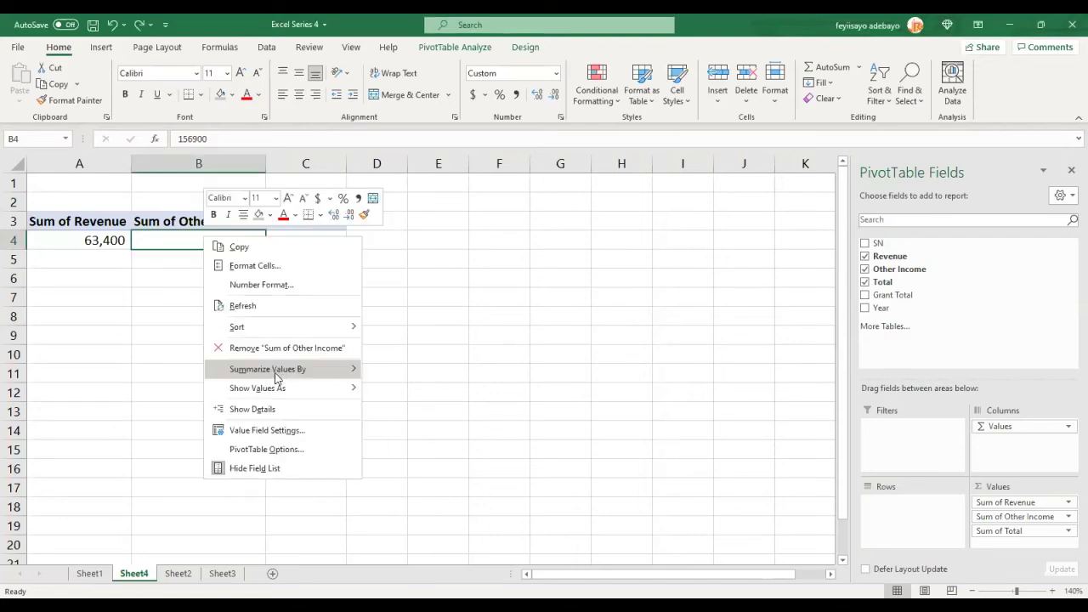
pyautogui.moveTo(301, 372)
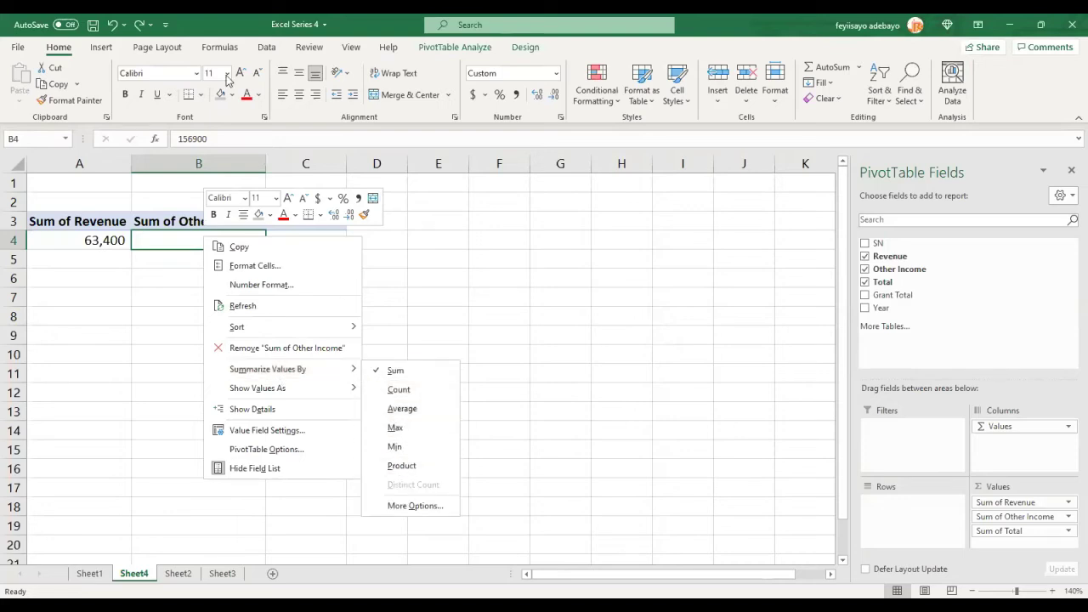
pyautogui.scroll(-3, 228, 79)
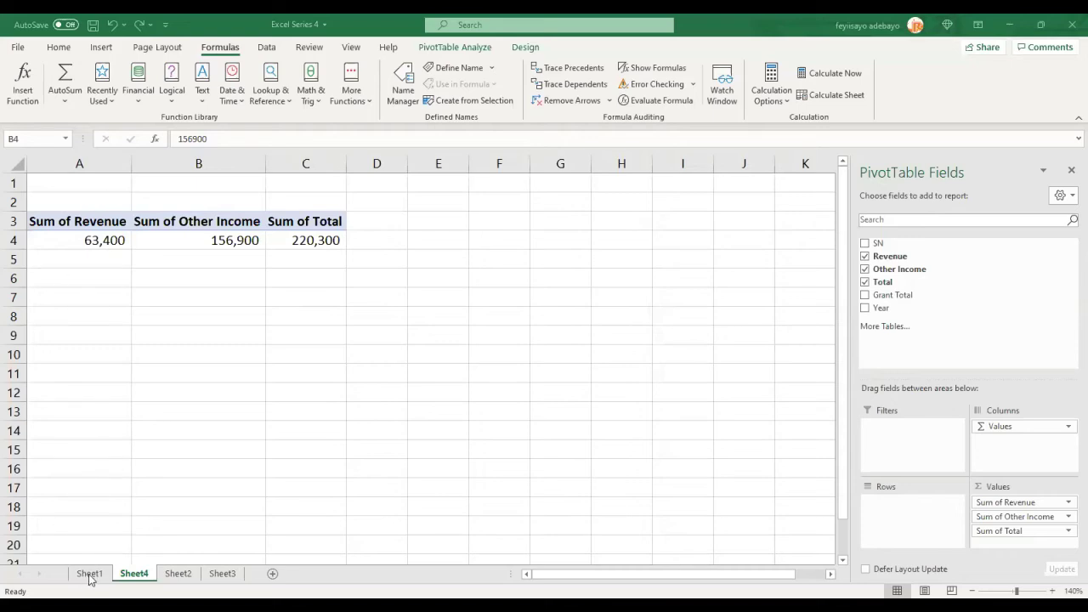
# Step: View the monthly tables on Sheet1 and Sheet2 that sit alongside the PivotTable sheet
pyautogui.click(137, 578)
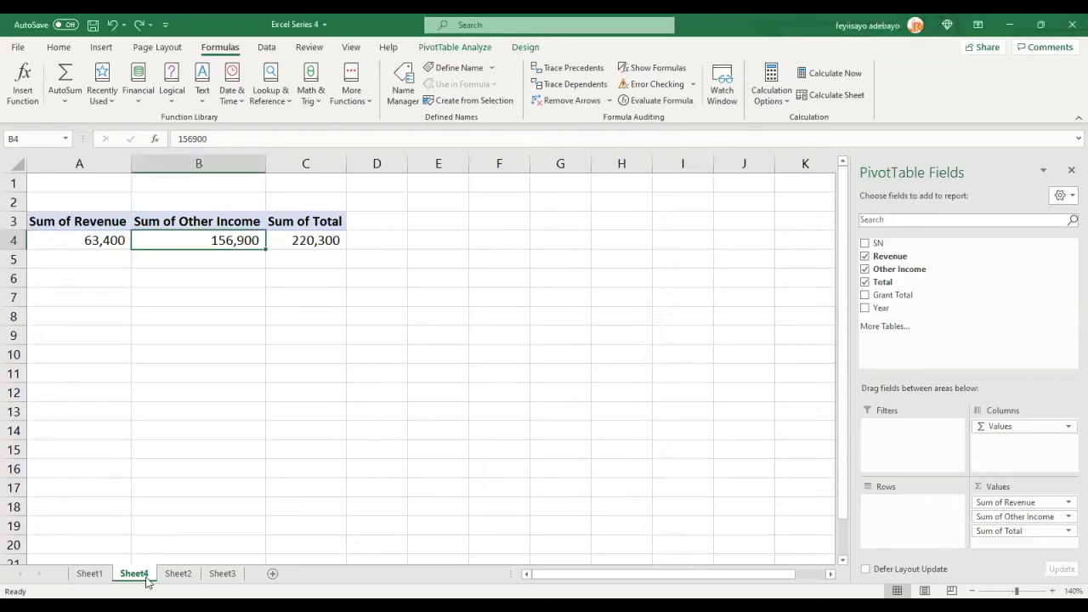
pyautogui.click(90, 574)
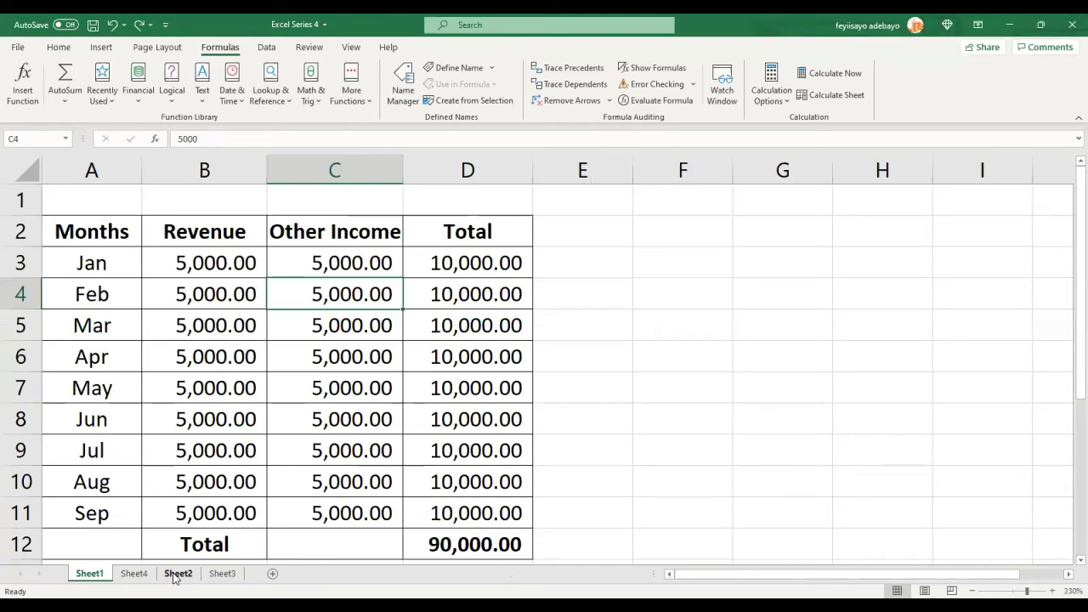
pyautogui.click(176, 575)
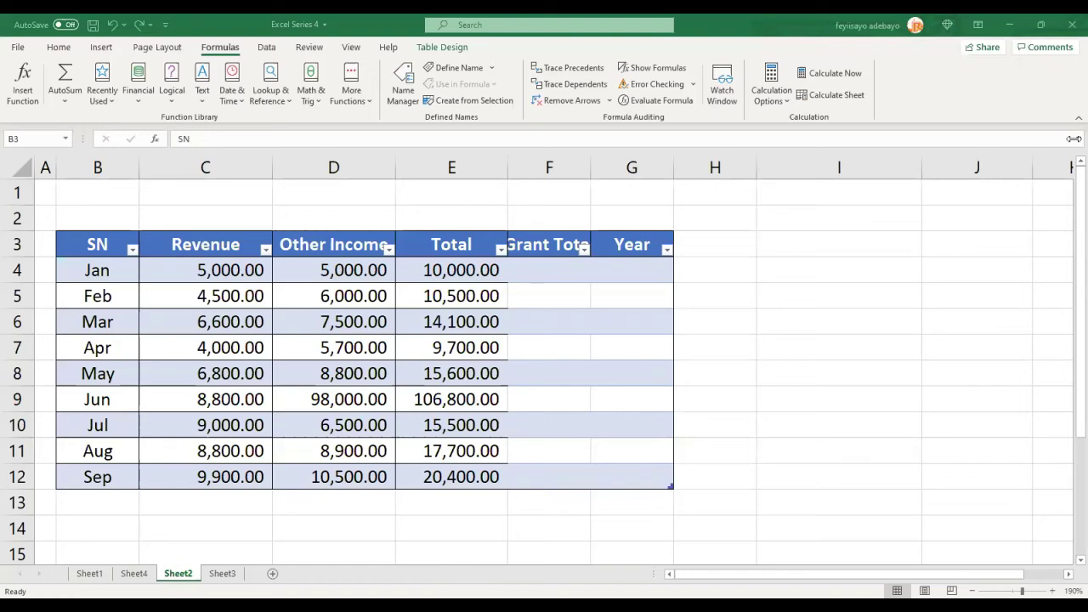
pyautogui.click(150, 294)
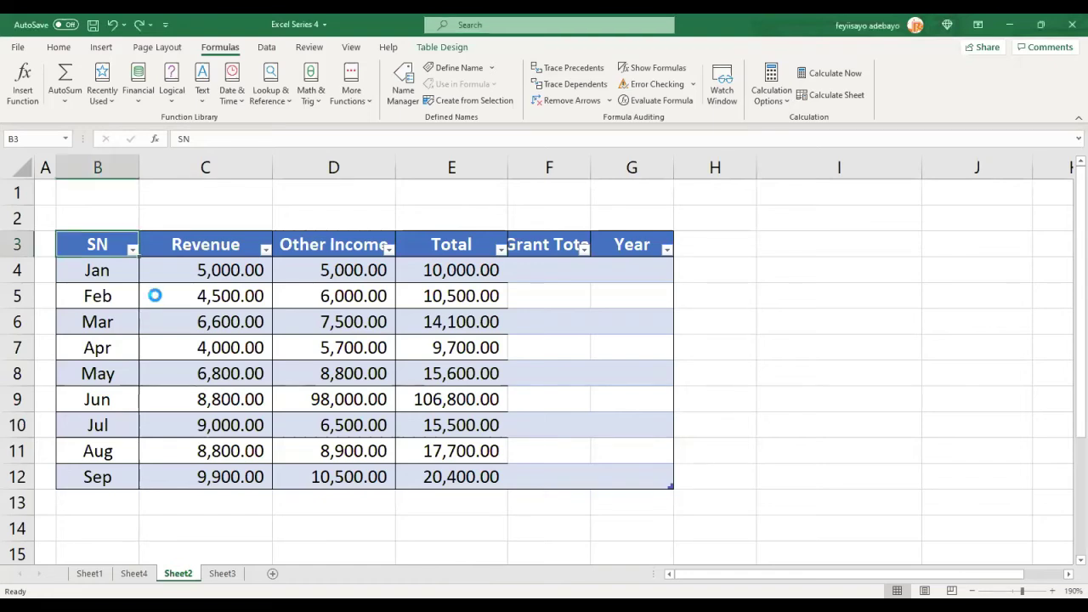
pyautogui.hotkey('alt', 'Tab')
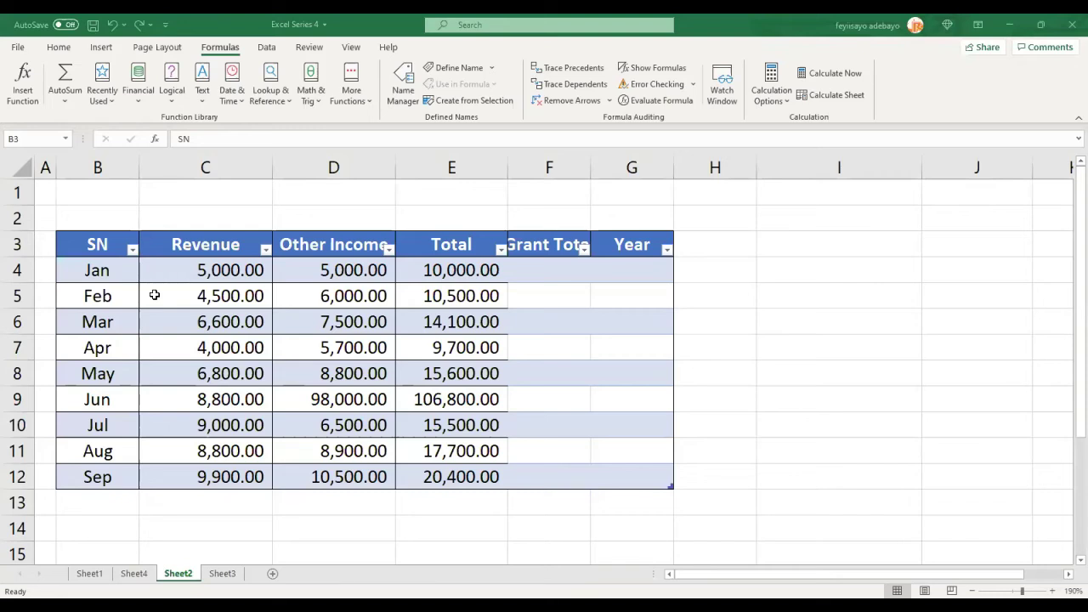
pyautogui.hotkey('shift', 'F10')
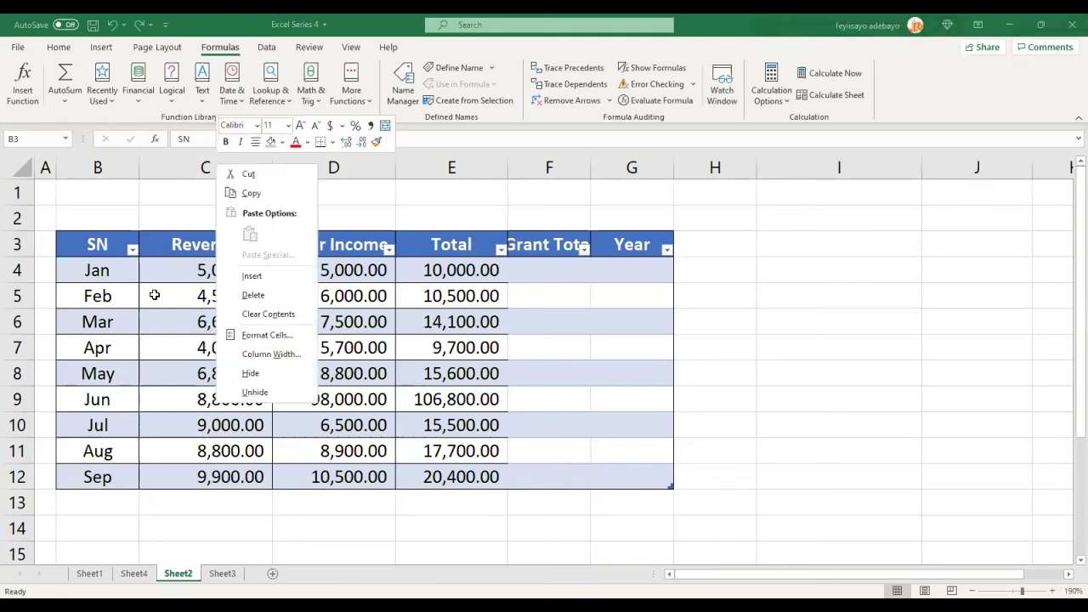
pyautogui.press('Down')
pyautogui.press('Down')
pyautogui.press('Down')
pyautogui.press('Escape')
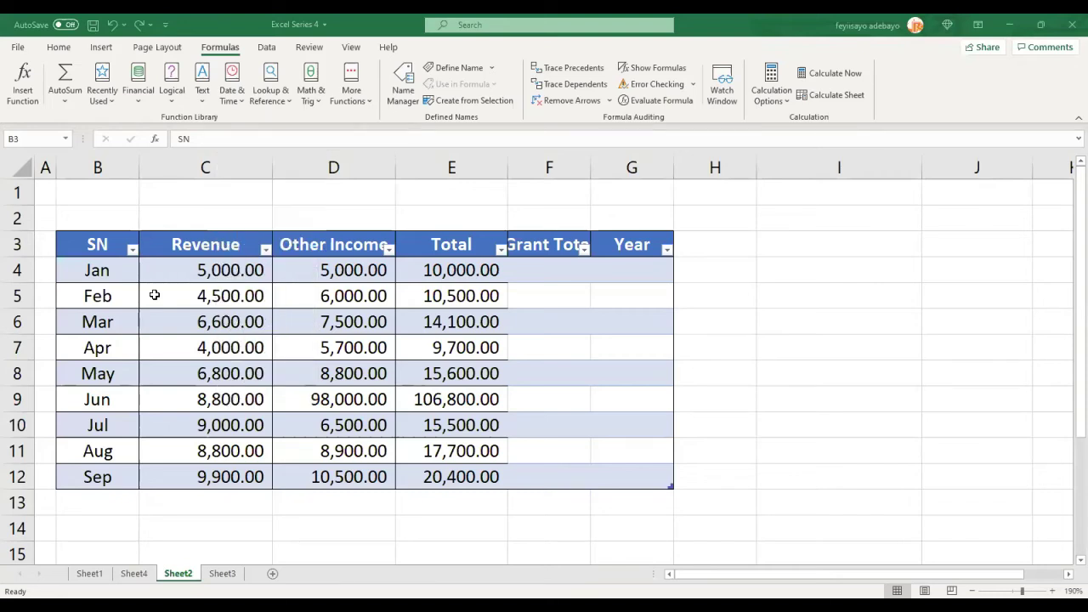
pyautogui.hotkey('ctrl', 'F3')
pyautogui.press('Escape')
pyautogui.hotkey('ctrl', 'F3')
pyautogui.press('Escape')
pyautogui.hotkey('ctrl', 'F3')
pyautogui.press('Escape')
pyautogui.hotkey('ctrl', 'c')
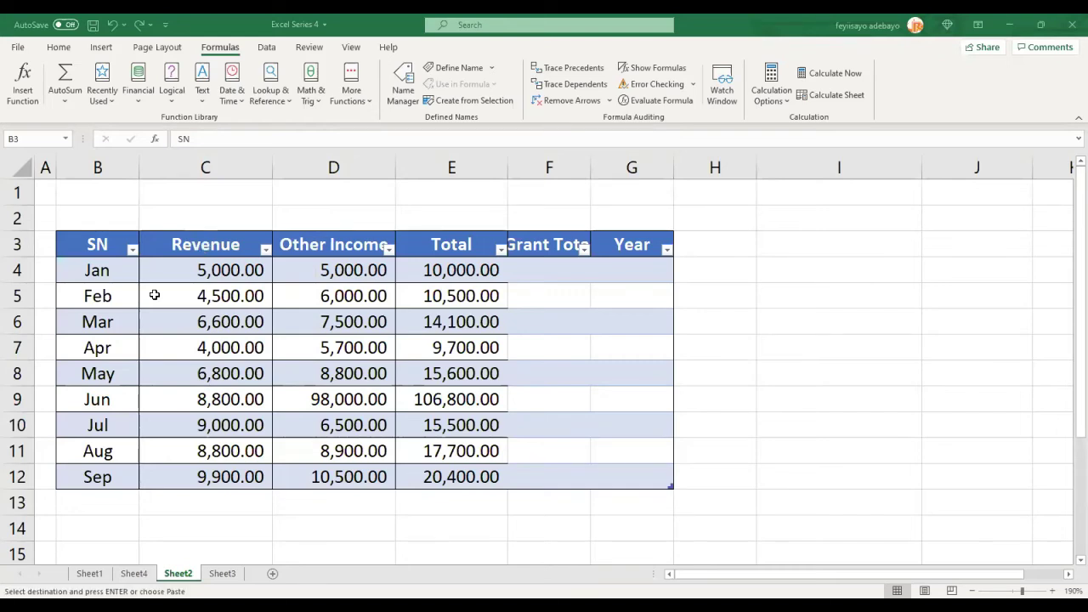
pyautogui.rightClick(155, 295)
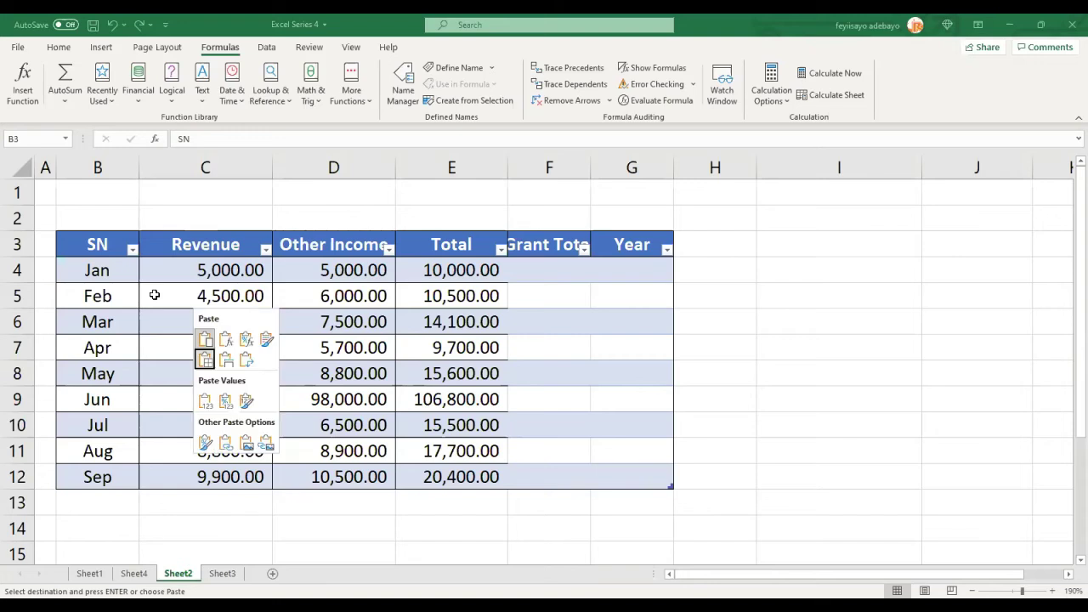
pyautogui.press('Escape')
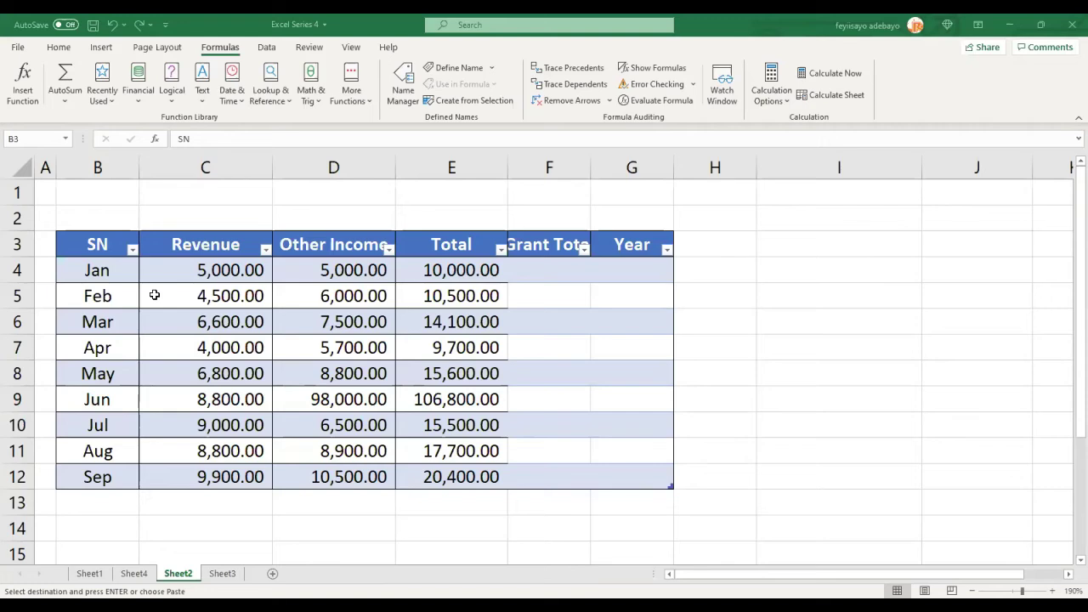
pyautogui.press('Escape')
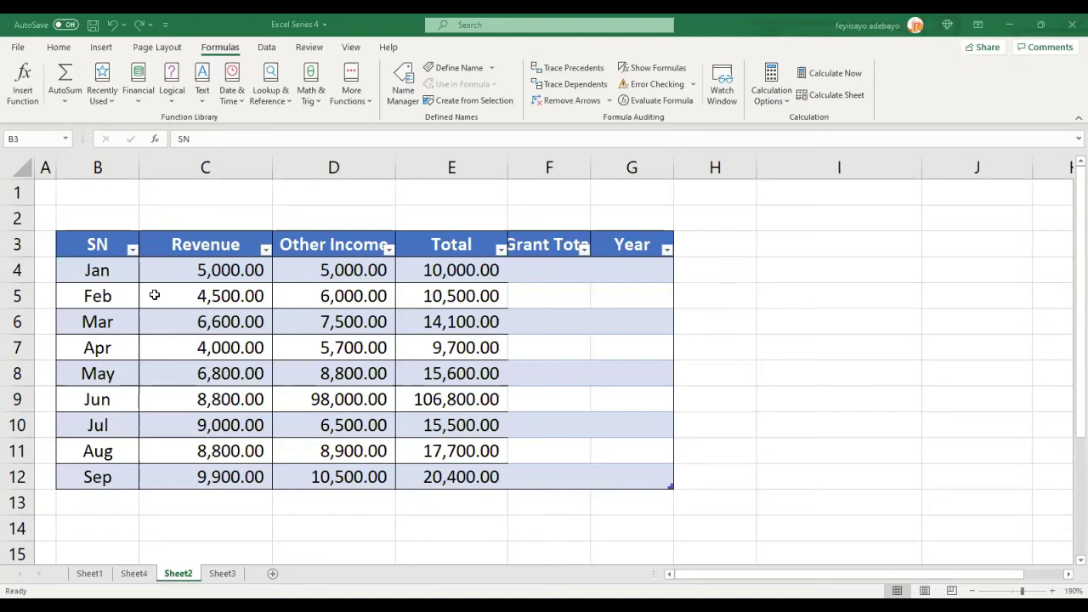
pyautogui.hotkey('shift', 'F10')
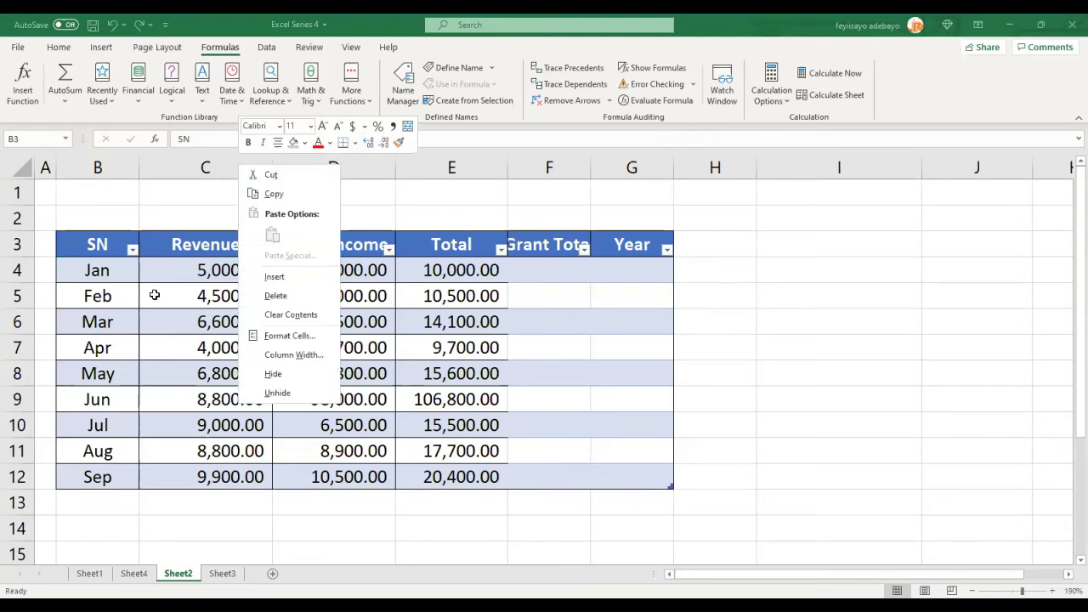
pyautogui.press('Escape')
pyautogui.hotkey('ctrl', 'F3')
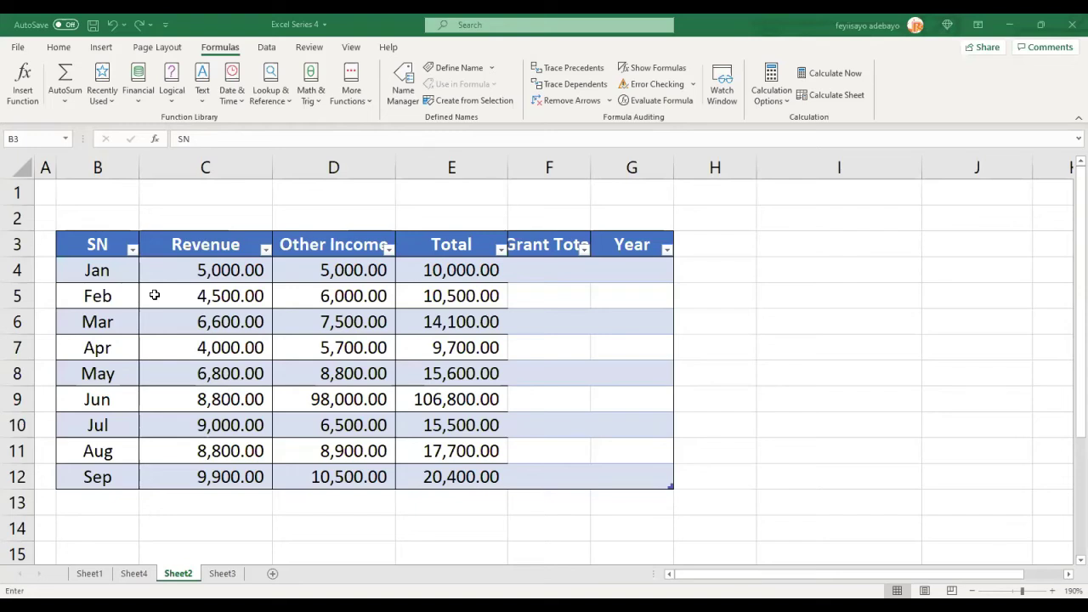
pyautogui.press('Escape')
pyautogui.hotkey('ctrl', 'c')
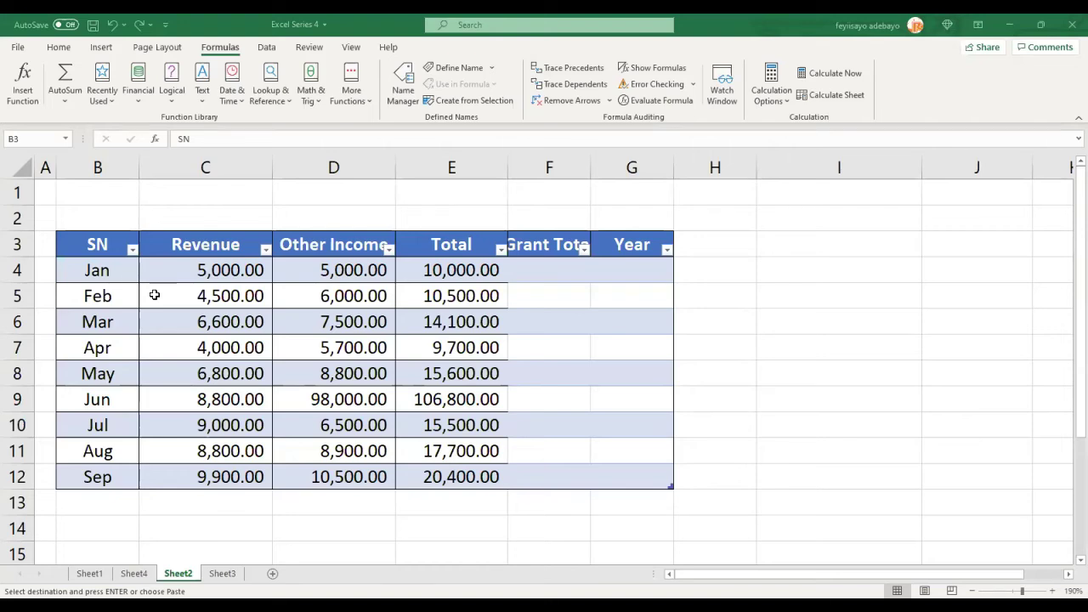
pyautogui.hotkey('ctrl', 'v')
pyautogui.press('Escape')
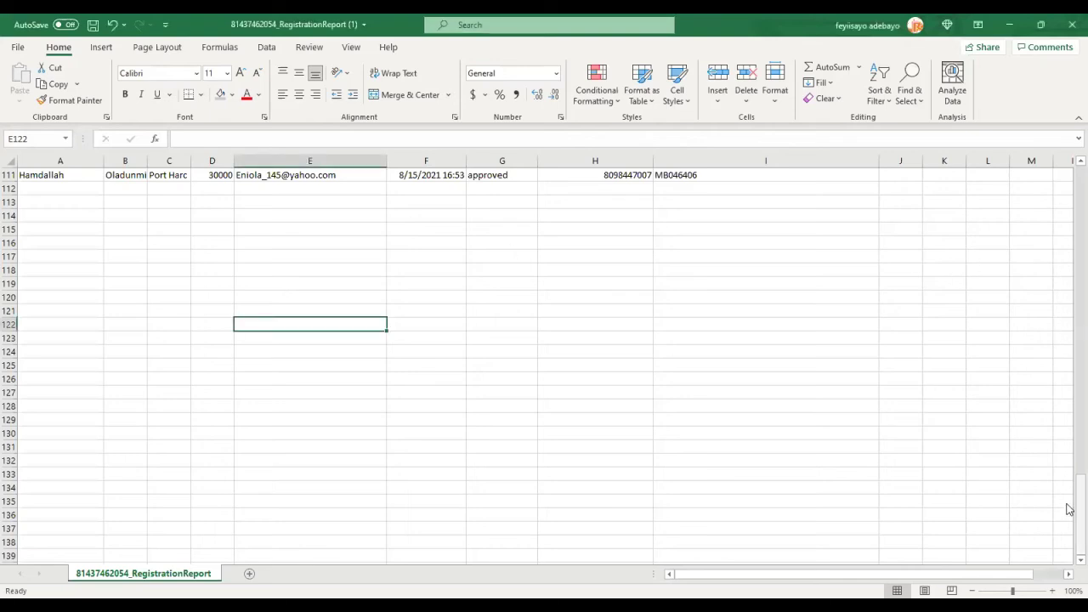
# Step: In the registration report, fit the Last Name and Amount columns to their contents and format the Amount column with the comma style
pyautogui.moveTo(1068, 508); pyautogui.dragTo(1068, 126)
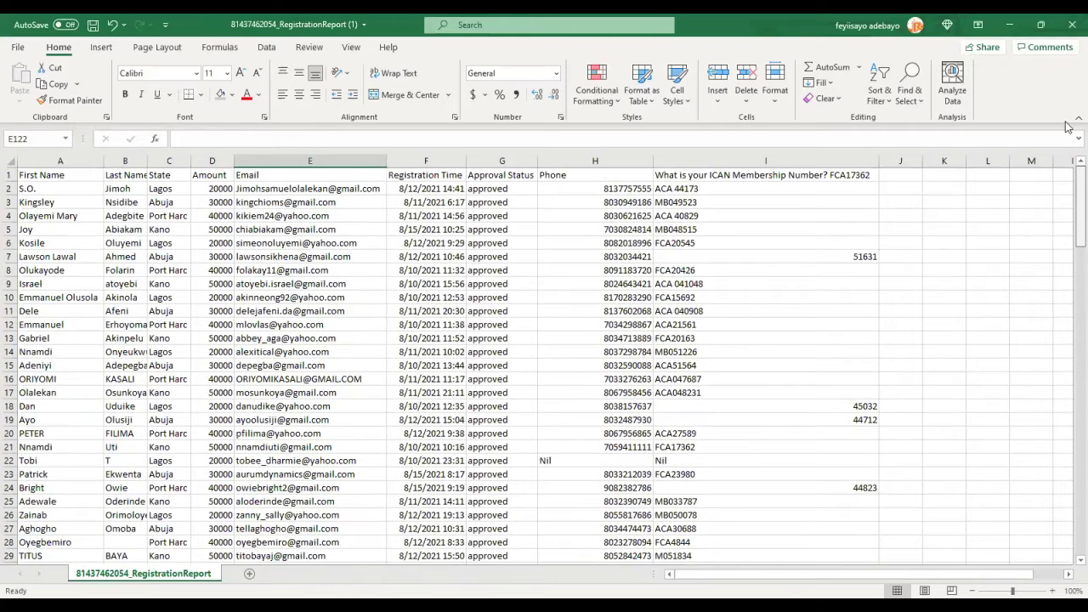
pyautogui.doubleClick(150, 159)
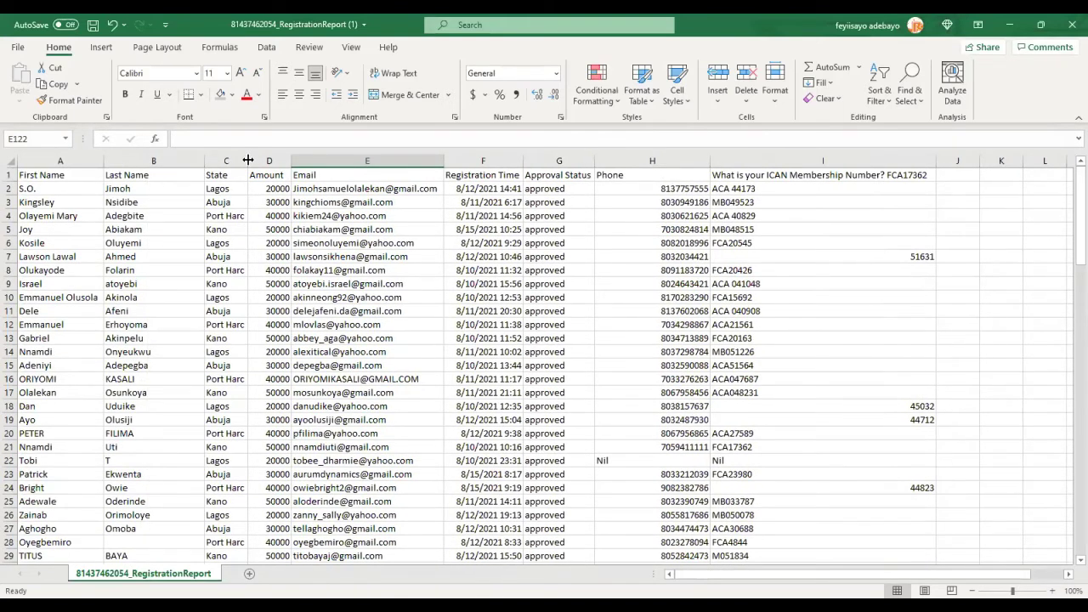
pyautogui.doubleClick(289, 155)
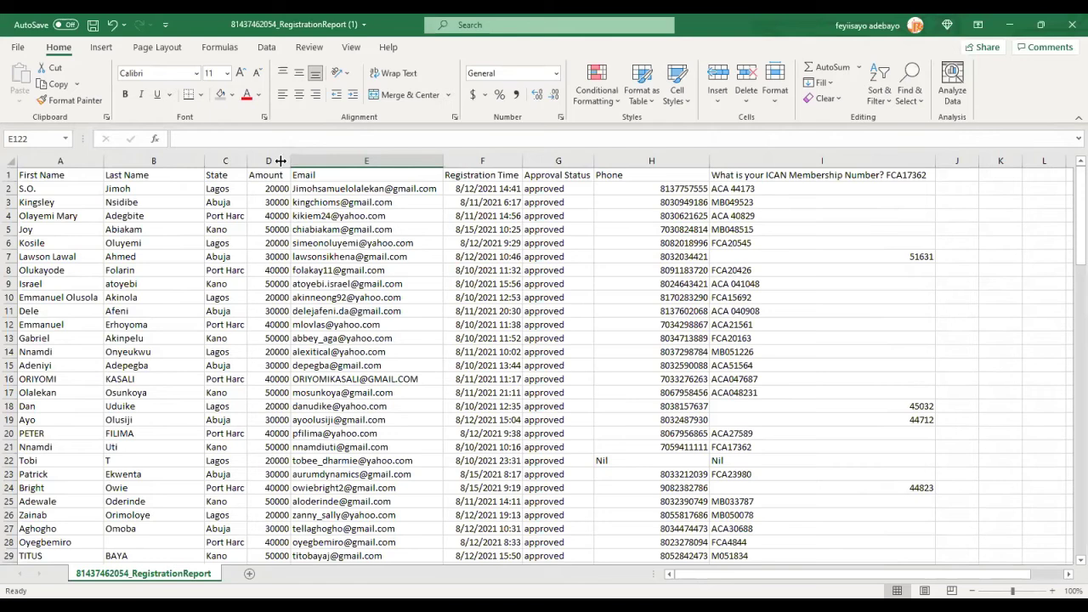
pyautogui.click(272, 161)
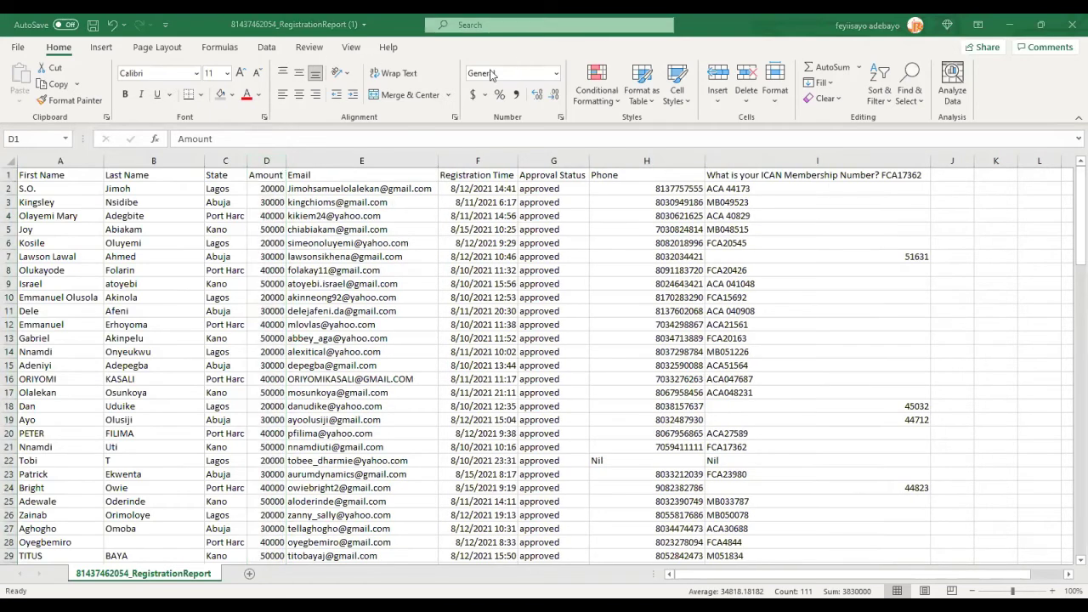
pyautogui.click(516, 94)
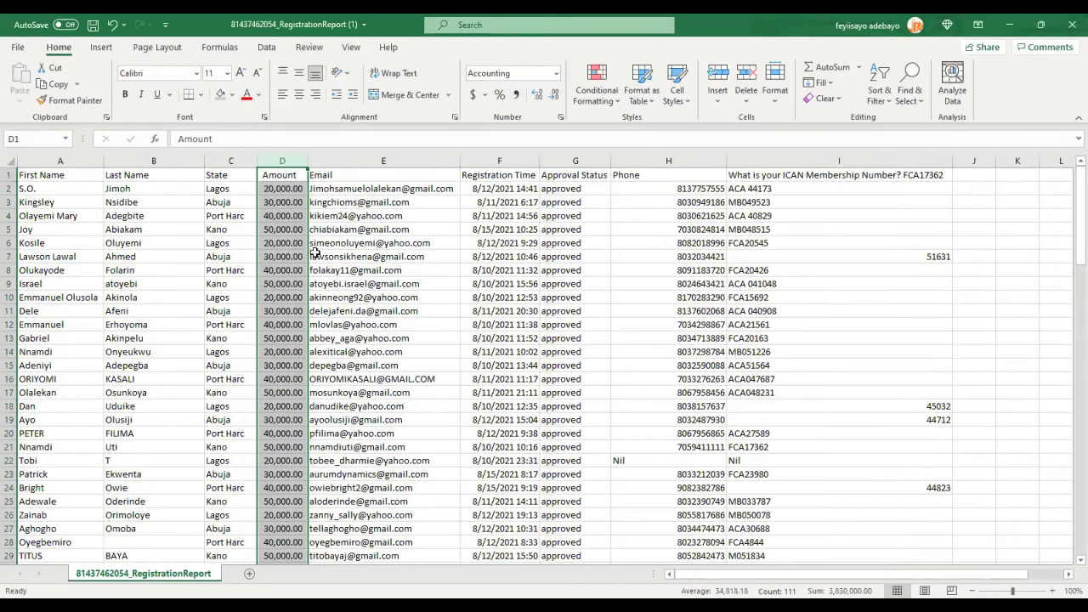
# Step: Look through all registration records down past the end of the data and return to the header row
pyautogui.press('pagedown')
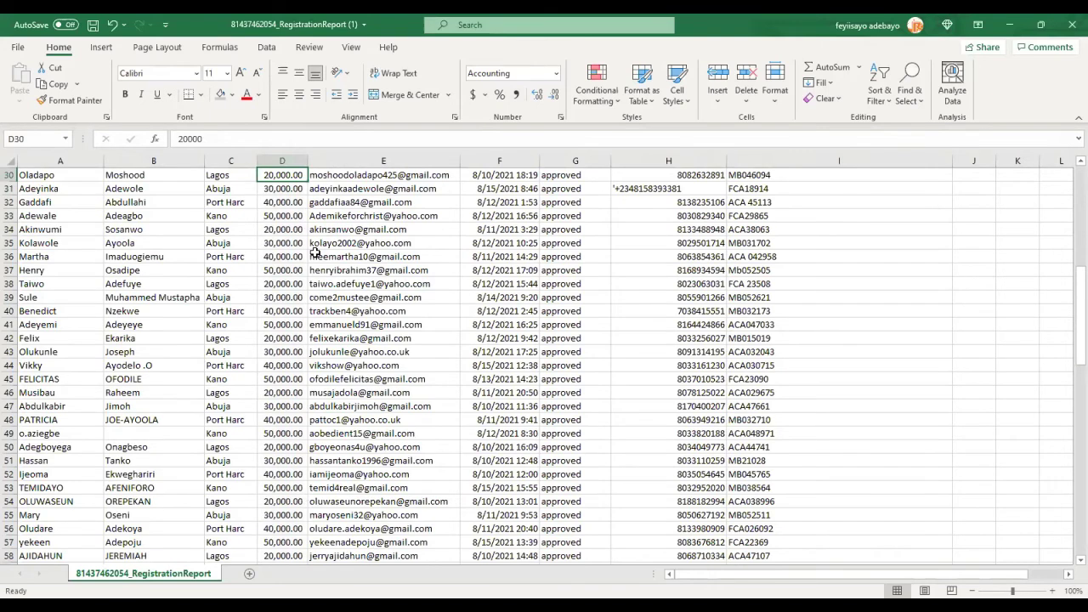
pyautogui.press('pagedown')
pyautogui.press('pagedown')
pyautogui.press('pagedown')
pyautogui.press('pagedown')
pyautogui.press('pagedown')
pyautogui.press('pagedown')
pyautogui.press('pageup')
pyautogui.press('pageup')
pyautogui.press('pageup')
pyautogui.press('pageup')
pyautogui.press('pageup')
pyautogui.press('pageup')
pyautogui.press('pageup')
pyautogui.press('pageup')
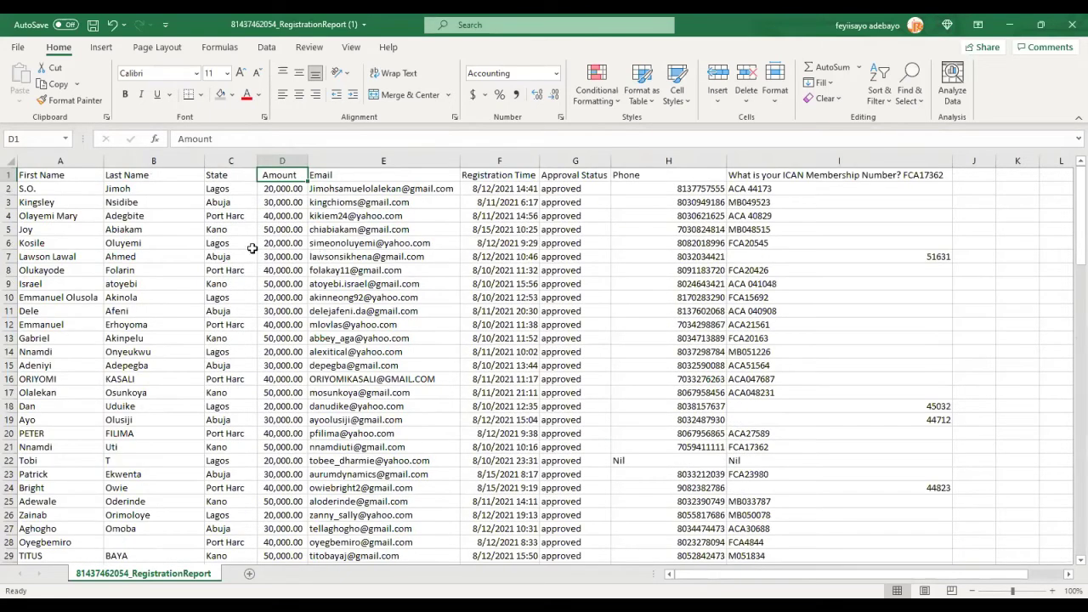
# Step: Hide the Email and Phone columns of the registration report
pyautogui.click(363, 155)
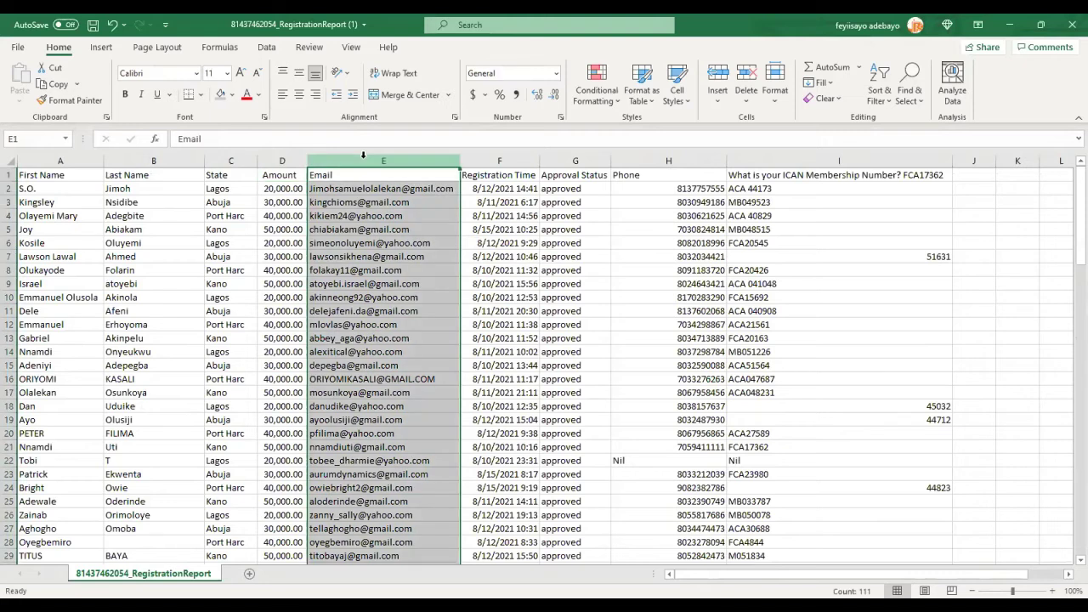
pyautogui.rightClick(363, 155)
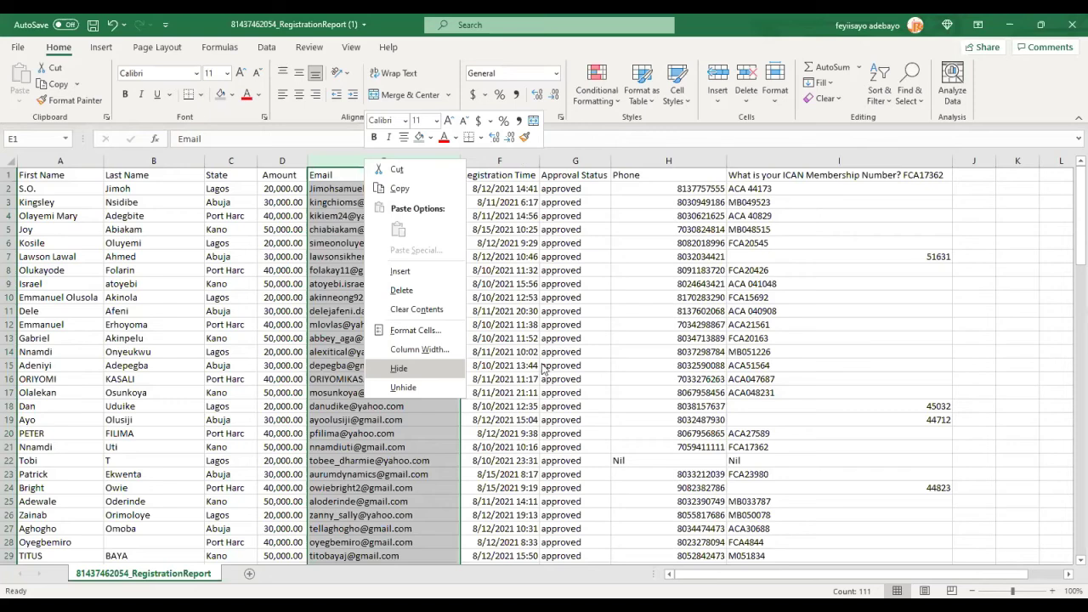
pyautogui.click(417, 368)
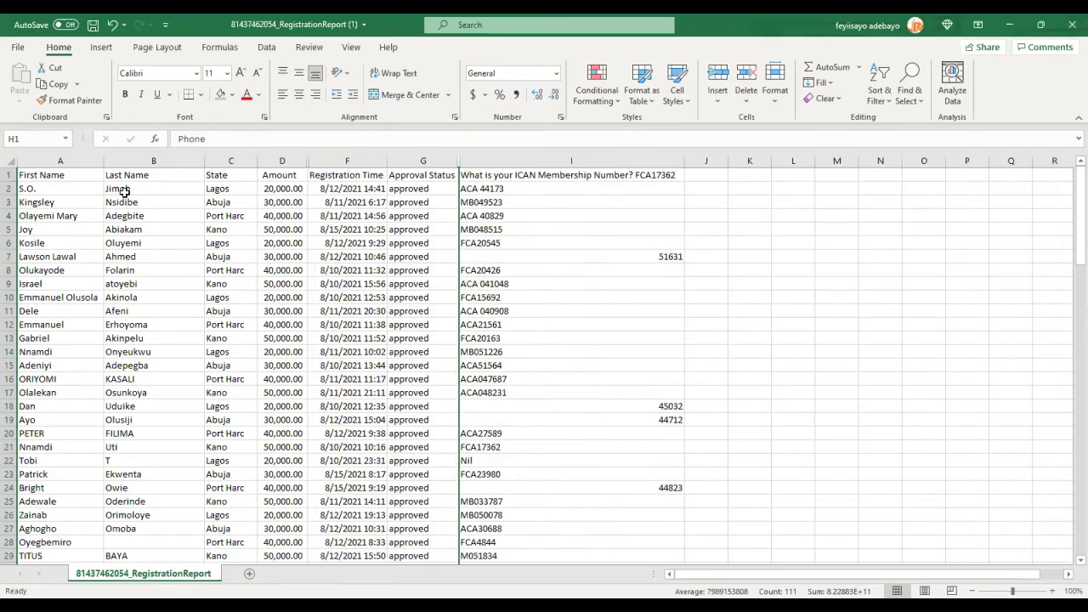
# Step: Examine the State entries and their corresponding Amount values in the first registration records
pyautogui.click(56, 176)
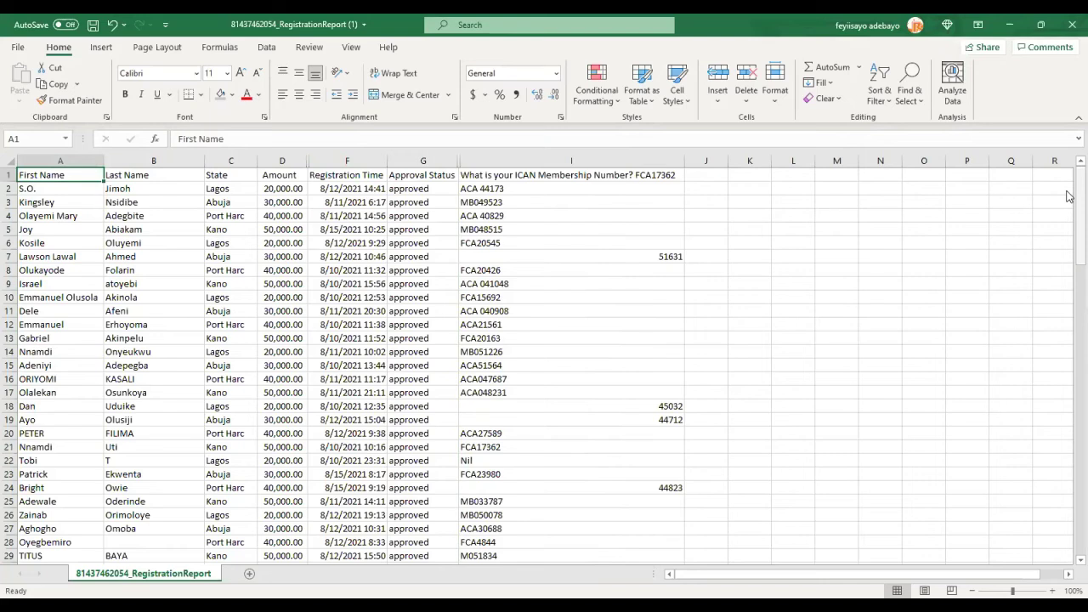
pyautogui.moveTo(1068, 196); pyautogui.dragTo(1017, 192)
pyautogui.click(284, 214)
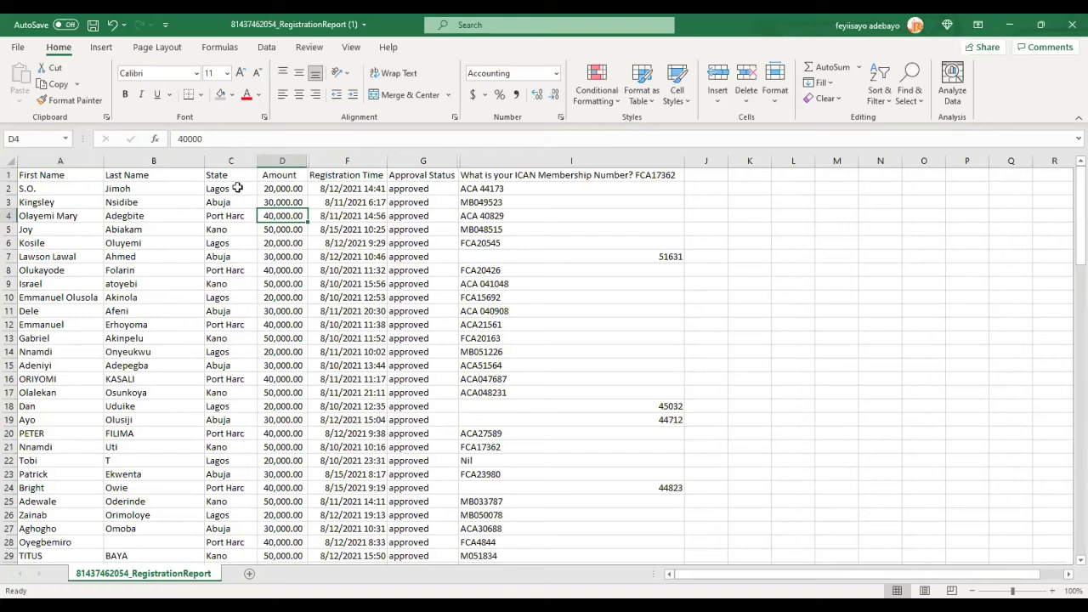
pyautogui.press('Left')
pyautogui.press('Down')
pyautogui.press('Down')
pyautogui.press('Down')
pyautogui.press('Down')
pyautogui.press('Up')
pyautogui.press('Up')
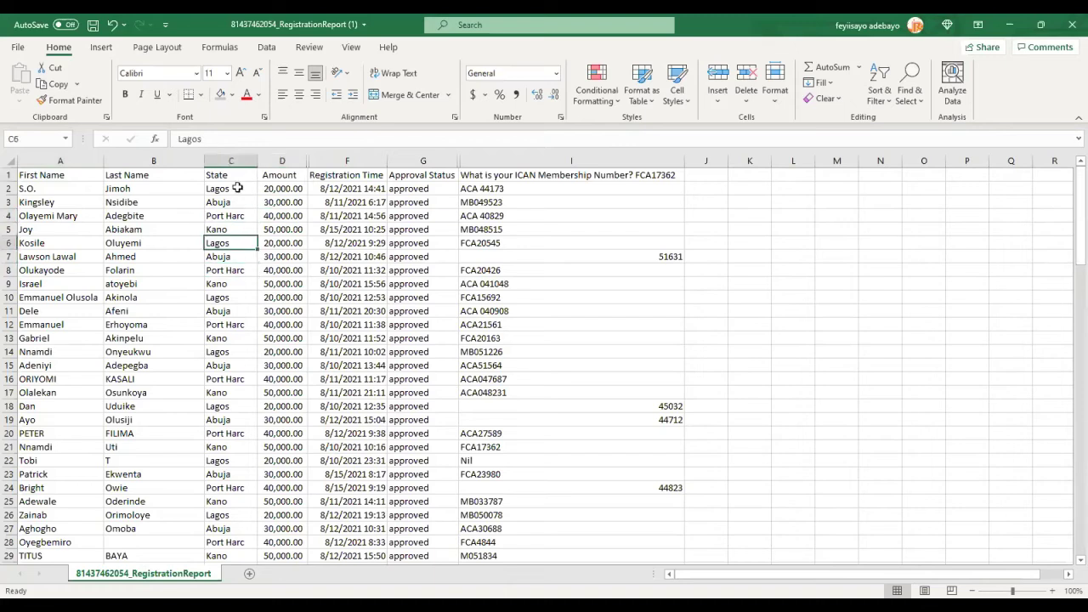
pyautogui.press('Up')
pyautogui.press('Up')
pyautogui.press('Up')
pyautogui.press('Up')
pyautogui.press('Right')
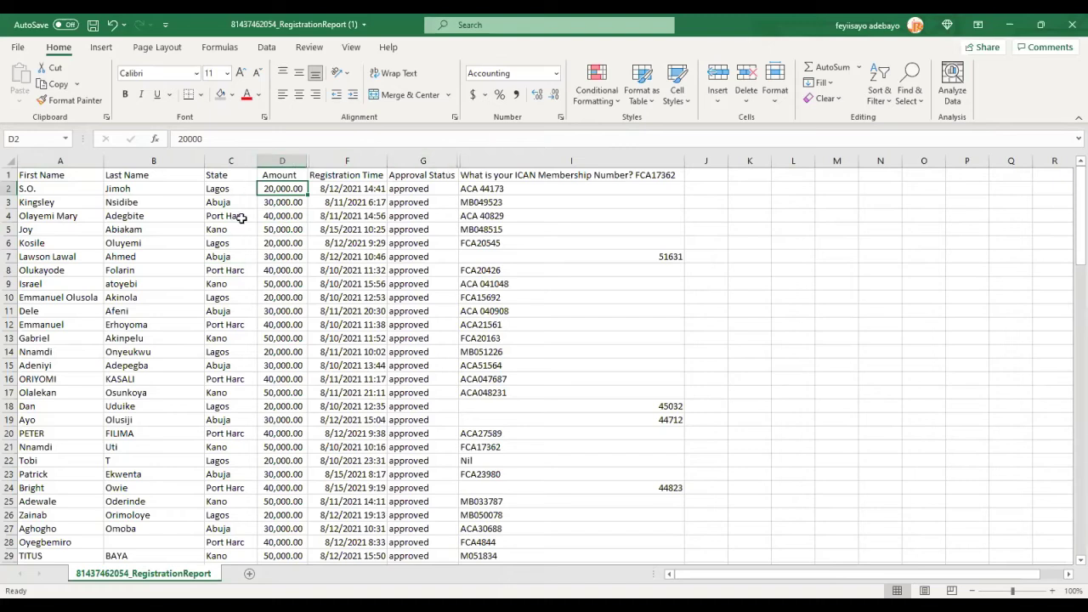
# Step: Review the header fields from First Name to Registration Time and go down the First Name column's records
pyautogui.press('Up')
pyautogui.press('Left')
pyautogui.press('Left')
pyautogui.press('Left')
pyautogui.press('Right')
pyautogui.press('Right')
pyautogui.press('Right')
pyautogui.press('Left')
pyautogui.press('Left')
pyautogui.press('Left')
pyautogui.press('Left')
pyautogui.press('Left')
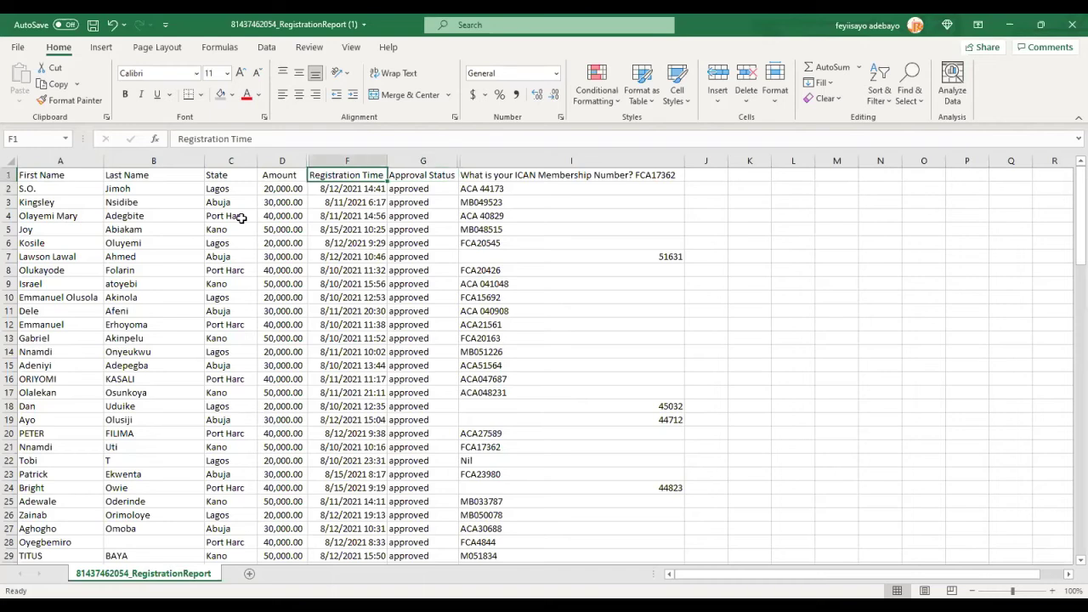
pyautogui.press('Down')
pyautogui.press('Down')
pyautogui.press('Down')
pyautogui.press('Down')
pyautogui.press('Down')
pyautogui.press('Down')
pyautogui.press('Down')
pyautogui.press('Down')
pyautogui.press('Down')
pyautogui.press('Down')
pyautogui.press('Down')
pyautogui.press('Down')
pyautogui.press('Down')
pyautogui.press('Down')
pyautogui.press('Down')
pyautogui.press('Down')
pyautogui.press('Down')
pyautogui.press('Down')
pyautogui.press('Down')
pyautogui.press('Down')
pyautogui.press('Down')
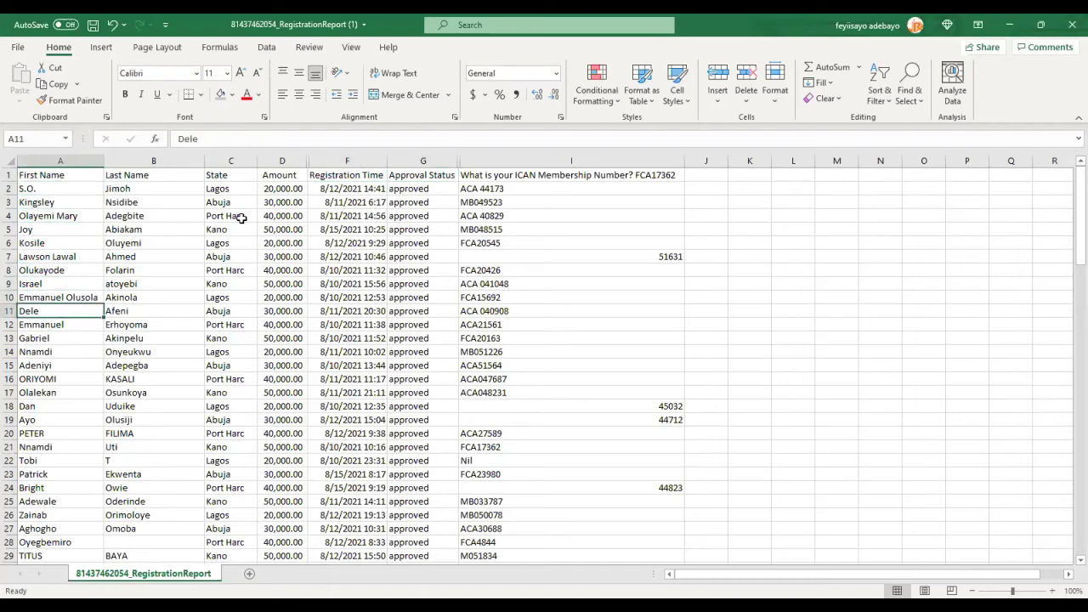
# Step: Go through the First Name column's records down to the end of the registration data and return to the header row
pyautogui.press('Down')
pyautogui.press('Down')
pyautogui.press('Down')
pyautogui.press('Down')
pyautogui.press('Down')
pyautogui.press('Down')
pyautogui.press('Down')
pyautogui.press('Down')
pyautogui.press('Down')
pyautogui.press('Down')
pyautogui.press('Down')
pyautogui.press('Down')
pyautogui.press('Down')
pyautogui.press('Down')
pyautogui.press('Down')
pyautogui.press('Down')
pyautogui.press('Down')
pyautogui.press('Down')
pyautogui.press('Down')
pyautogui.press('Down')
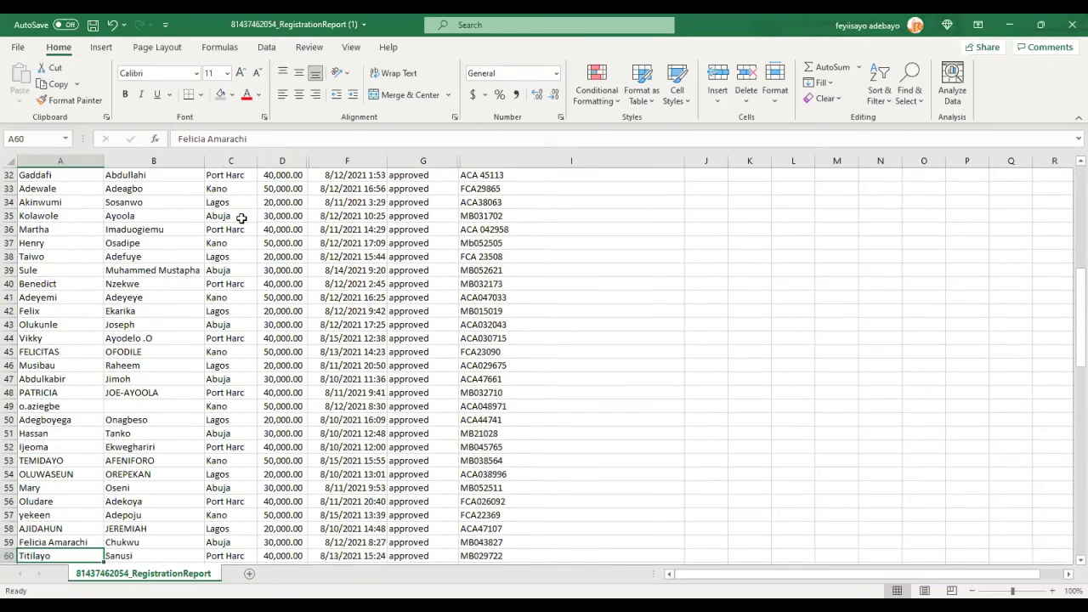
pyautogui.press('Down')
pyautogui.press('Down')
pyautogui.press('Down')
pyautogui.press('Down')
pyautogui.press('Down')
pyautogui.press('Down')
pyautogui.press('Down')
pyautogui.press('Down')
pyautogui.press('Down')
pyautogui.press('Down')
pyautogui.press('Down')
pyautogui.press('Down')
pyautogui.press('Down')
pyautogui.press('Down')
pyautogui.press('Down')
pyautogui.press('Down')
pyautogui.press('Down')
pyautogui.press('Down')
pyautogui.press('Down')
pyautogui.press('Down')
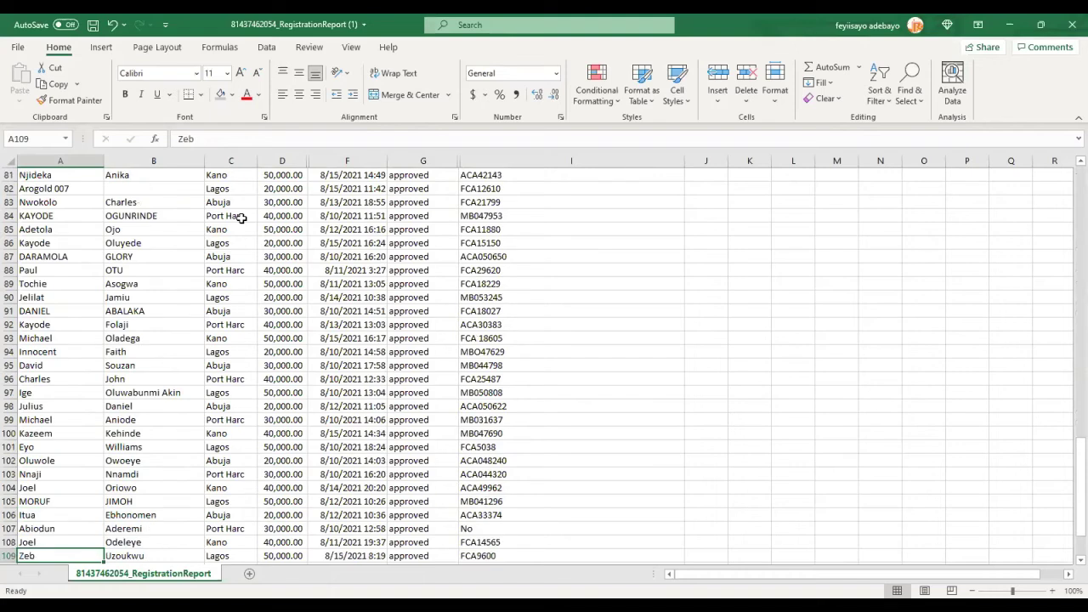
pyautogui.press('pageup')
pyautogui.press('pageup')
pyautogui.press('pageup')
pyautogui.press('pageup')
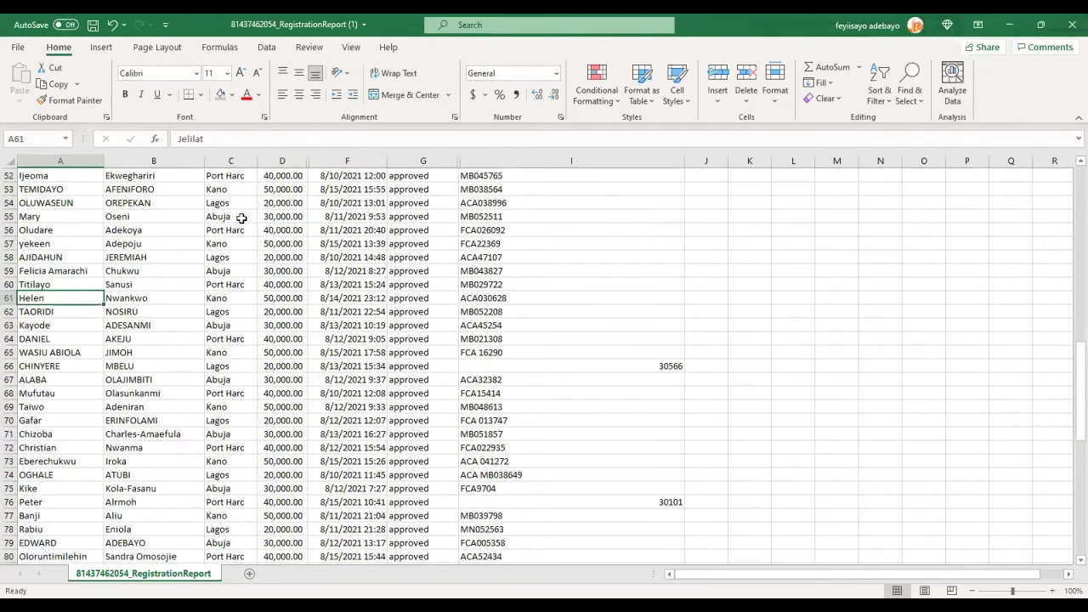
pyautogui.press('Up')
pyautogui.press('Up')
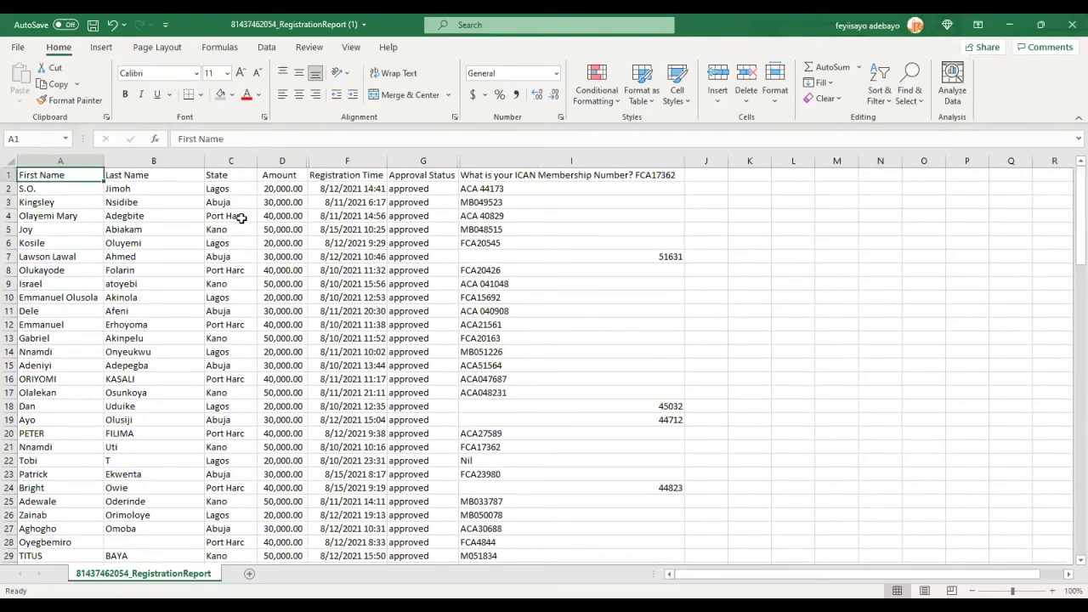
pyautogui.click(100, 47)
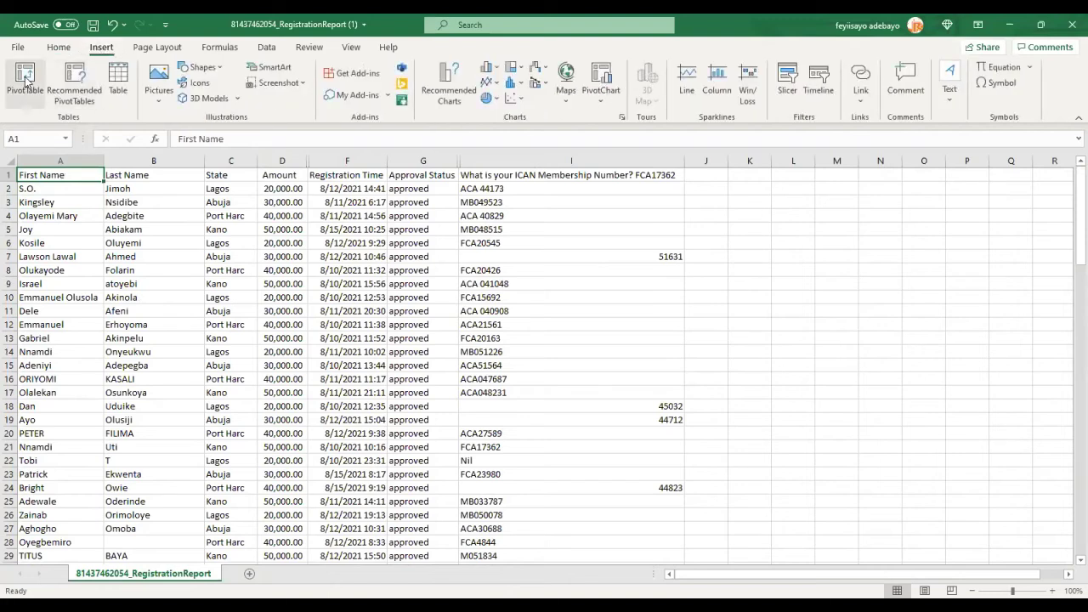
pyautogui.click(150, 352)
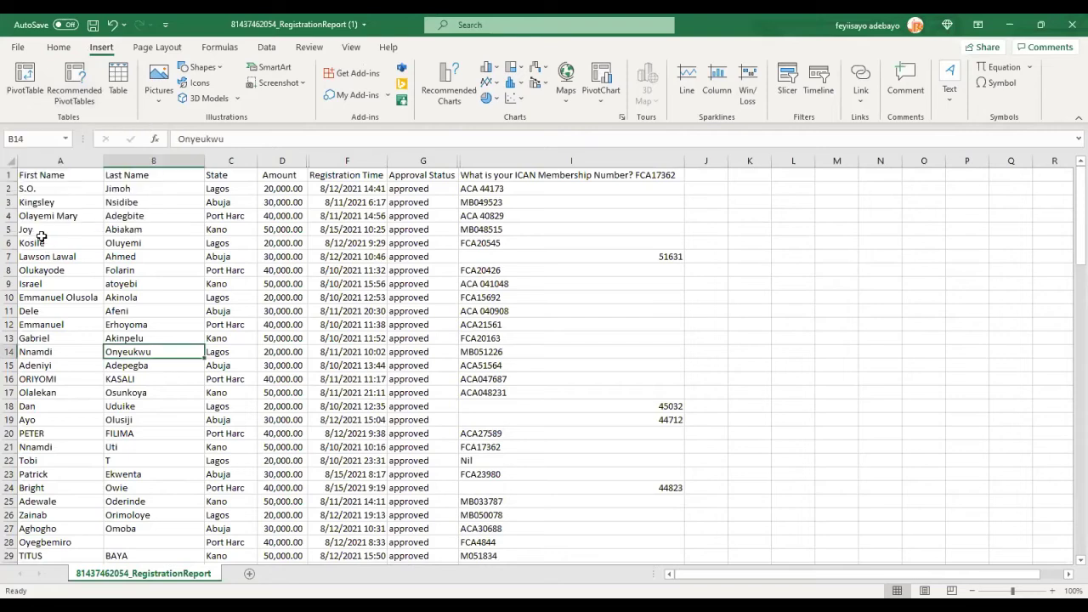
pyautogui.click(25, 176)
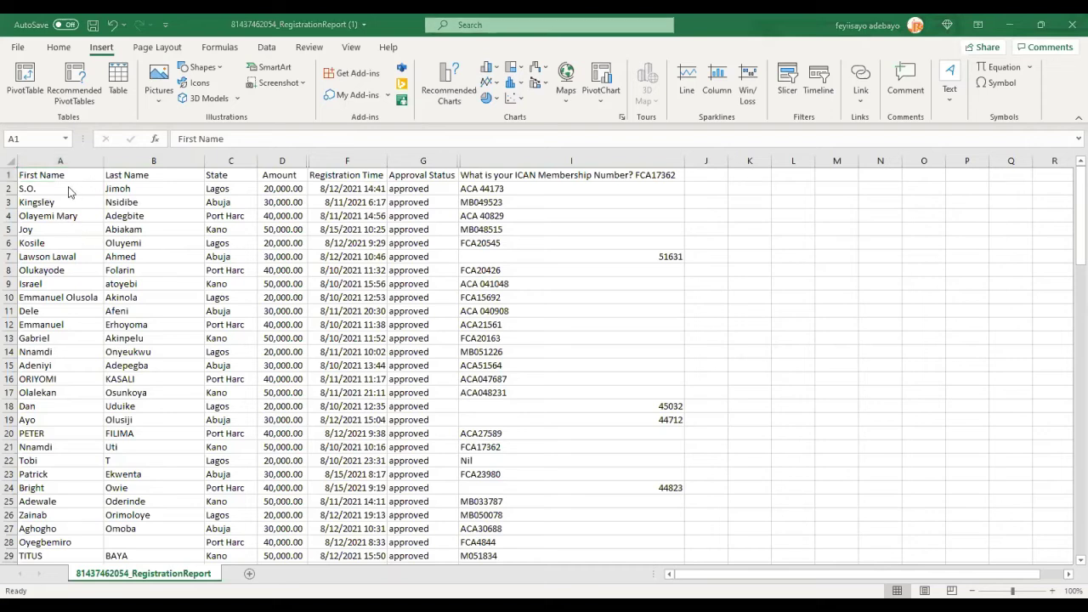
pyautogui.click(41, 173)
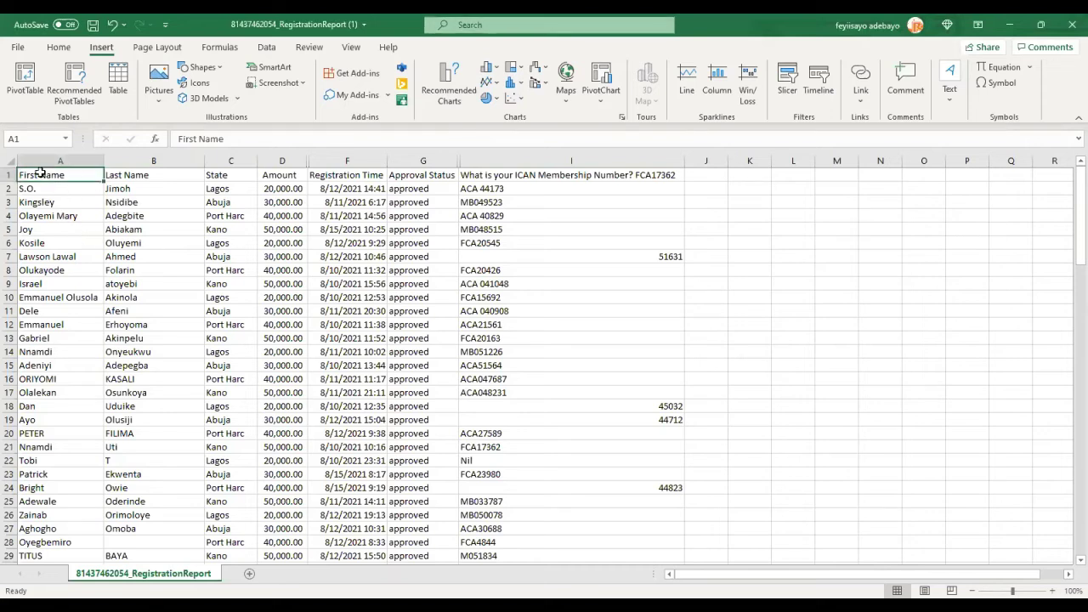
pyautogui.click(25, 80)
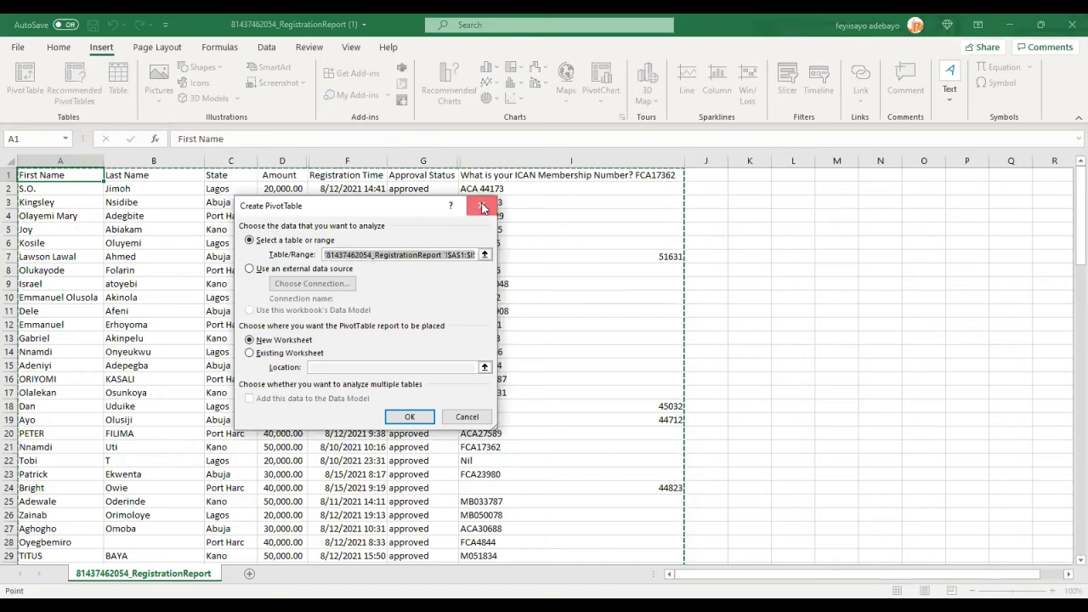
pyautogui.click(482, 208)
# Step: Fit the Amount column's width to its contents in the registration report
pyautogui.click(1052, 591)
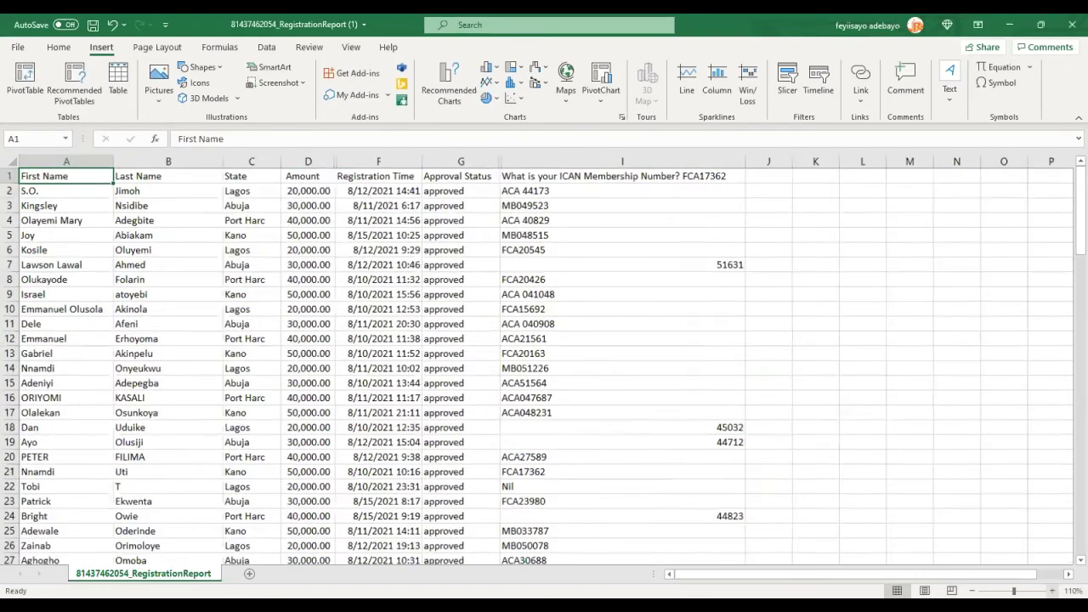
pyautogui.click(1052, 591)
pyautogui.click(1052, 591)
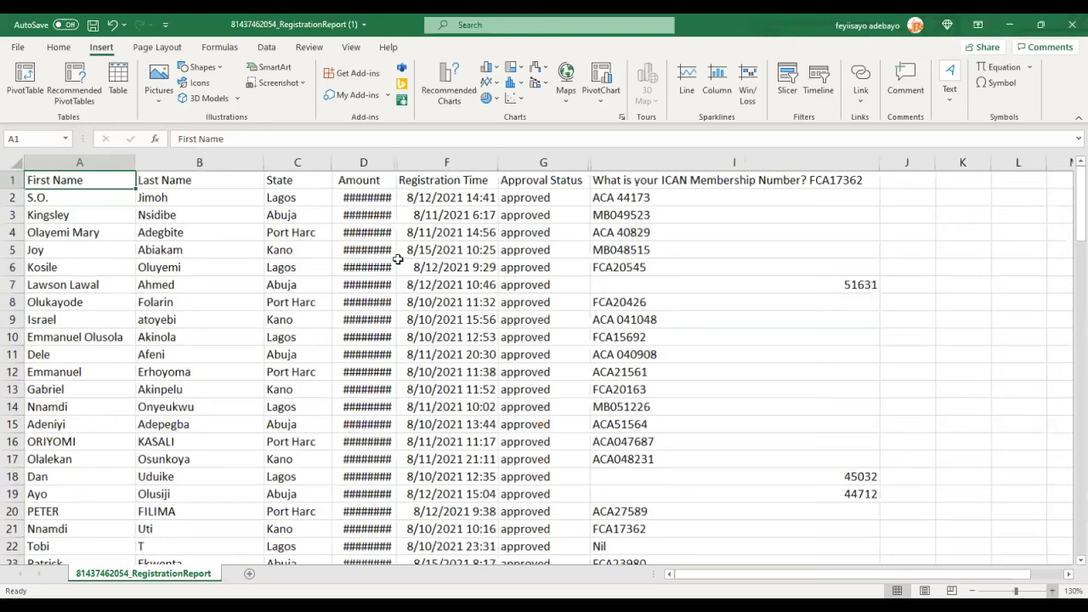
pyautogui.doubleClick(401, 162)
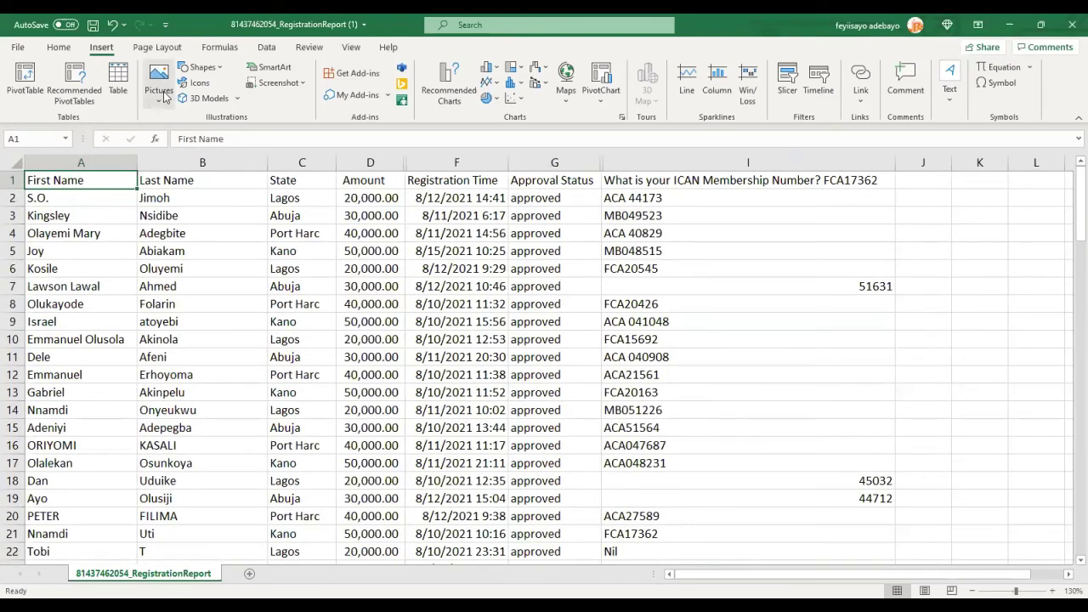
# Step: Create a PivotTable from the registration data on a new worksheet and add State as its row field
pyautogui.click(24, 81)
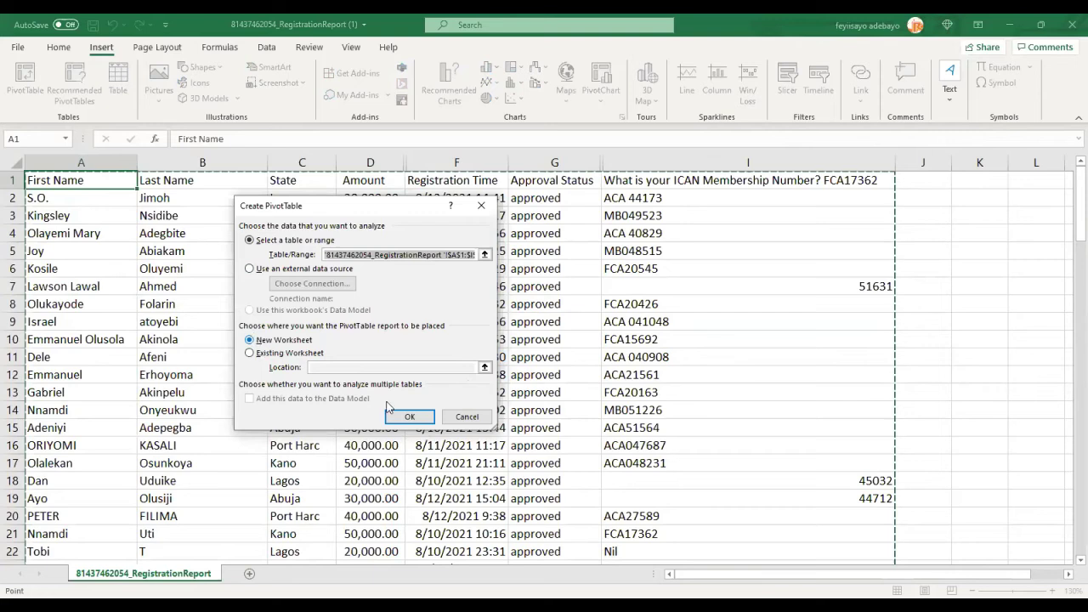
pyautogui.click(412, 418)
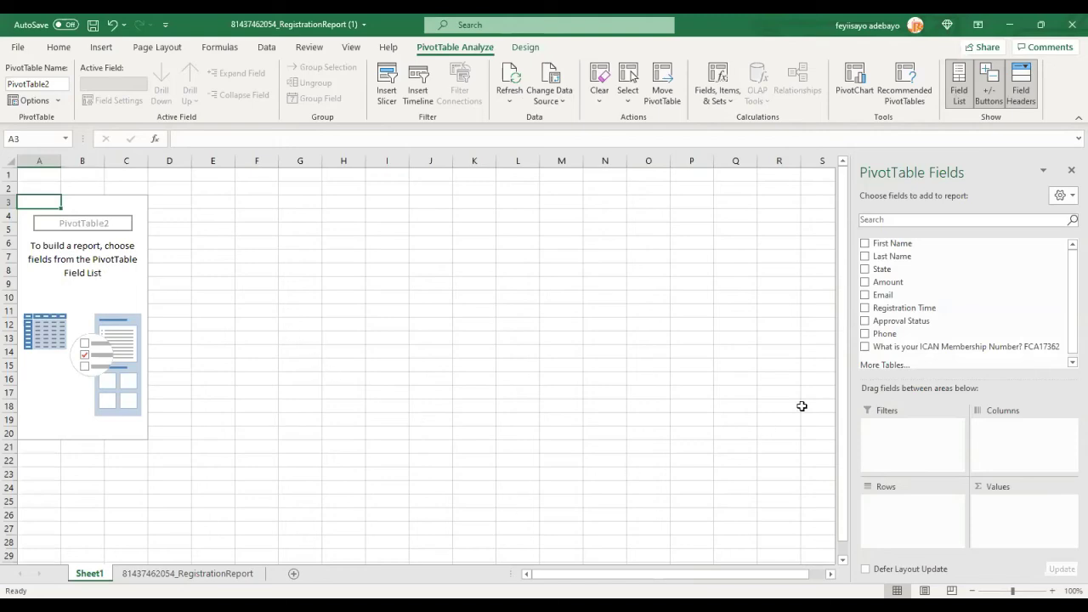
pyautogui.click(865, 270)
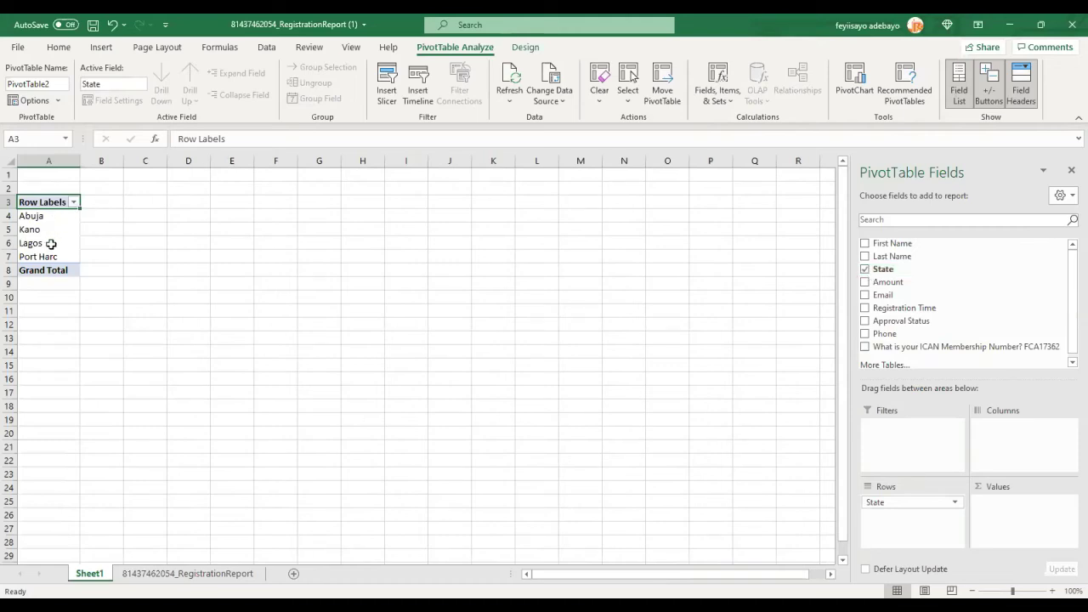
# Step: Add the Amount field to the PivotTable's values so it is summed per state
pyautogui.click(1053, 592)
pyautogui.click(1053, 591)
pyautogui.click(1053, 591)
pyautogui.click(1053, 592)
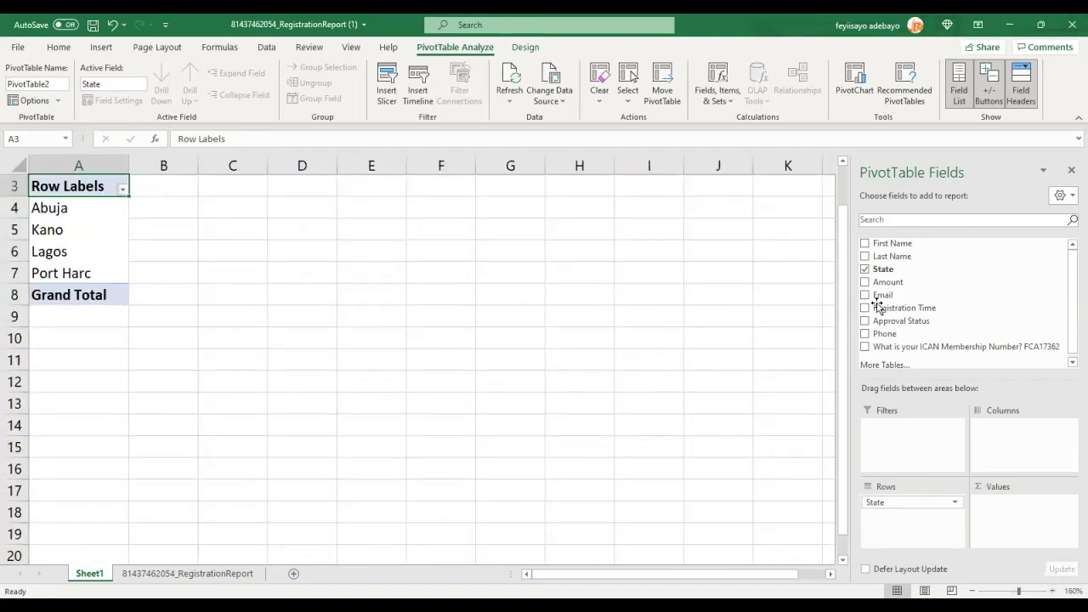
pyautogui.click(866, 283)
# Step: Format the Sum of Amount column with thousands separators and two decimals
pyautogui.click(193, 171)
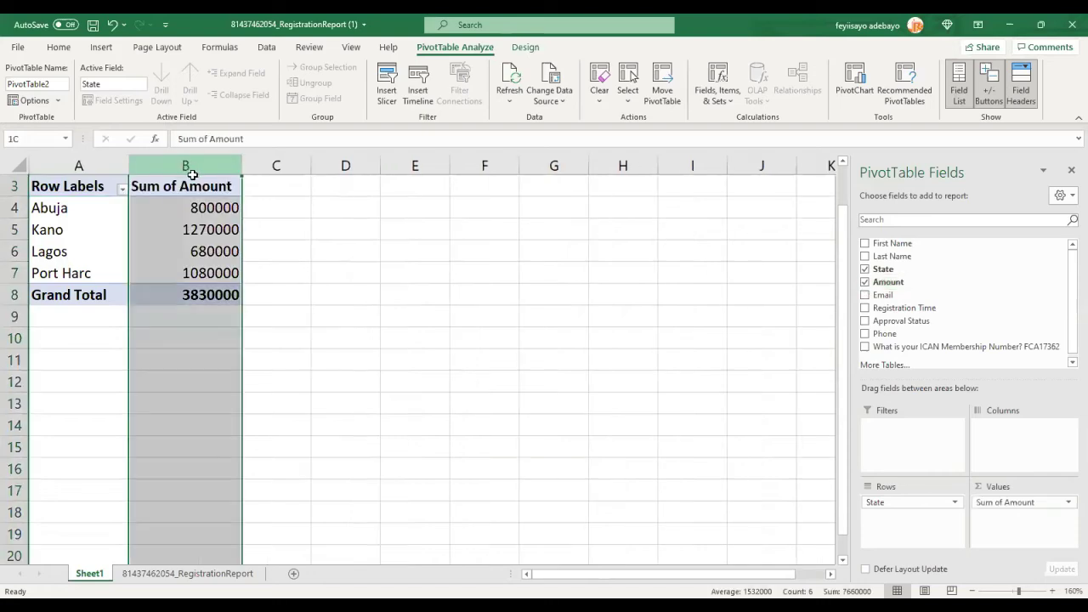
pyautogui.click(66, 48)
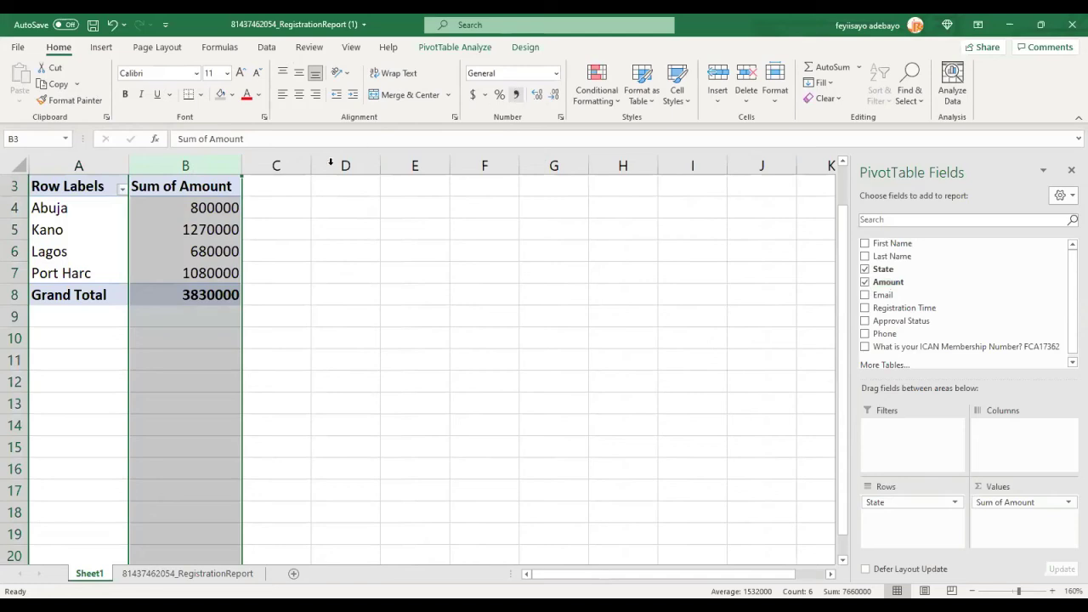
pyautogui.click(306, 273)
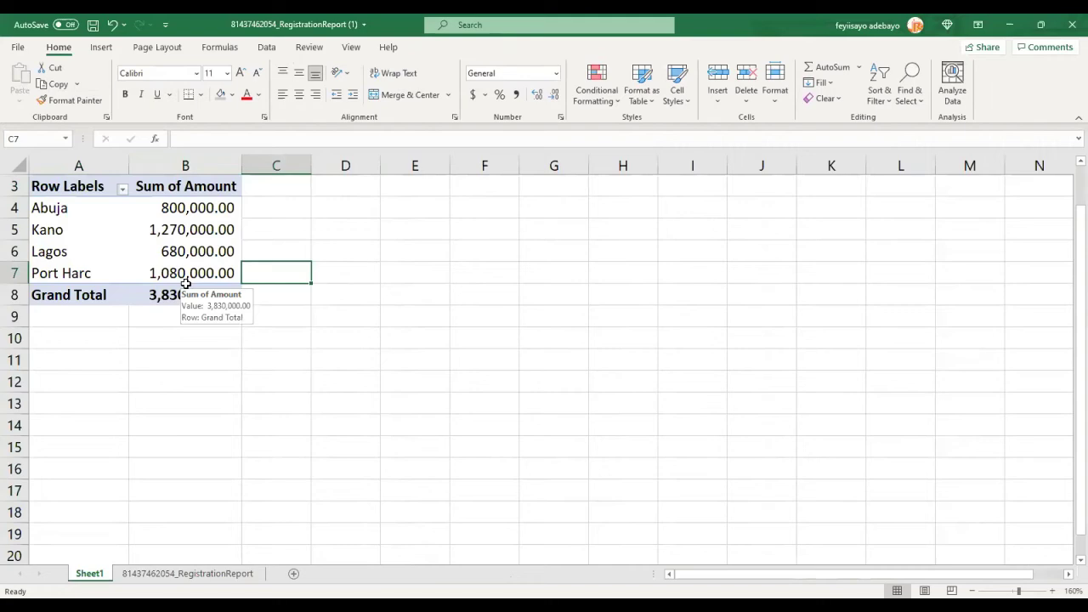
# Step: Drill down into Kano's Sum of Amount to list its underlying records on a new sheet
pyautogui.click(179, 229)
pyautogui.doubleClick(179, 230)
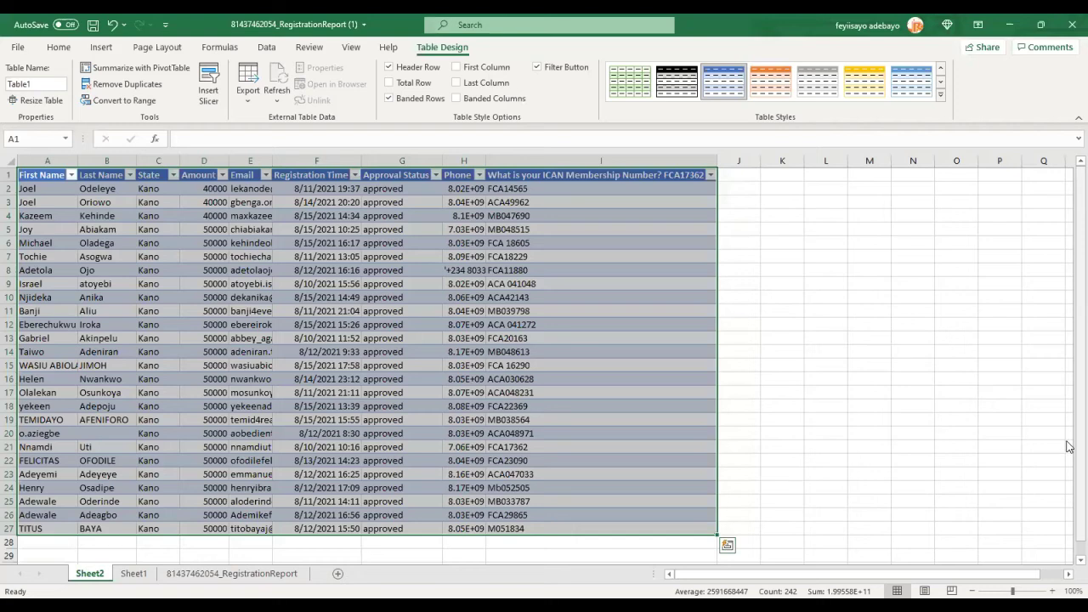
pyautogui.scroll(-1, 1069, 446)
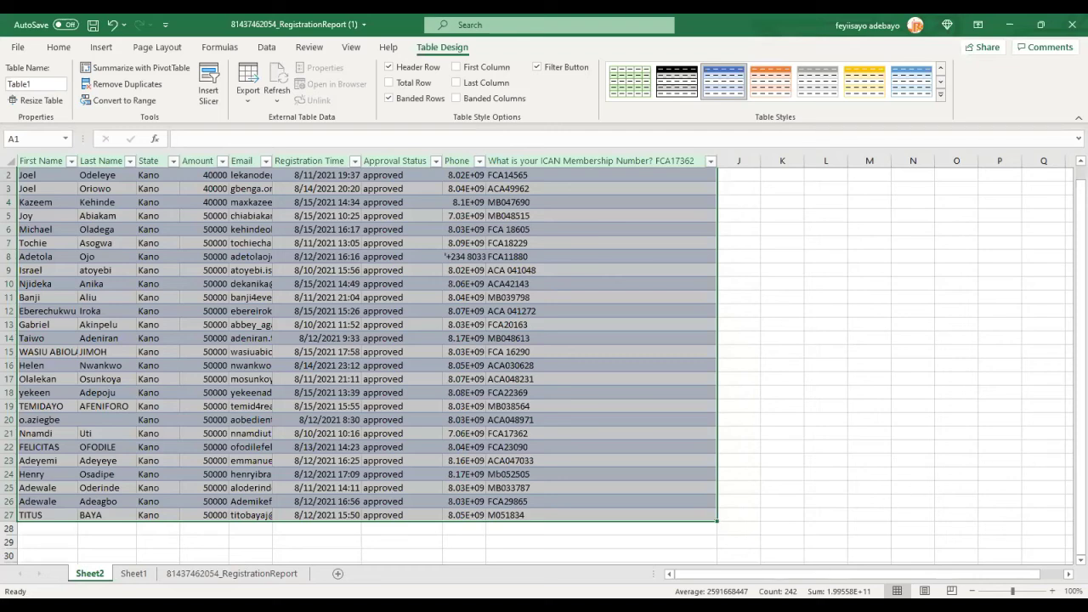
# Step: Extract the records behind Abuja's Sum of Amount to a separate sheet and revisit the Kano detail sheet
pyautogui.click(133, 573)
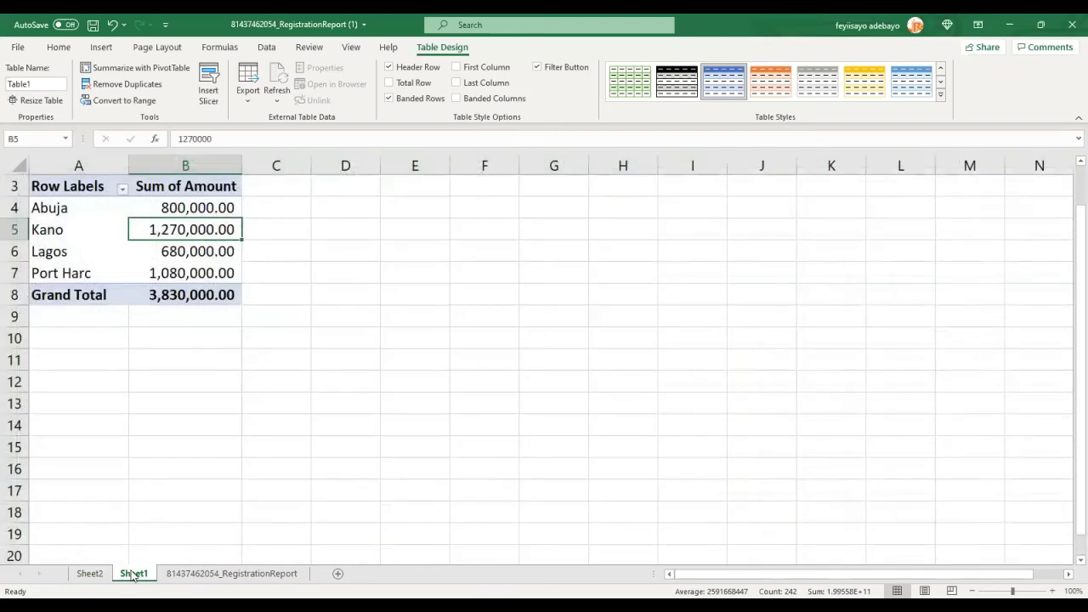
pyautogui.doubleClick(178, 207)
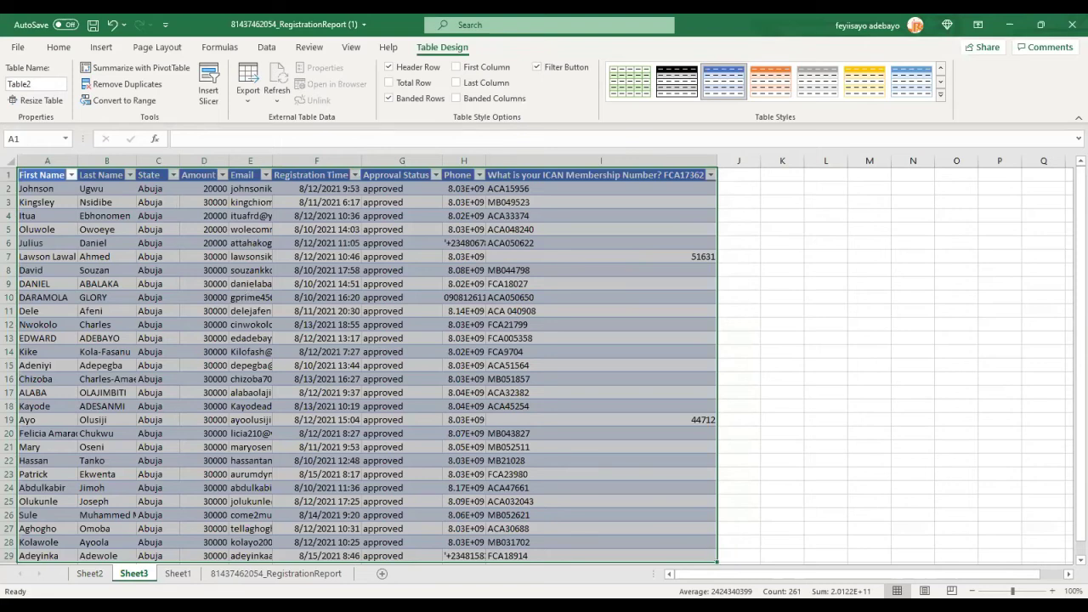
pyautogui.click(85, 580)
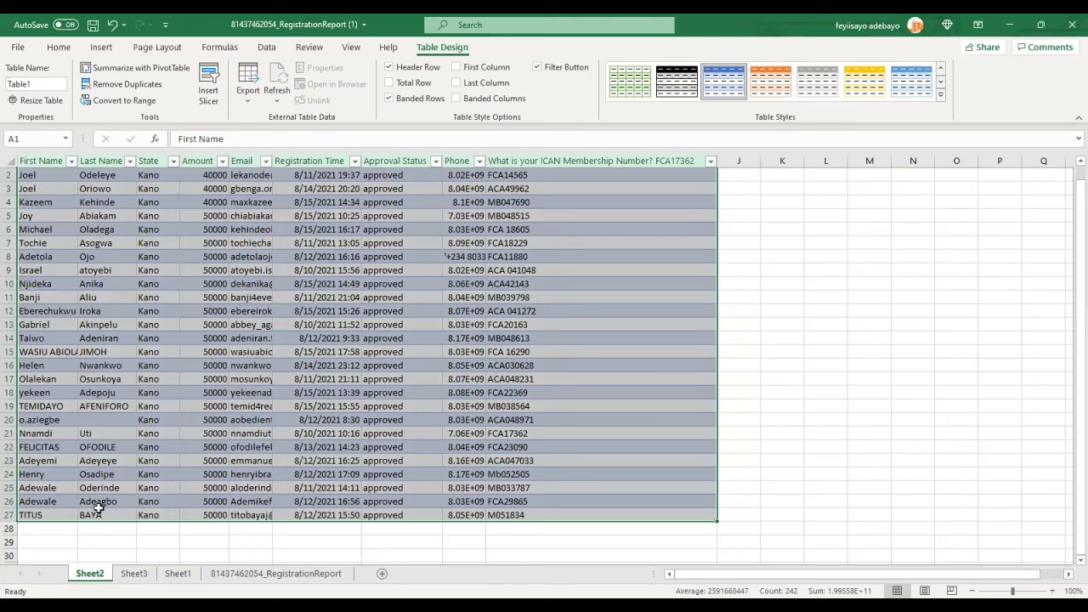
# Step: Insert five blank rows above the PivotTable on Sheet1, starting at row 3
pyautogui.click(176, 574)
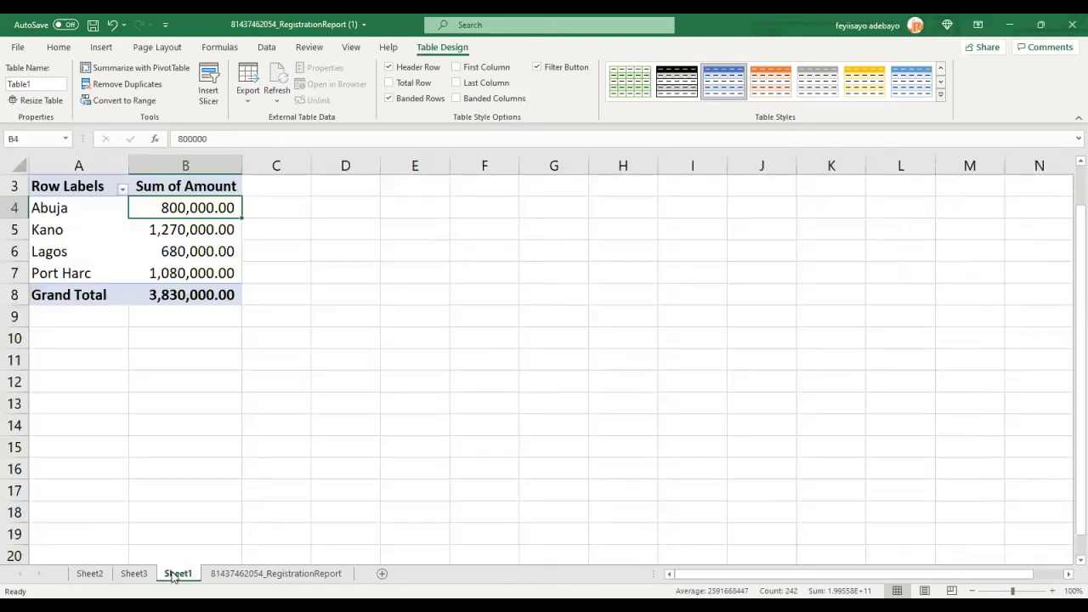
pyautogui.click(13, 185)
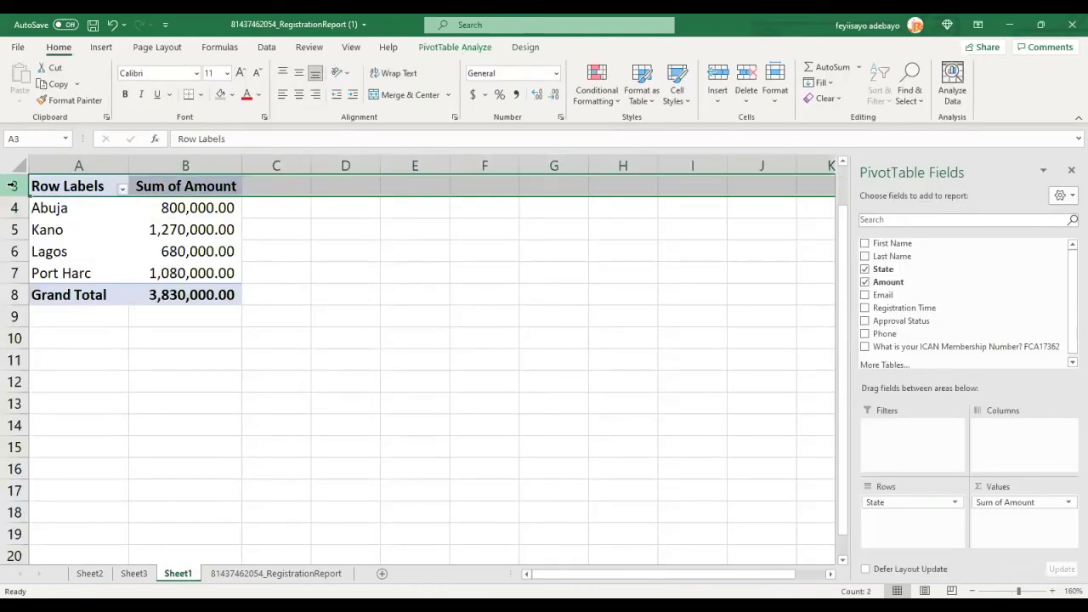
pyautogui.rightClick(11, 187)
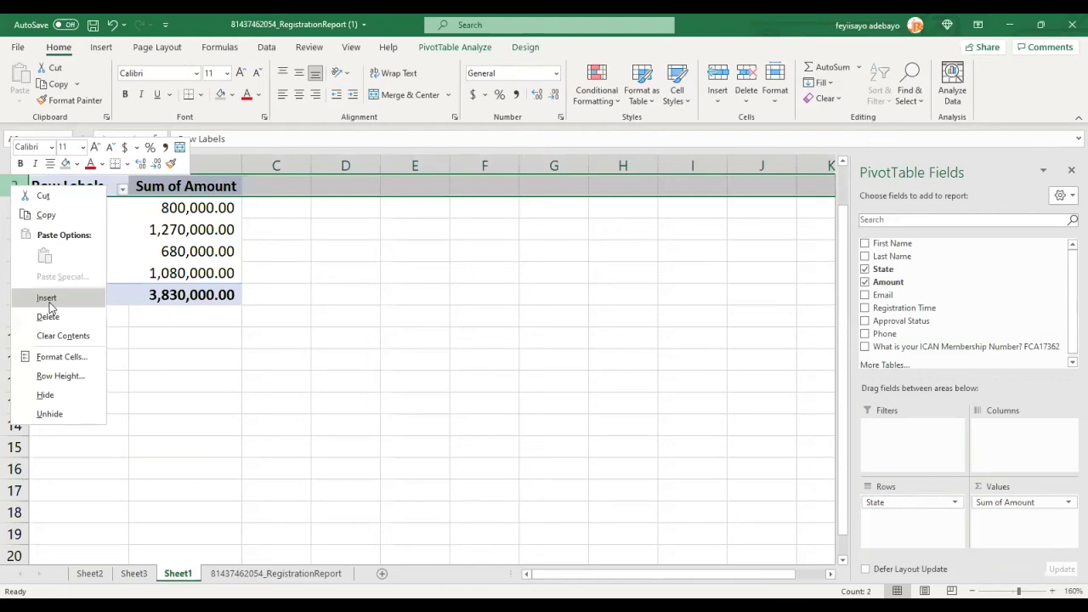
pyautogui.click(47, 300)
pyautogui.moveTo(11, 185); pyautogui.dragTo(9, 248)
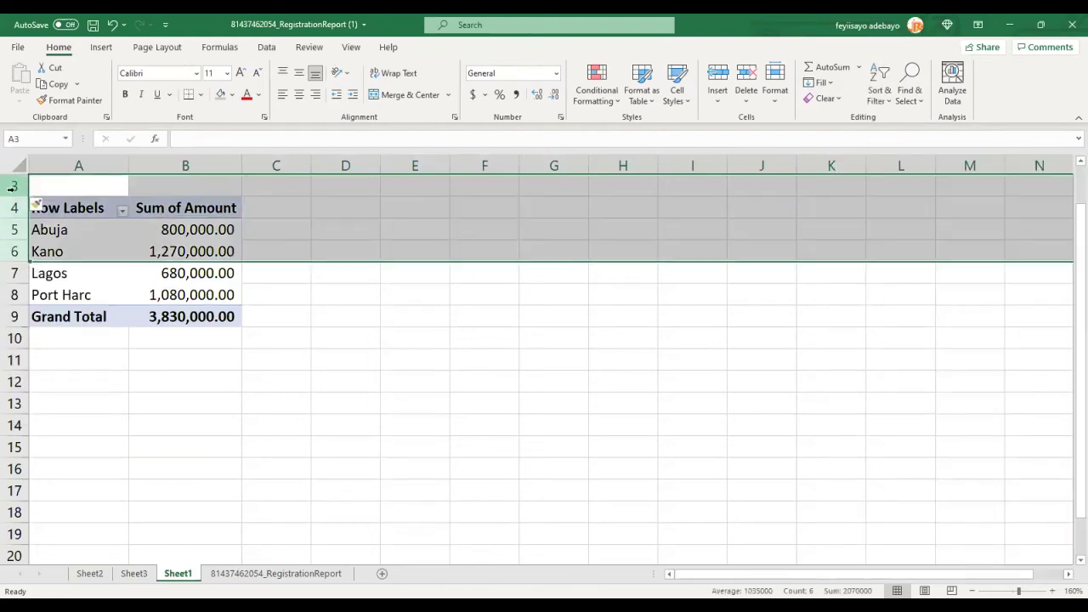
pyautogui.rightClick(16, 213)
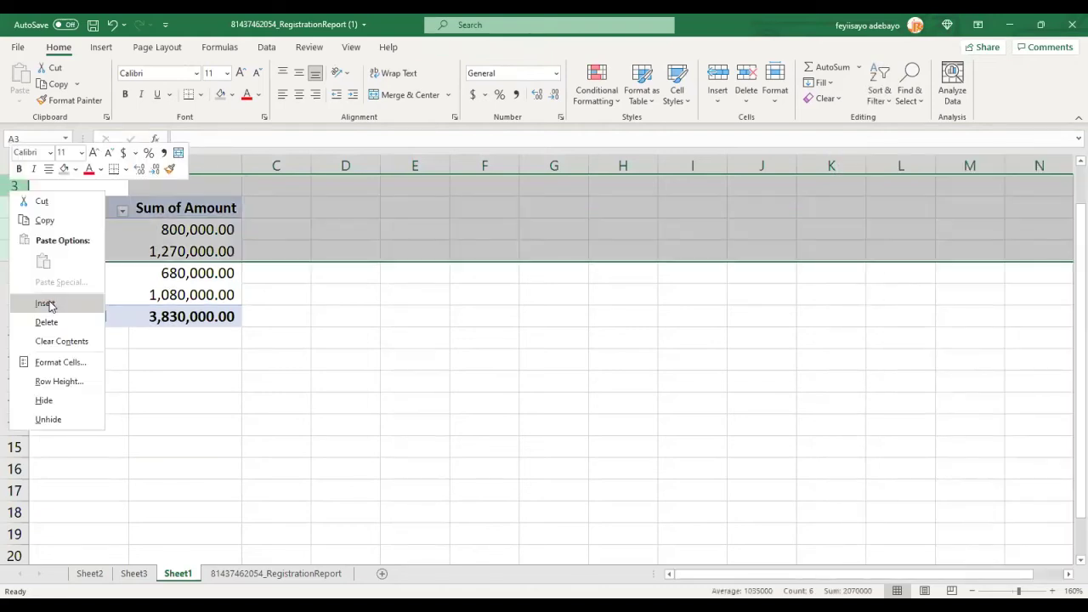
pyautogui.click(50, 302)
# Step: Enter the report title "Ribverdale Sales Report by States" in cell A3
pyautogui.click(57, 188)
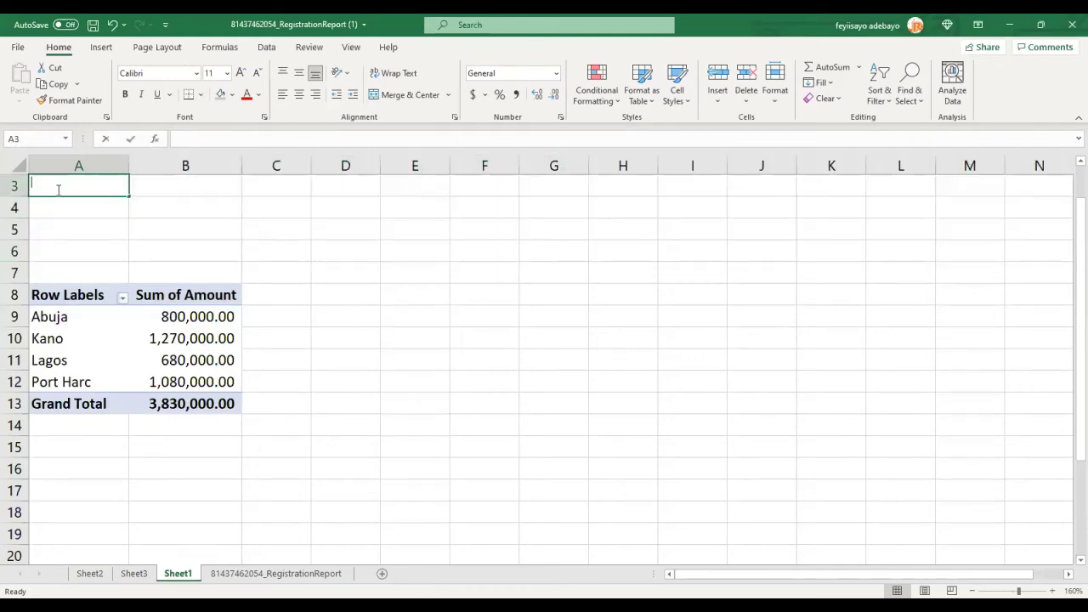
pyautogui.write('Ribverdale Sales Report')
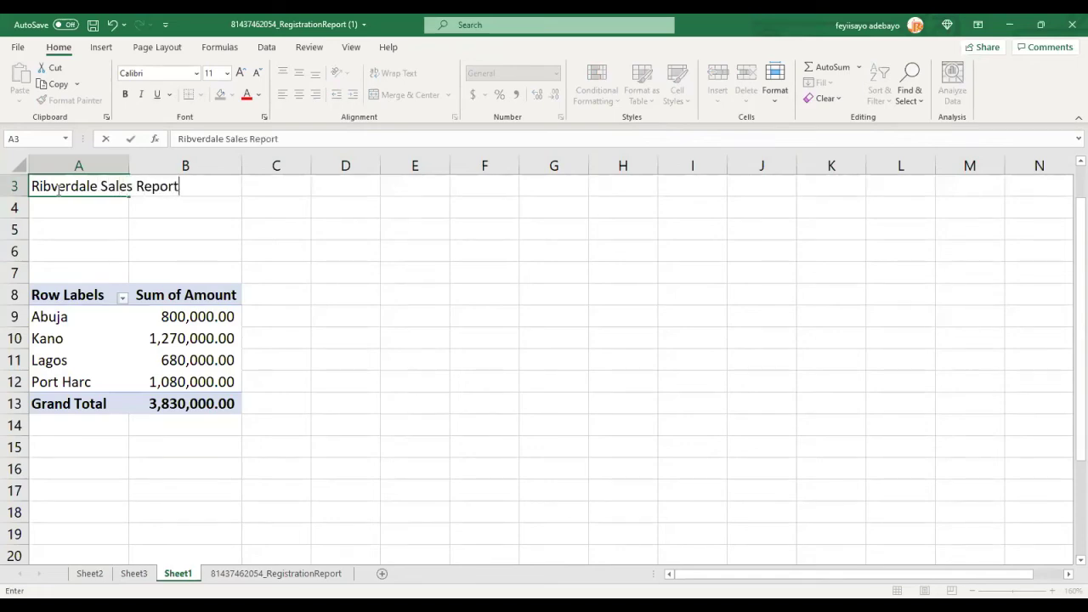
pyautogui.write(' by States')
pyautogui.press('Return')
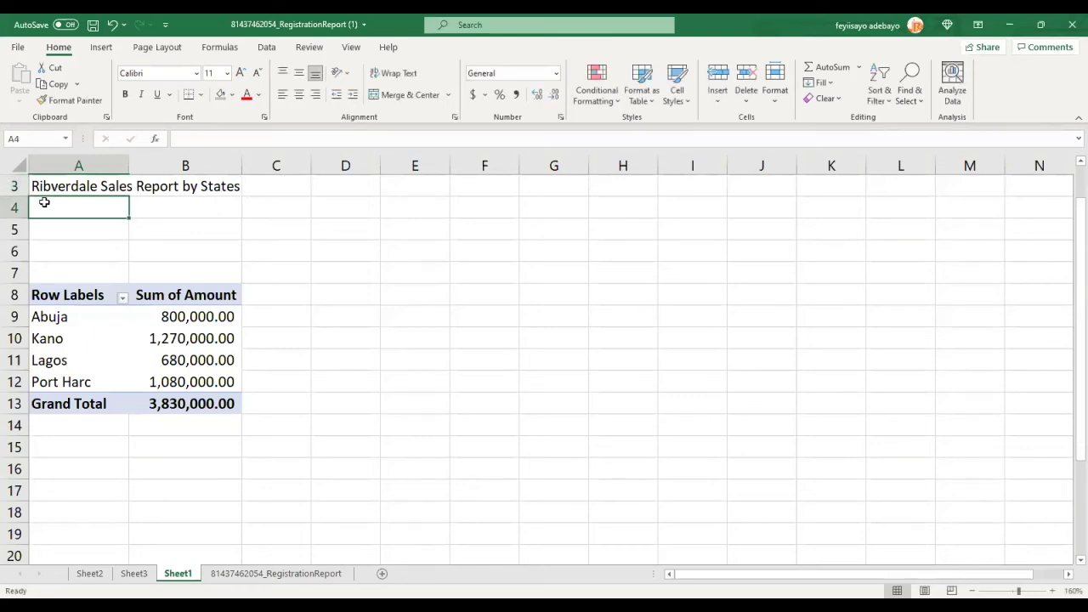
# Step: Enter the date line "As at 16th September 2021" in cell A4 below the title
pyautogui.write('As a')
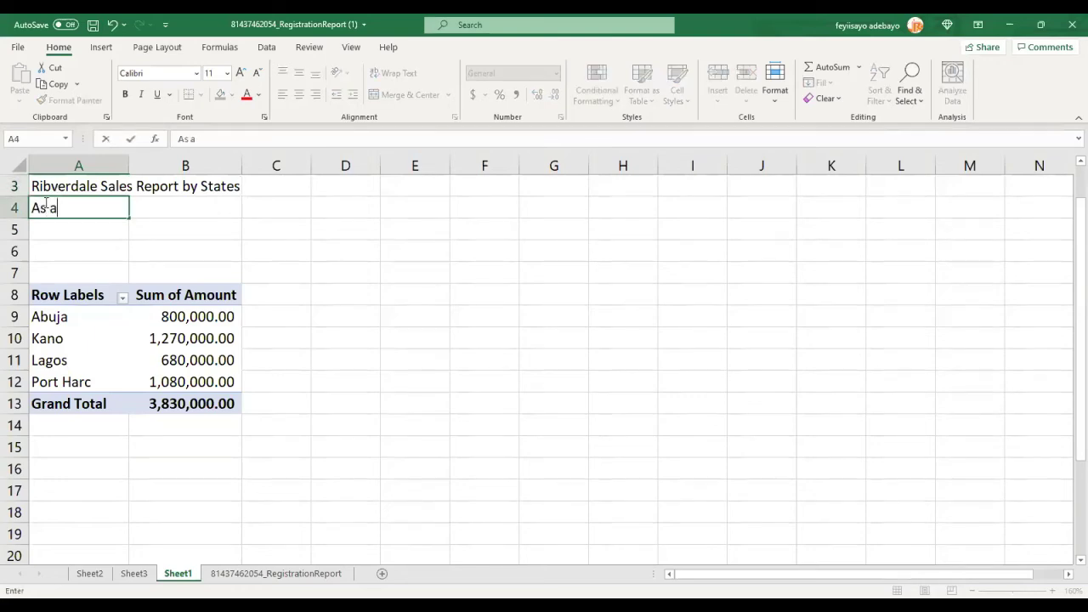
pyautogui.write('t 16th Septemn')
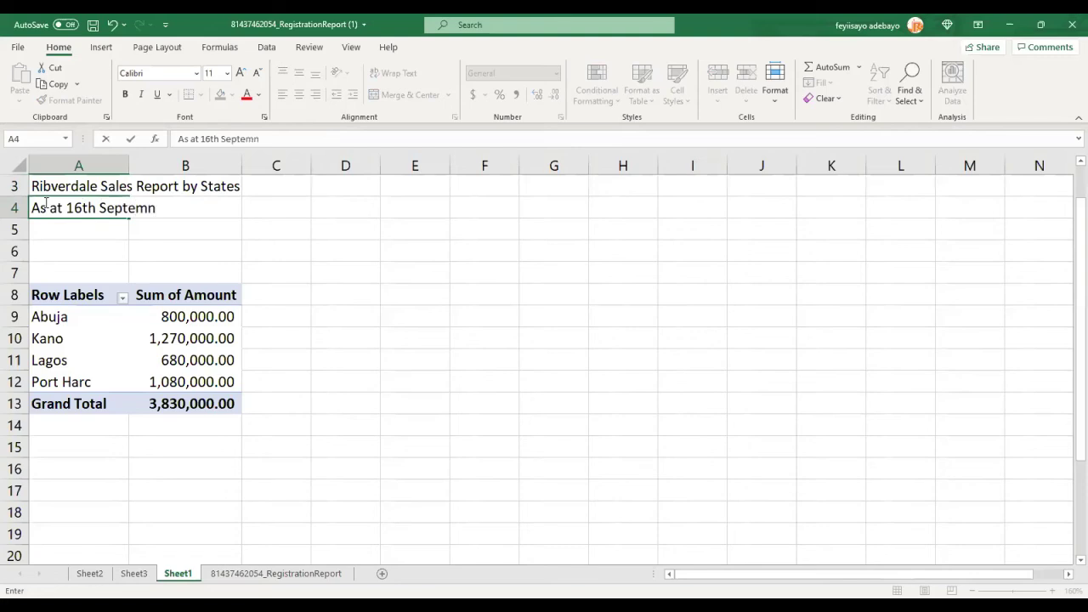
pyautogui.press('BackSpace')
pyautogui.write('ber 2021')
pyautogui.press('Return')
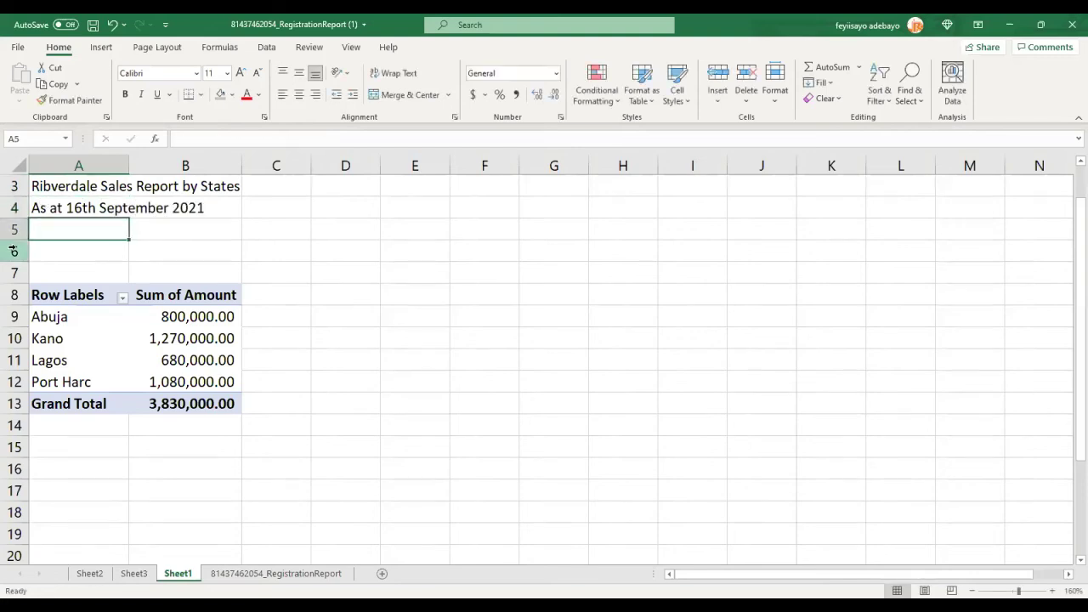
# Step: Delete two of the blank rows, rows 5 and 6, between the date line and the PivotTable
pyautogui.click(11, 230)
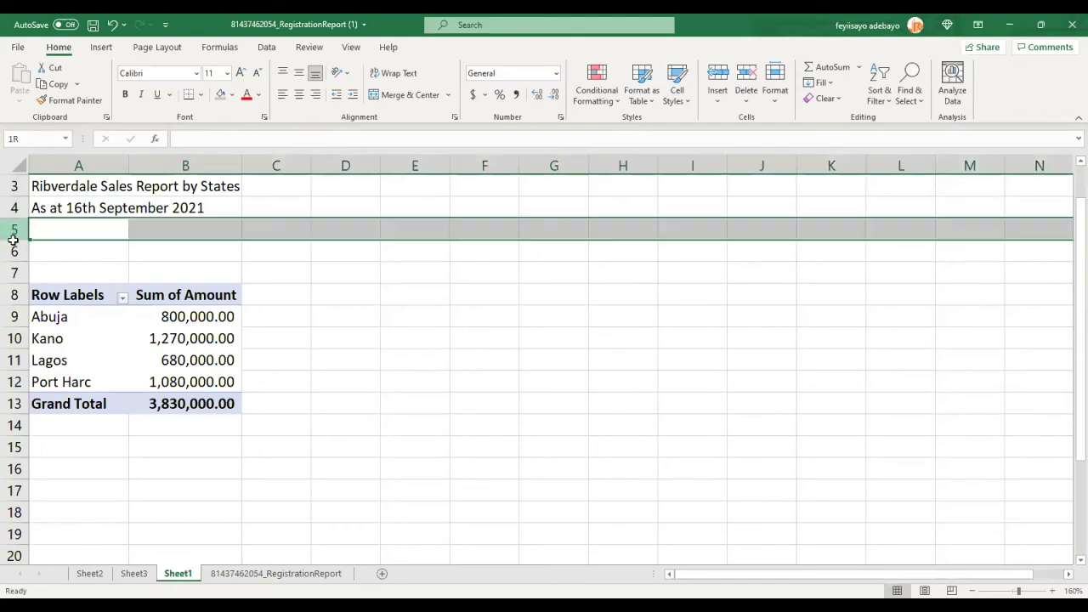
pyautogui.moveTo(14, 241); pyautogui.dragTo(13, 250)
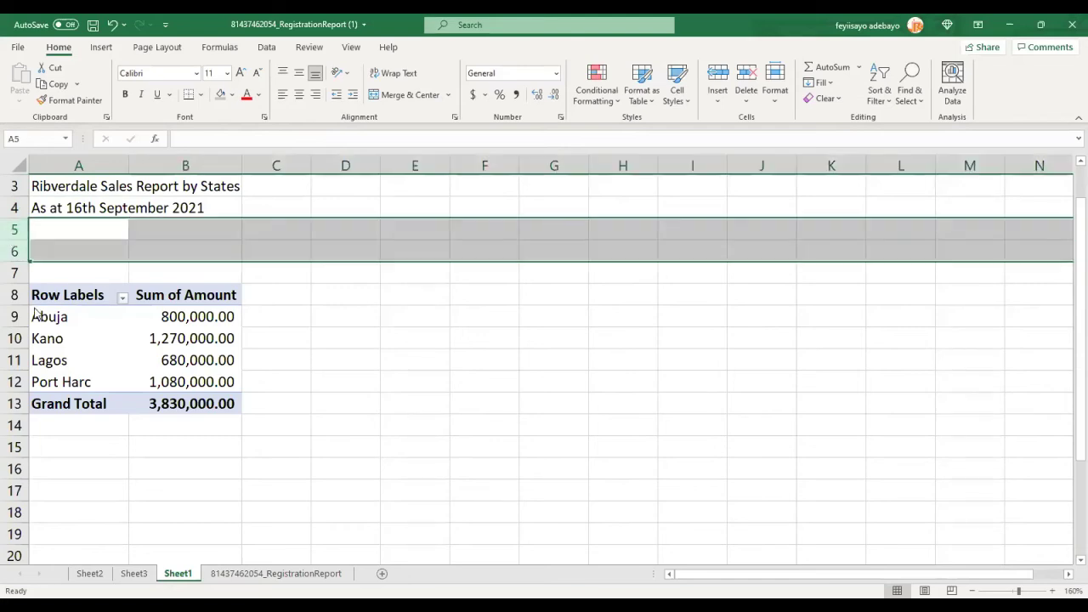
pyautogui.rightClick(14, 242)
pyautogui.click(49, 376)
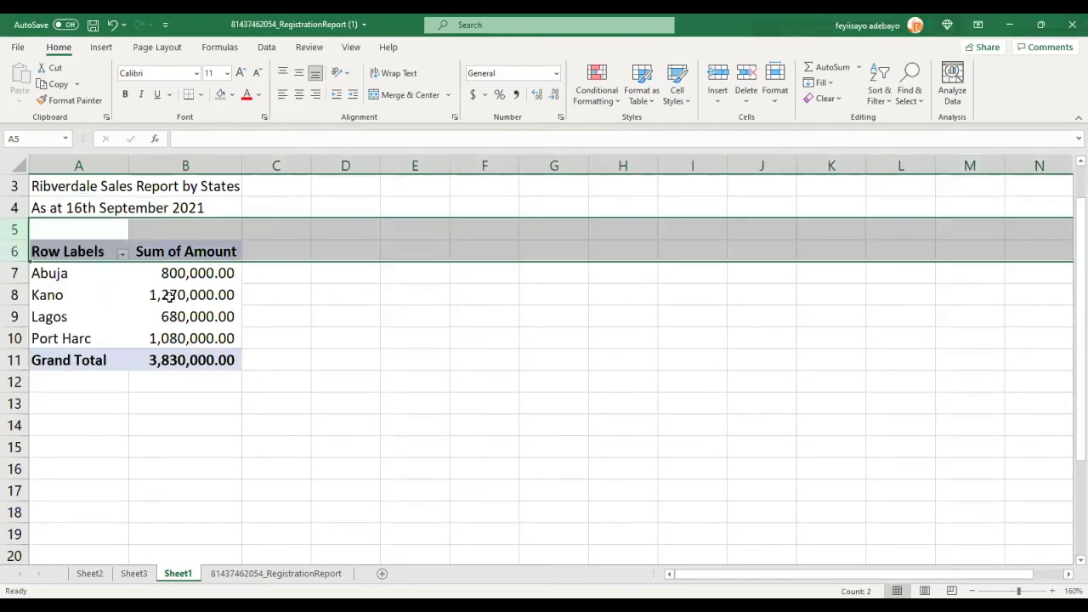
# Step: Shorten the PivotTable's row header in cell A6 to "Labels"
pyautogui.click(73, 257)
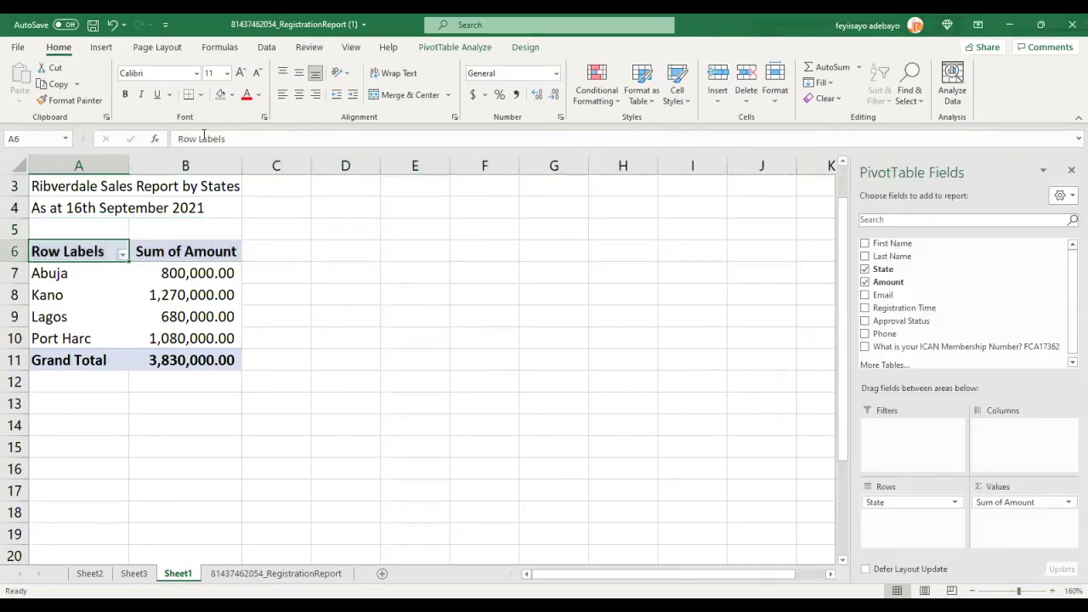
pyautogui.click(194, 139)
pyautogui.press('BackSpace')
pyautogui.press('BackSpace')
pyautogui.press('BackSpace')
pyautogui.press('BackSpace')
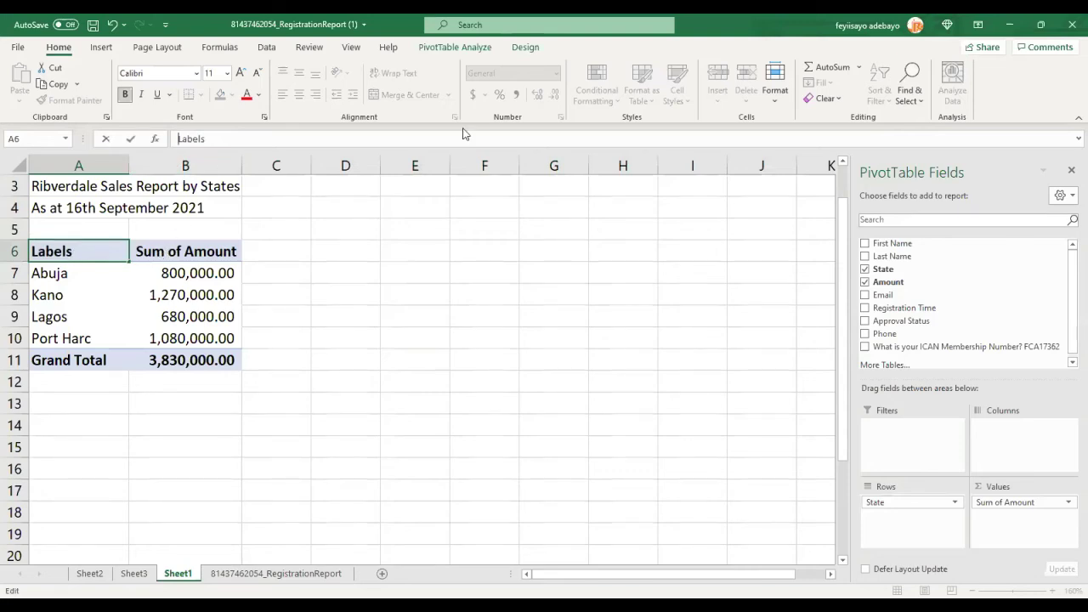
# Step: Try to rename the Sum of Amount header in cell B6 to "Amount"
pyautogui.click(174, 250)
pyautogui.click(174, 250)
pyautogui.click(207, 138)
pyautogui.press('BackSpace')
pyautogui.press('BackSpace')
pyautogui.press('BackSpace')
pyautogui.press('BackSpace')
pyautogui.press('BackSpace')
pyautogui.press('BackSpace')
pyautogui.press('BackSpace')
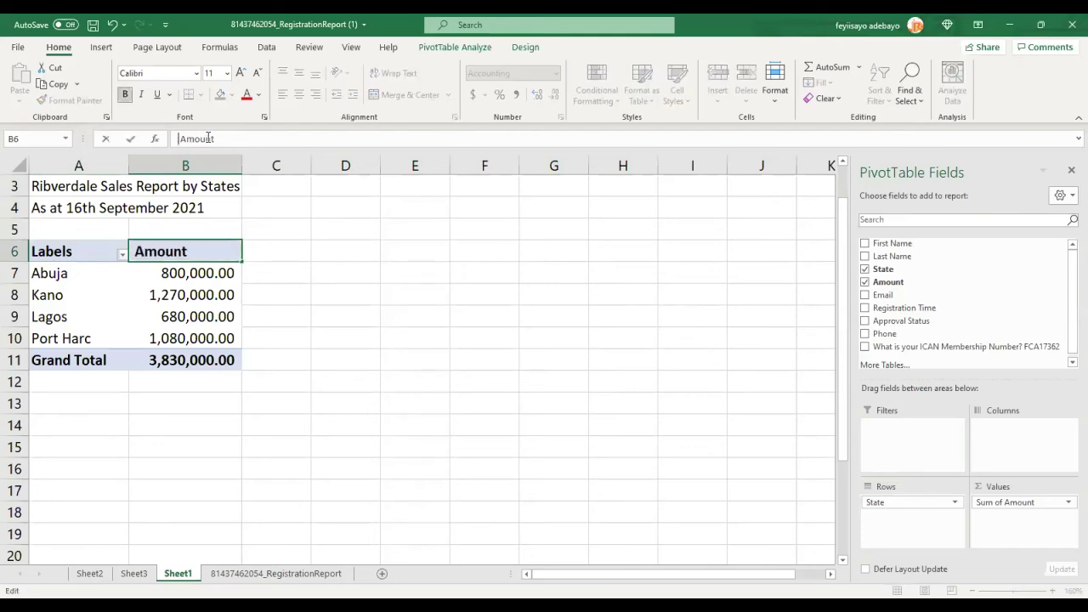
pyautogui.press('Delete')
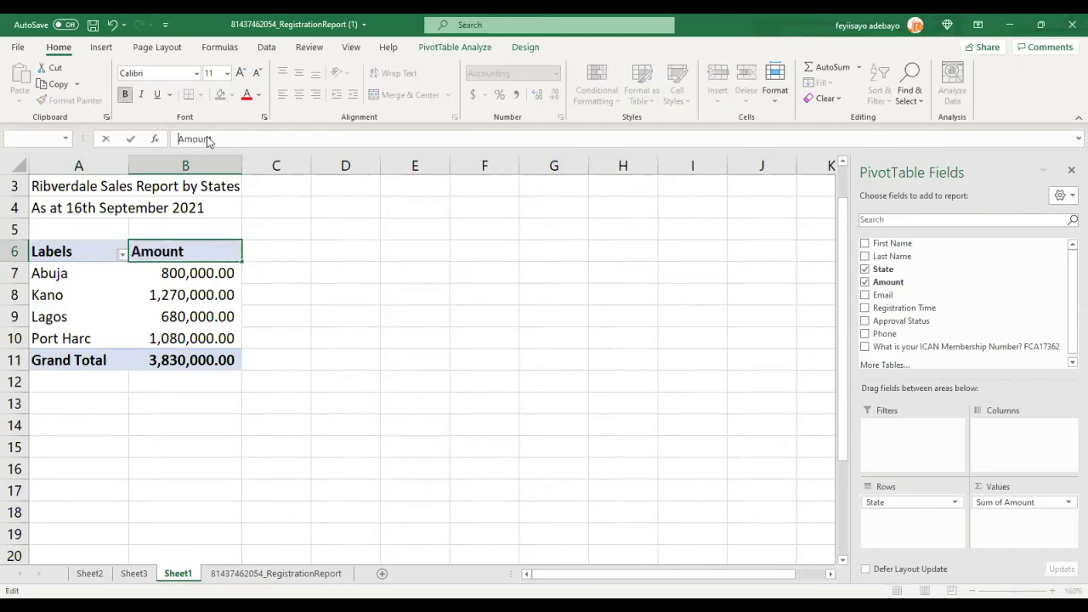
pyautogui.press('Return')
pyautogui.press('Return')
pyautogui.click(217, 142)
pyautogui.press('Return')
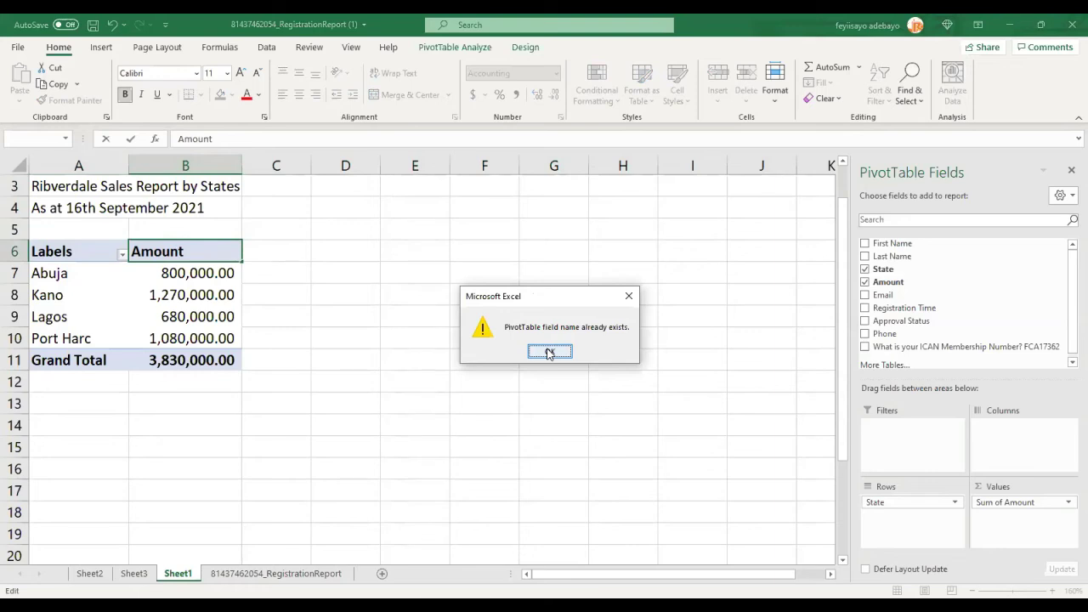
pyautogui.press('Return')
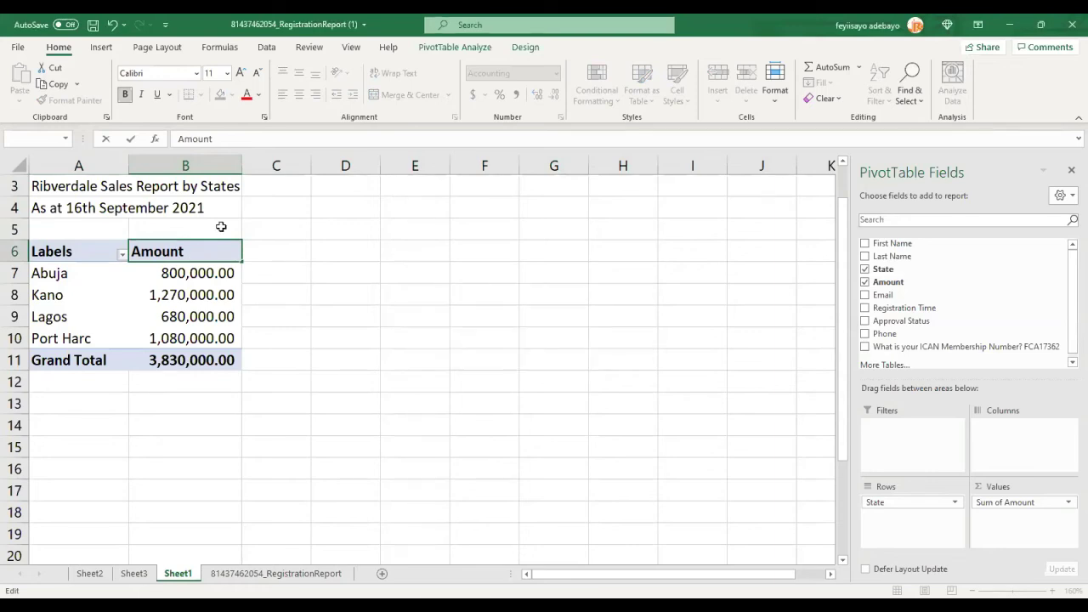
# Step: Name the value header in cell B6 "Amounts" instead
pyautogui.write('s')
pyautogui.press('Return')
pyautogui.click(189, 254)
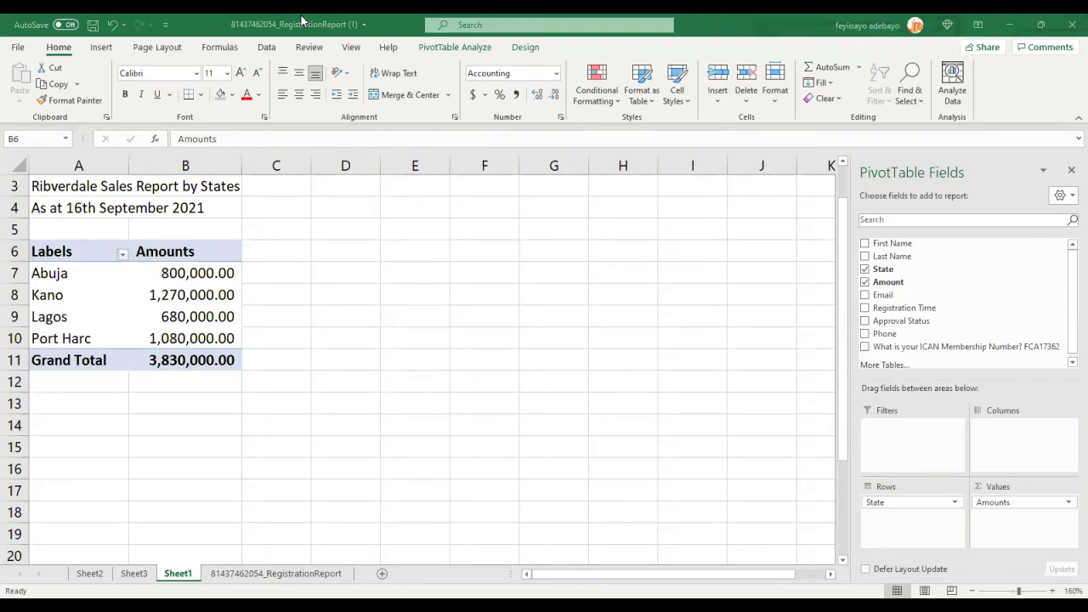
# Step: Examine the records on the RegistrationReport source sheet down to the last rows and return to the header row
pyautogui.click(254, 576)
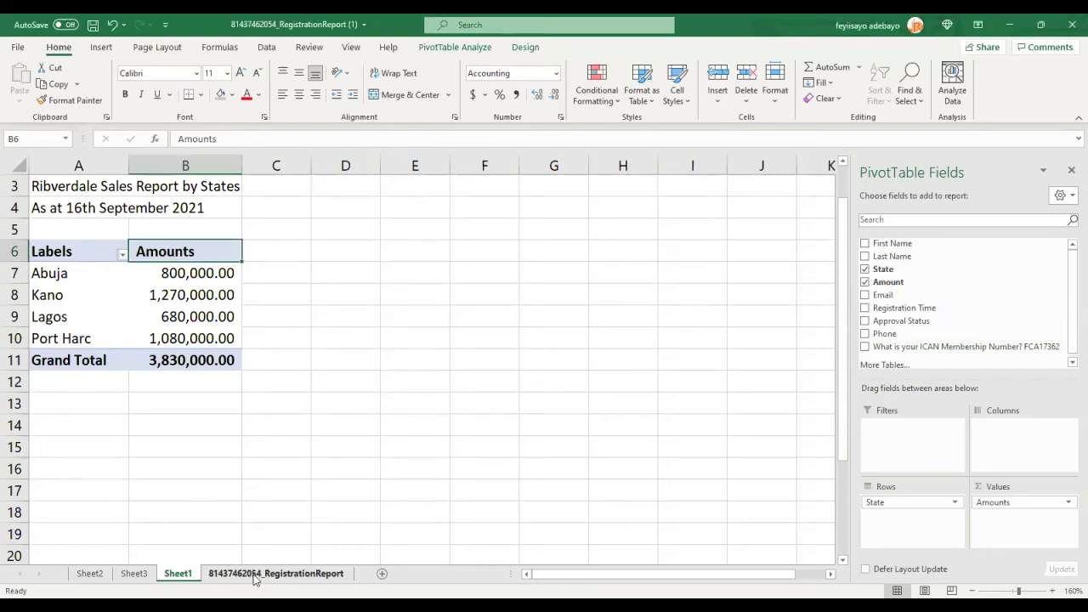
pyautogui.click(253, 577)
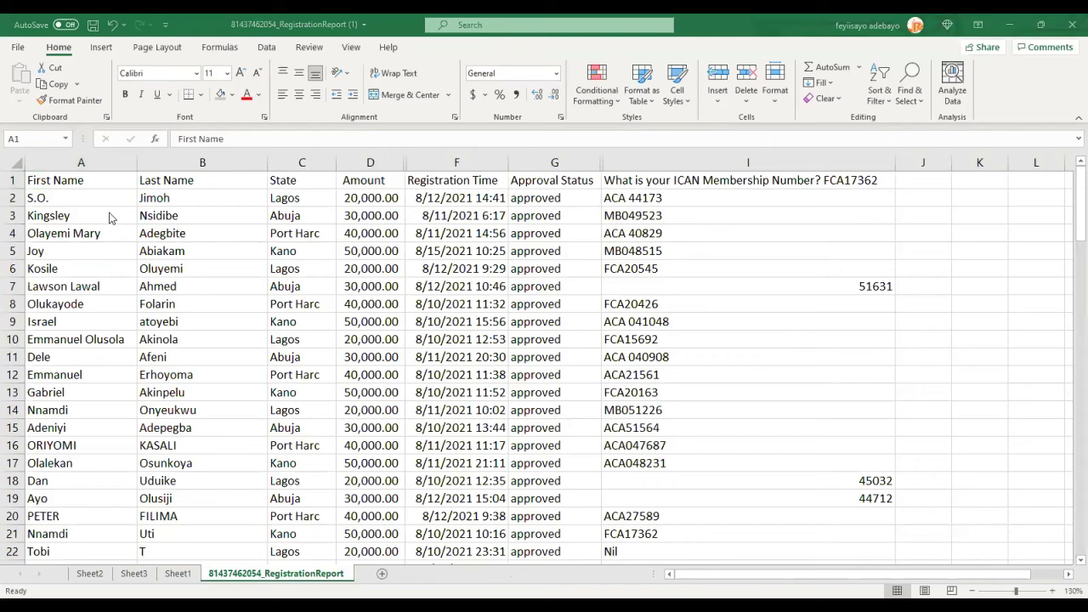
pyautogui.scroll(-6, 108, 212)
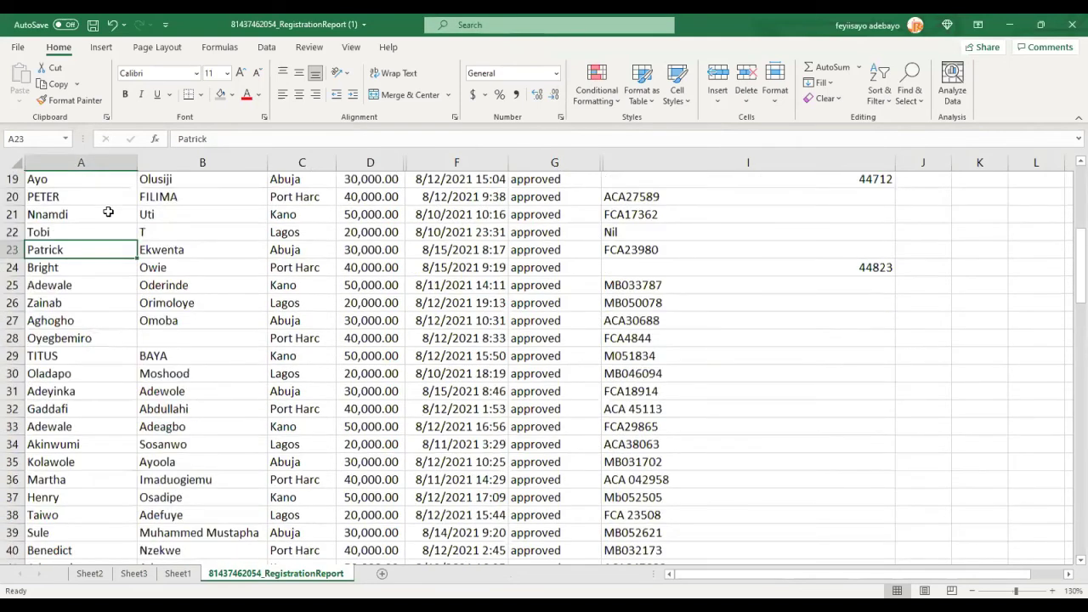
pyautogui.hotkey('ctrl', 'Down')
pyautogui.press('pageup')
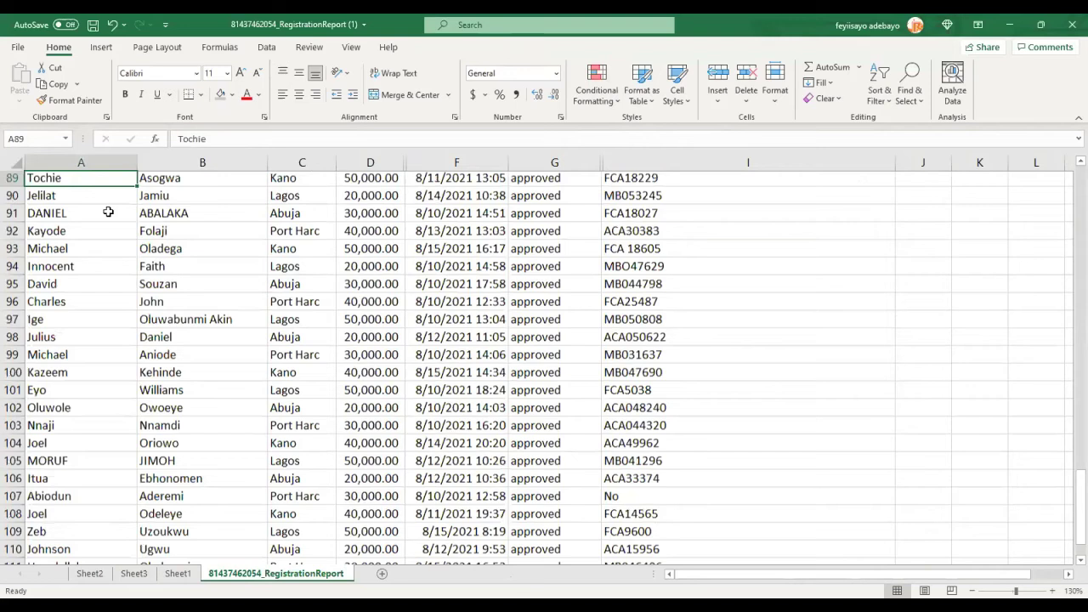
pyautogui.press('pageup')
pyautogui.press('pageup')
pyautogui.press('pageup')
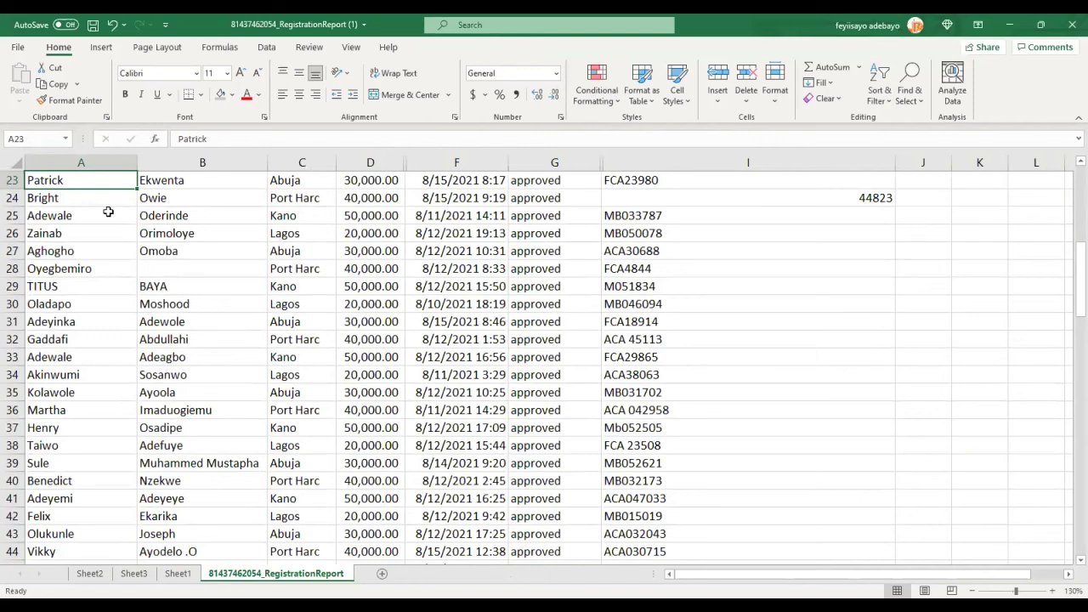
pyautogui.press('pageup')
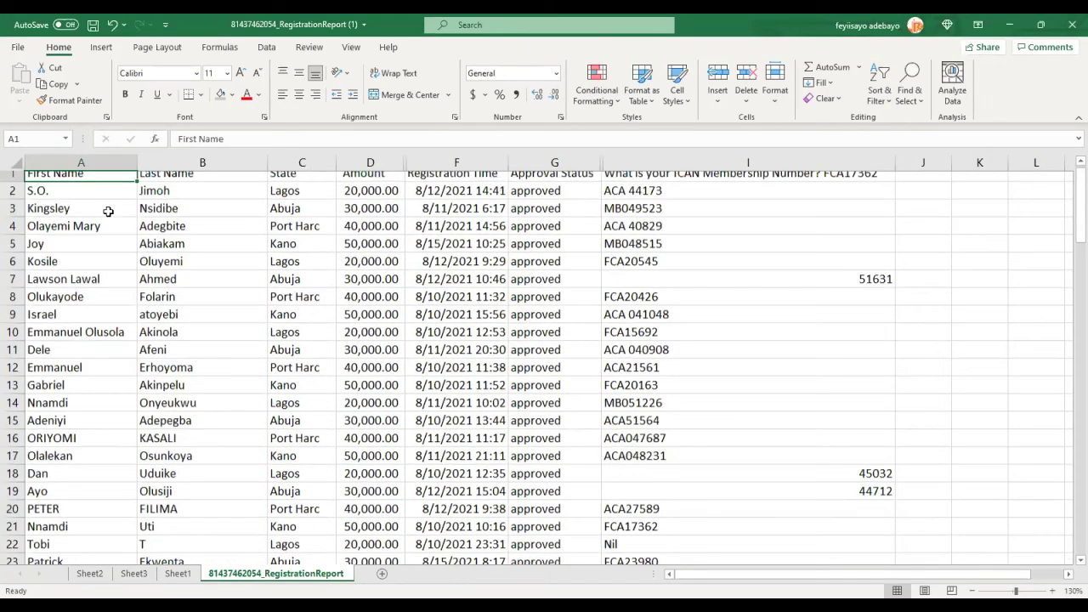
pyautogui.scroll(1, 108, 210)
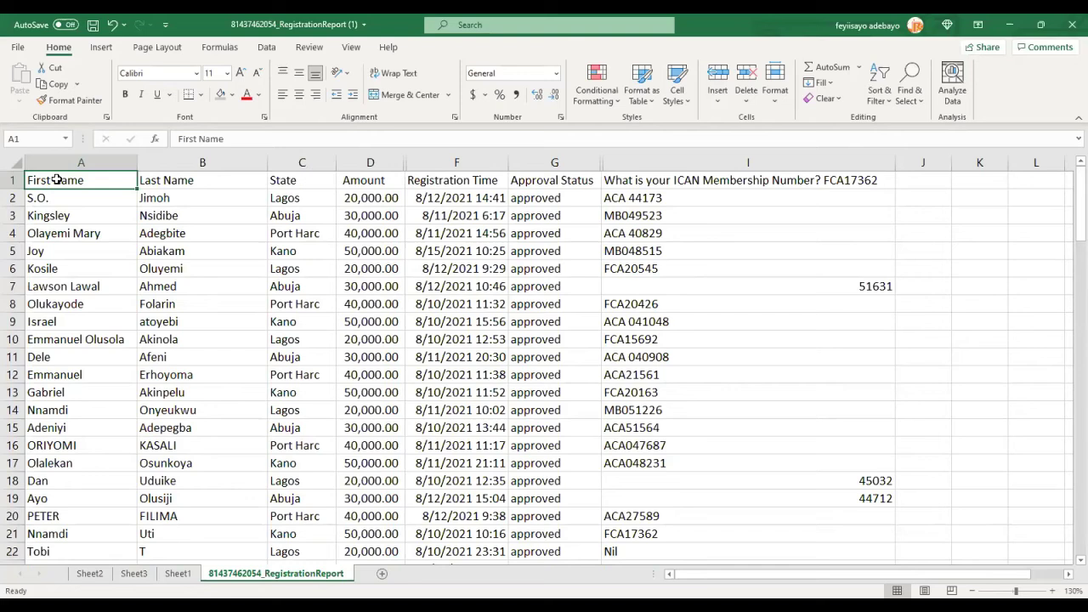
# Step: Check the column headings in row 1 of the registration report from First Name through Approval Status
pyautogui.press('Right')
pyautogui.press('Right')
pyautogui.press('Right')
pyautogui.press('Right')
pyautogui.press('Right')
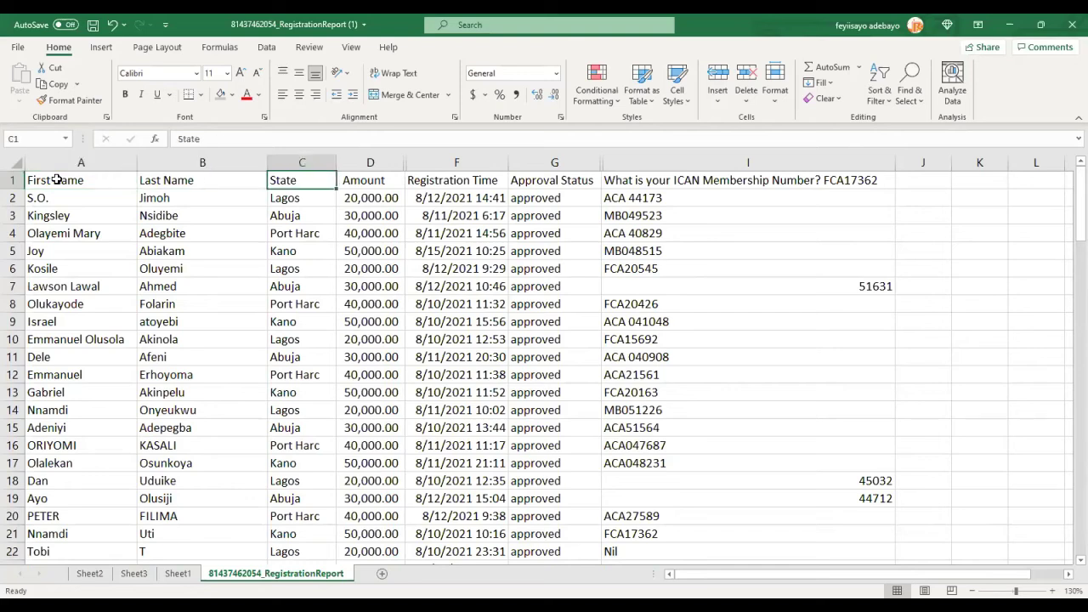
pyautogui.press('Right')
pyautogui.press('Left')
pyautogui.press('Left')
pyautogui.press('Left')
pyautogui.press('Left')
pyautogui.press('Left')
pyautogui.press('Left')
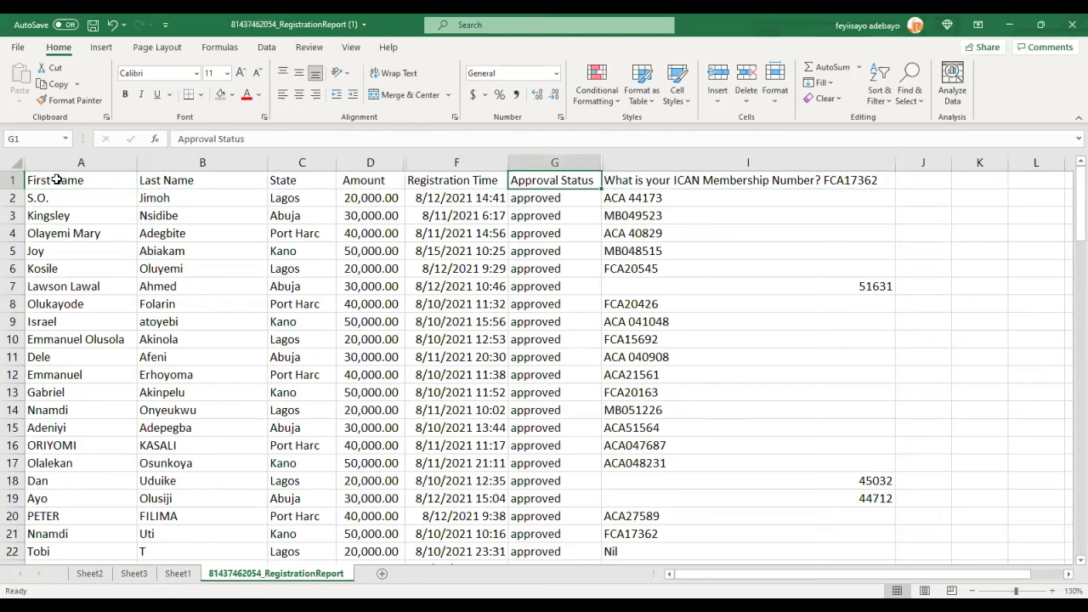
pyautogui.press('Right')
pyautogui.press('Right')
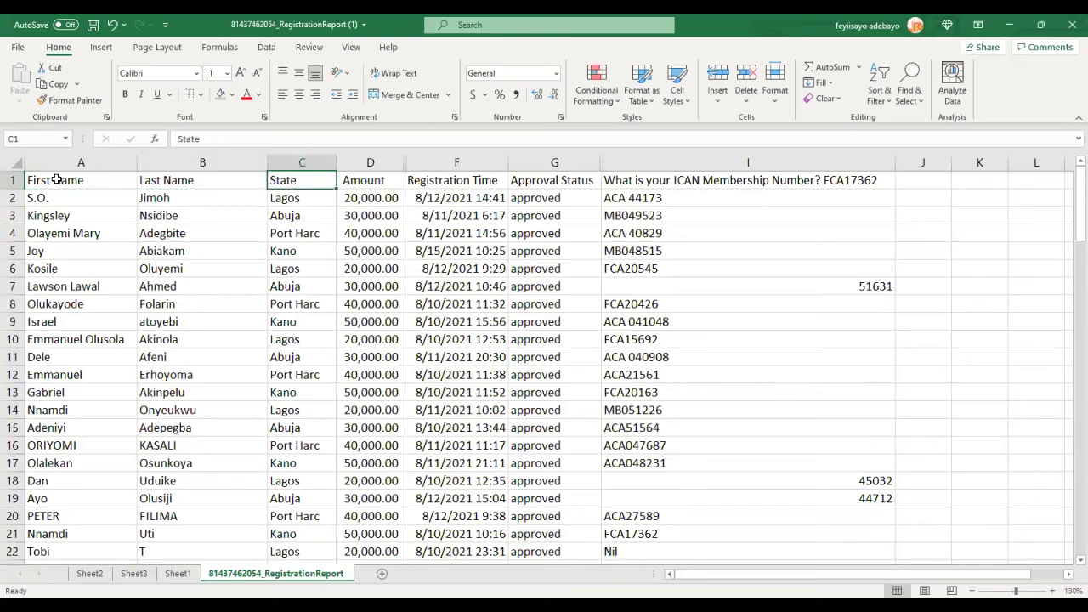
pyautogui.press('Left')
pyautogui.press('Left')
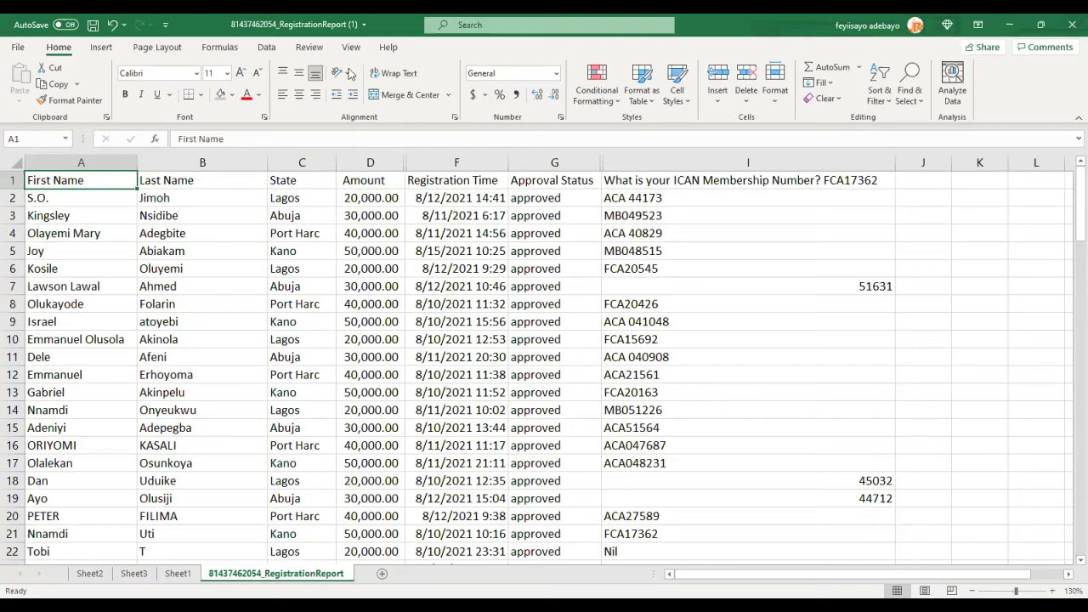
# Step: Create a PivotTable from the registration report data on a new worksheet
pyautogui.click(100, 49)
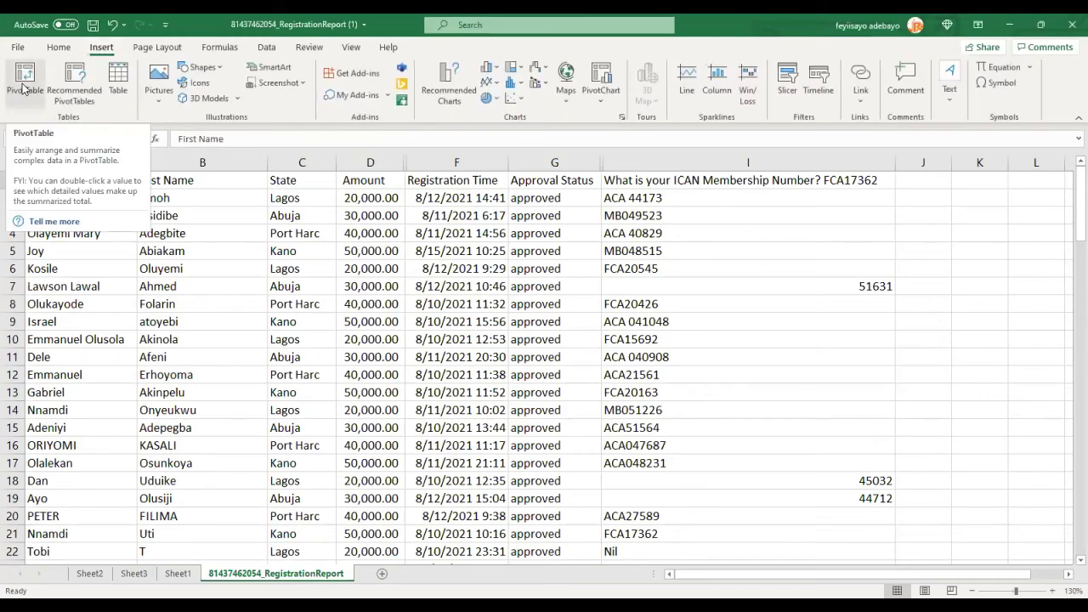
pyautogui.click(26, 85)
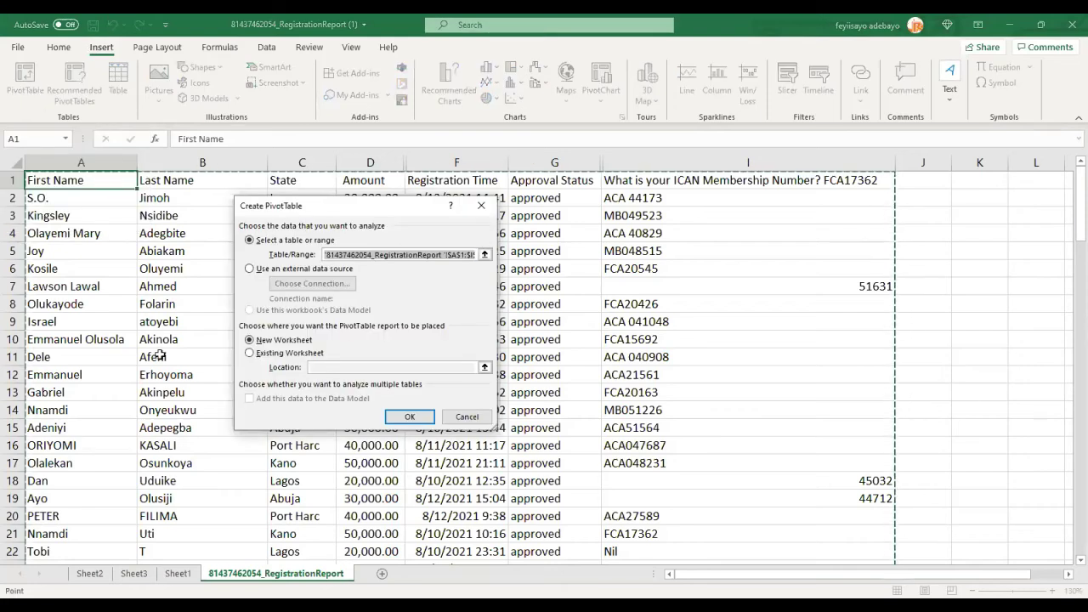
pyautogui.click(409, 418)
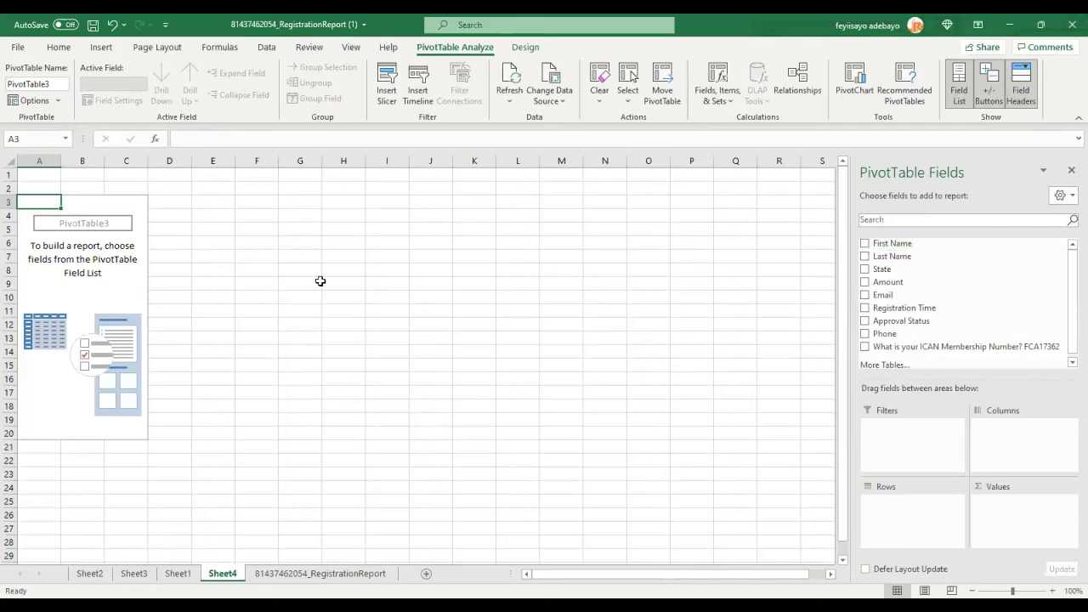
# Step: Add the State field as rows and the Amount field as summed values to the new PivotTable
pyautogui.click(1052, 590)
pyautogui.click(1052, 590)
pyautogui.click(1052, 590)
pyautogui.click(1052, 590)
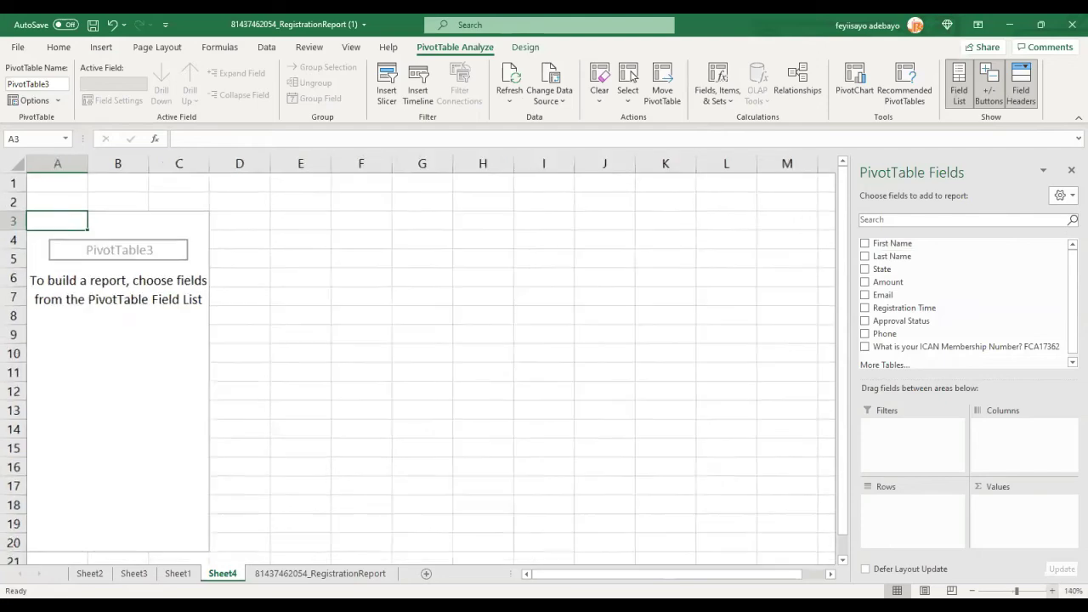
pyautogui.click(1052, 590)
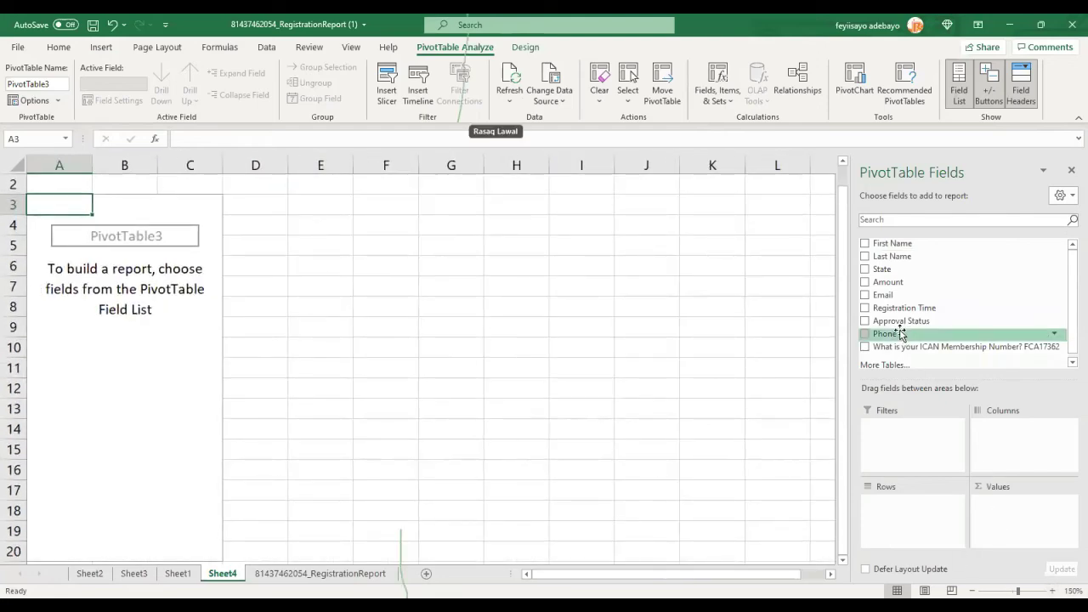
pyautogui.click(865, 270)
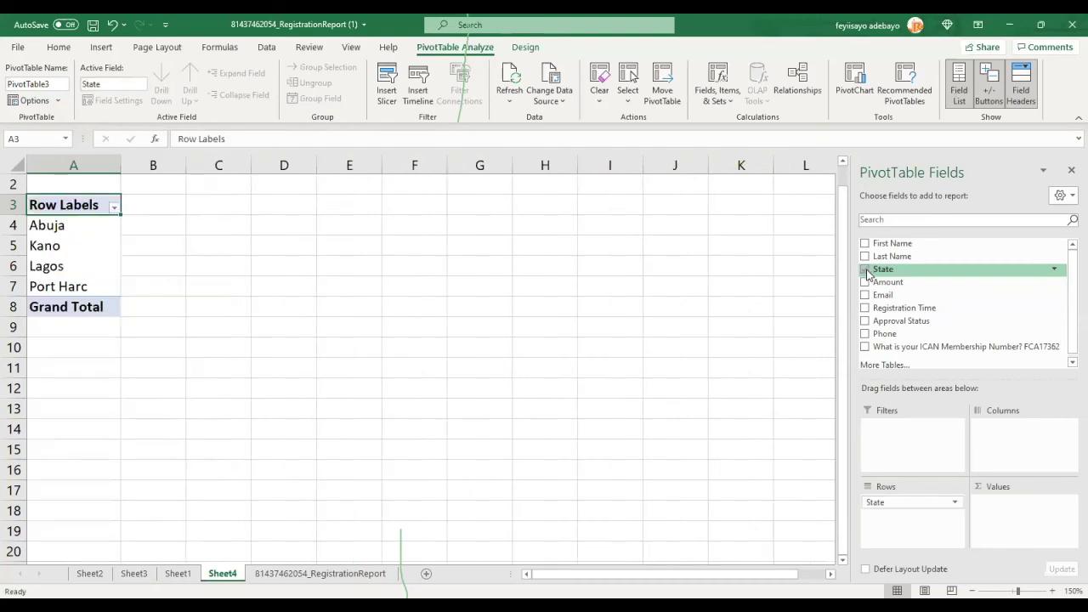
pyautogui.click(866, 284)
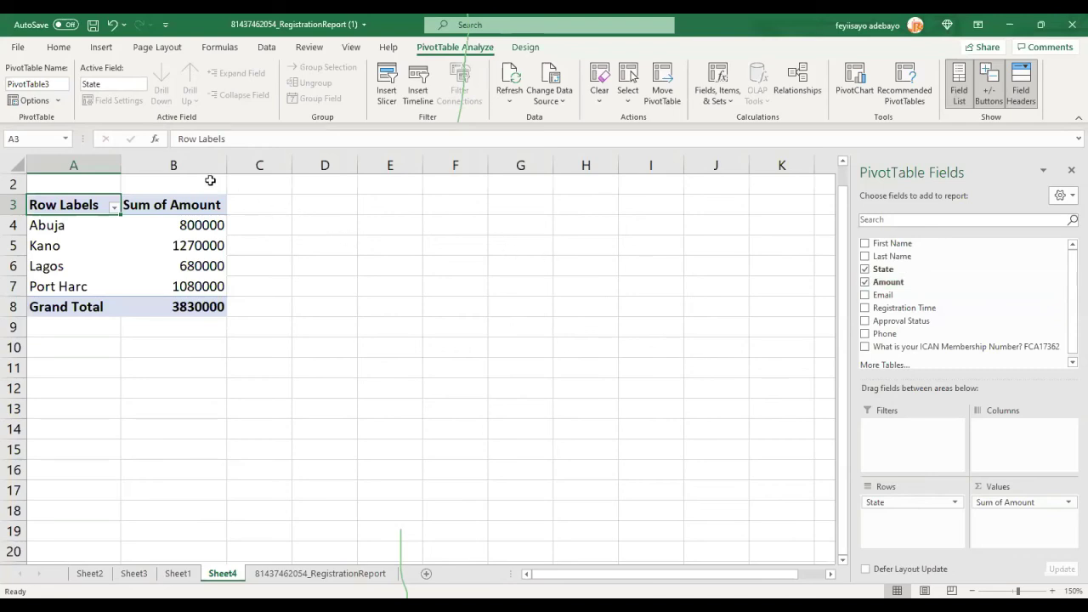
# Step: Apply the comma number style to the Sum of Amount column B on Sheet4
pyautogui.click(180, 162)
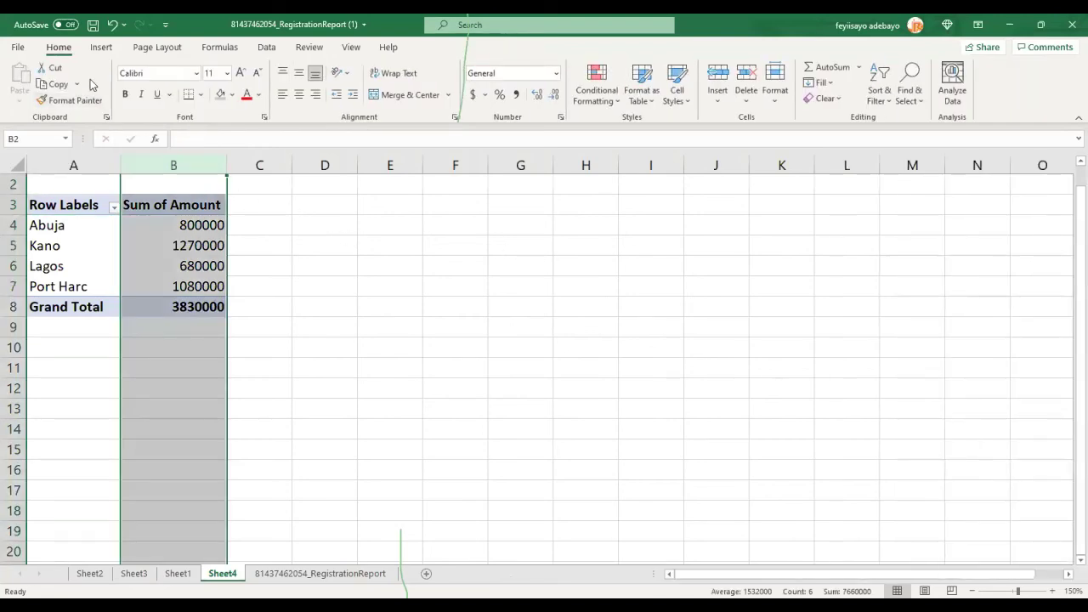
pyautogui.click(516, 96)
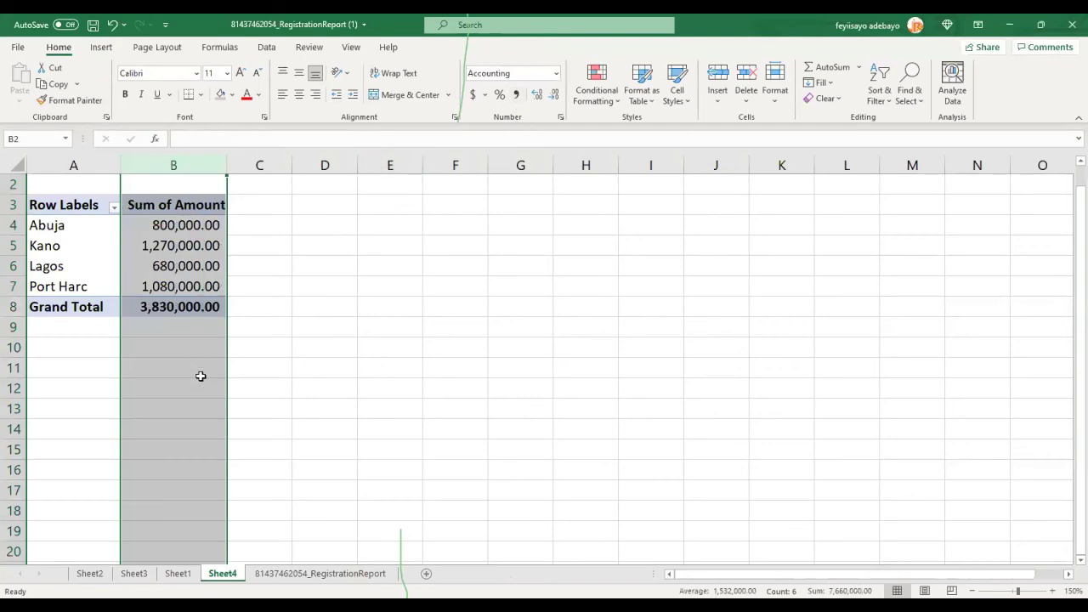
pyautogui.click(257, 330)
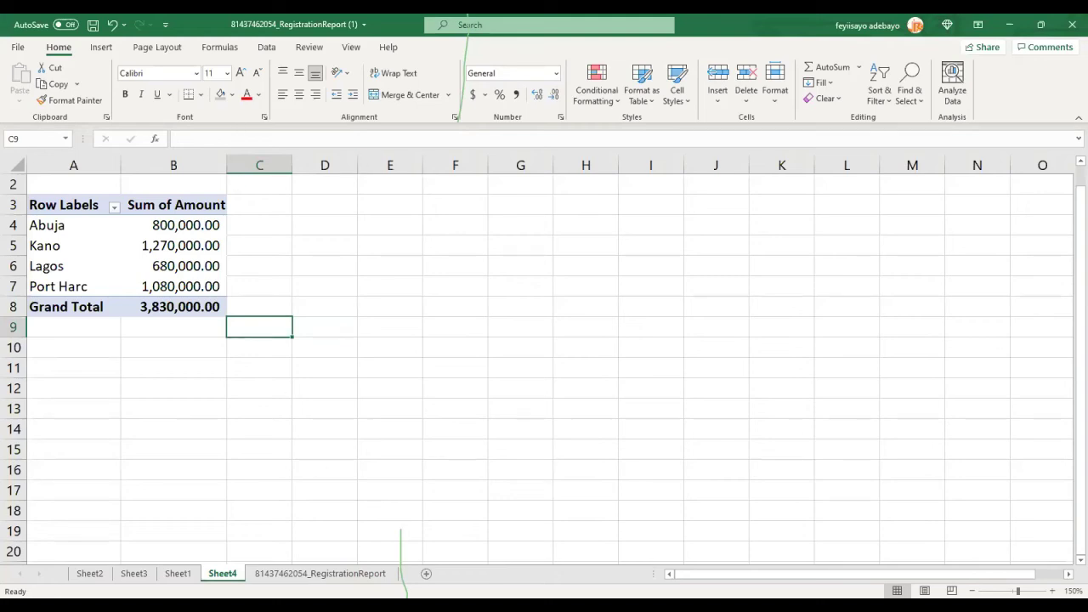
pyautogui.click(514, 86)
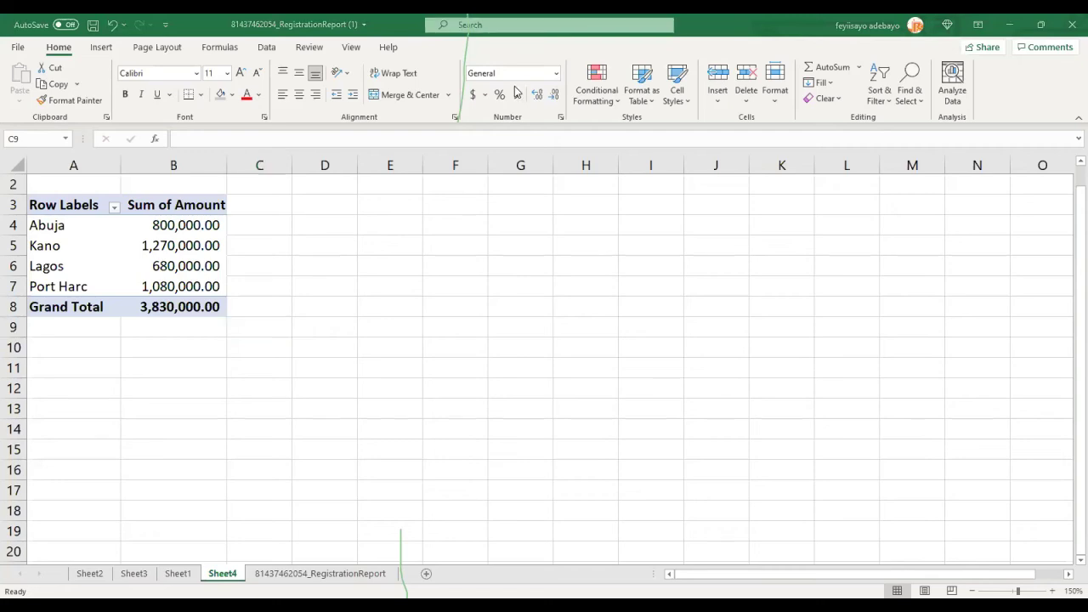
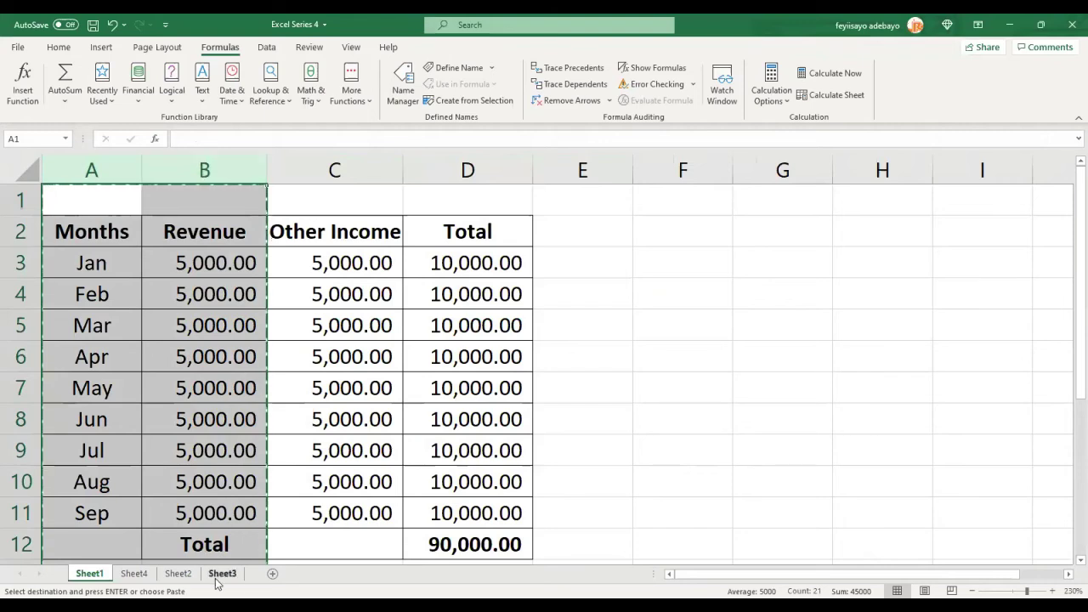
# Step: In the Excel Series 4 workbook, add a new sheet and paste the copied Months and Revenue columns at A1
pyautogui.click(272, 574)
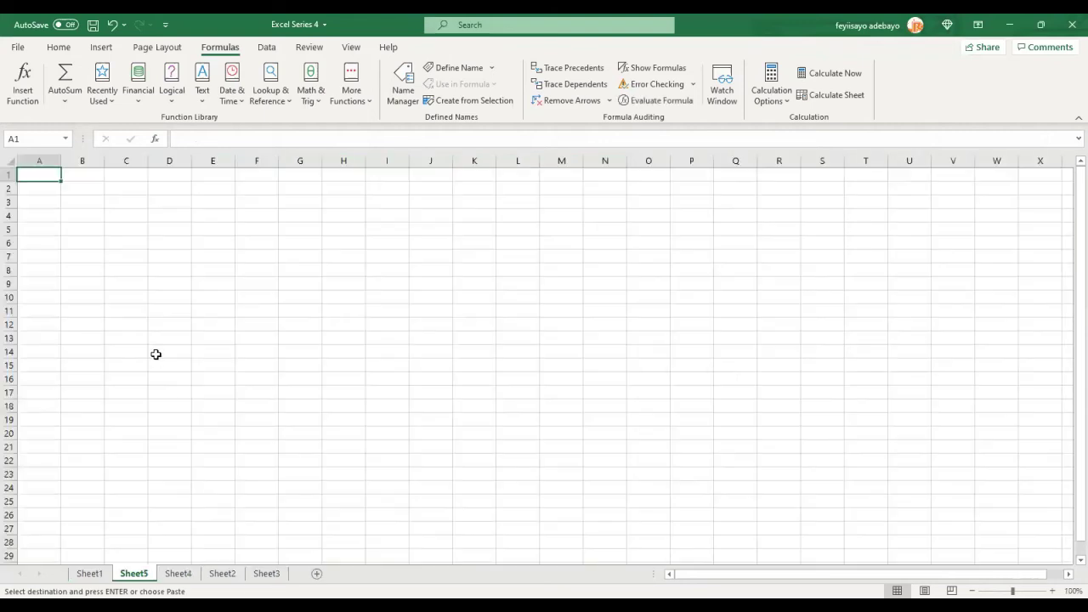
pyautogui.hotkey('ctrl', 'v')
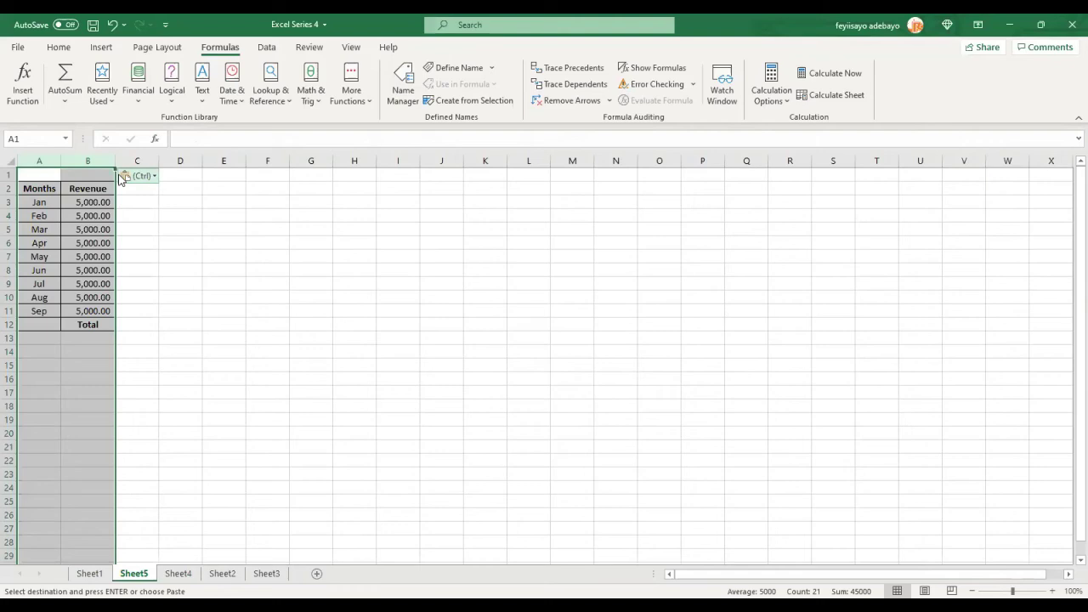
# Step: Widen columns A and B on Sheet5 and delete the Total row, row 12
pyautogui.moveTo(115, 163); pyautogui.dragTo(130, 167)
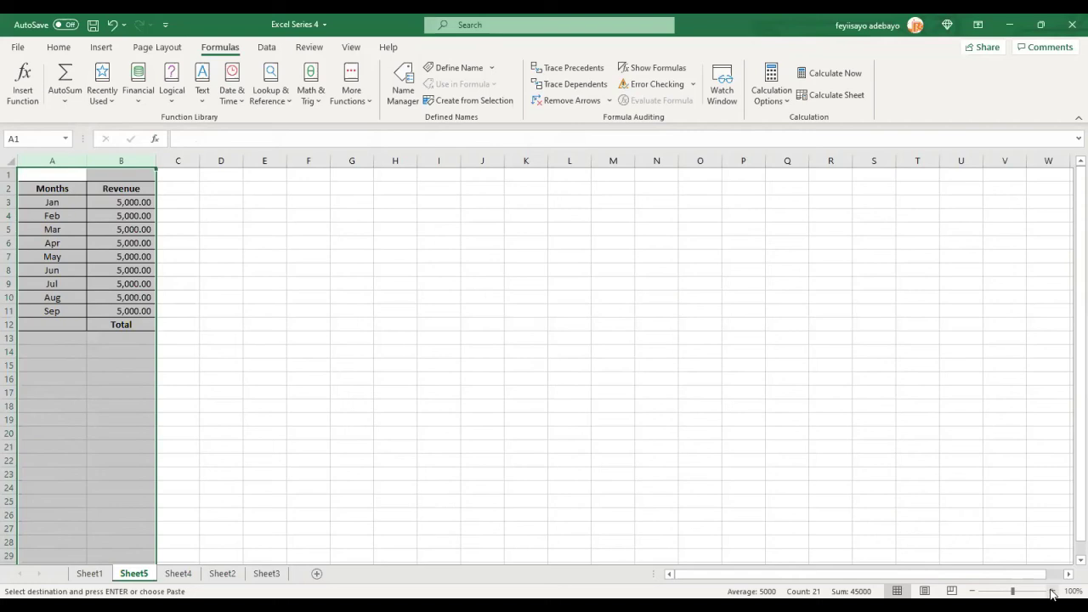
pyautogui.click(1052, 592)
pyautogui.click(1051, 592)
pyautogui.click(1052, 593)
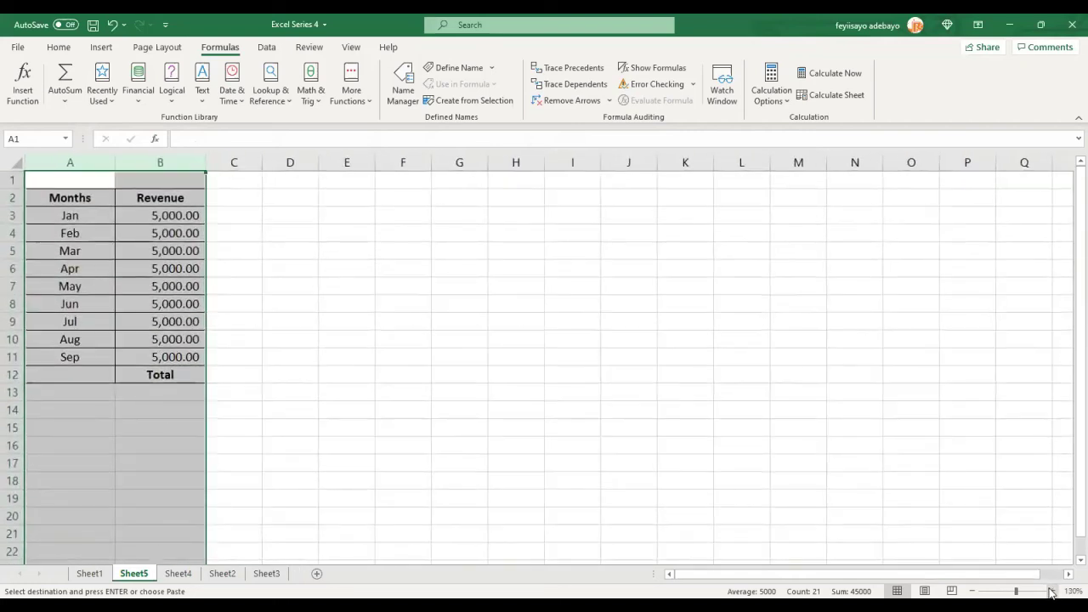
pyautogui.click(1052, 593)
pyautogui.click(1051, 593)
pyautogui.click(1051, 592)
pyautogui.click(1051, 593)
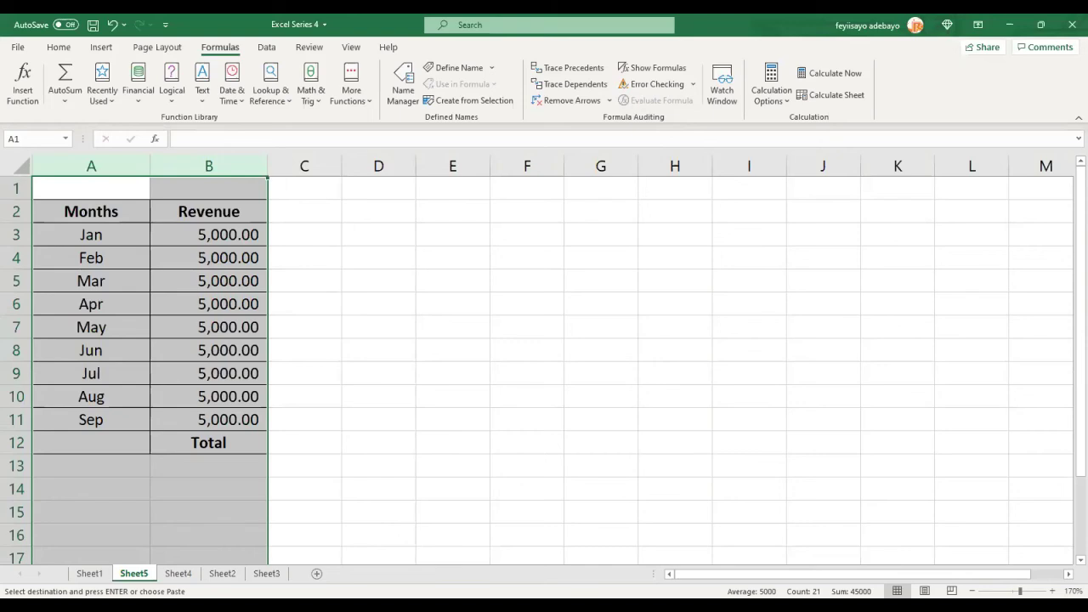
pyautogui.click(17, 443)
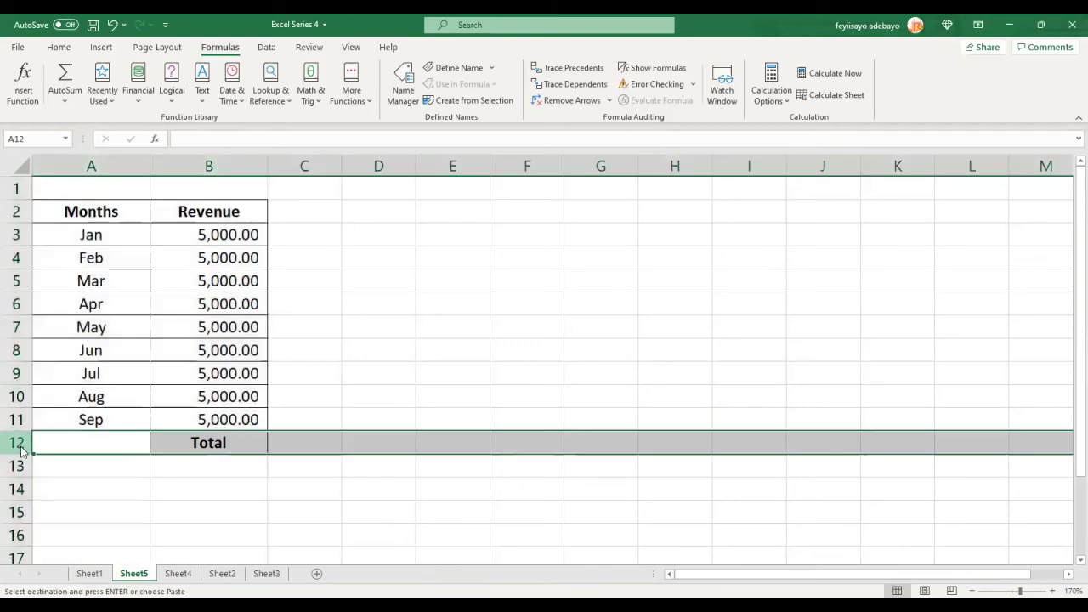
pyautogui.rightClick(17, 445)
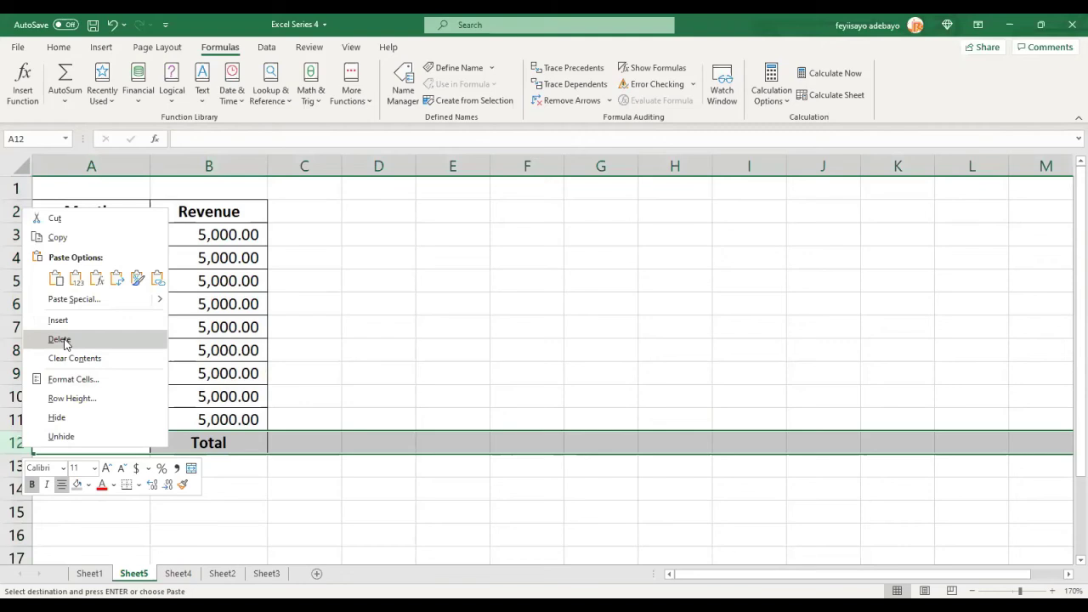
pyautogui.click(61, 340)
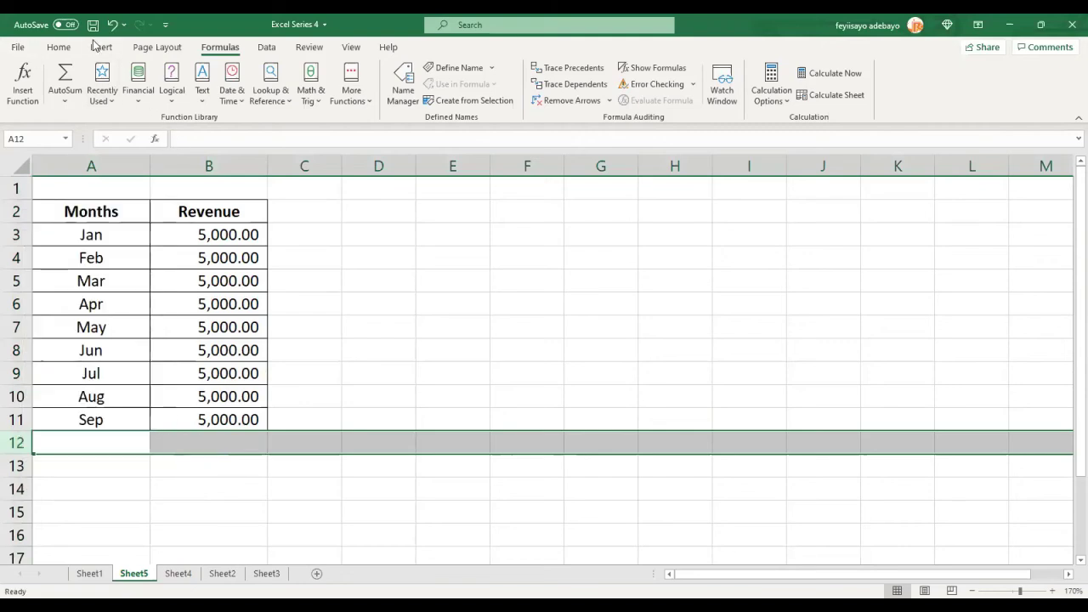
# Step: Look through Sheet3, Sheet4 and Sheet2 of the Excel Series 4 workbook for data suitable for a chart
pyautogui.click(101, 47)
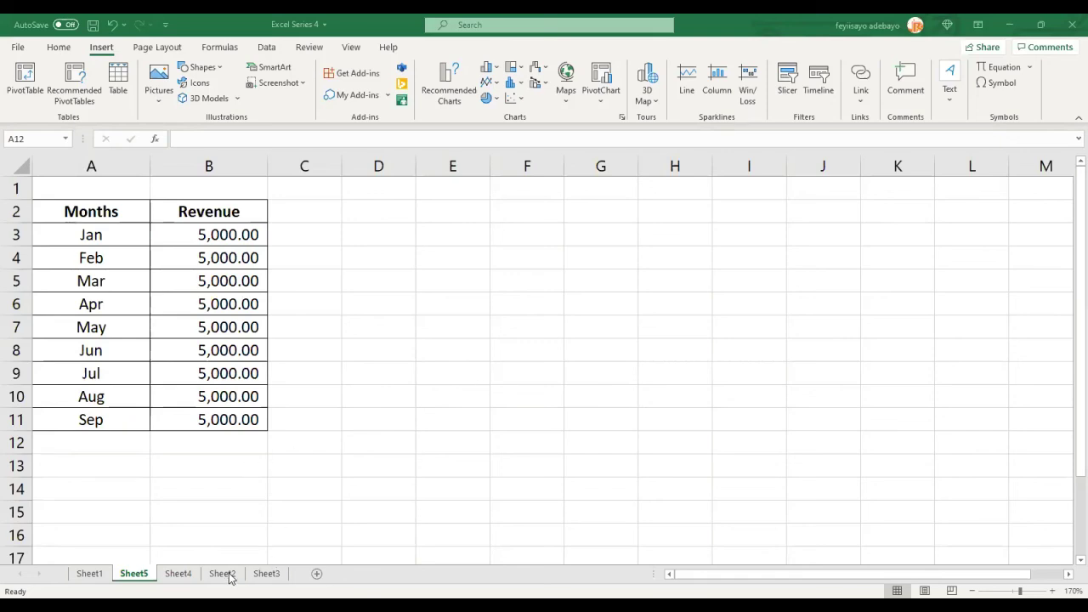
pyautogui.click(266, 573)
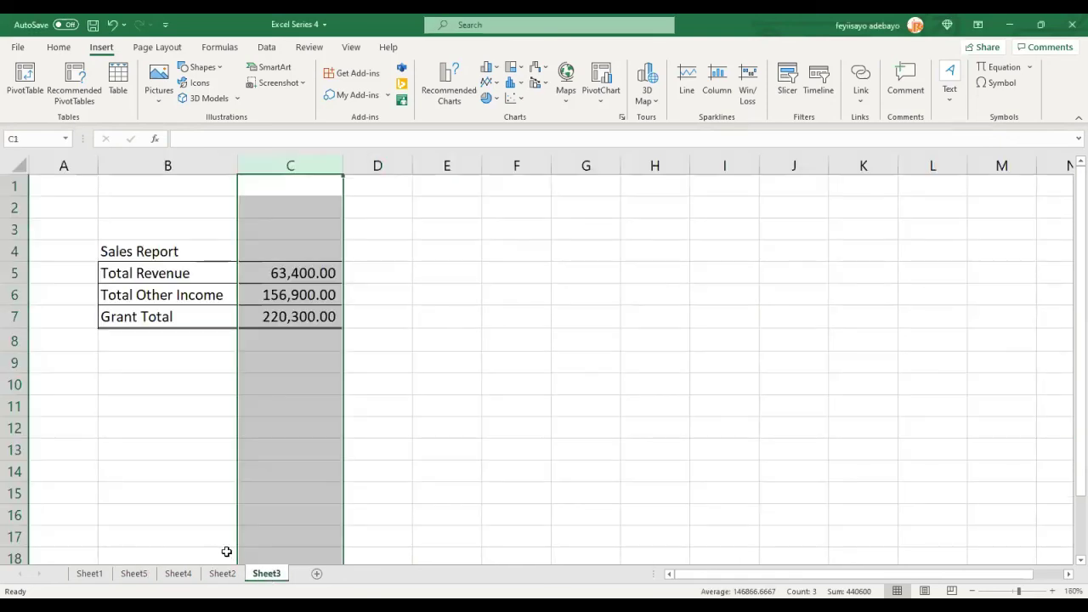
pyautogui.click(176, 578)
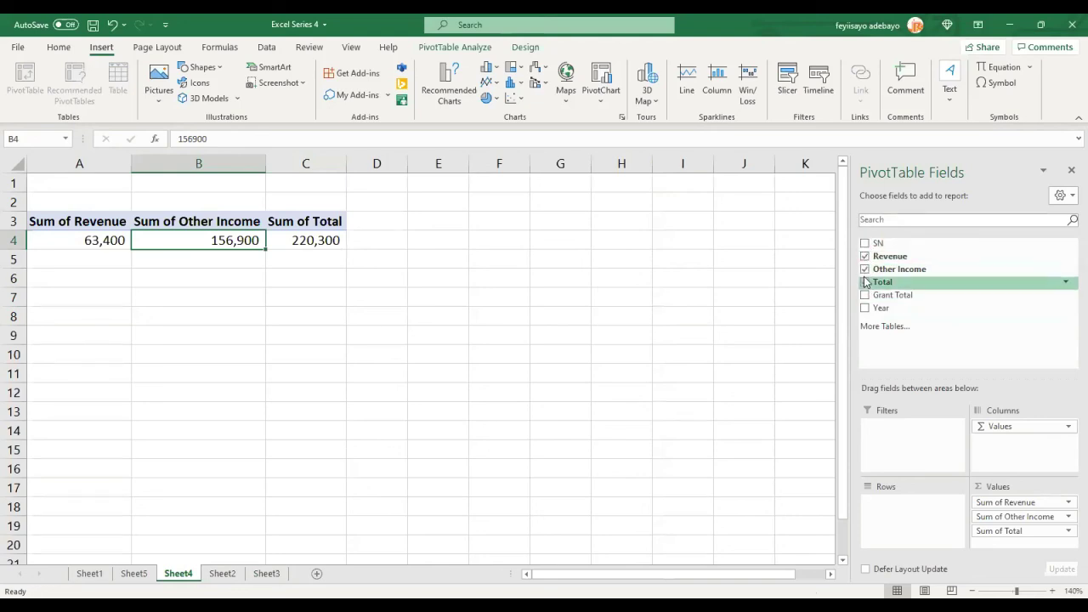
pyautogui.click(133, 574)
pyautogui.click(222, 575)
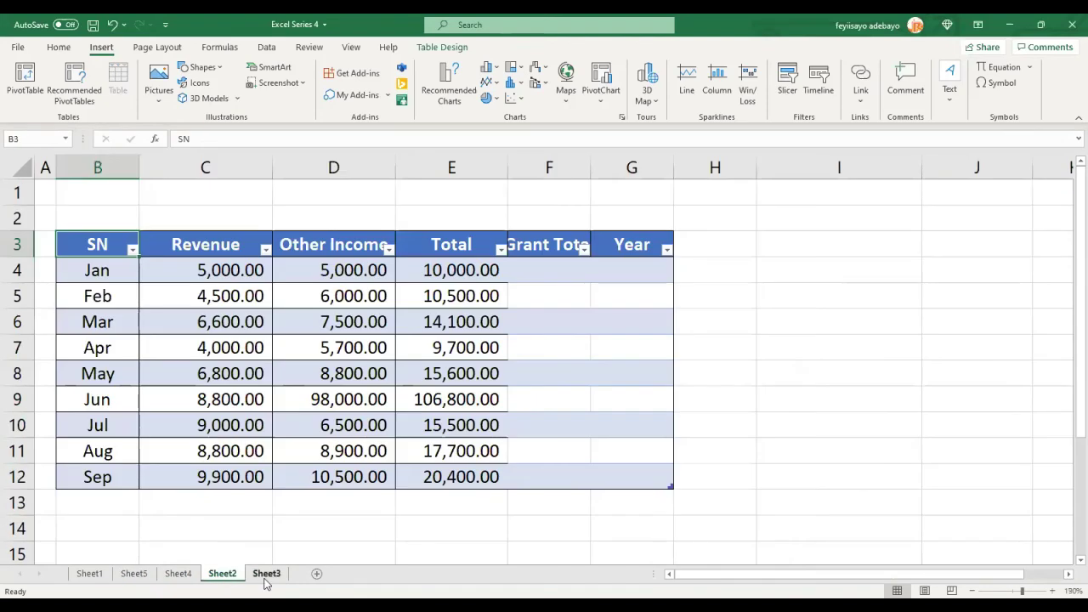
pyautogui.click(266, 575)
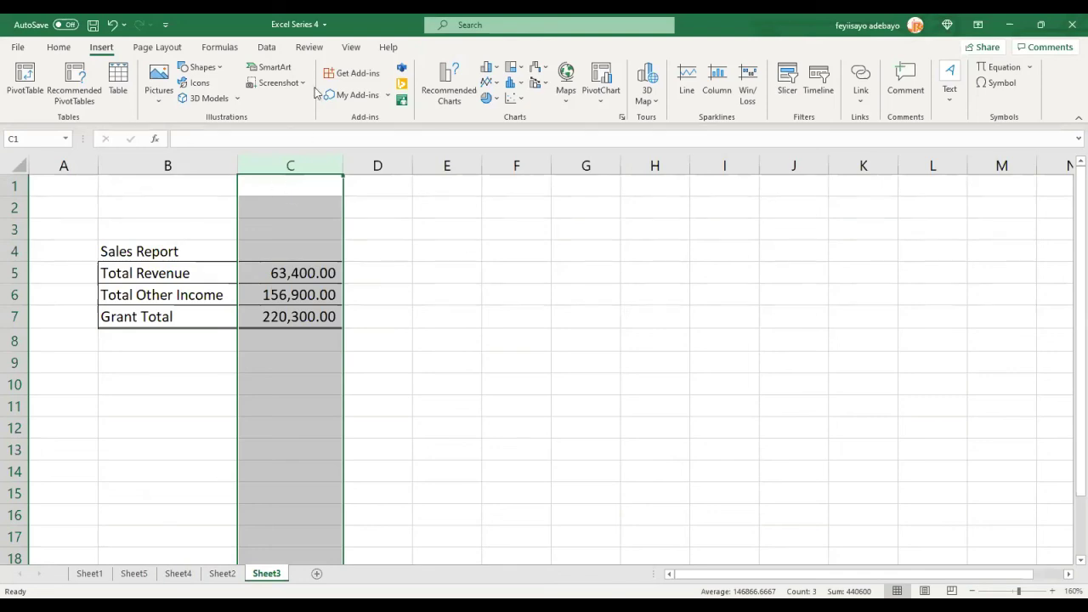
pyautogui.hotkey('alt', 'Tab')
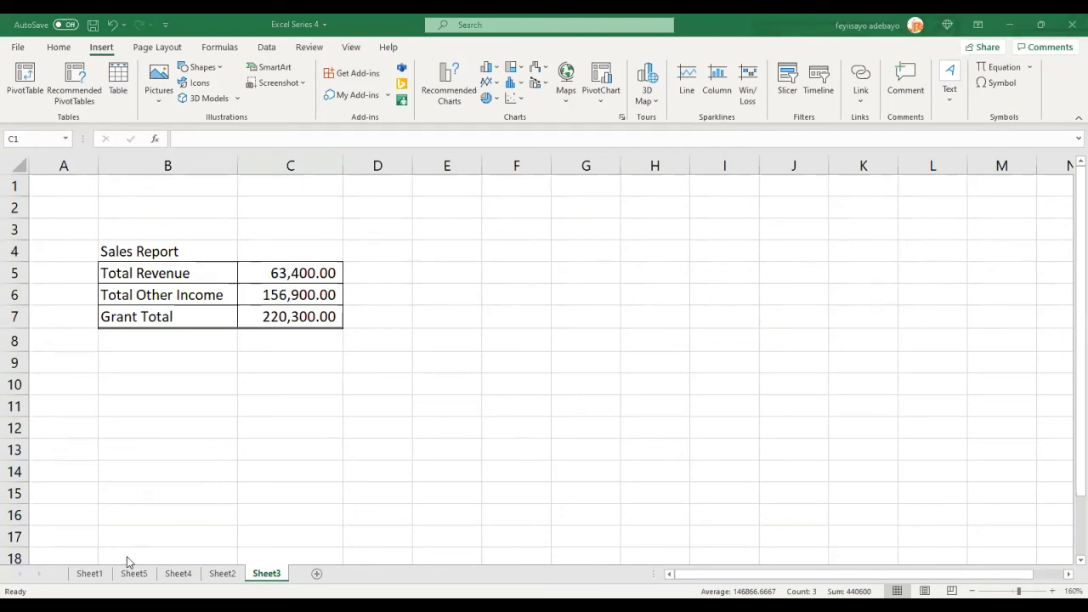
pyautogui.hotkey('ctrl', 'space')
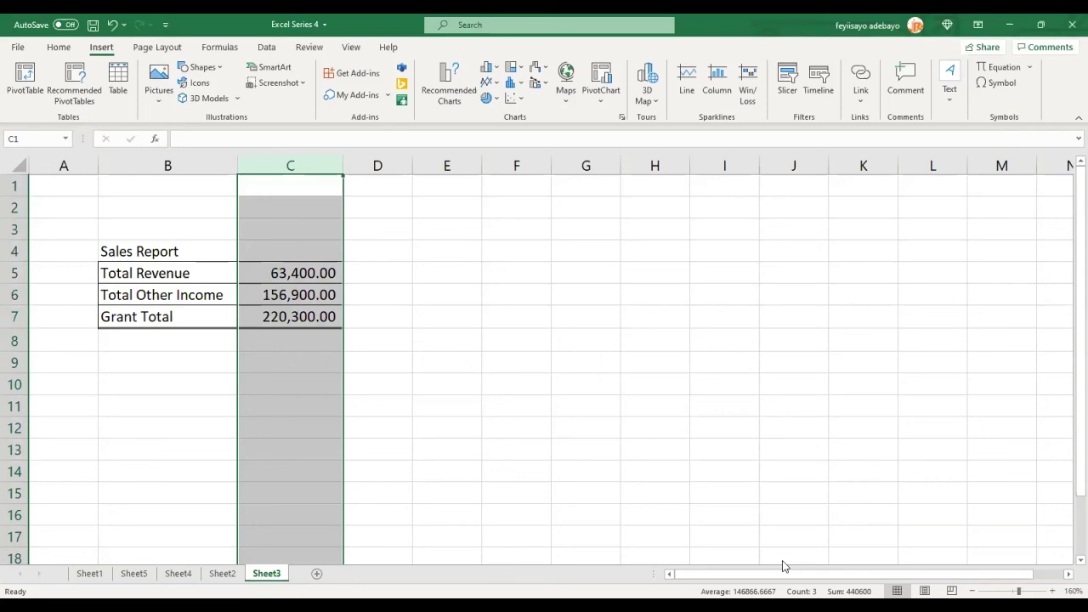
# Step: Switch to the registration report workbook, examine Sheet1, Sheet3 and Sheet2, and return to the PivotTable on Sheet4
pyautogui.click(715, 605)
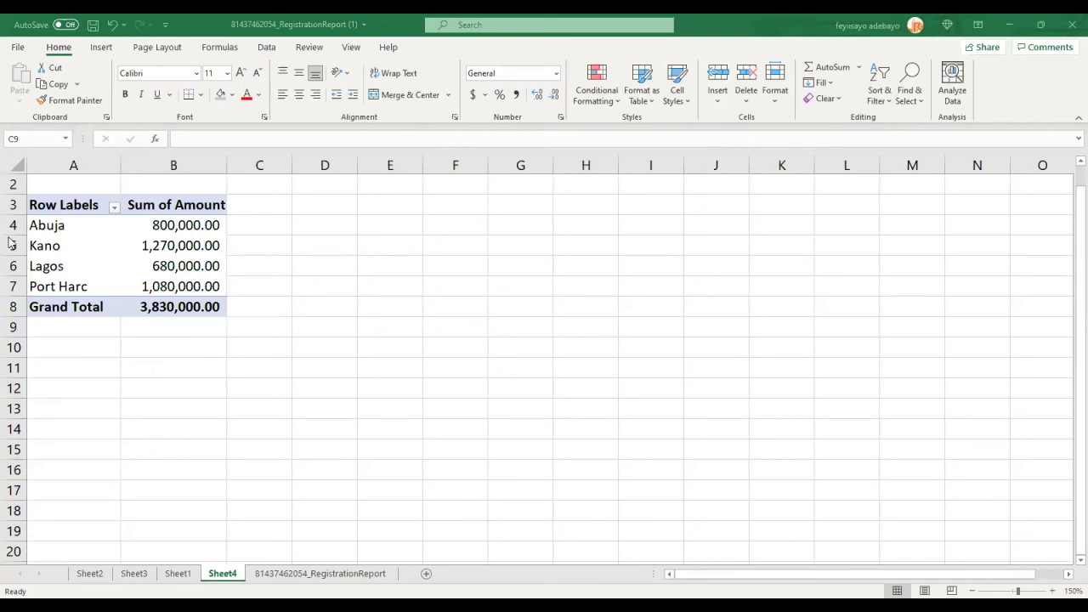
pyautogui.click(45, 203)
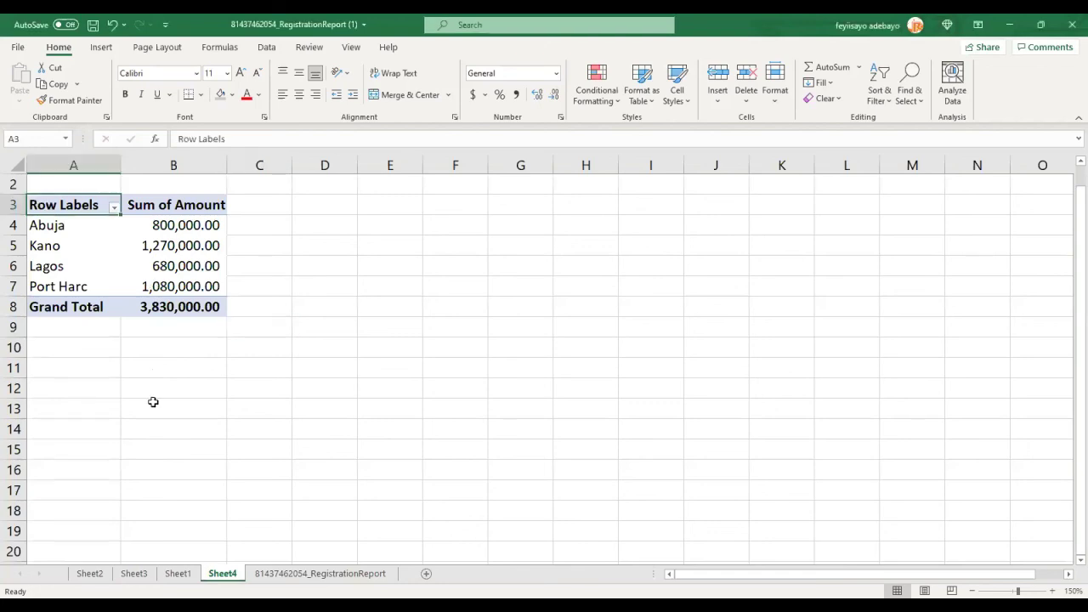
pyautogui.click(177, 574)
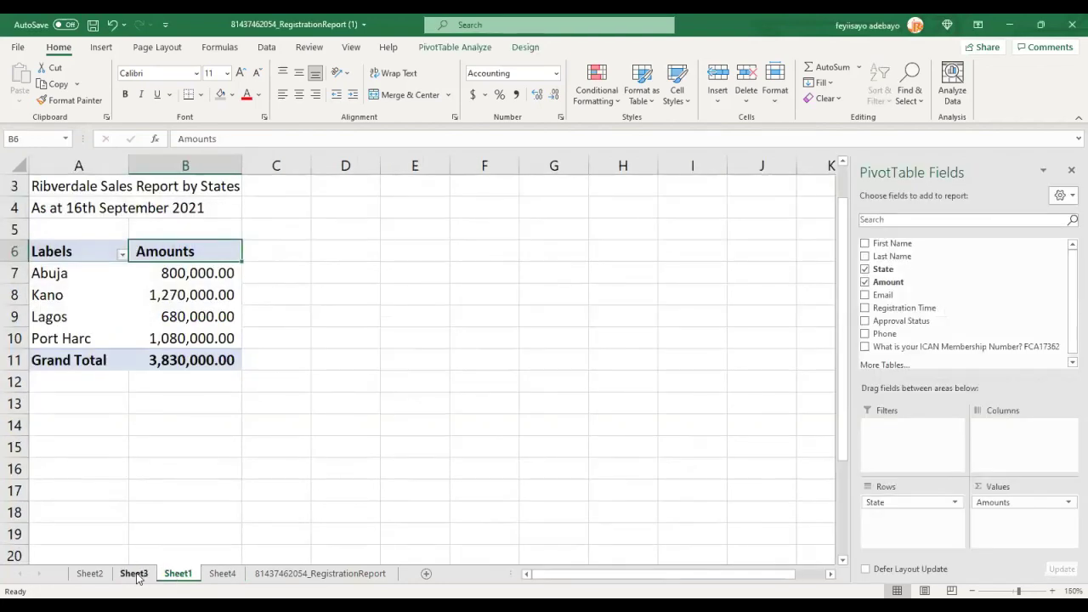
pyautogui.click(136, 575)
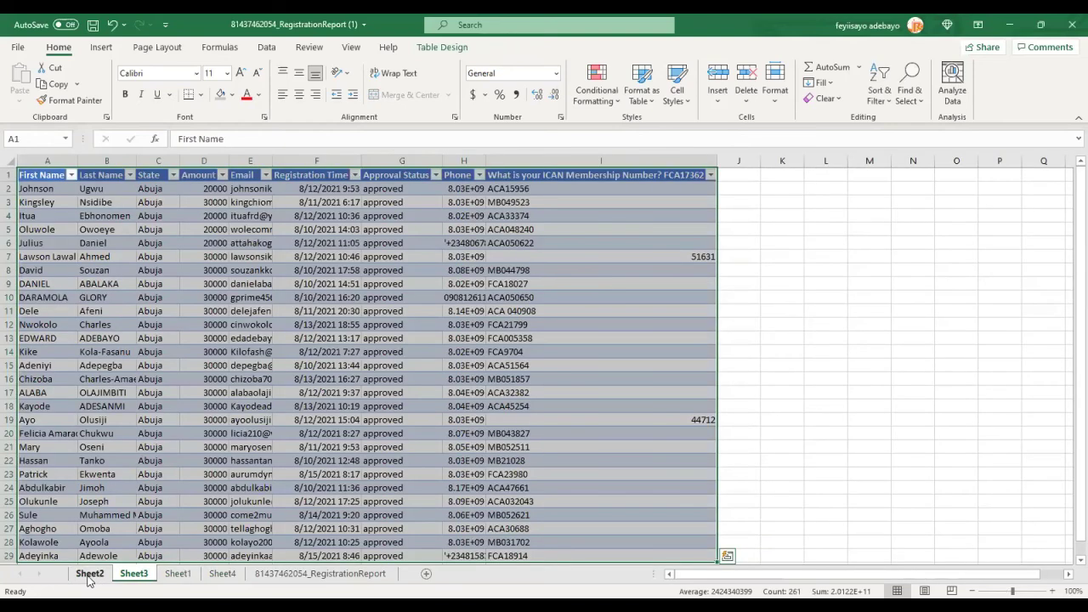
pyautogui.click(88, 576)
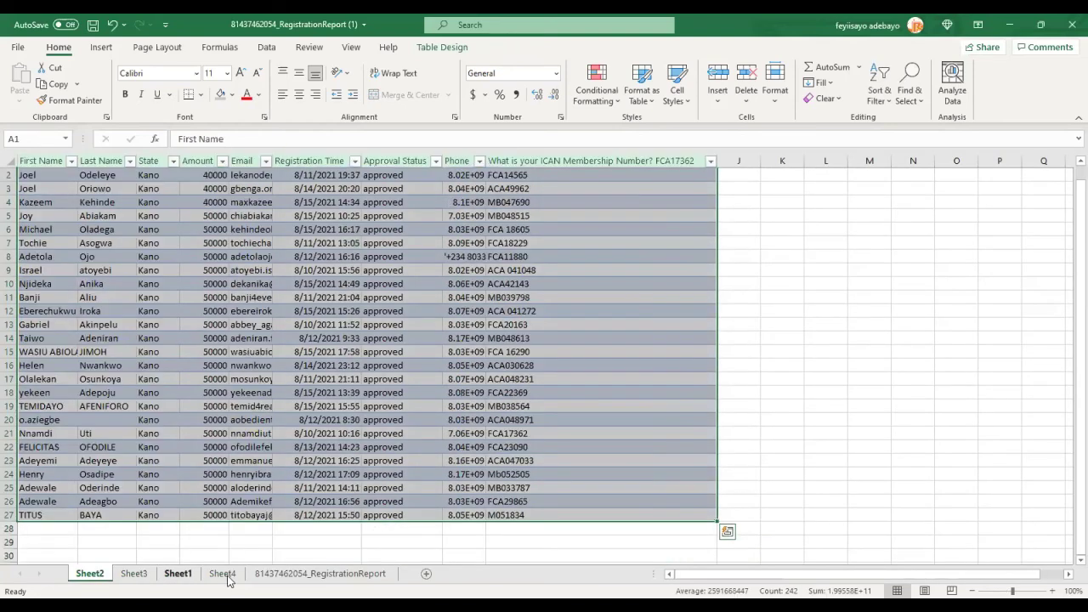
pyautogui.click(226, 575)
pyautogui.click(199, 443)
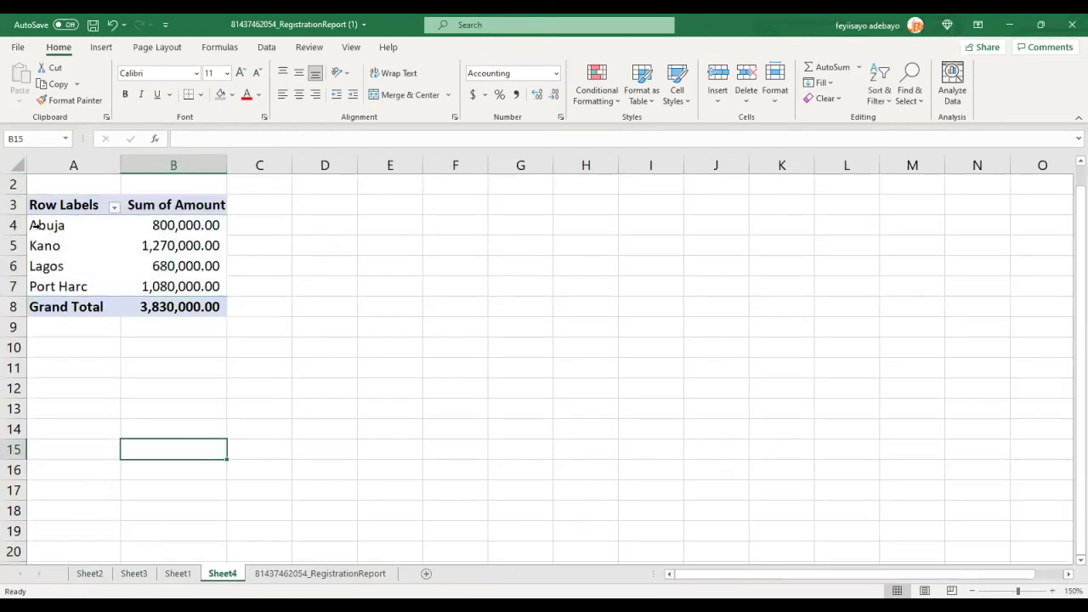
# Step: Select the state names and amounts in A4:B7 of the PivotTable and view the recommended charts for them
pyautogui.moveTo(36, 227); pyautogui.dragTo(128, 289)
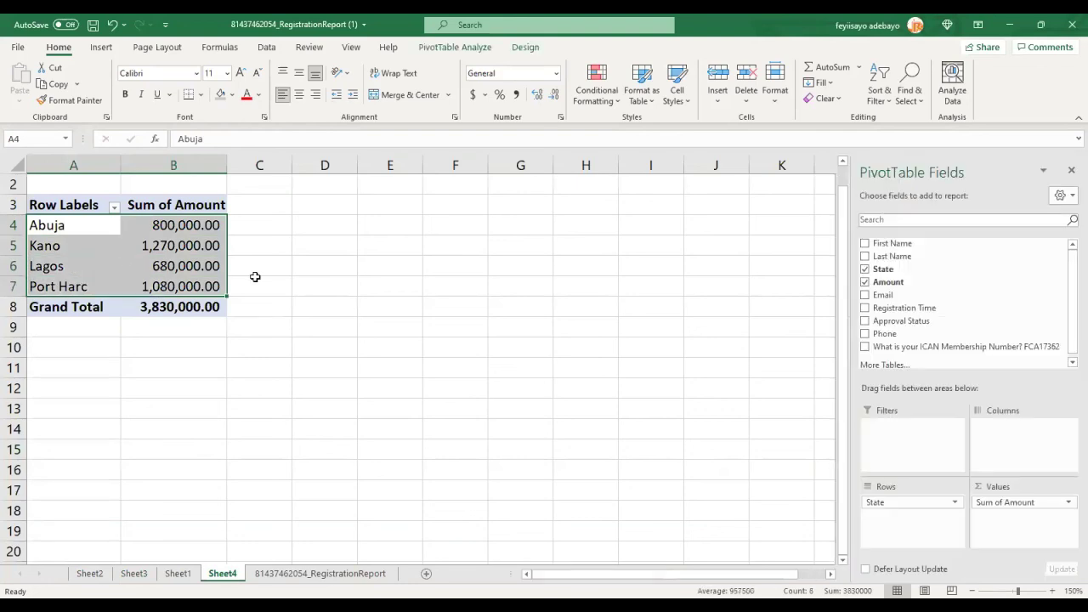
pyautogui.click(34, 228)
pyautogui.click(102, 48)
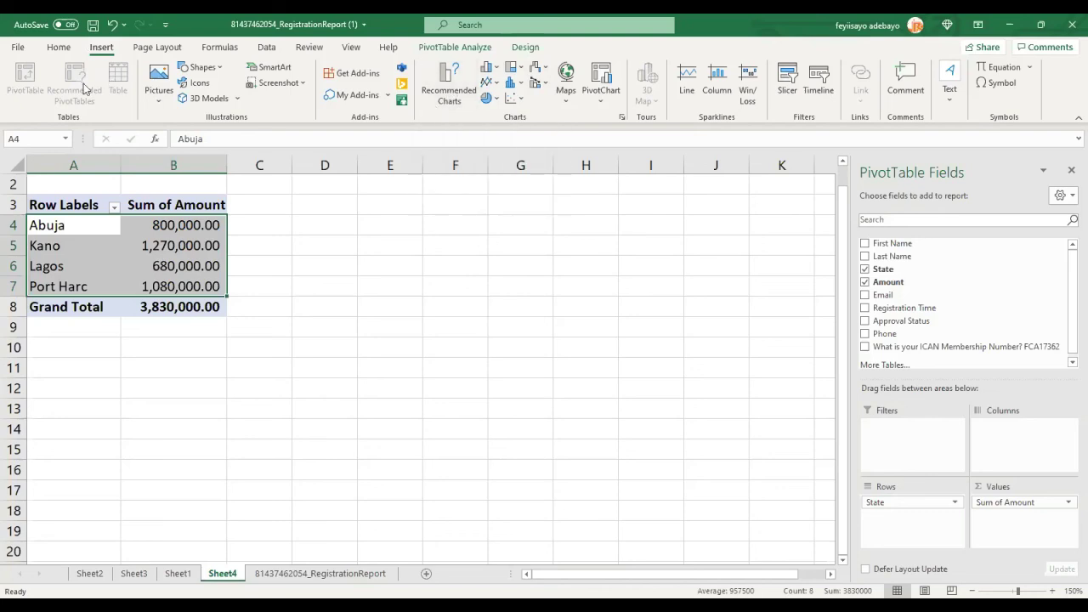
pyautogui.click(449, 91)
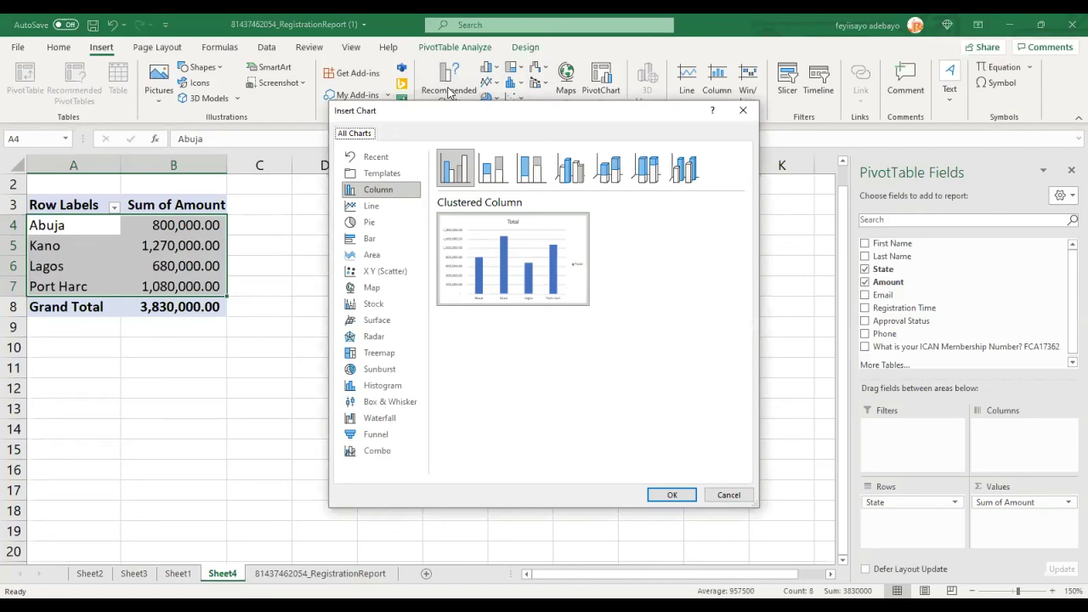
pyautogui.click(743, 112)
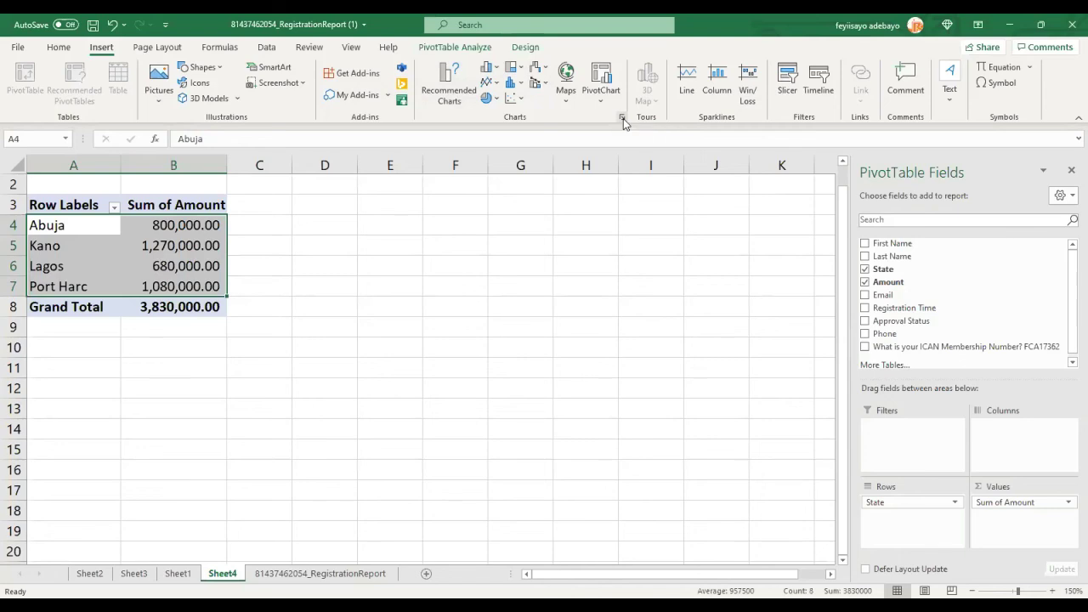
# Step: Look through all chart types for the selected state amounts, from Line, Pie, Bar and Area to Waterfall, Funnel and Combo
pyautogui.click(623, 119)
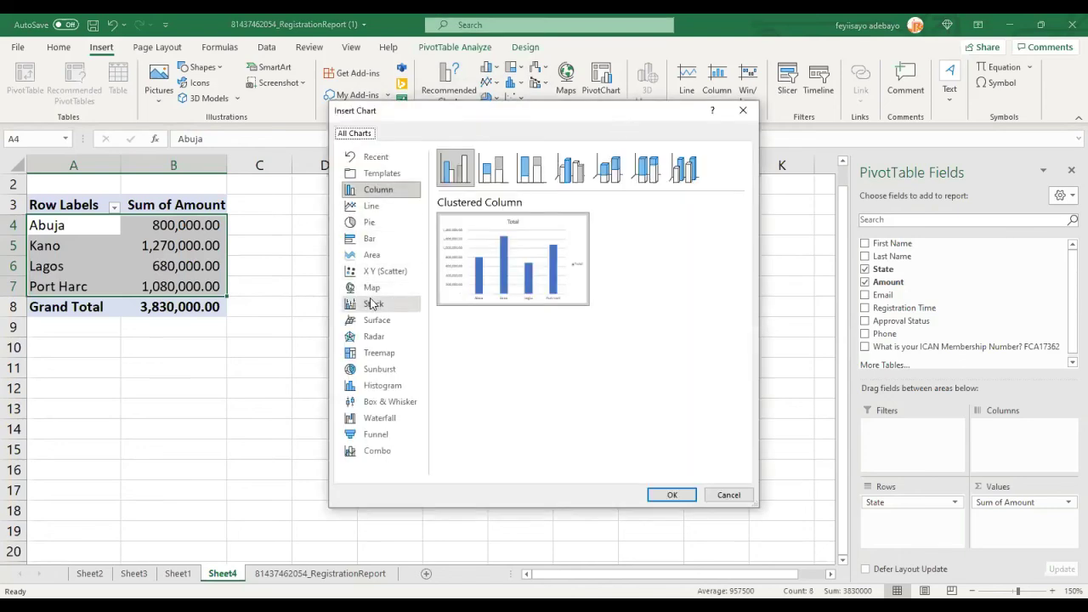
pyautogui.click(371, 207)
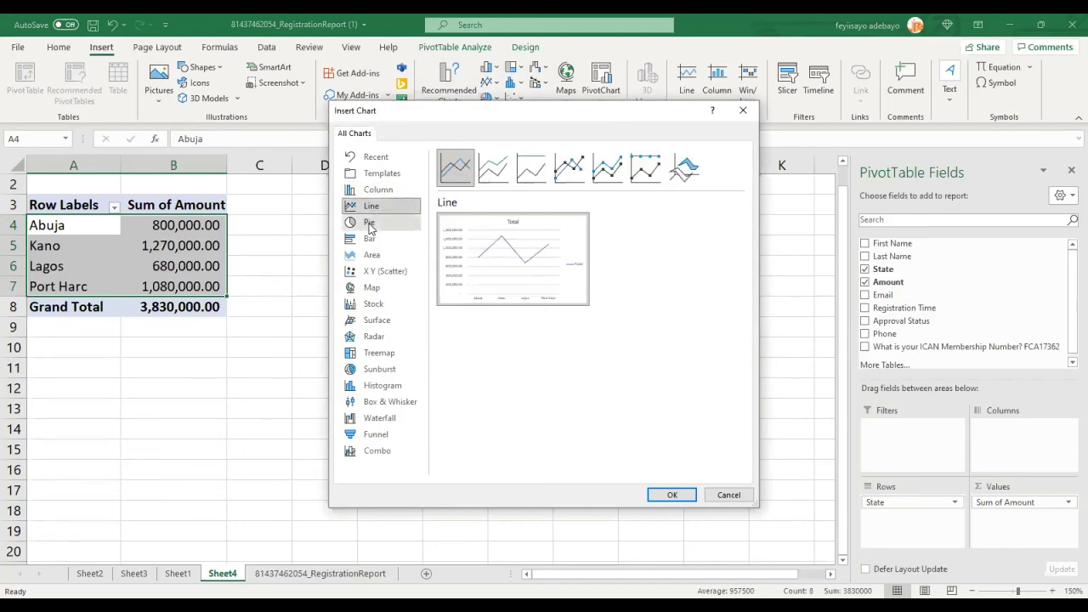
pyautogui.click(371, 226)
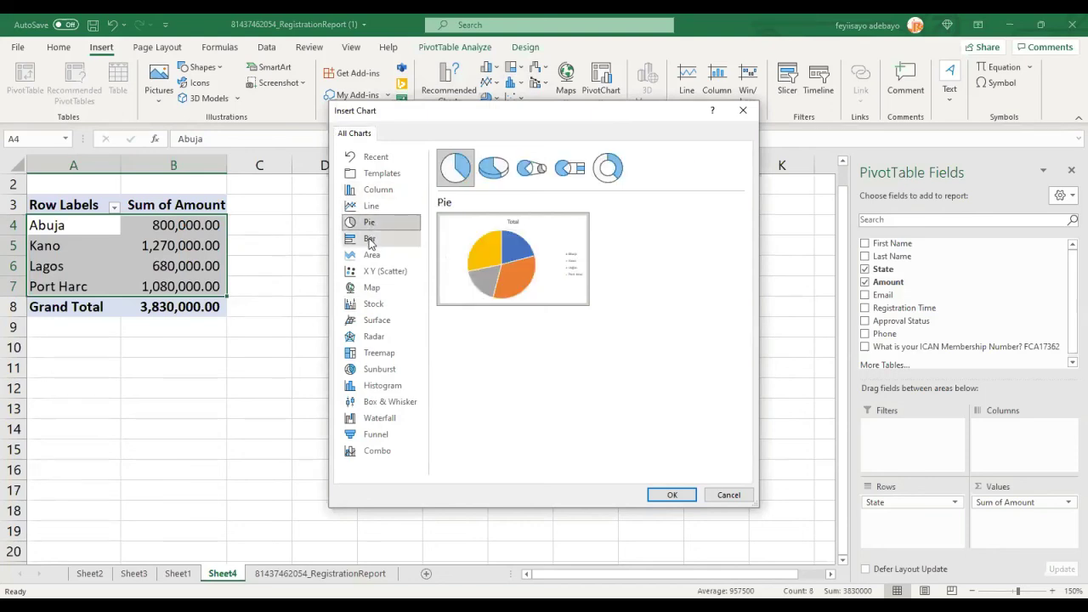
pyautogui.click(371, 243)
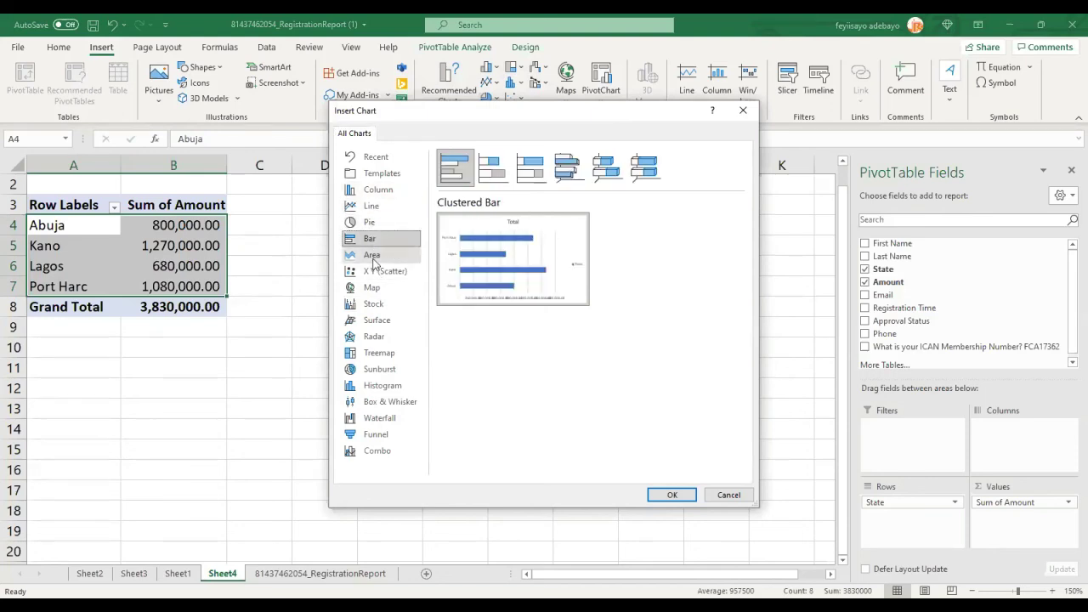
pyautogui.click(372, 255)
pyautogui.click(368, 277)
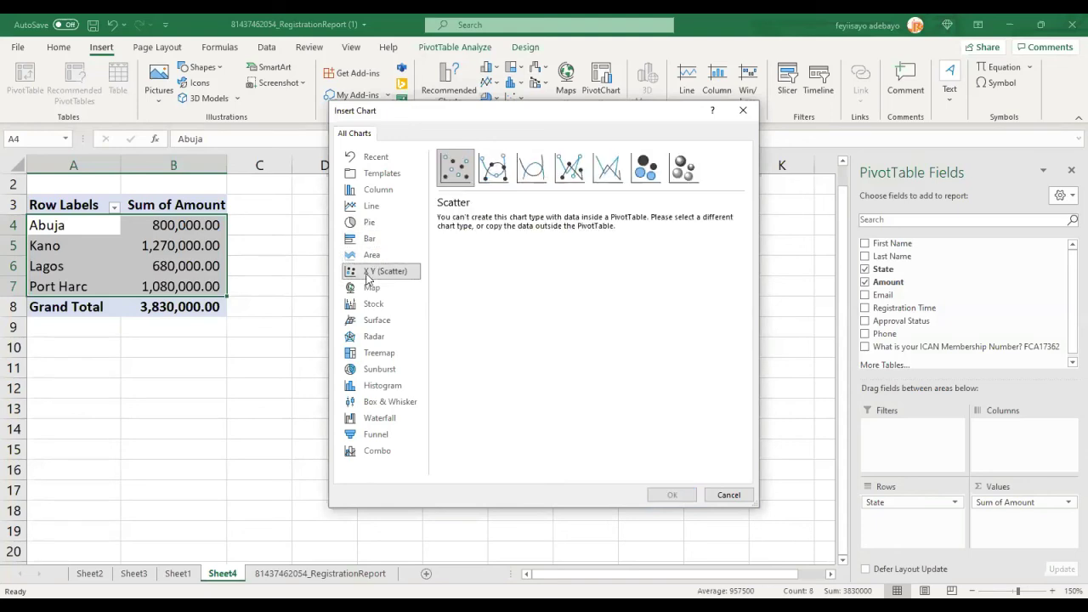
pyautogui.click(368, 292)
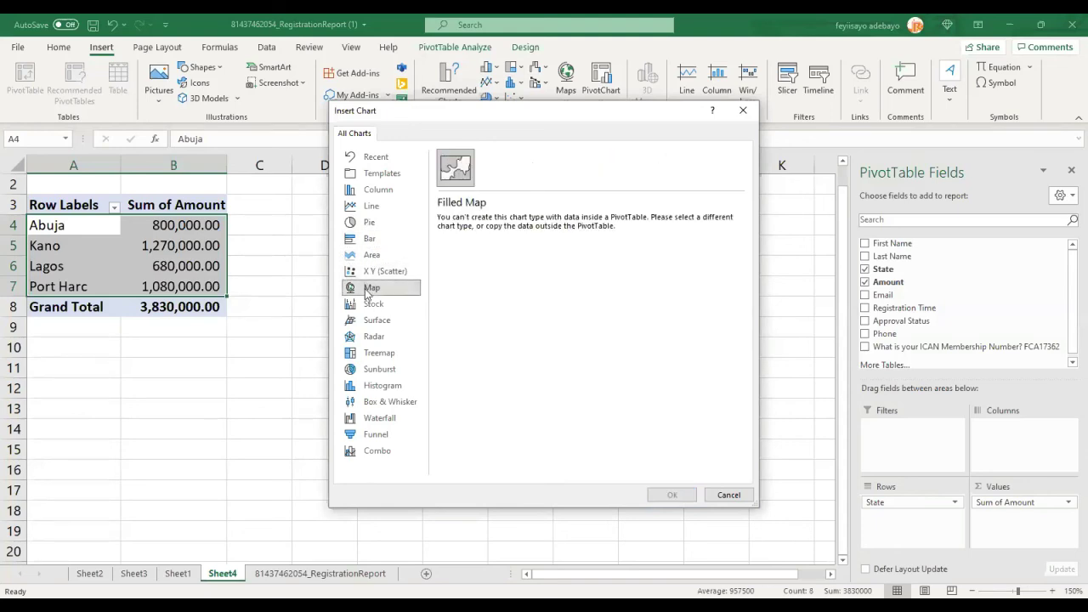
pyautogui.click(380, 306)
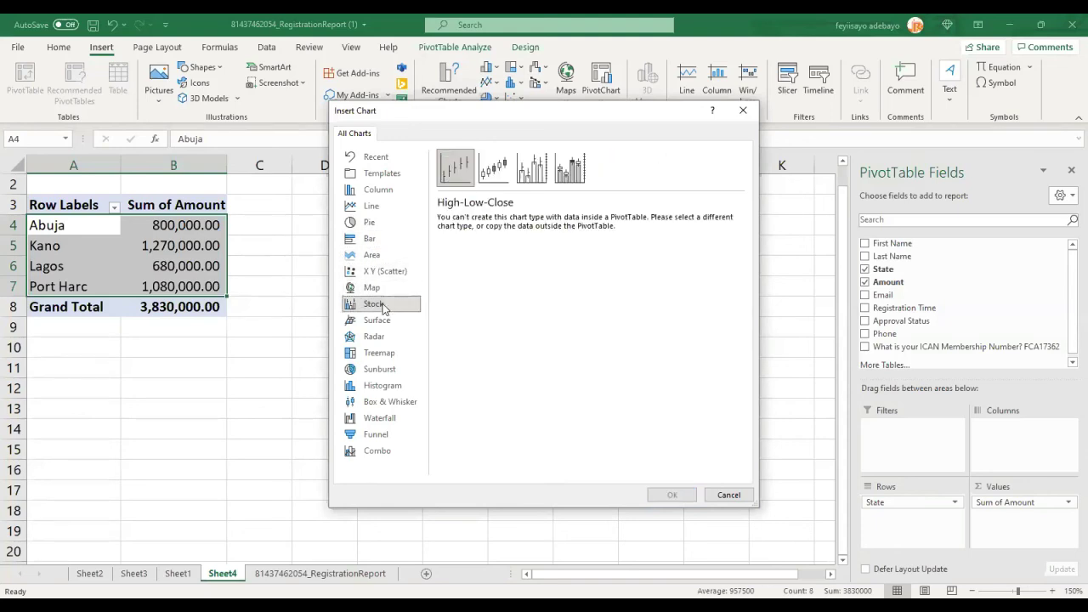
pyautogui.click(378, 321)
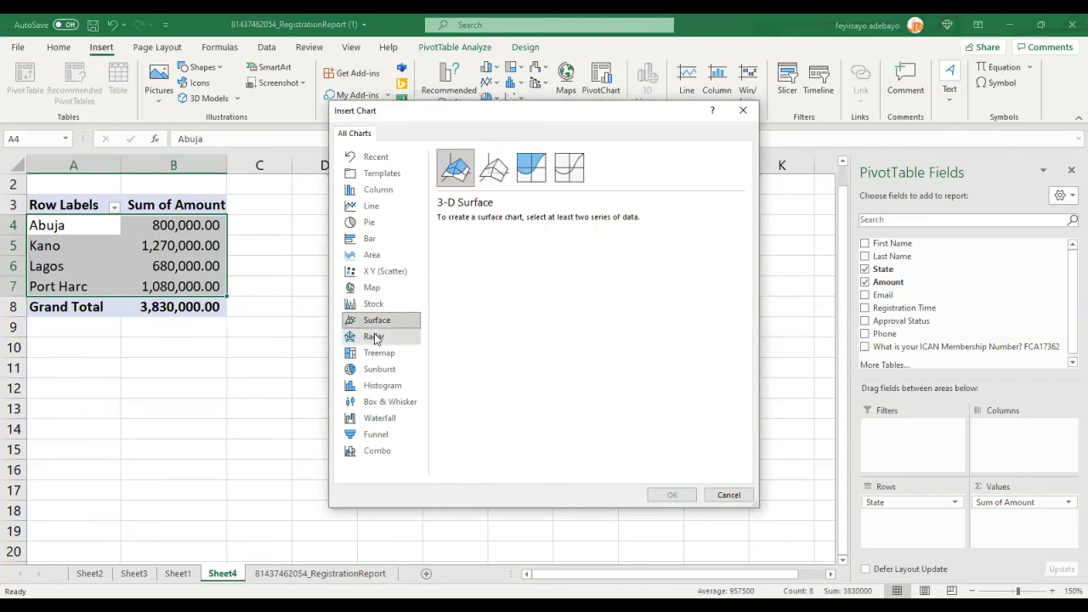
pyautogui.click(375, 338)
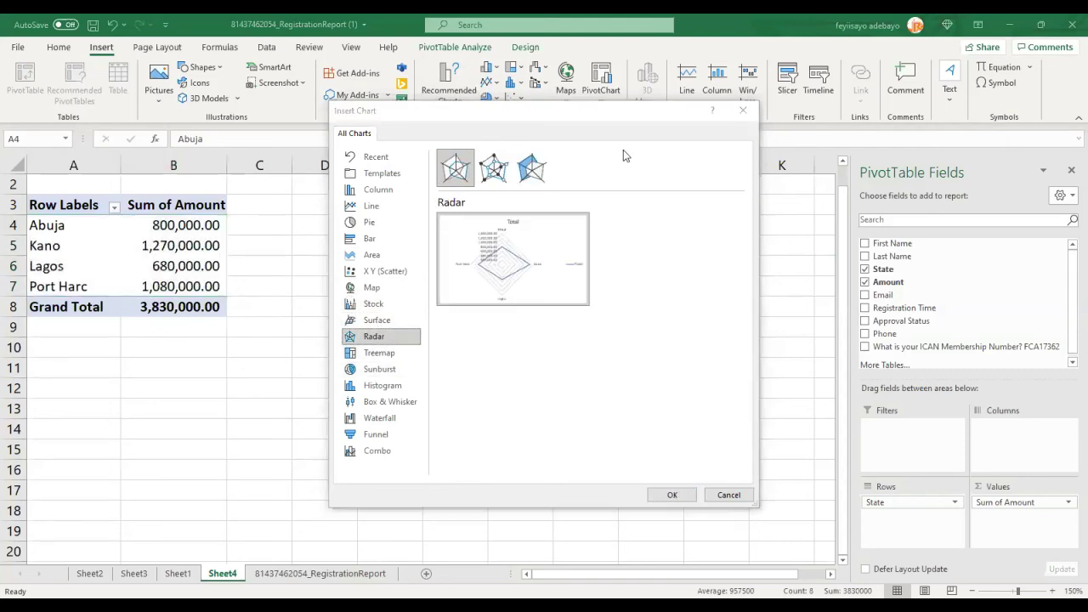
pyautogui.click(380, 371)
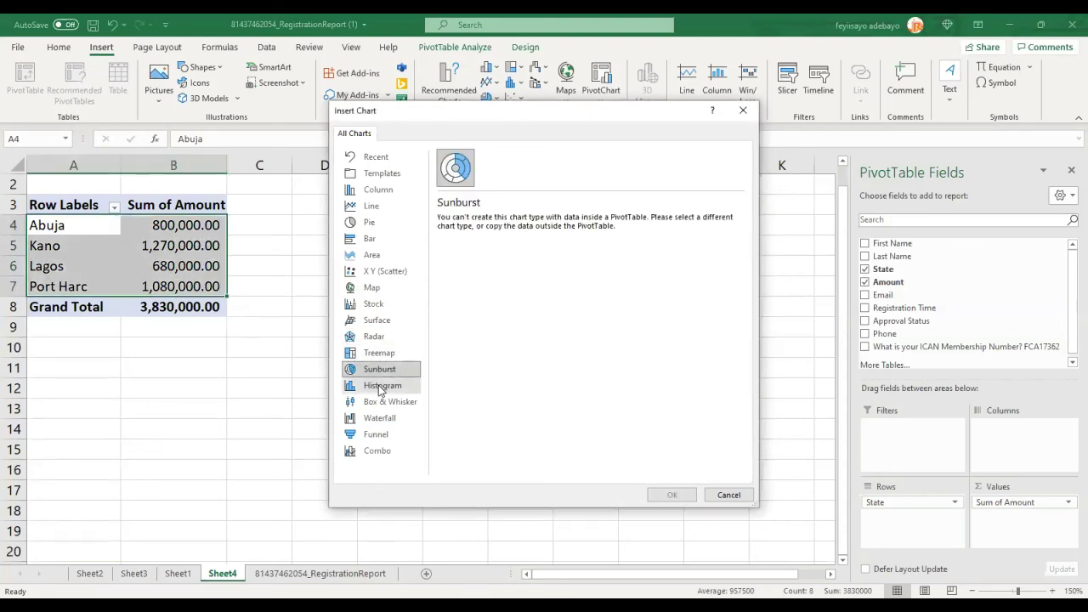
pyautogui.click(380, 389)
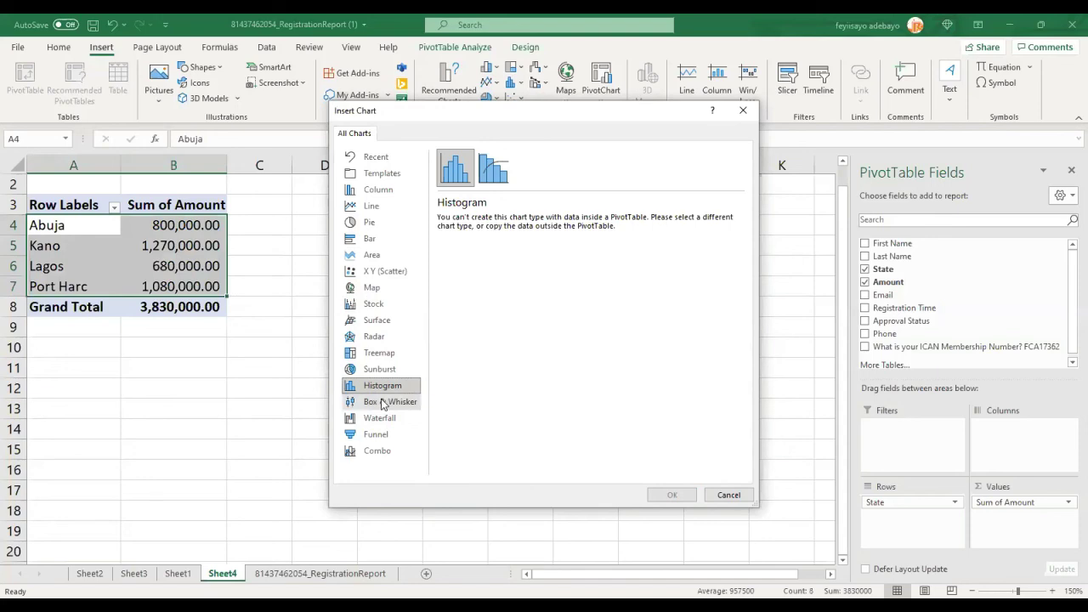
pyautogui.click(383, 405)
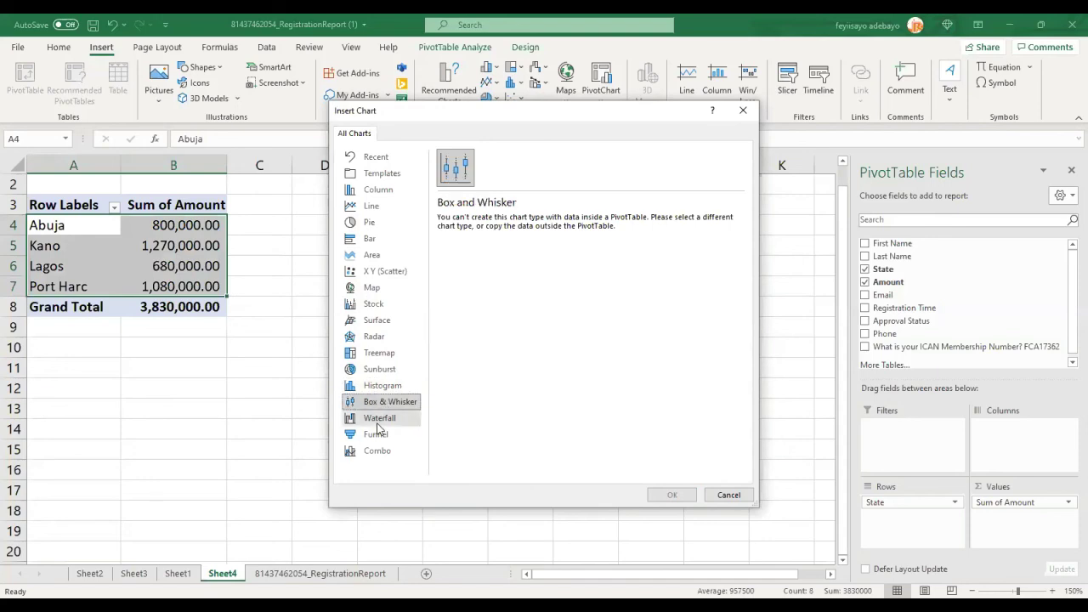
pyautogui.click(377, 420)
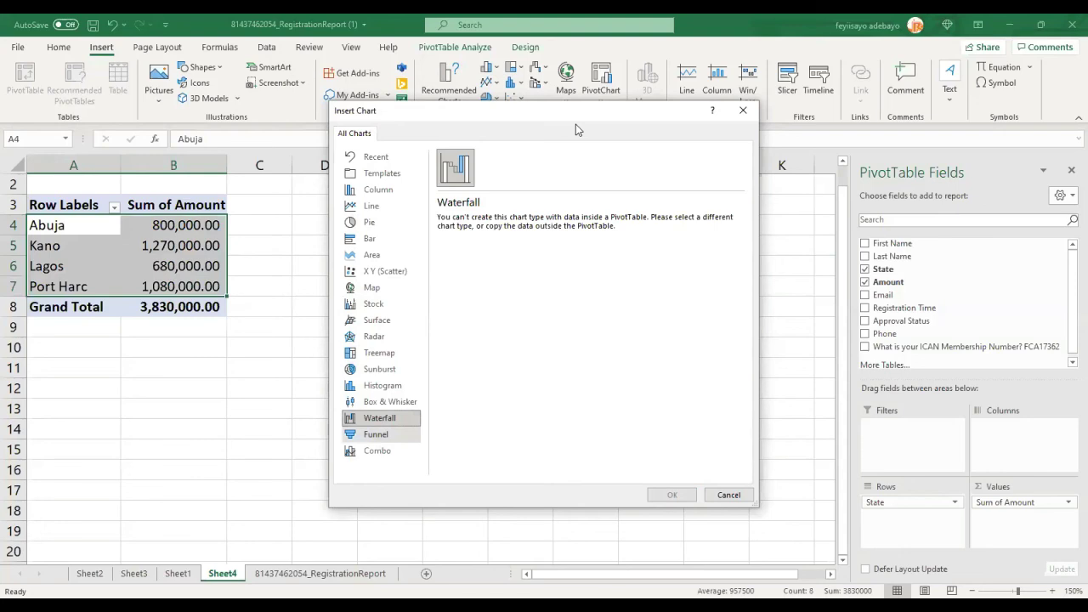
pyautogui.press('Down')
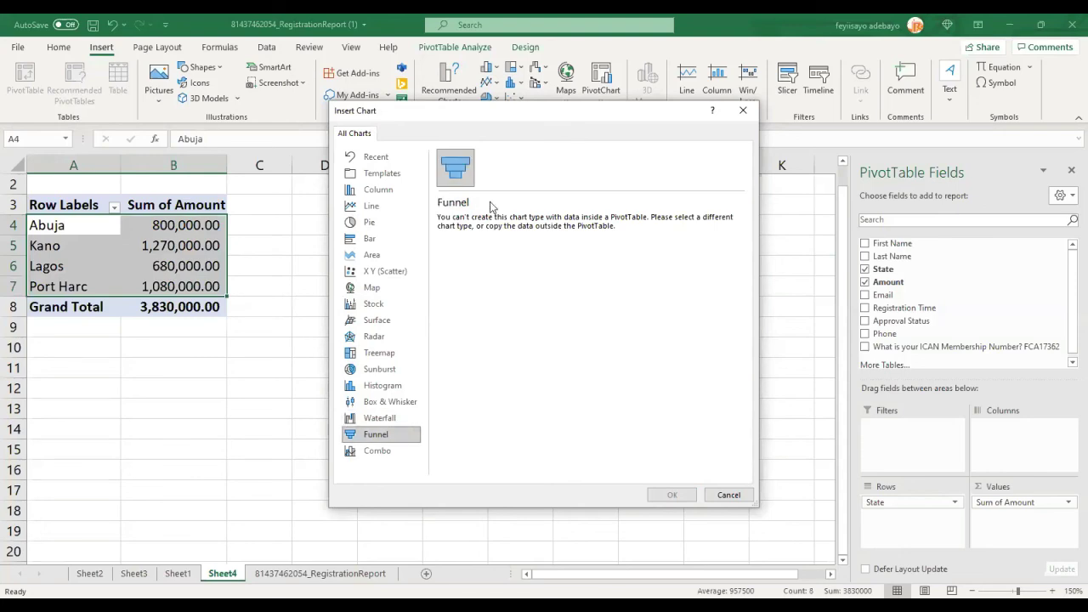
pyautogui.click(378, 452)
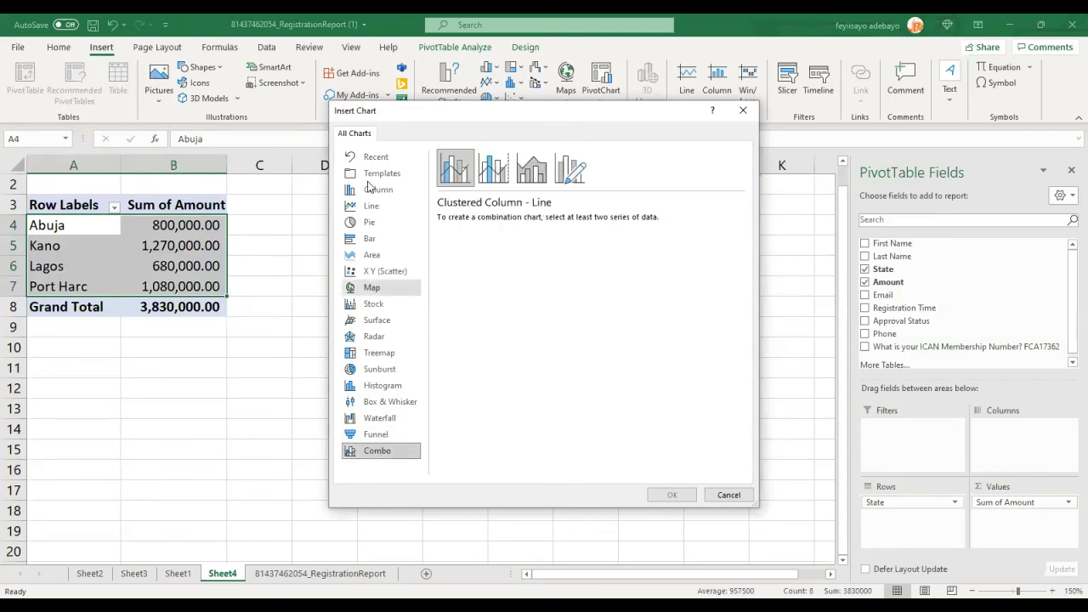
# Step: Compare the pie subtypes, insert a 3-D Pie chart of the state amounts, and move it clear of the PivotTable
pyautogui.click(364, 226)
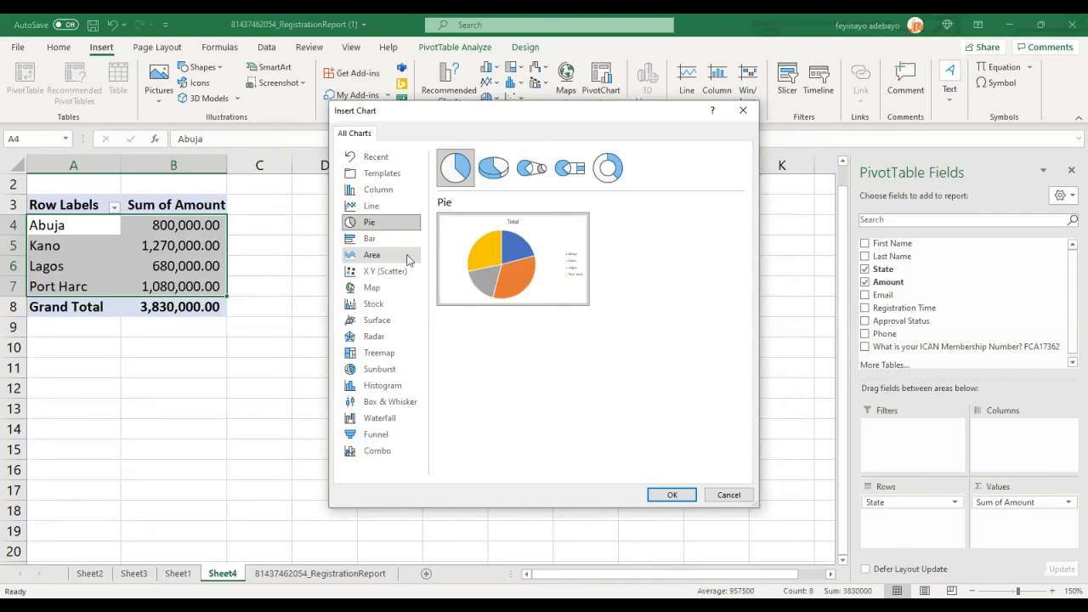
pyautogui.doubleClick(486, 177)
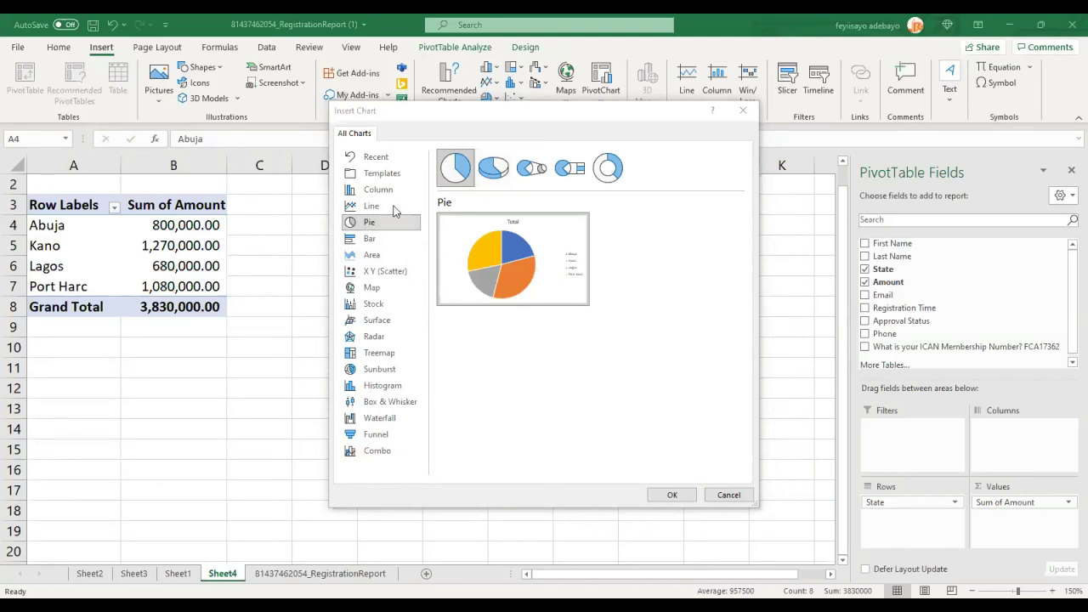
pyautogui.click(494, 173)
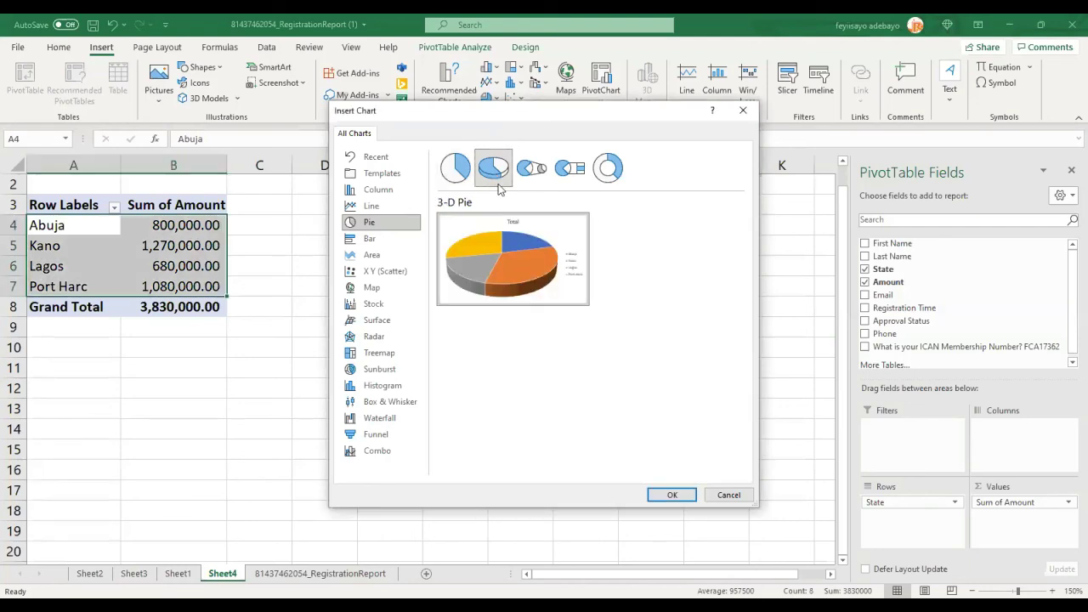
pyautogui.moveTo(510, 294)
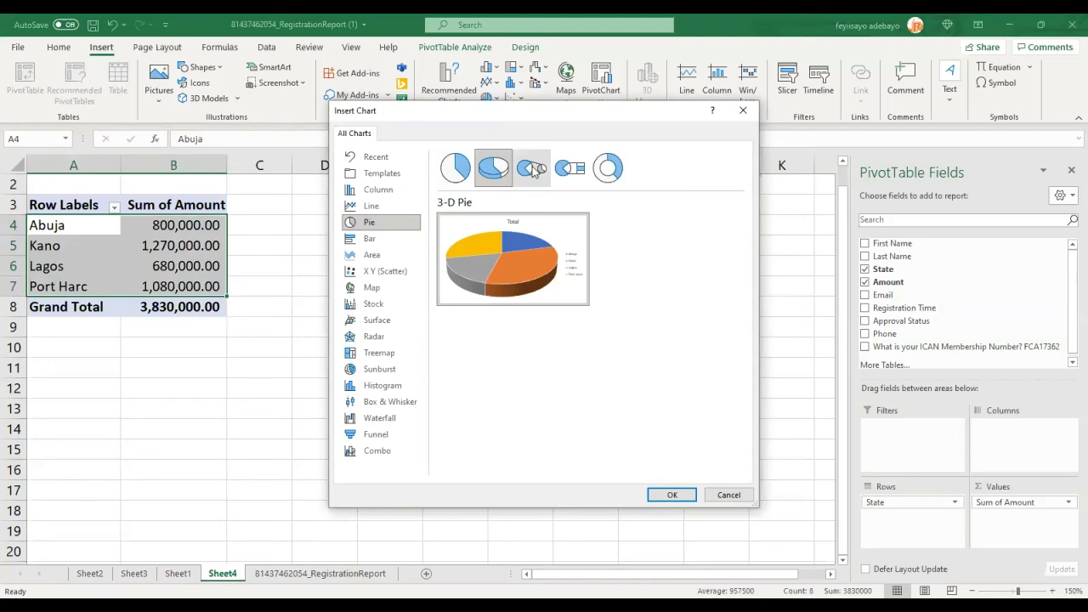
pyautogui.click(532, 169)
pyautogui.click(570, 168)
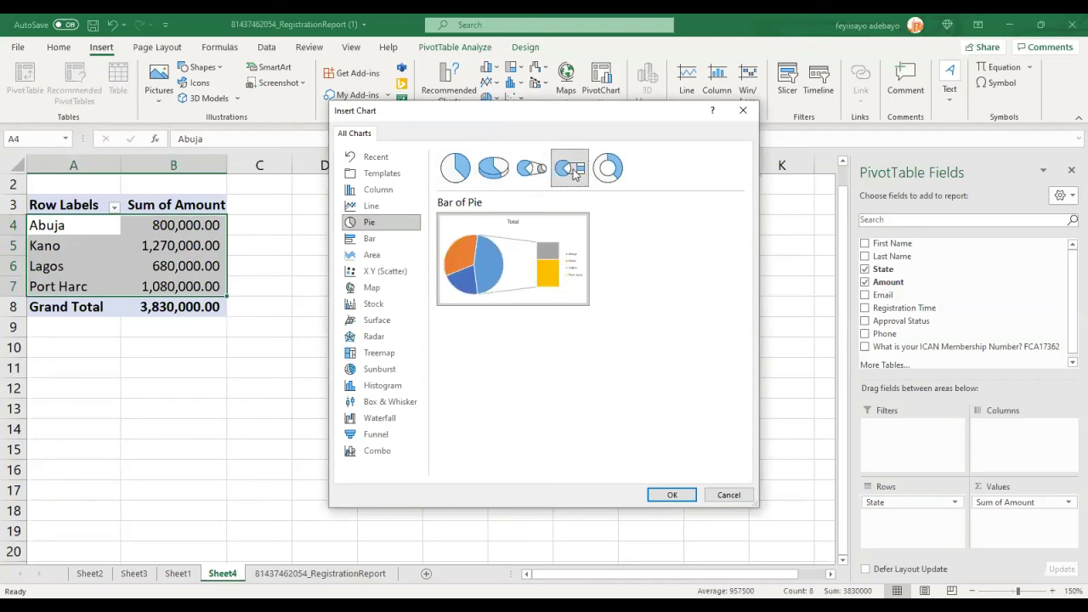
pyautogui.click(619, 168)
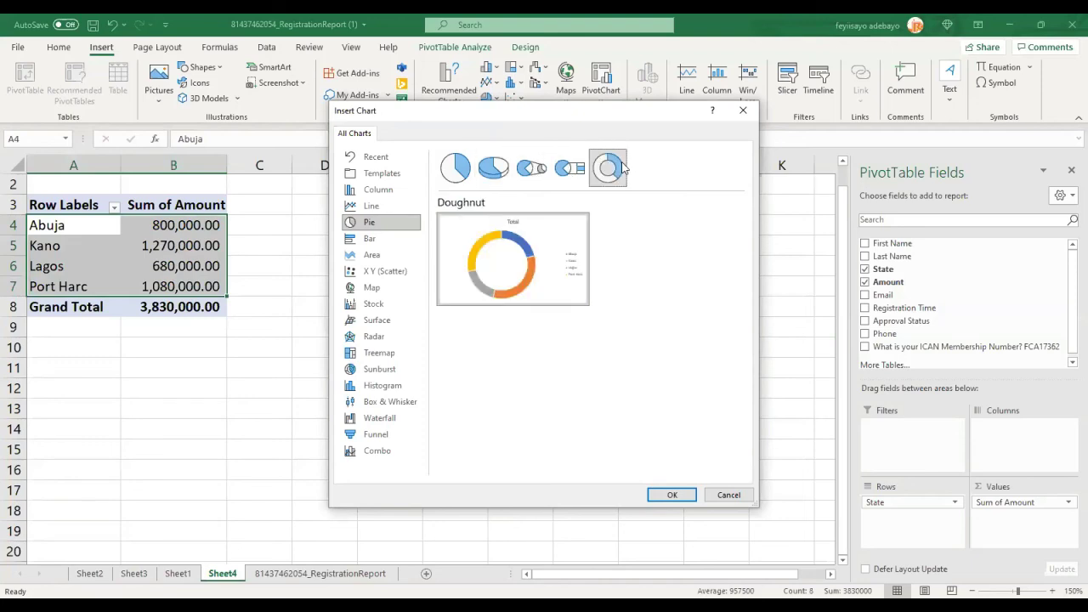
pyautogui.click(496, 171)
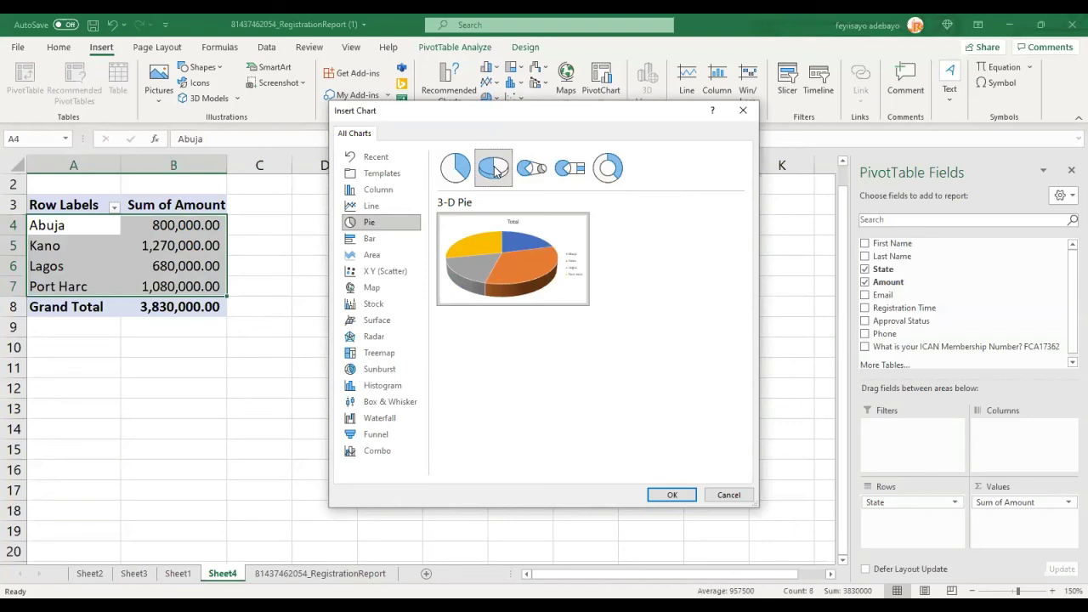
pyautogui.click(672, 496)
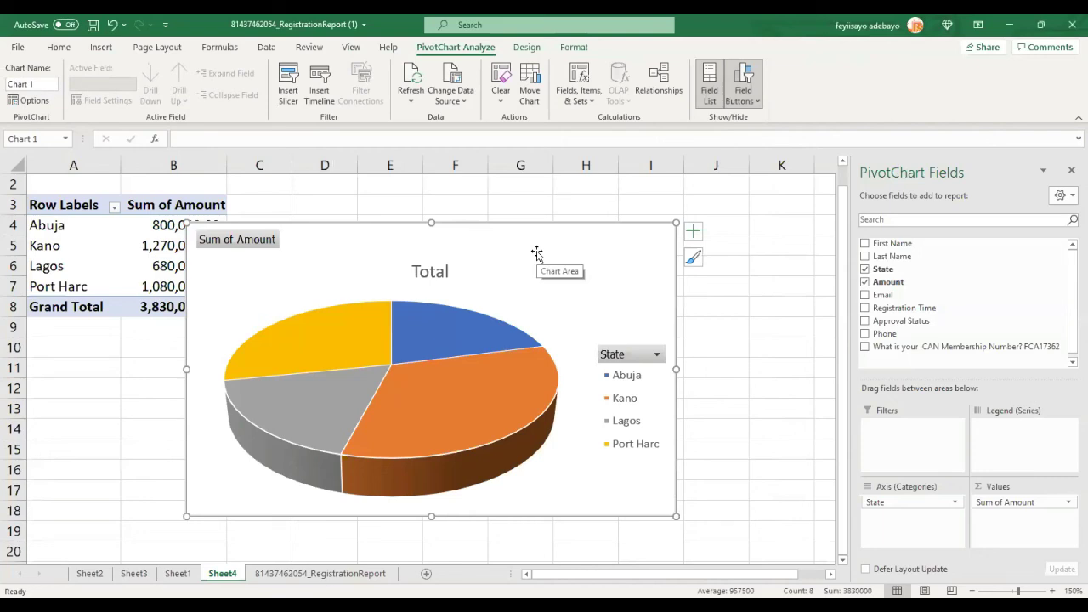
pyautogui.moveTo(536, 252); pyautogui.dragTo(629, 243)
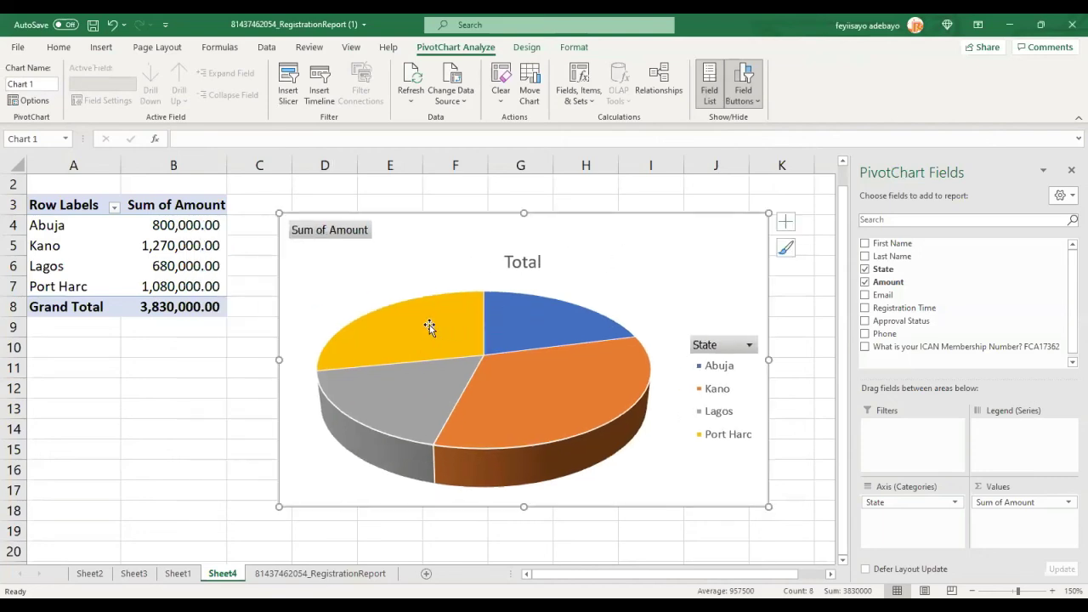
# Step: Examine the individual state slices of the 3-D pie chart and the commands available for the chart area
pyautogui.moveTo(428, 327)
pyautogui.click(530, 330)
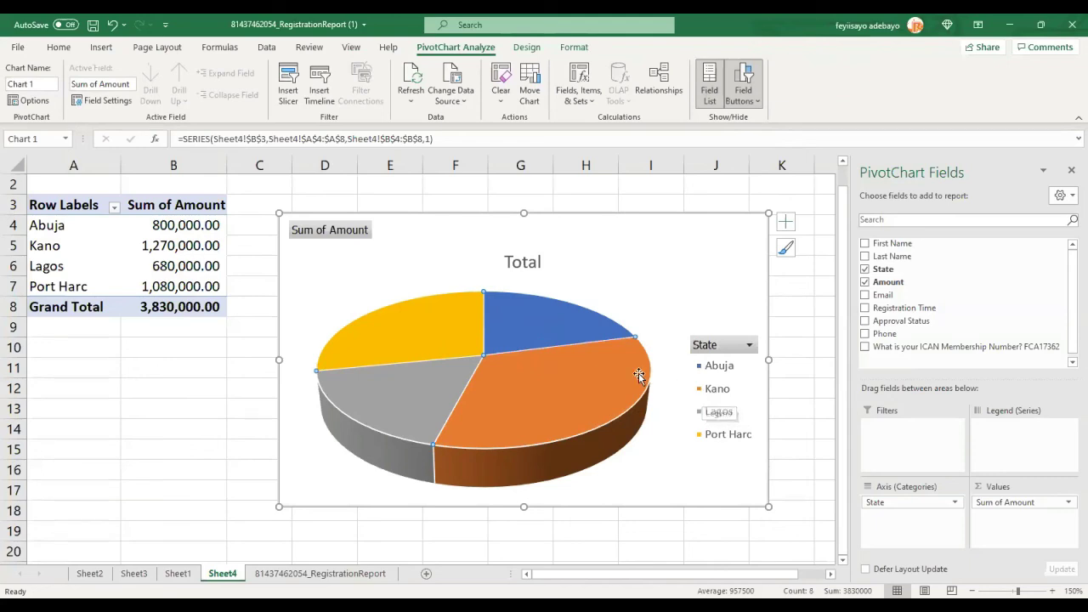
pyautogui.click(573, 403)
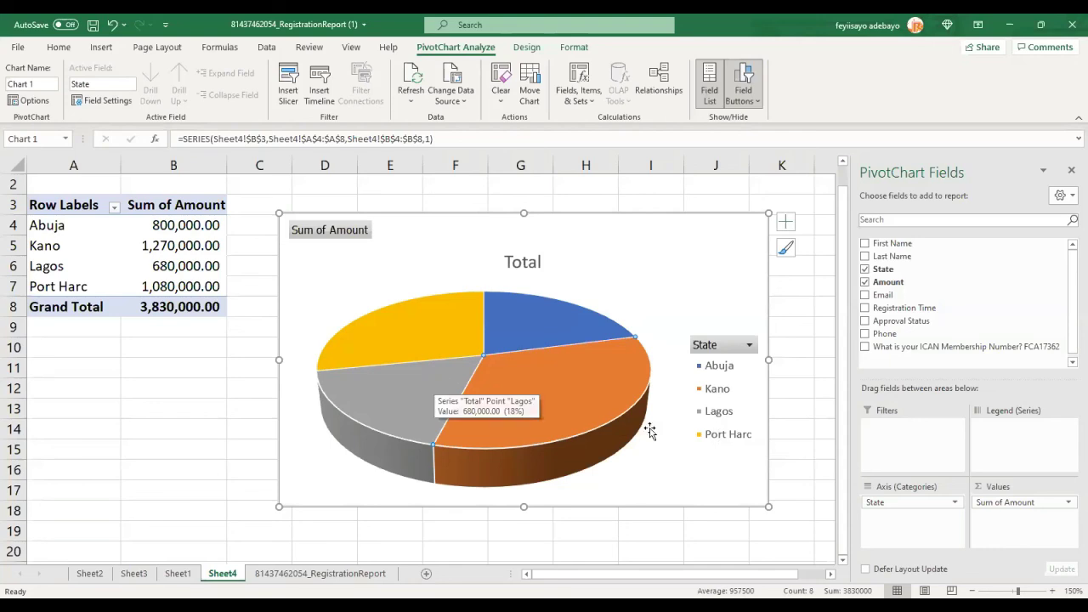
pyautogui.click(413, 329)
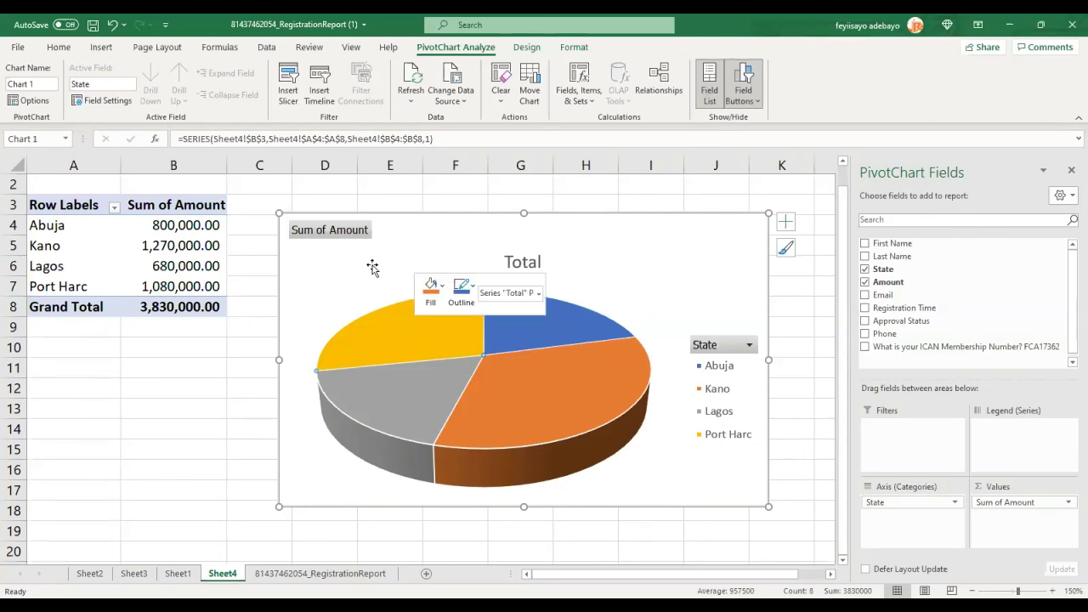
pyautogui.click(570, 272)
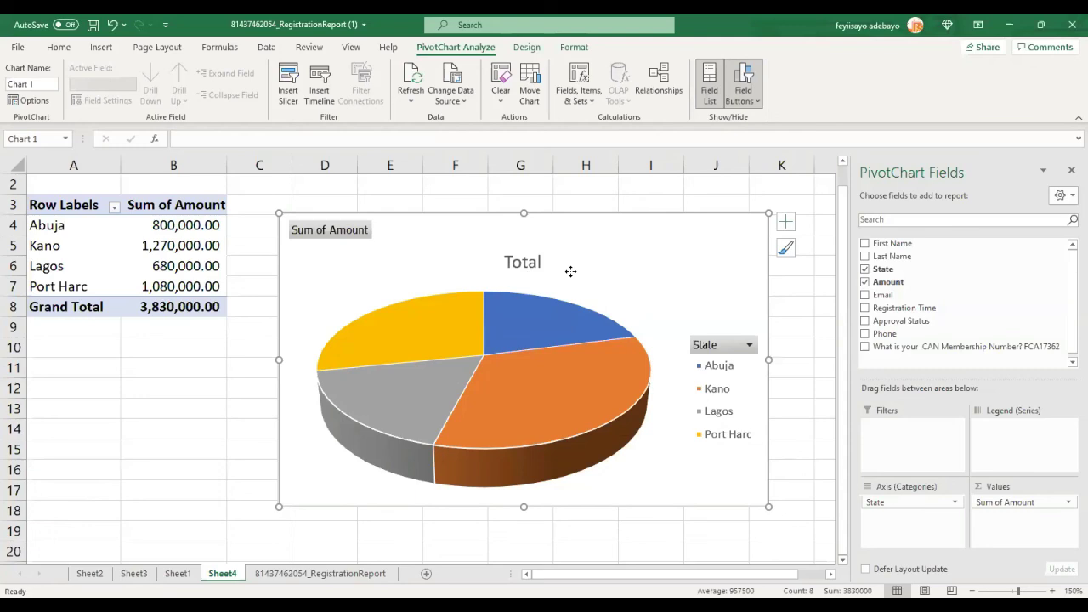
pyautogui.rightClick(570, 271)
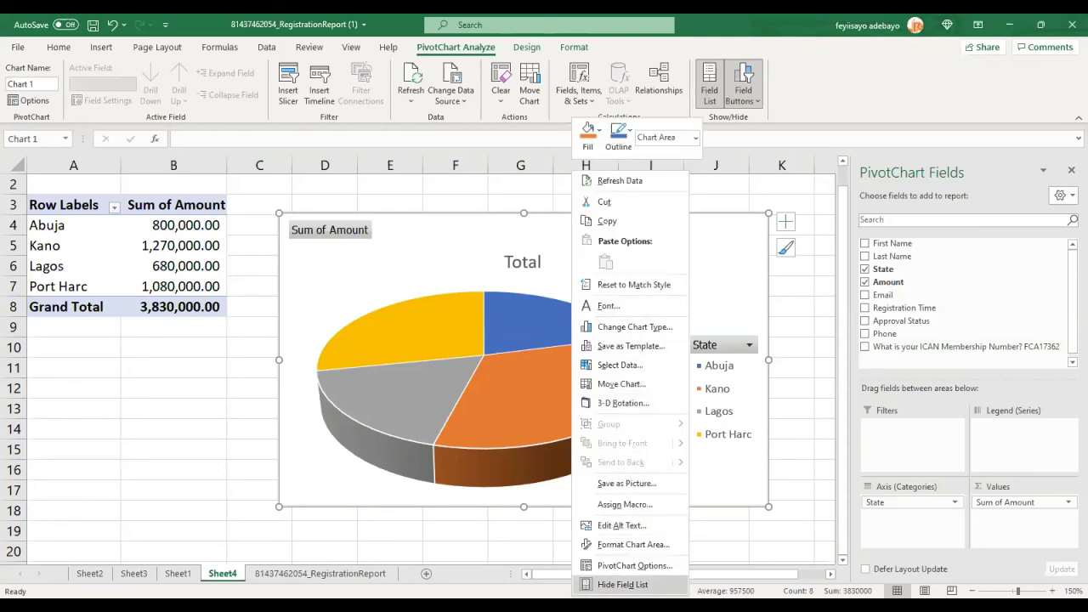
# Step: Show the formatting options of the pie's data series and pull the Kano slice out to a point explosion of about 22%
pyautogui.click(450, 332)
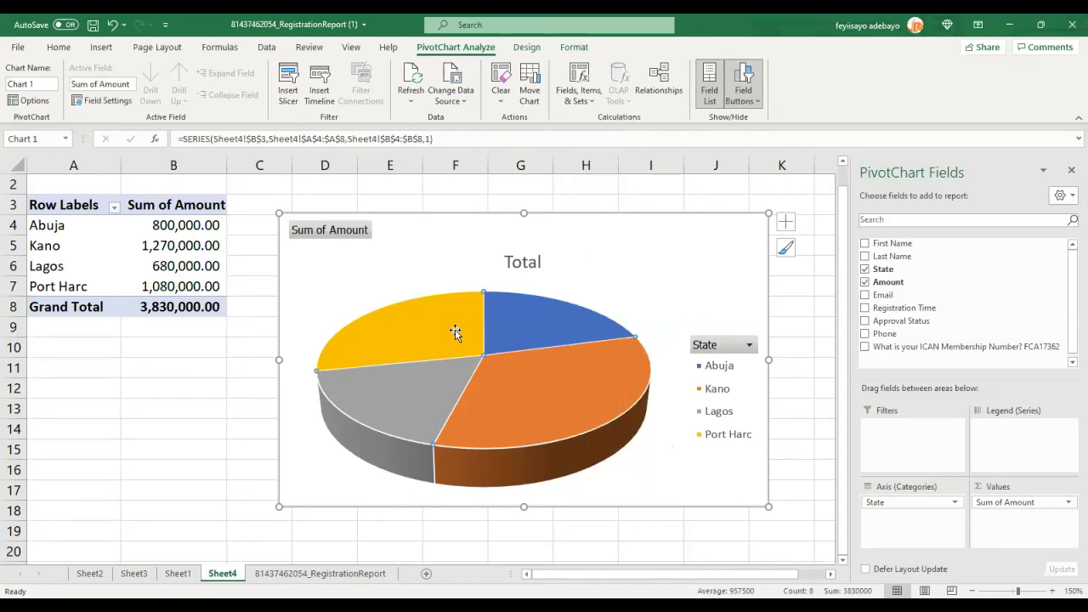
pyautogui.rightClick(456, 331)
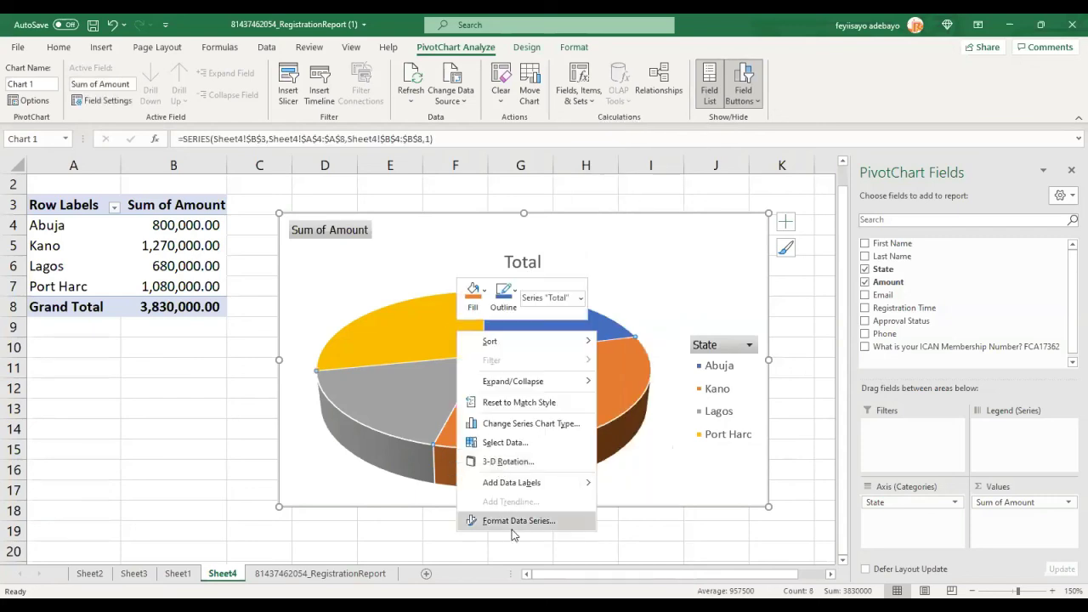
pyautogui.click(513, 522)
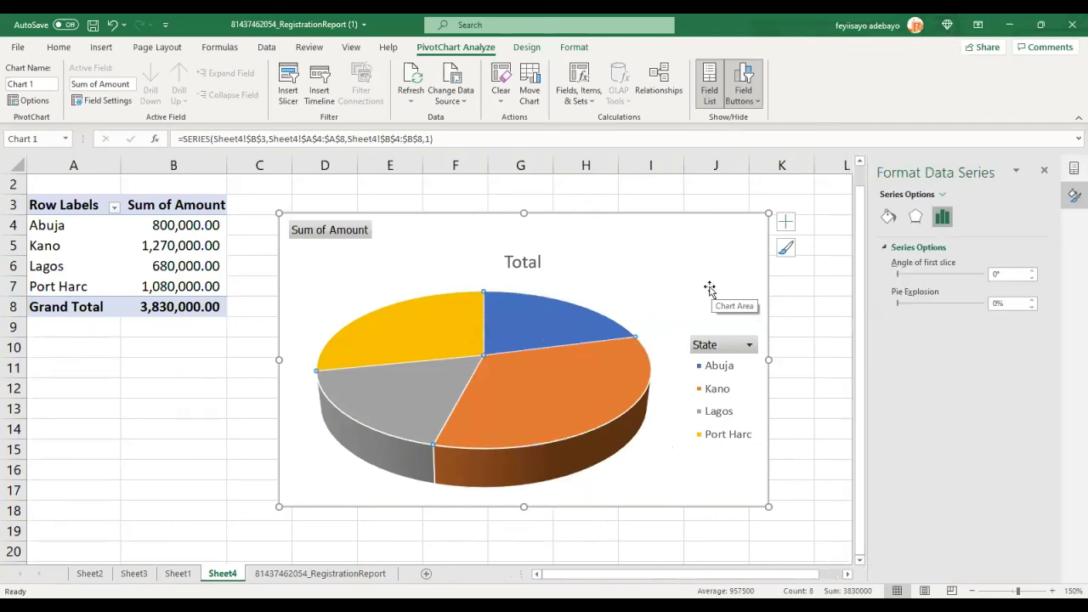
pyautogui.click(521, 381)
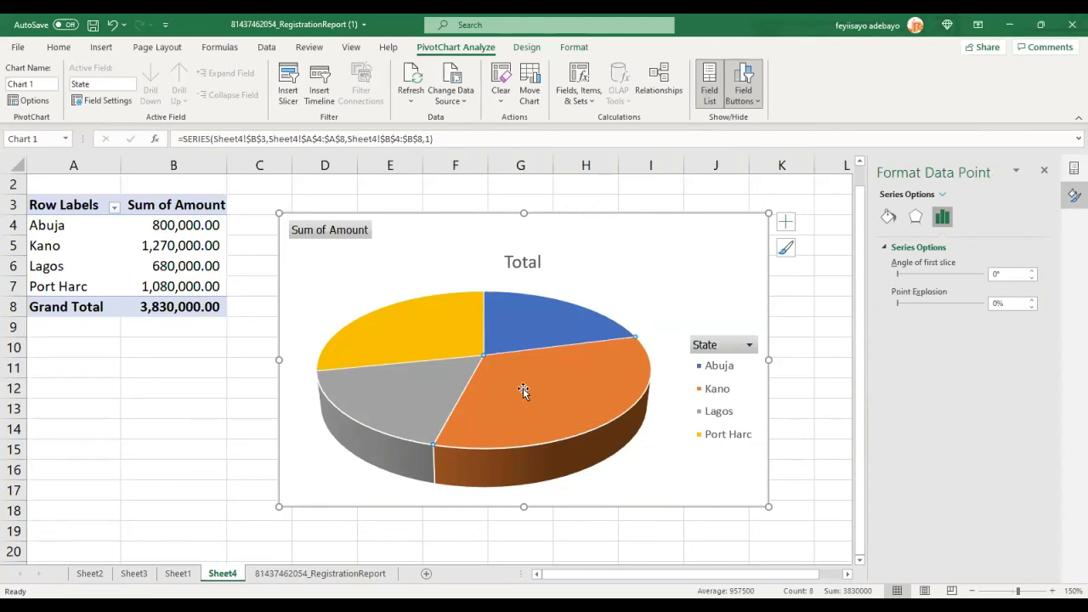
pyautogui.moveTo(521, 381); pyautogui.dragTo(549, 402)
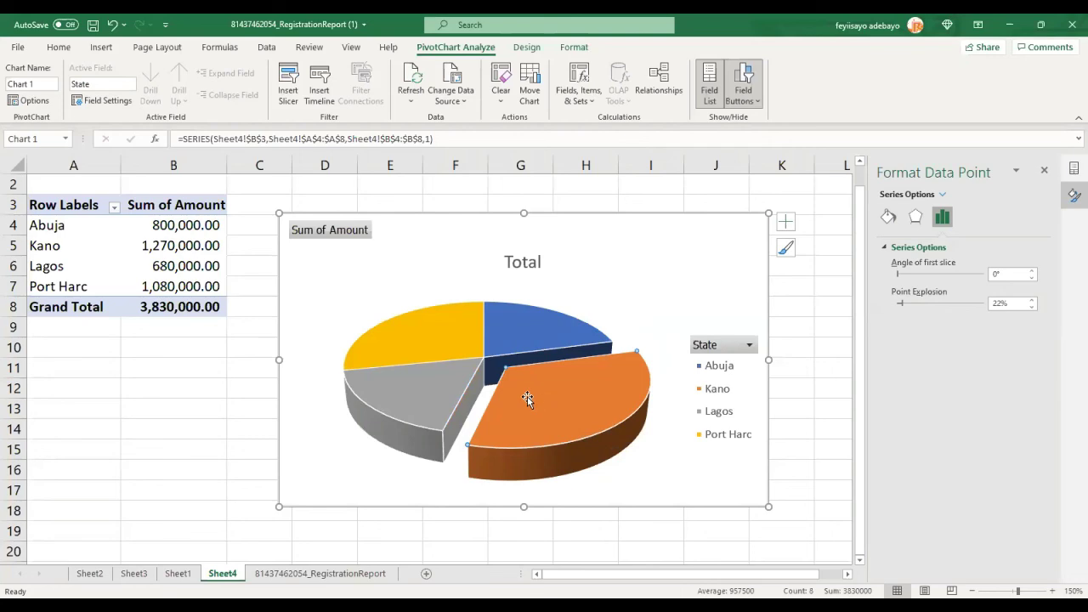
# Step: Pull the Lagos slice outward from the pie, and pull the Port Harc slice out to a point explosion of about 10%
pyautogui.click(409, 376)
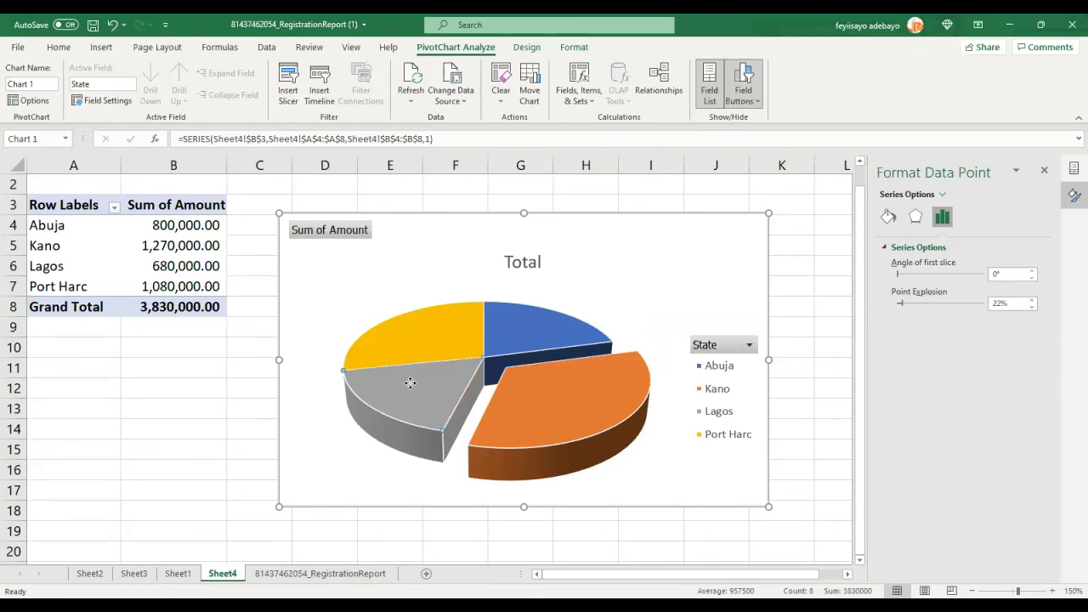
pyautogui.moveTo(412, 388); pyautogui.dragTo(416, 420)
pyautogui.click(428, 317)
pyautogui.moveTo(427, 316); pyautogui.dragTo(426, 319)
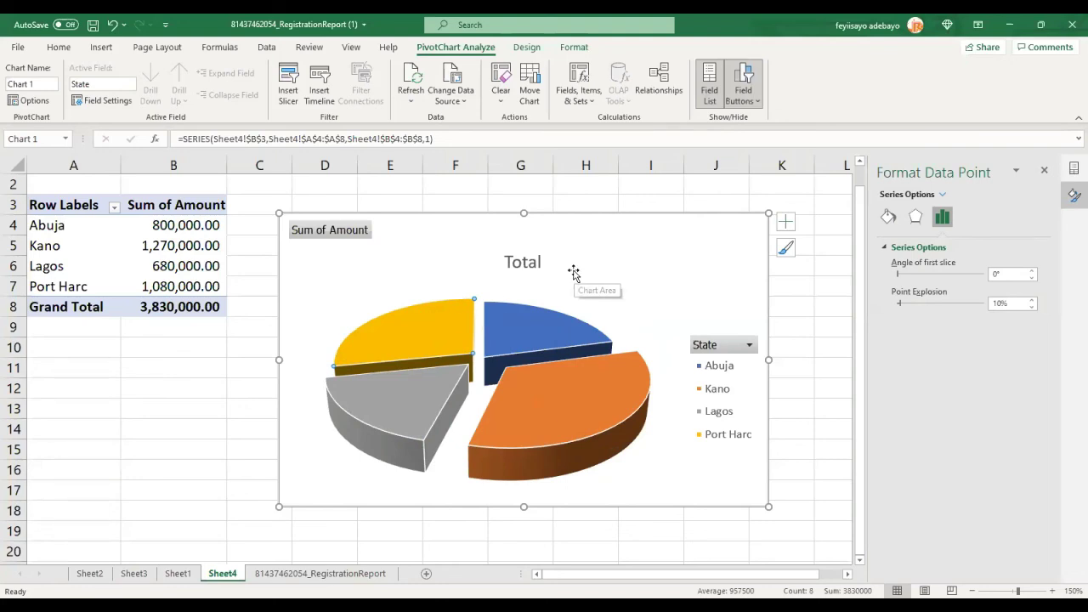
# Step: Give the Port Harc slice a picture or texture fill using the crumpled brown paper texture
pyautogui.click(888, 218)
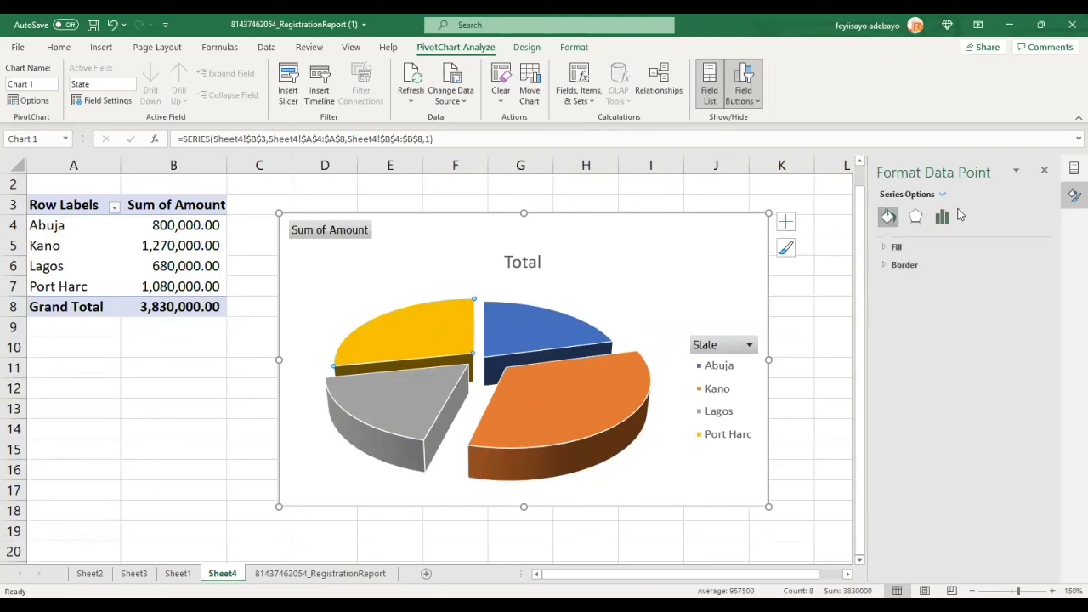
pyautogui.click(915, 217)
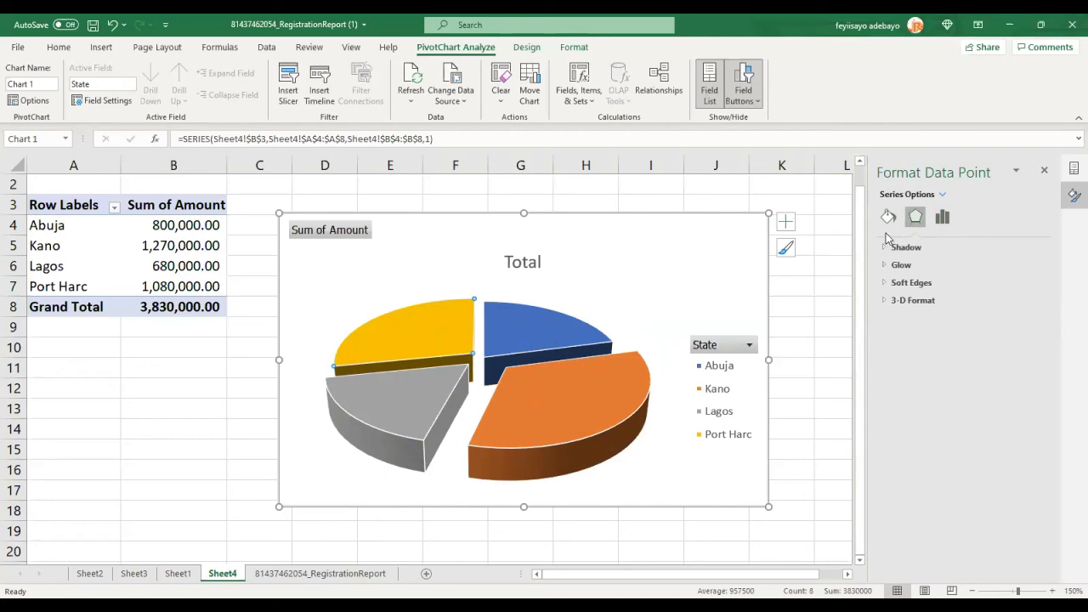
pyautogui.click(888, 218)
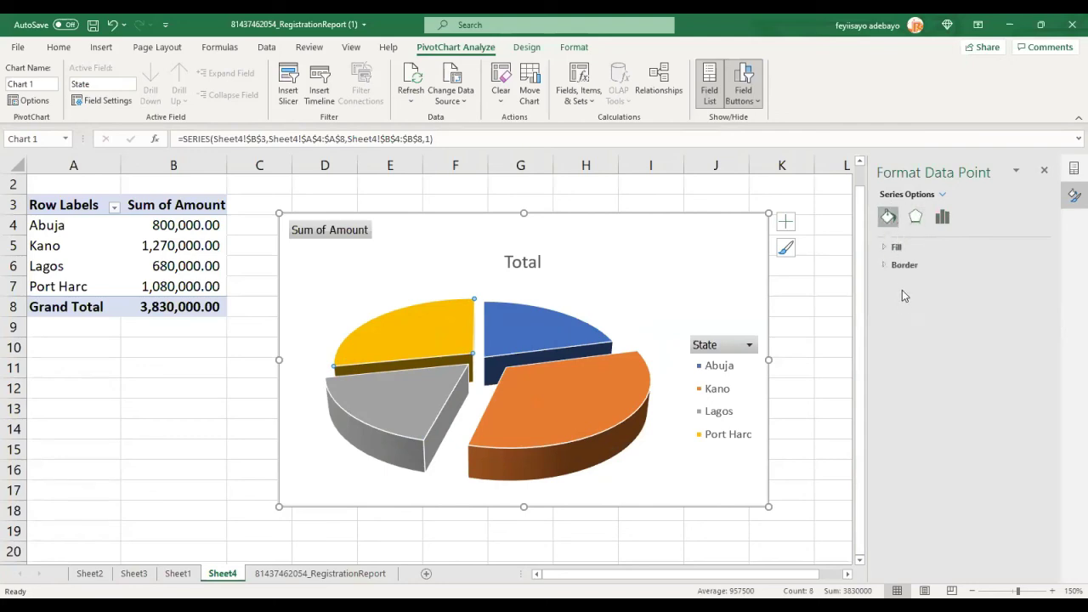
pyautogui.click(889, 248)
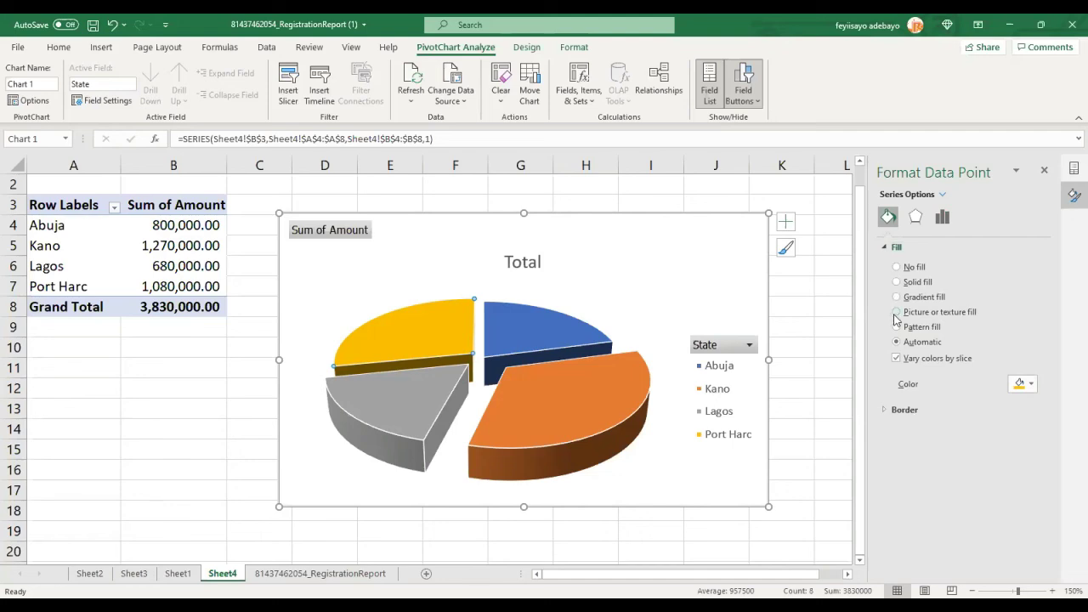
pyautogui.click(896, 313)
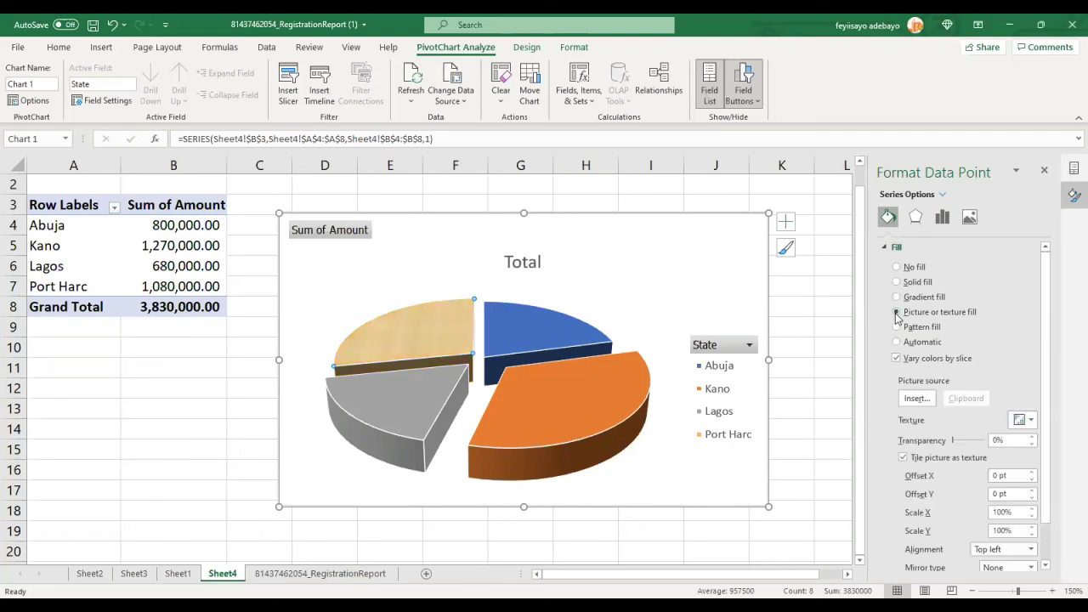
pyautogui.click(929, 399)
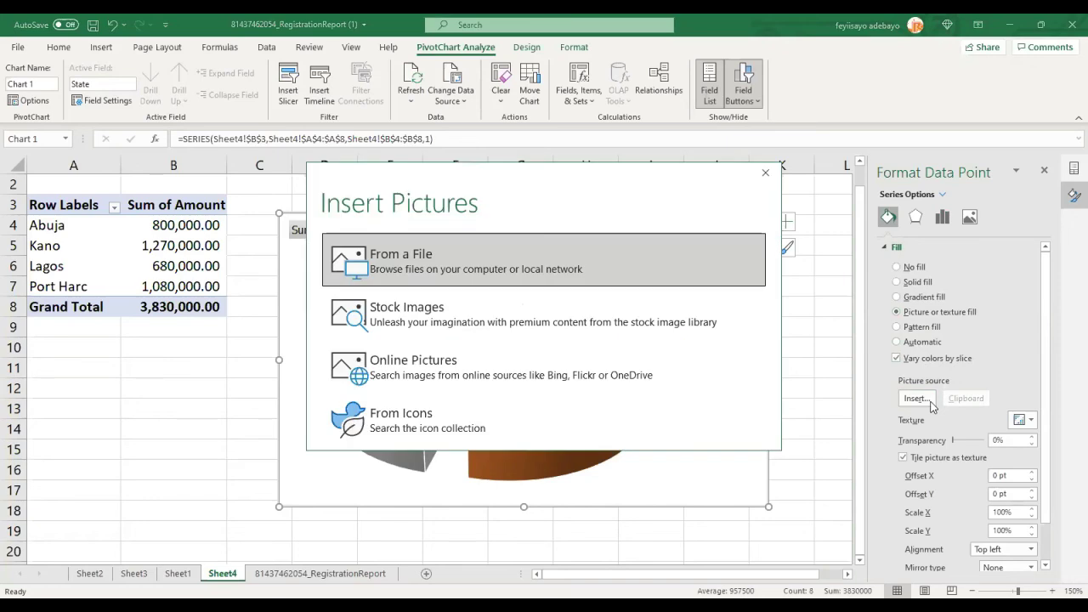
pyautogui.click(764, 175)
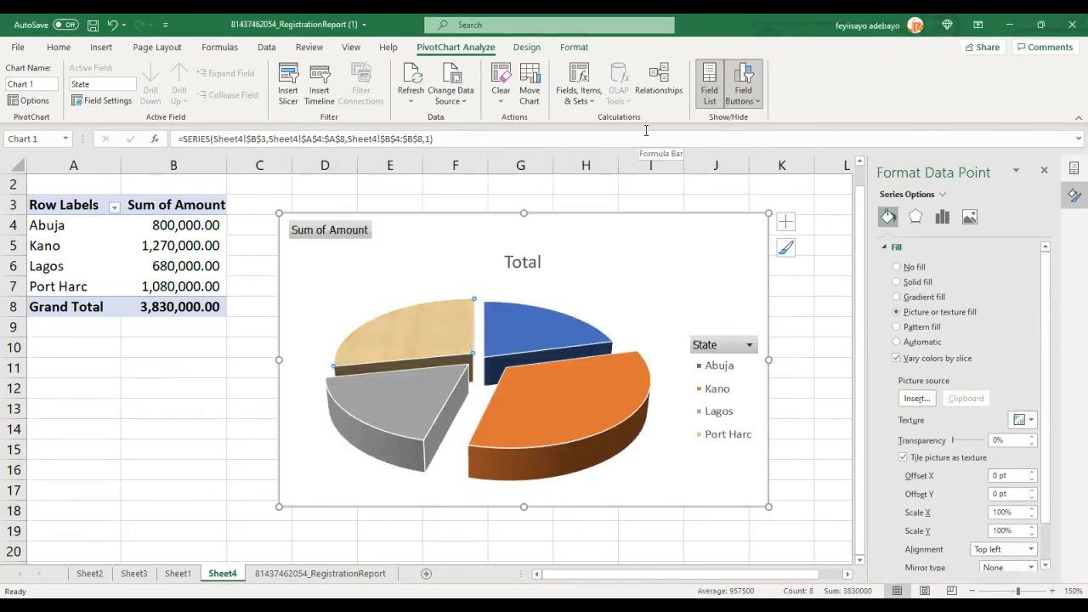
pyautogui.click(1028, 420)
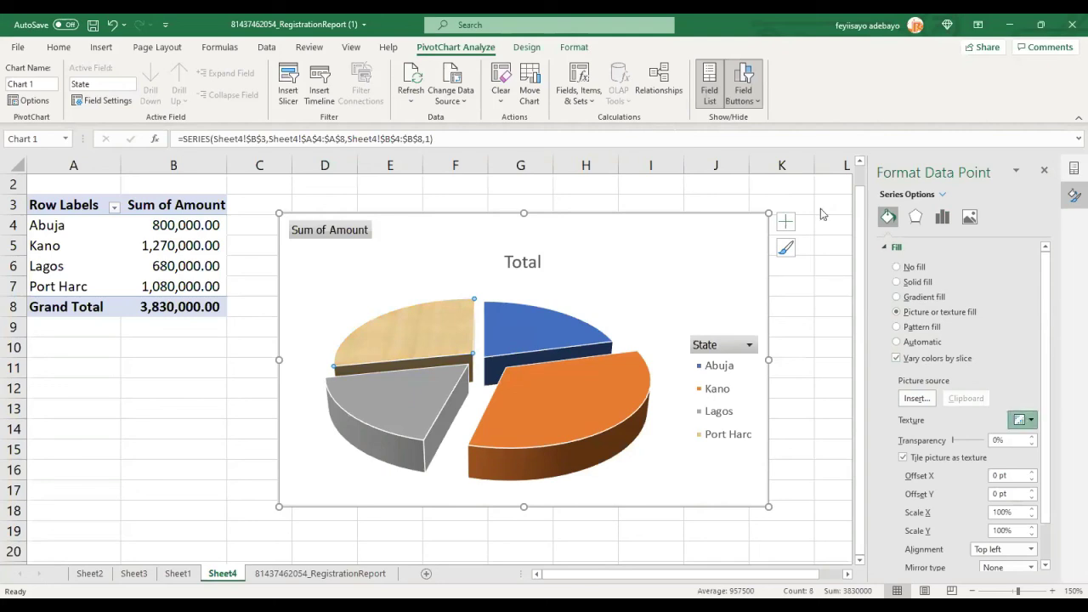
pyautogui.click(816, 199)
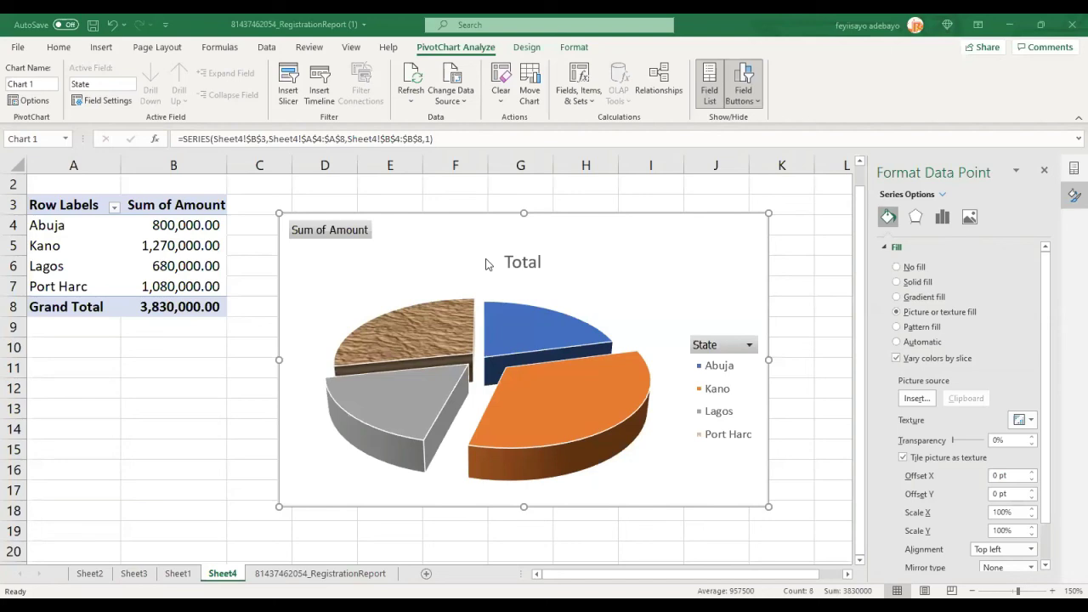
# Step: Look through the chart area's formatting options, try a picture or texture fill on its background, and undo it
pyautogui.click(626, 296)
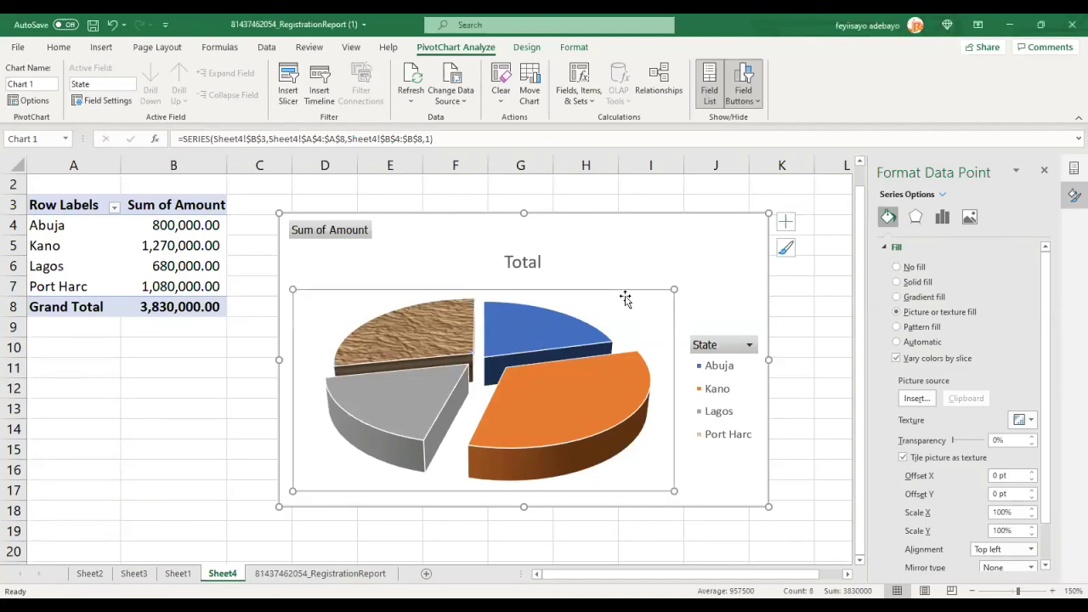
pyautogui.click(623, 249)
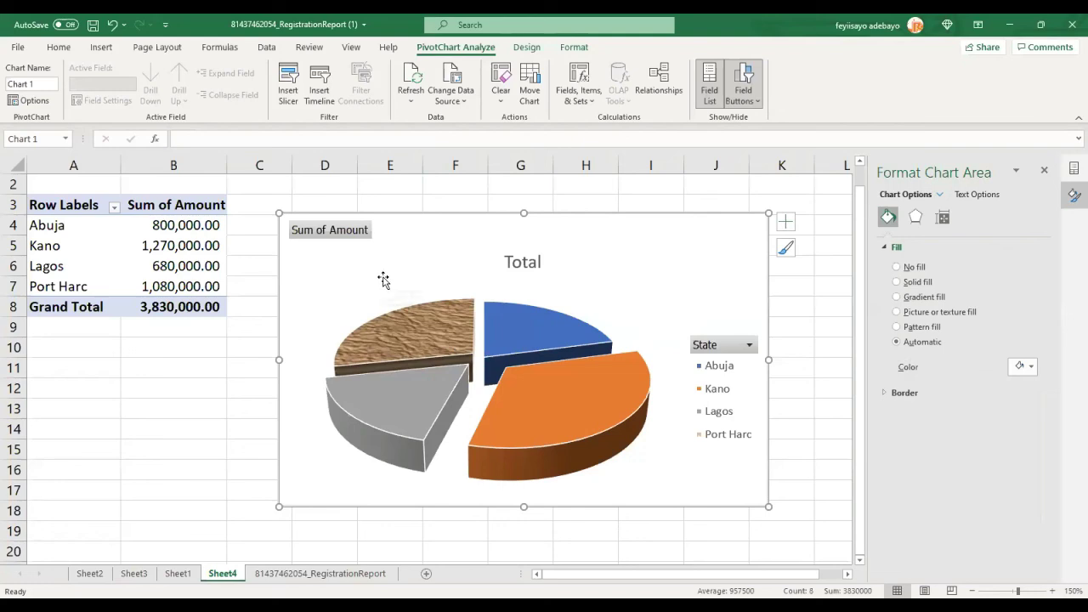
pyautogui.click(915, 219)
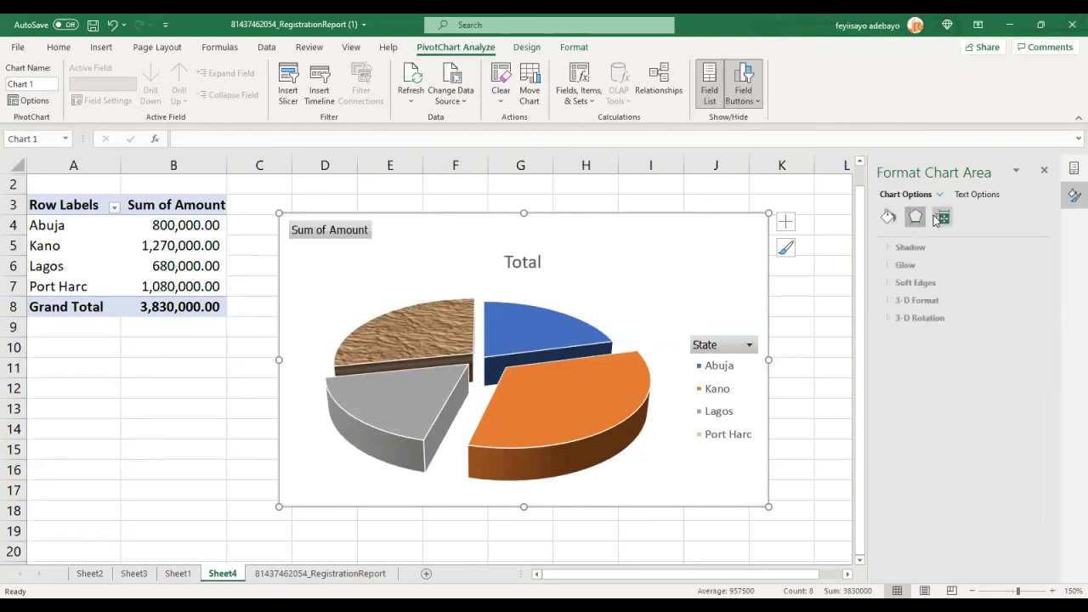
pyautogui.click(942, 218)
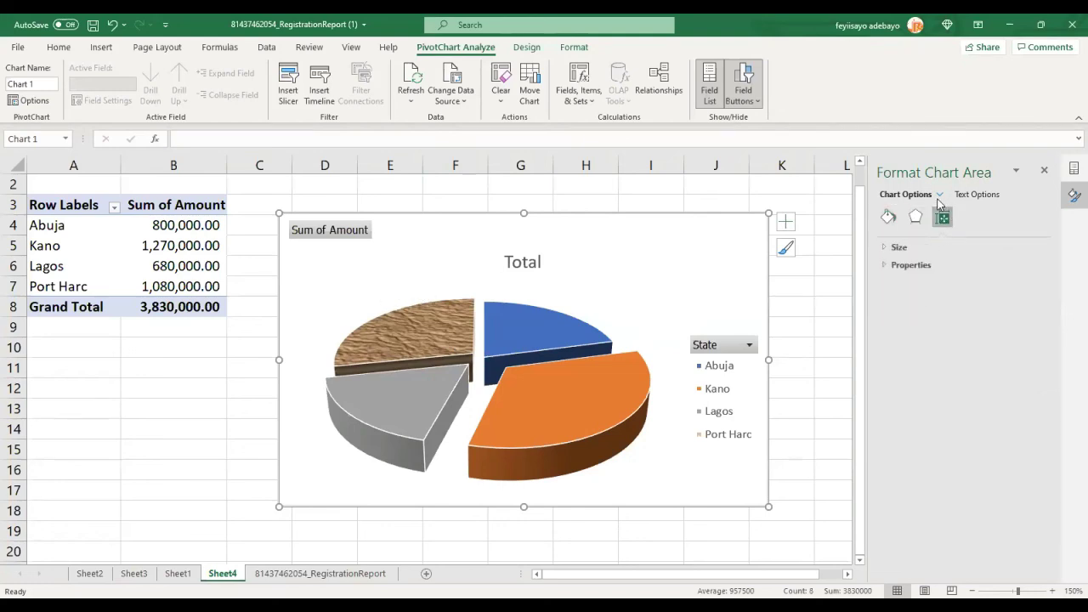
pyautogui.click(889, 220)
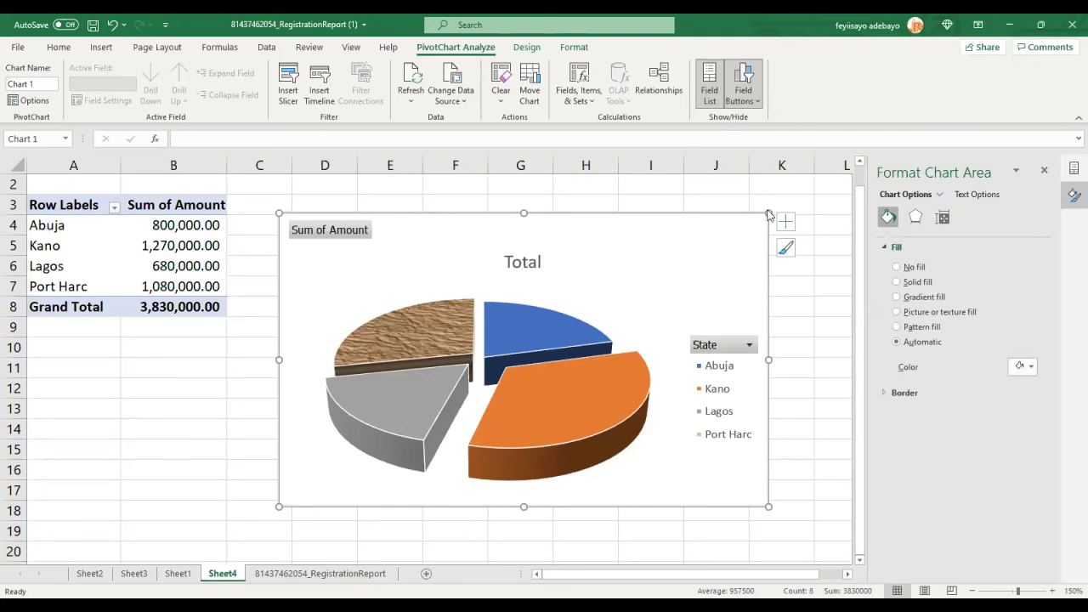
pyautogui.click(897, 313)
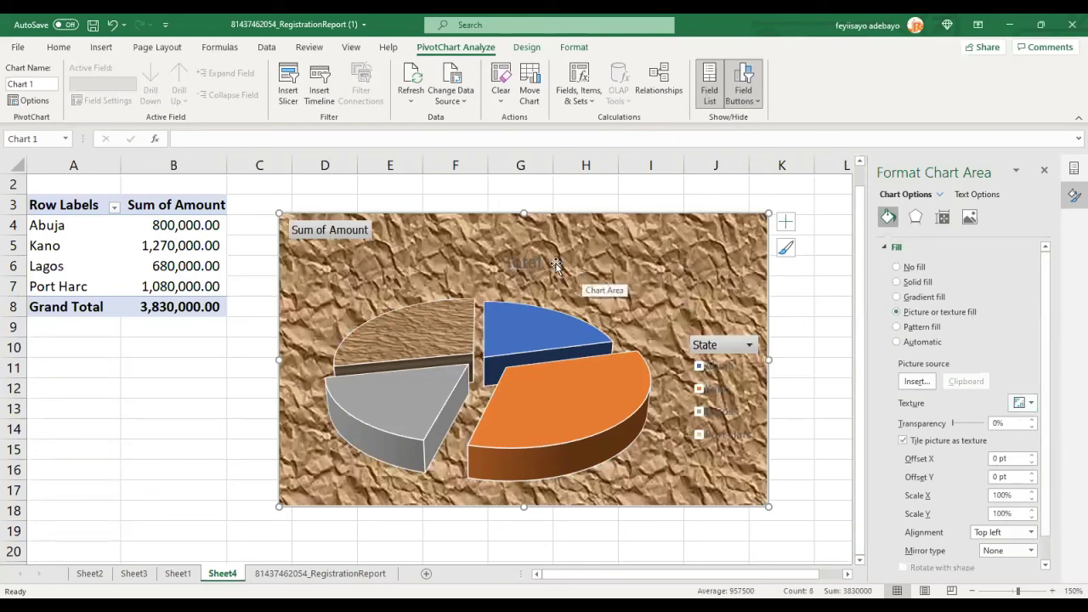
pyautogui.hotkey('ctrl', 'z')
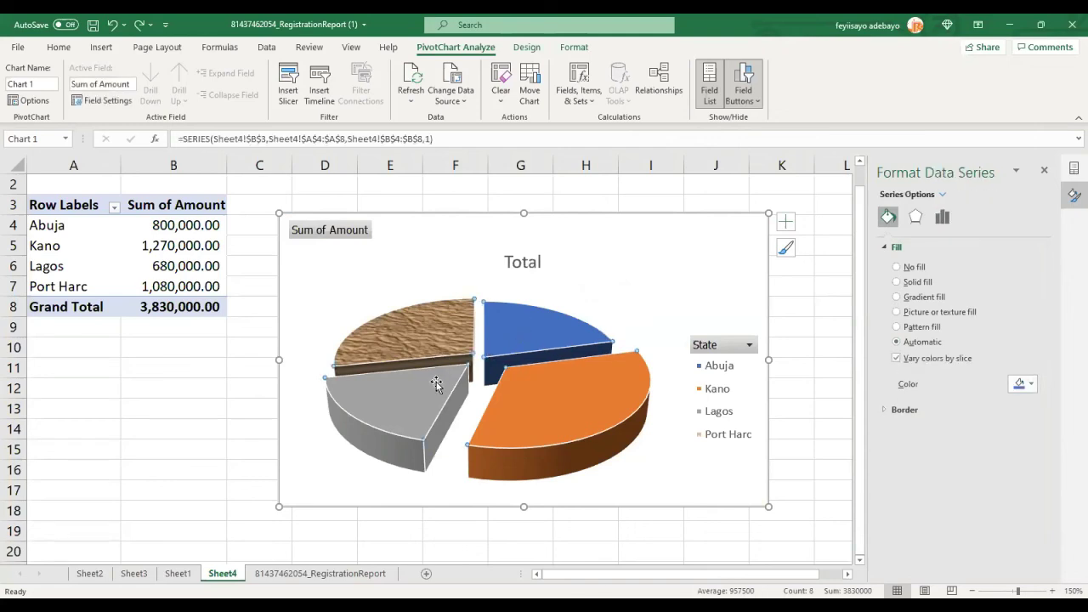
# Step: Give the Kano slice a texture fill, trying the fish fossil texture before choosing the dark brown marble
pyautogui.click(520, 396)
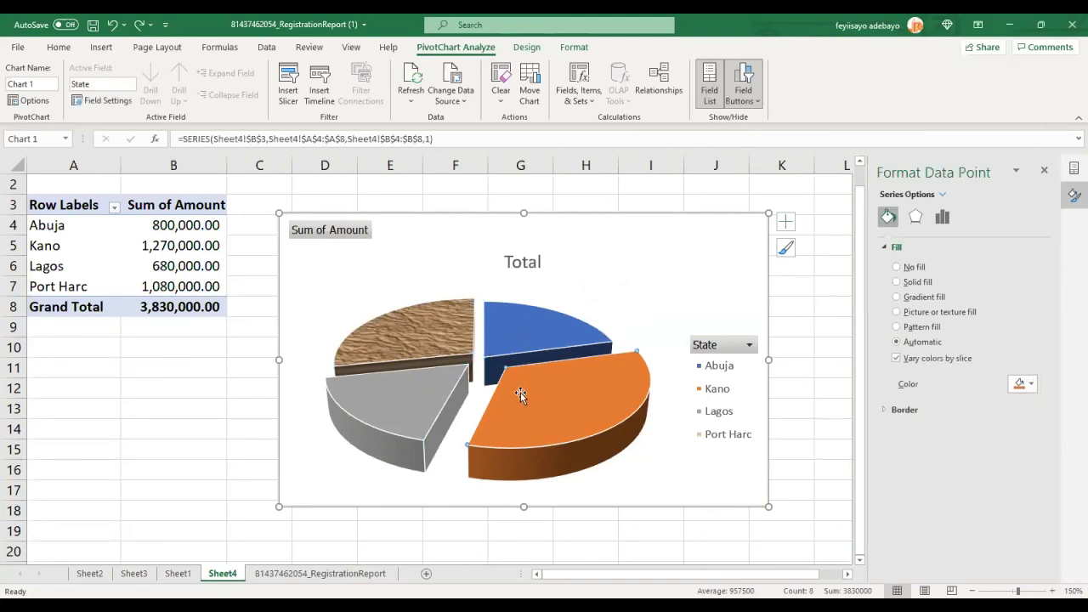
pyautogui.click(1029, 387)
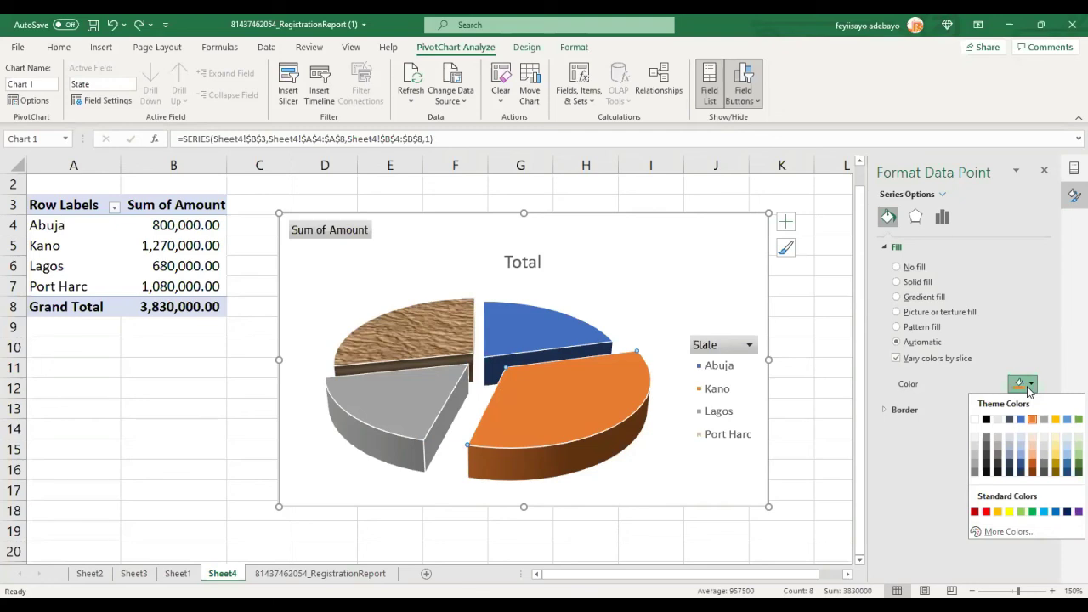
pyautogui.click(1029, 387)
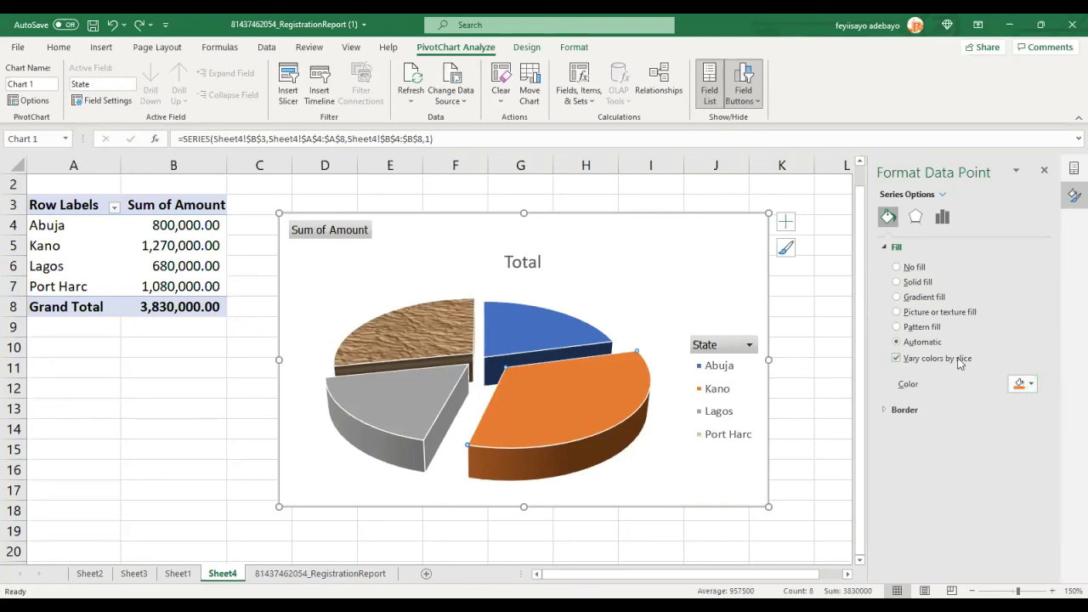
pyautogui.click(898, 313)
pyautogui.click(1032, 425)
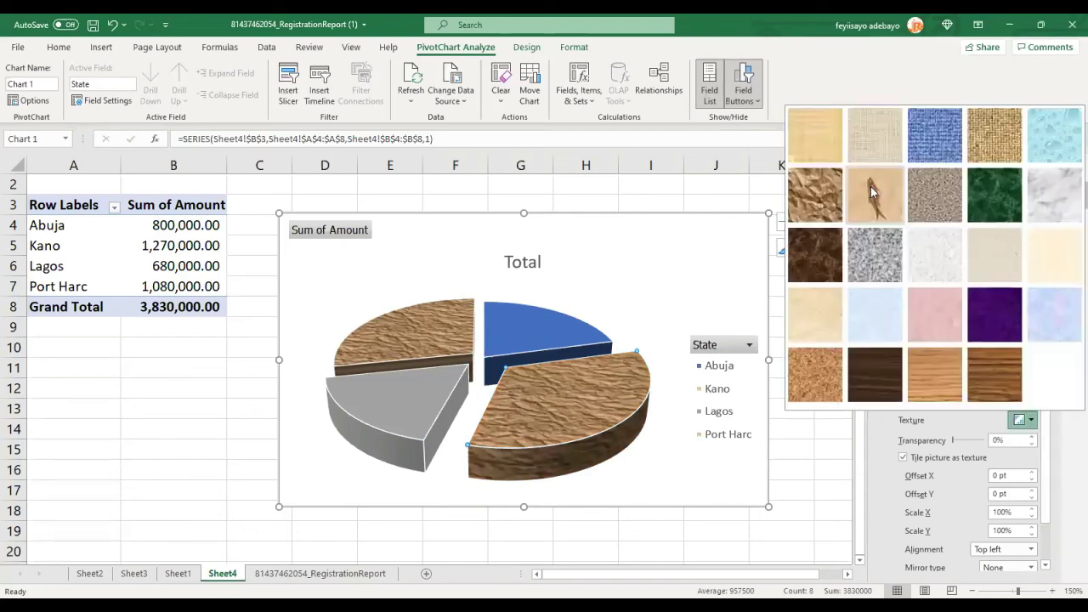
pyautogui.click(871, 186)
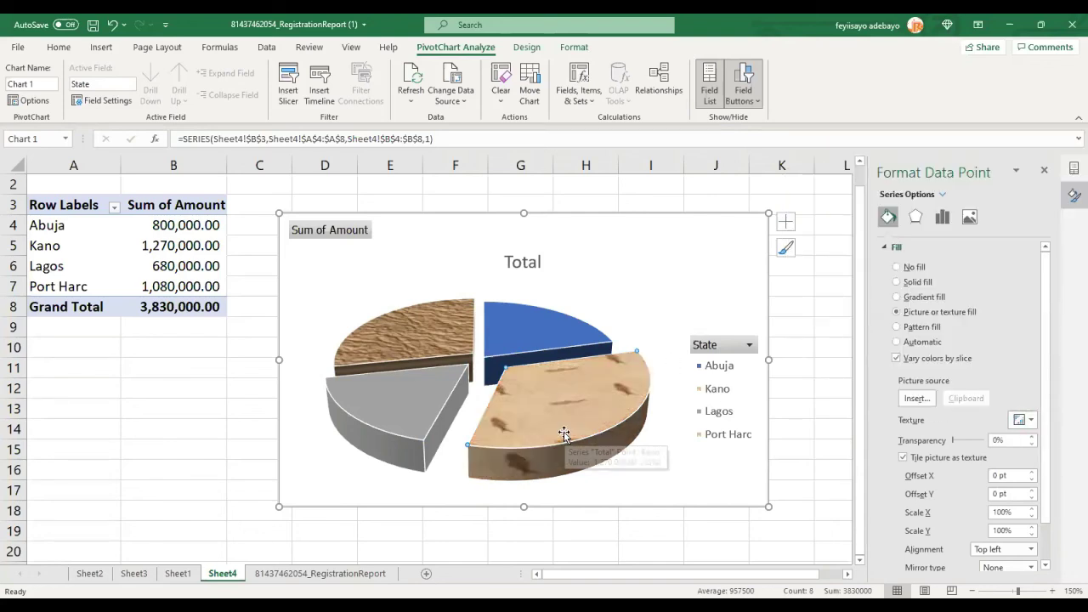
pyautogui.click(1030, 425)
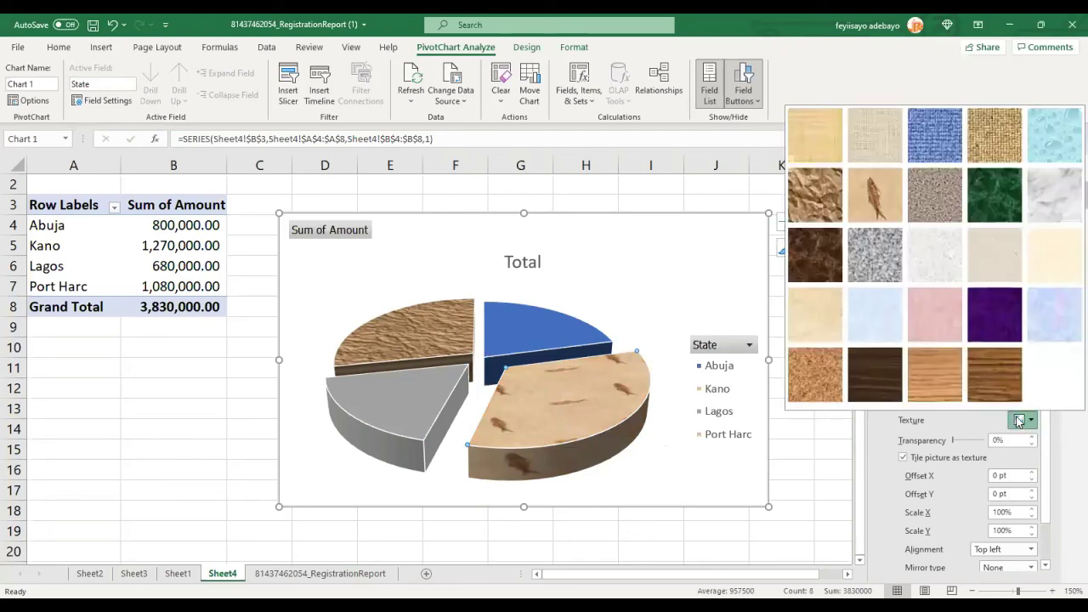
pyautogui.click(814, 266)
# Step: Give the Abuja slice a picture or texture fill using the green marble texture
pyautogui.click(551, 328)
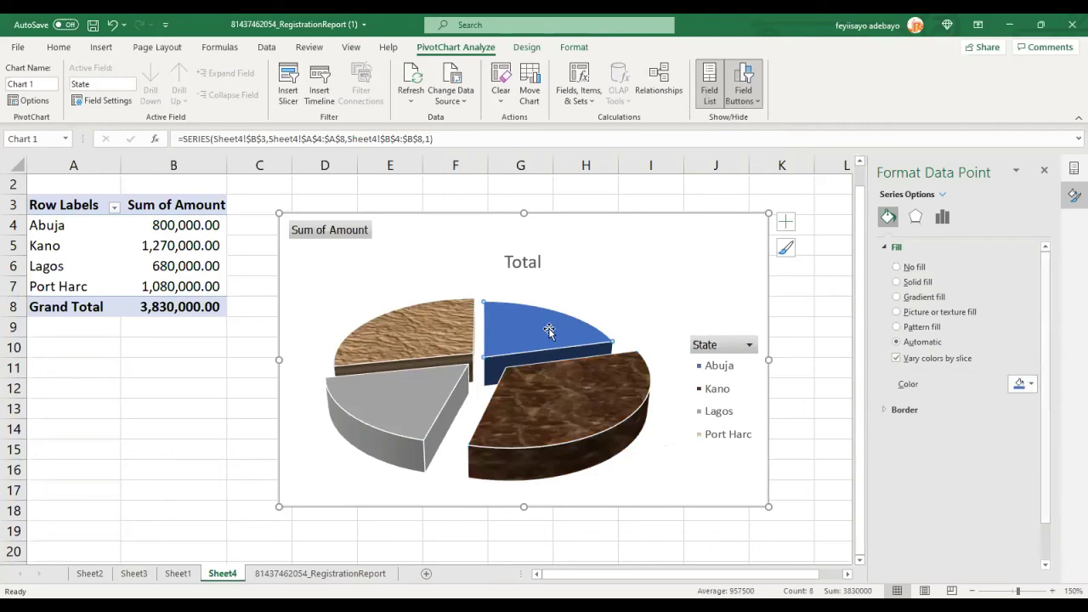
pyautogui.click(1031, 387)
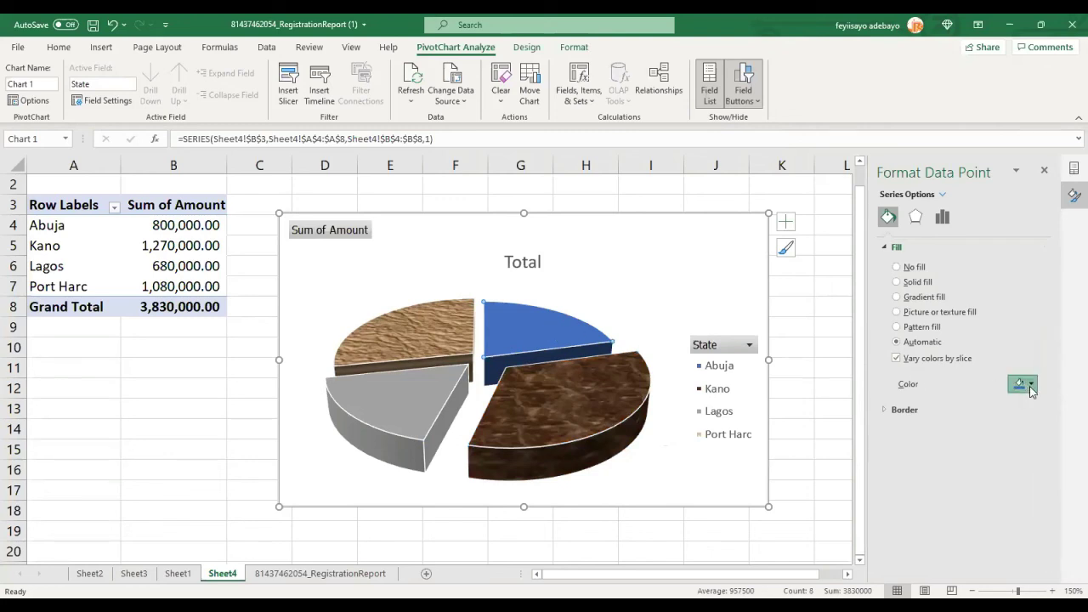
pyautogui.click(897, 312)
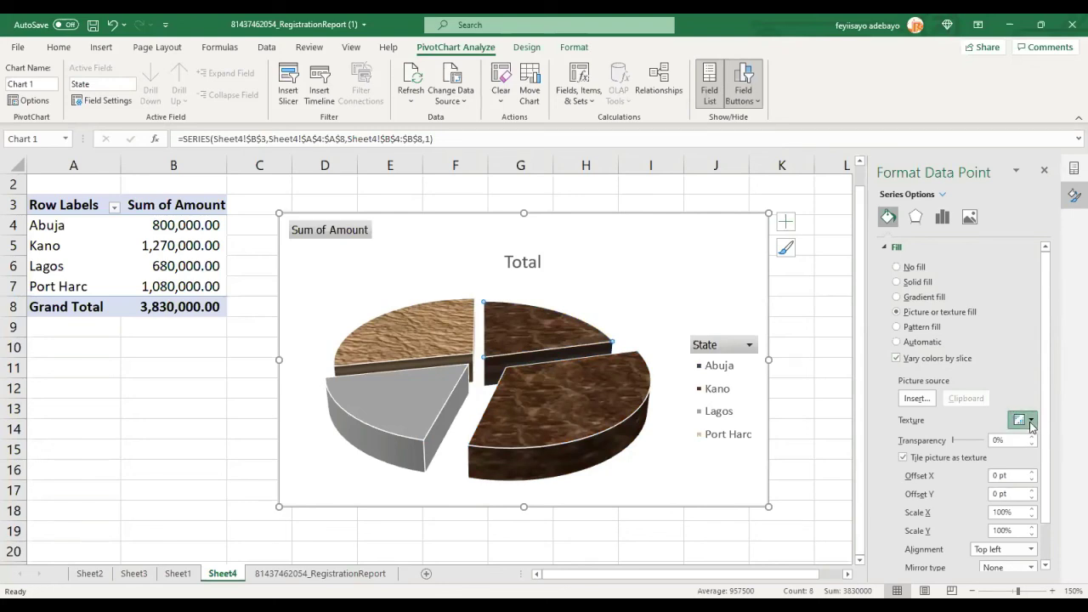
pyautogui.click(1031, 420)
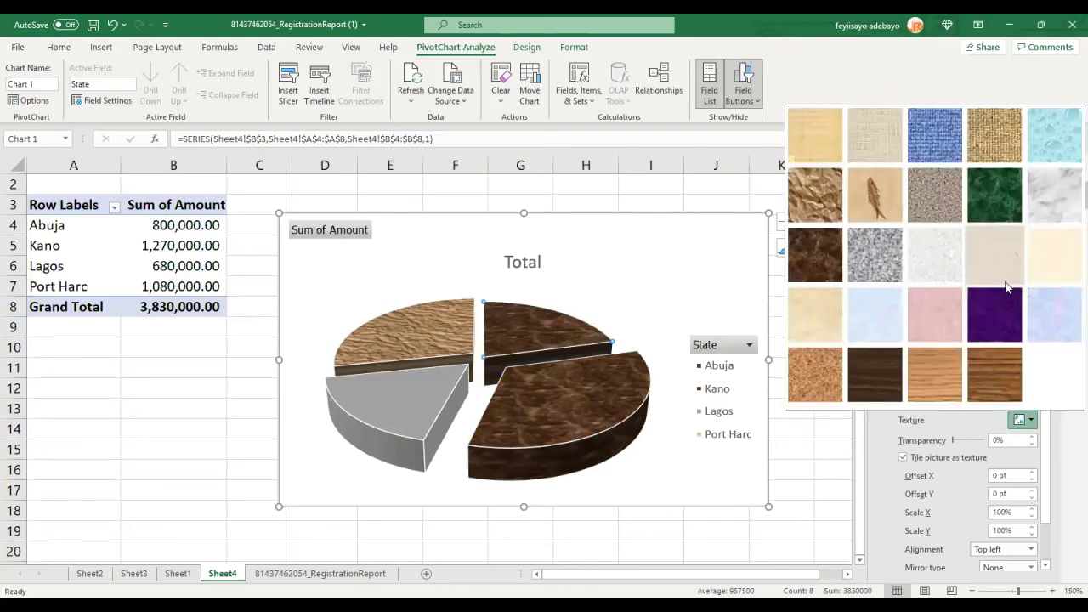
pyautogui.click(991, 202)
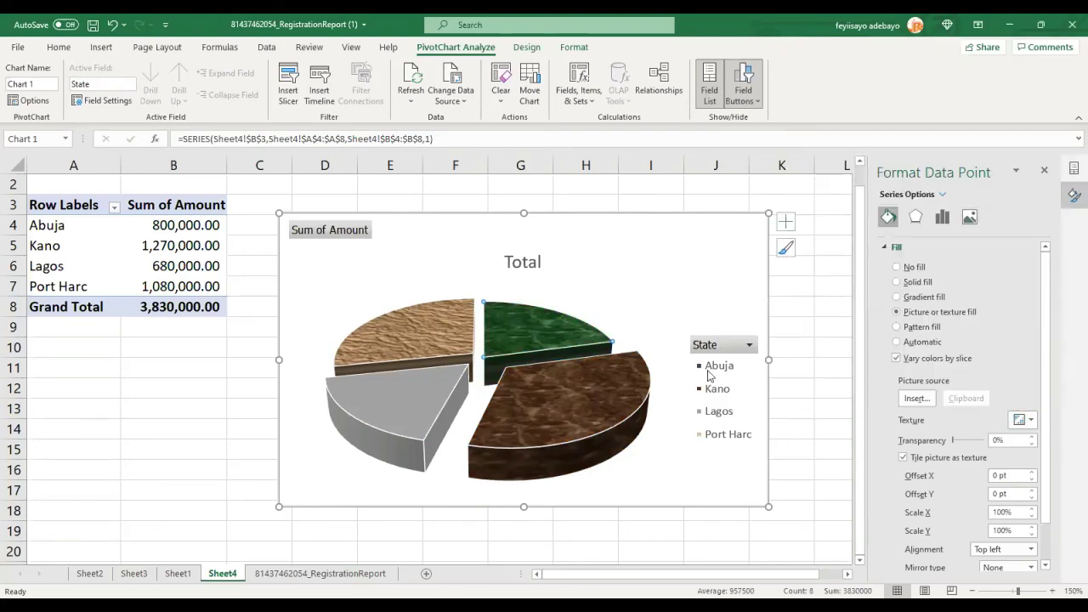
# Step: Fill the Lagos slice with the Water droplets texture and return the selection to the chart area
pyautogui.click(430, 417)
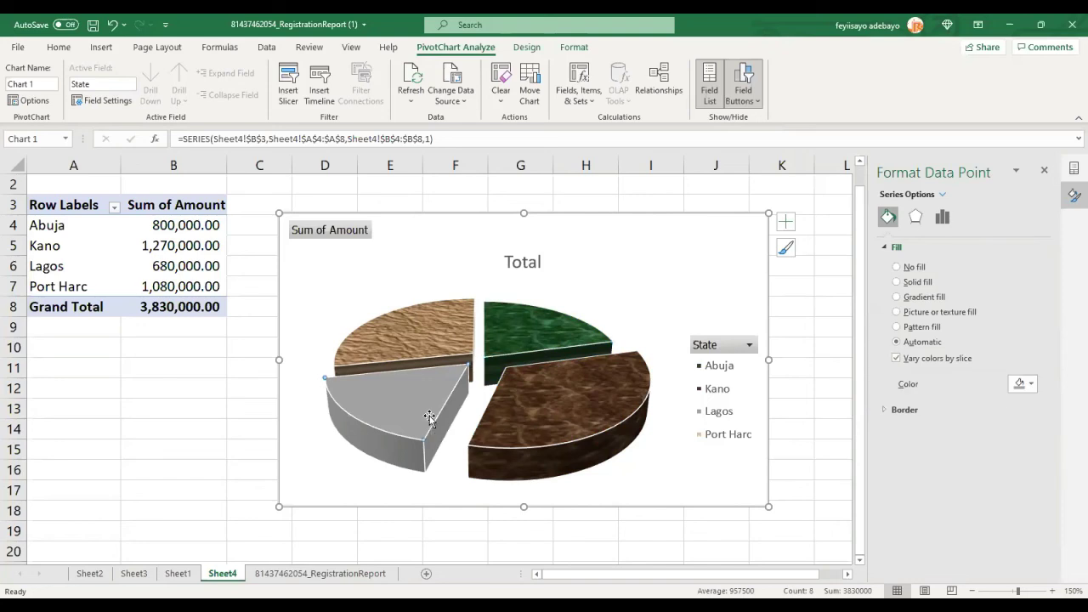
pyautogui.click(1028, 386)
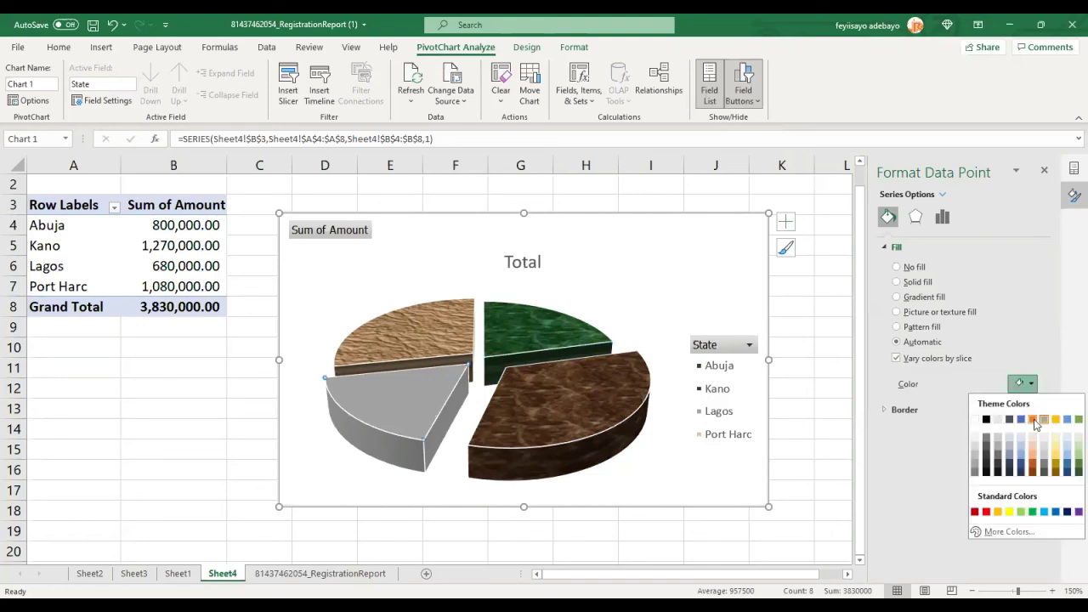
pyautogui.click(906, 313)
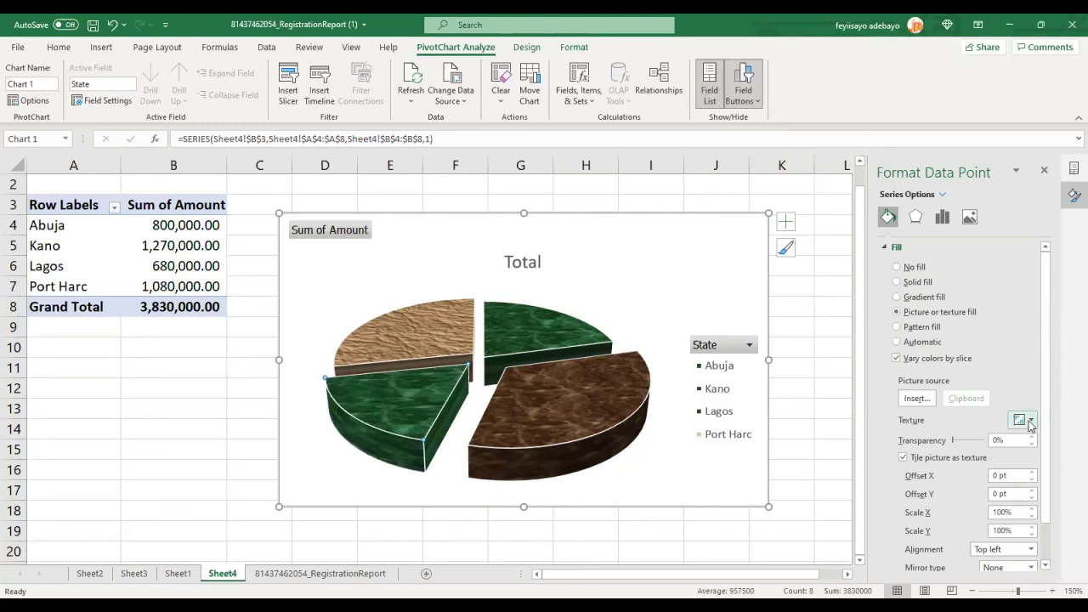
pyautogui.click(1030, 421)
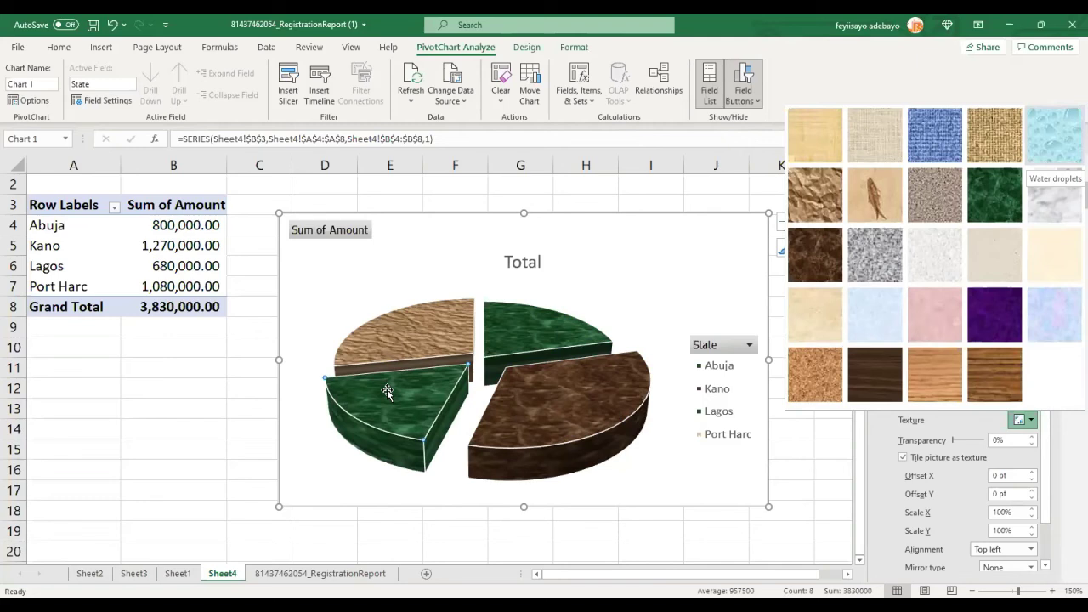
pyautogui.click(323, 229)
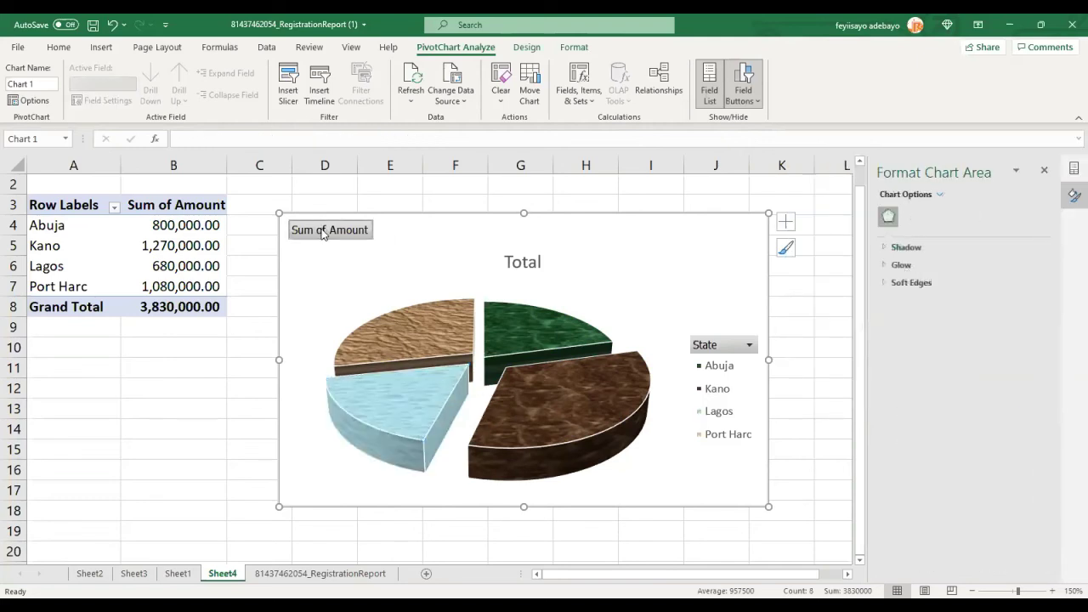
pyautogui.click(373, 263)
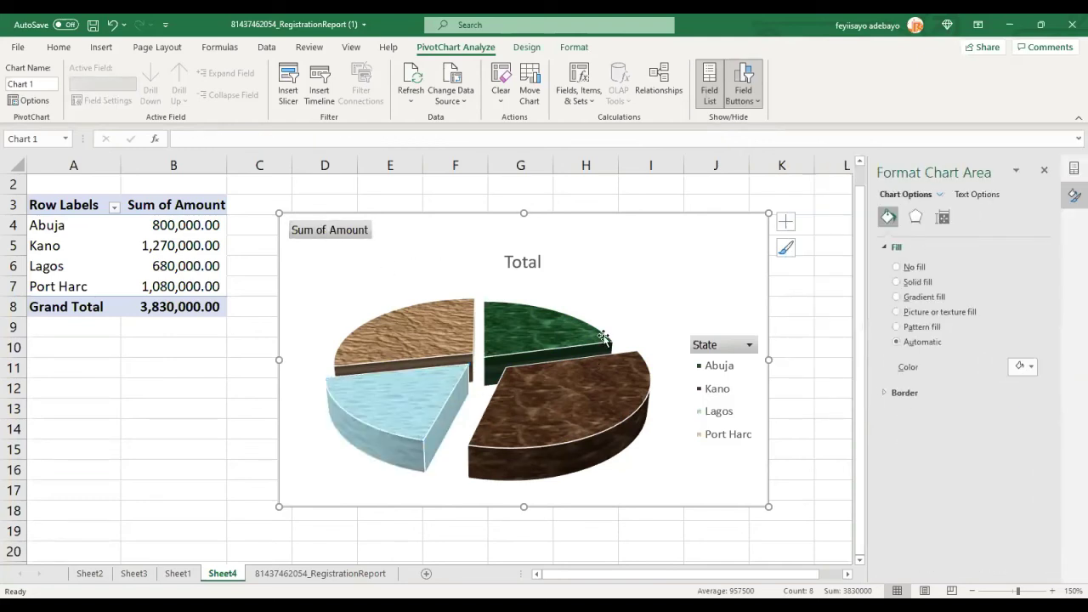